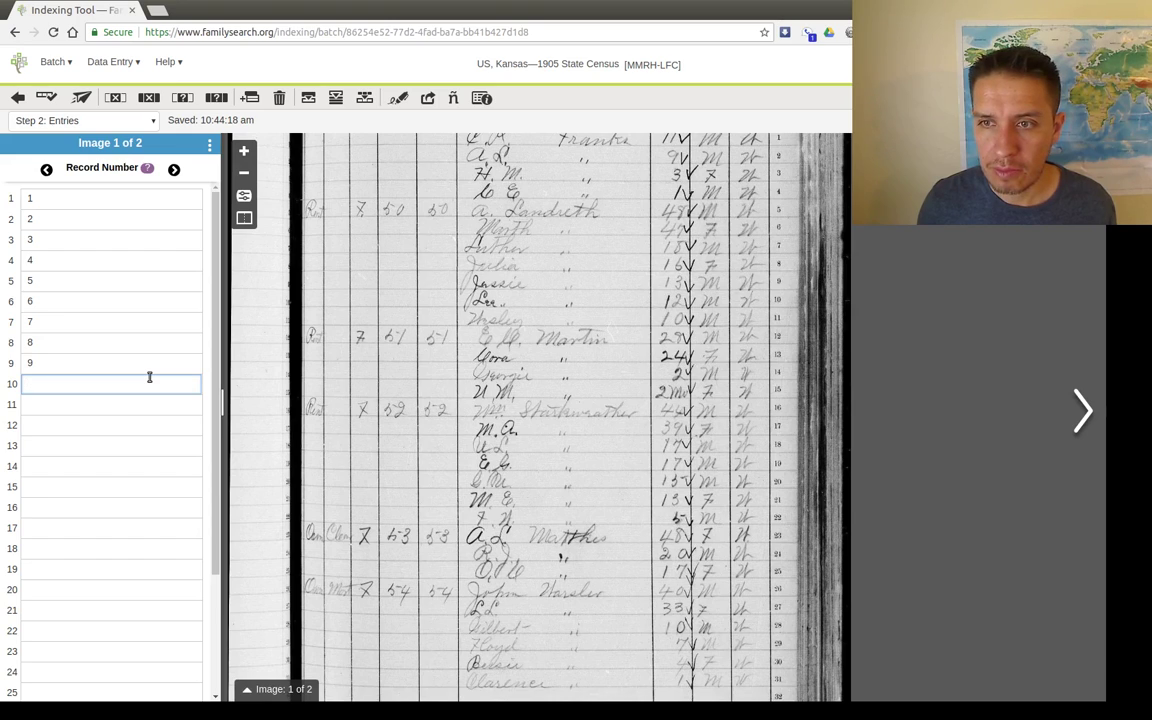
Fill in the record numbers for entries 10 to 31 sequentially with 10 through 31
{"action": "type", "text": "0"}
{"action": "key", "text": "Return"}
{"action": "type", "text": "11 "}
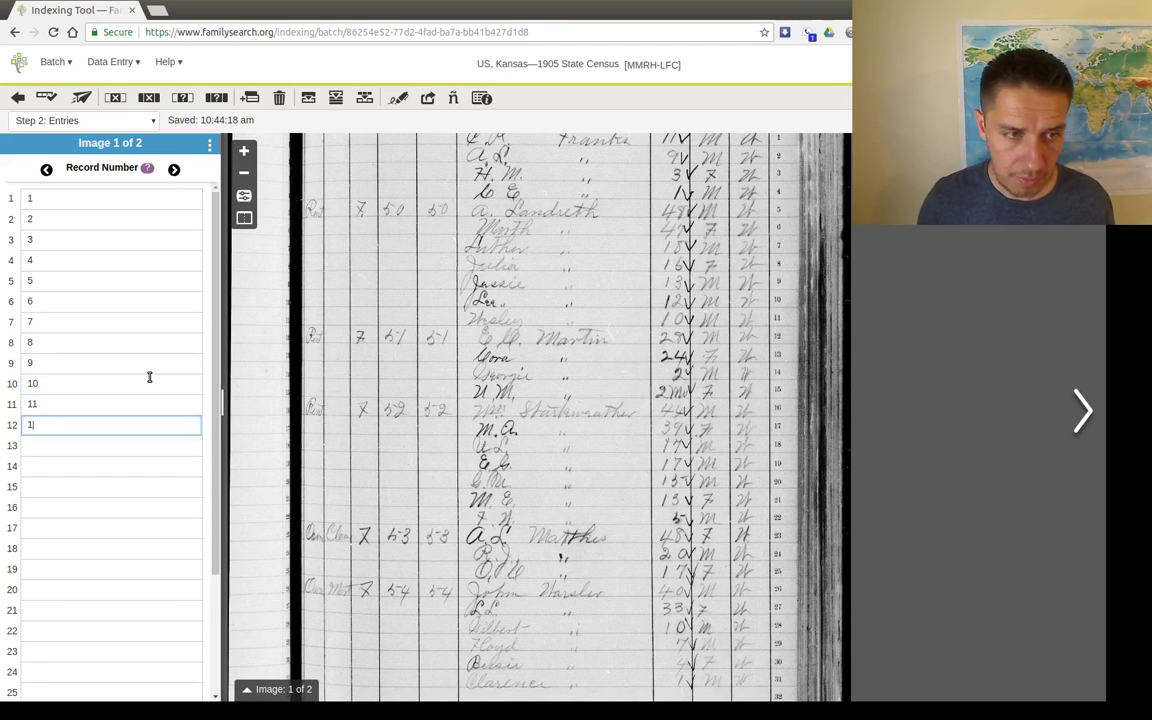
{"action": "type", "text": "12"}
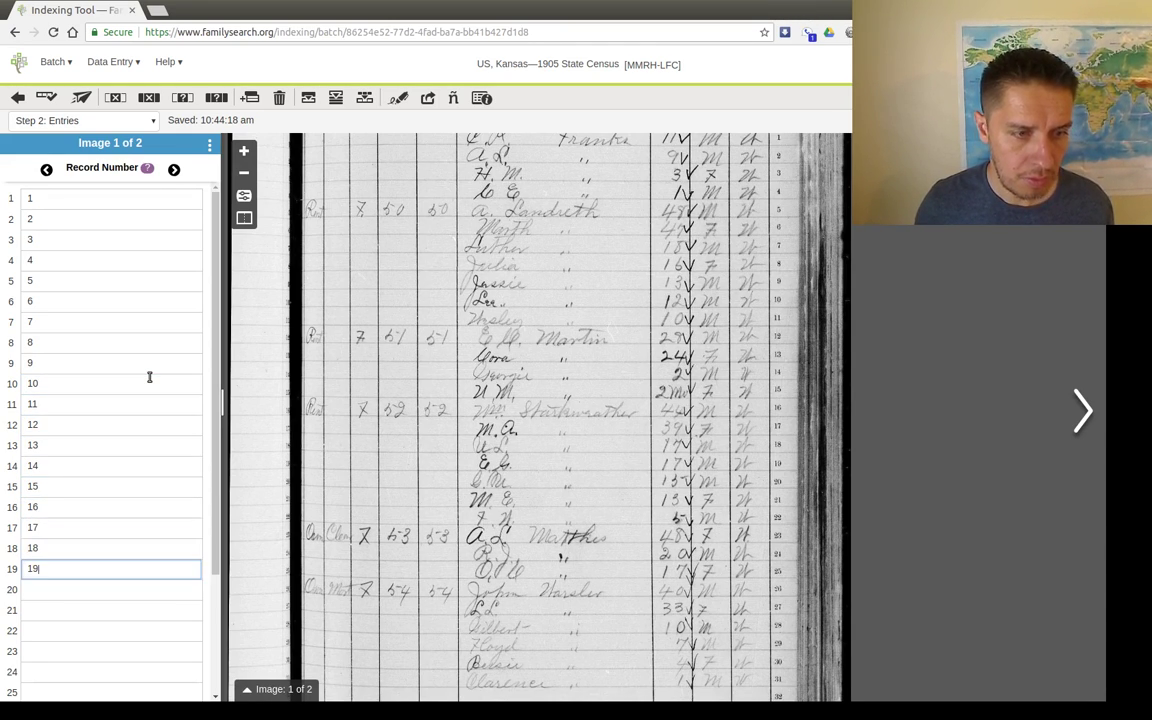
{"action": "type", "text": " 13 14 15 16 17 18 19 20 21 22 23 2"}
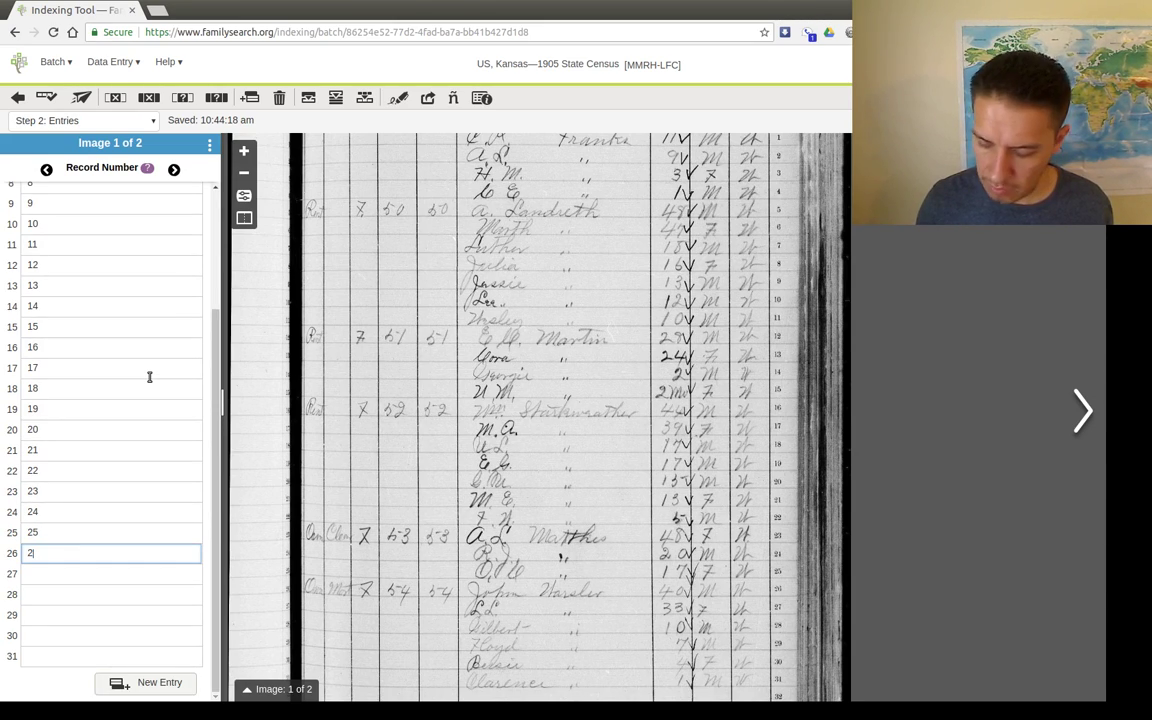
{"action": "type", "text": "4 25 26 27 28 29 30 31"}
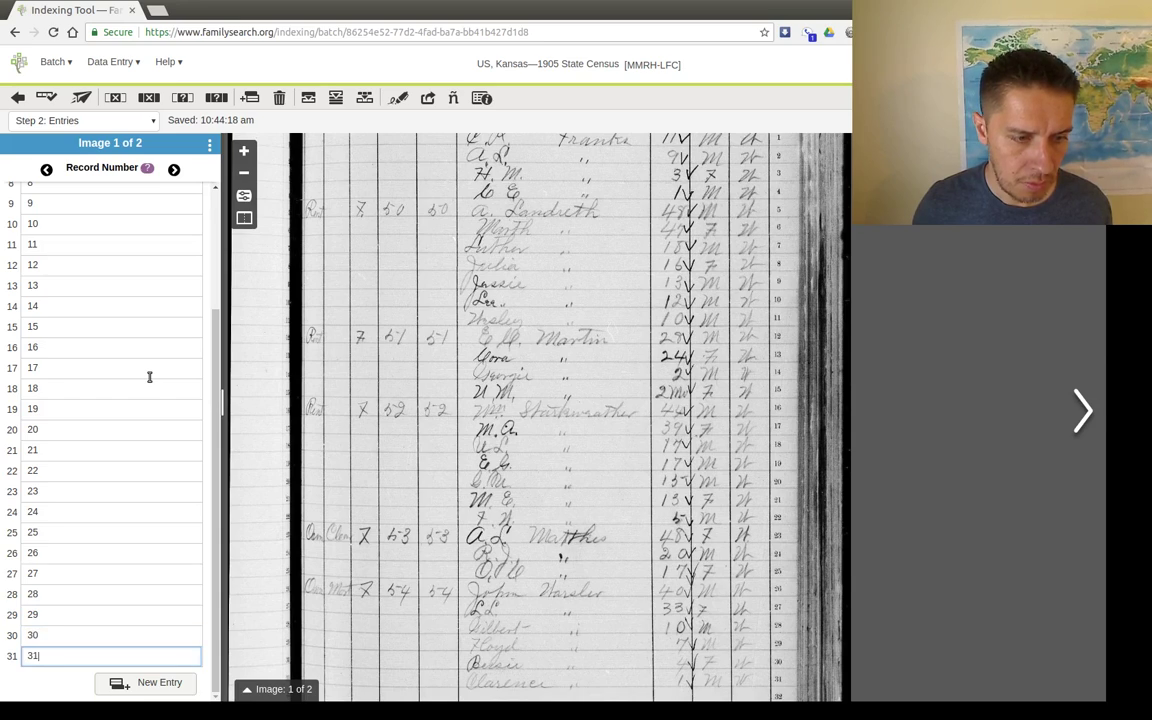
Mark the household number as blank for entries 1 to 4
{"action": "key", "text": "Tab"}
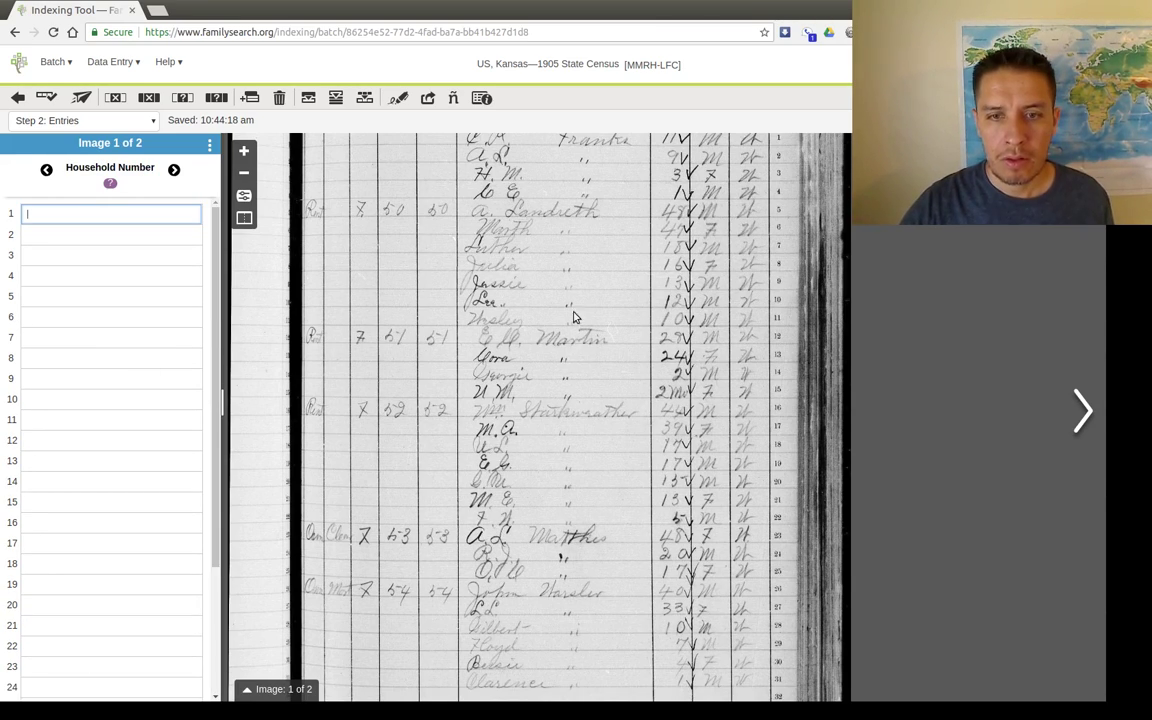
{"action": "left_click_drag", "start_coordinate": [561, 348], "coordinate": [531, 421]}
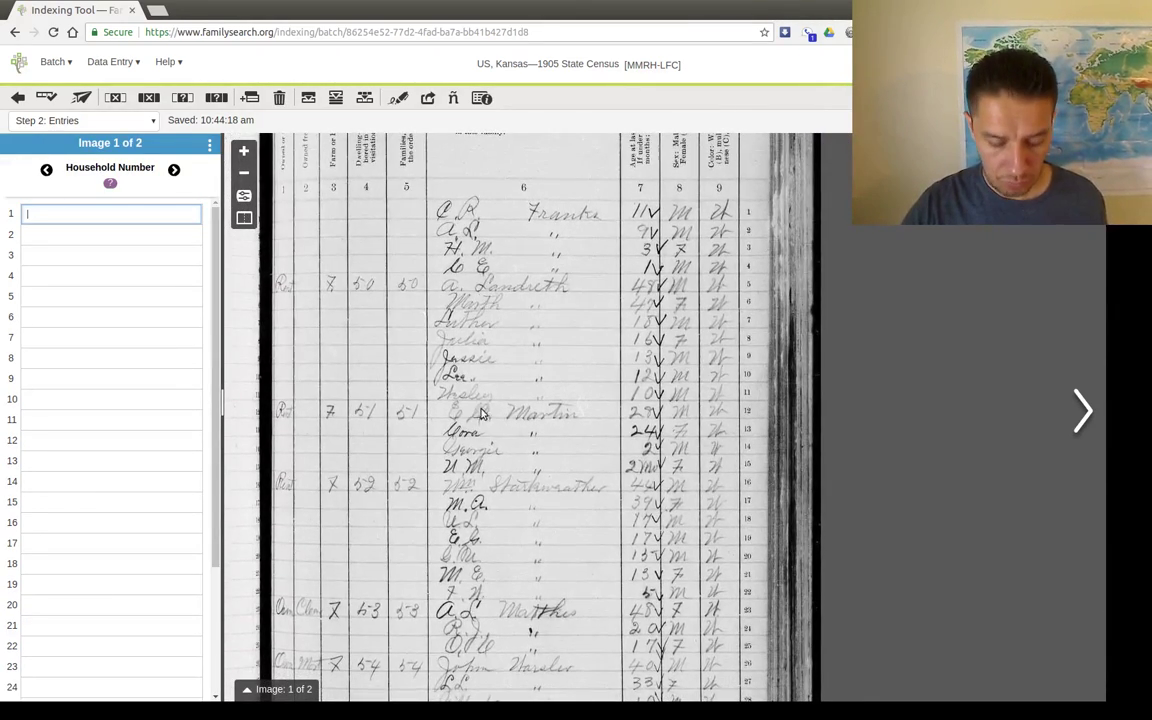
{"action": "key", "text": "ctrl+b"}
{"action": "key", "text": "ctrl+b"}
{"action": "key", "text": "ctrl+b"}
{"action": "key", "text": "ctrl+b"}
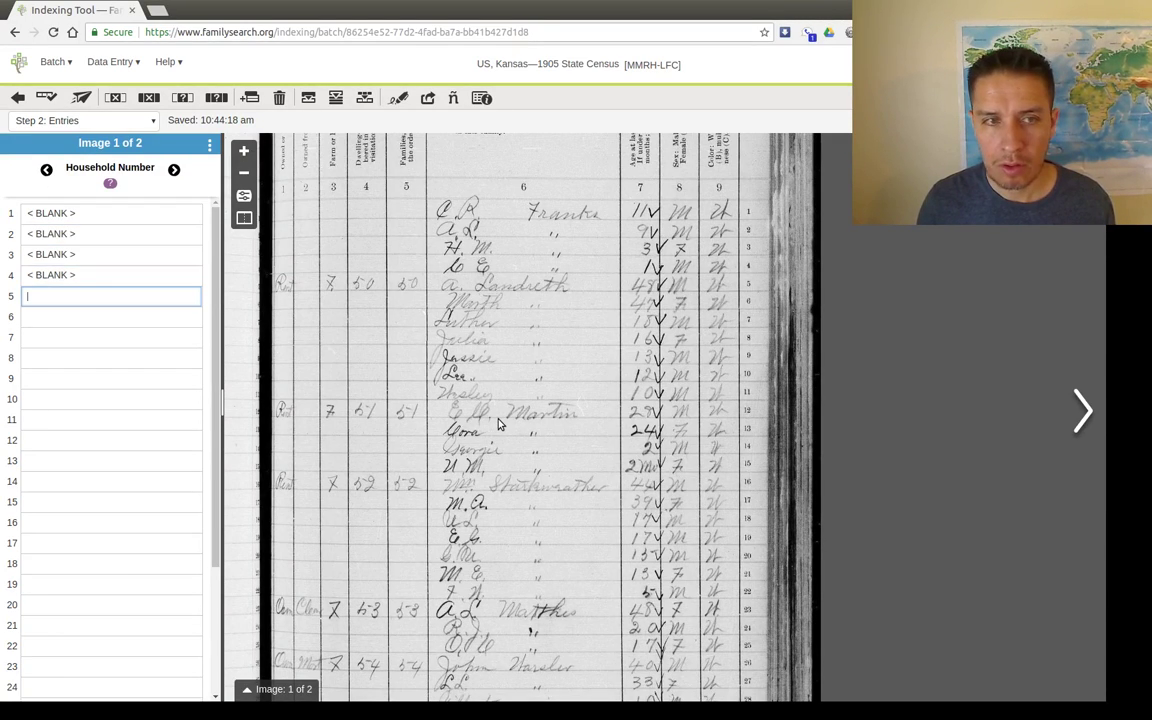
Enter household number 50 for entries 5 to 11
{"action": "type", "text": "50"}
{"action": "key", "text": "Return"}
{"action": "type", "text": "50"}
{"action": "key", "text": "Return"}
{"action": "type", "text": "50"}
{"action": "key", "text": "Return"}
{"action": "type", "text": "50"}
{"action": "key", "text": "Return"}
{"action": "type", "text": "50"}
{"action": "key", "text": "Return"}
{"action": "type", "text": "50"}
{"action": "key", "text": "Return"}
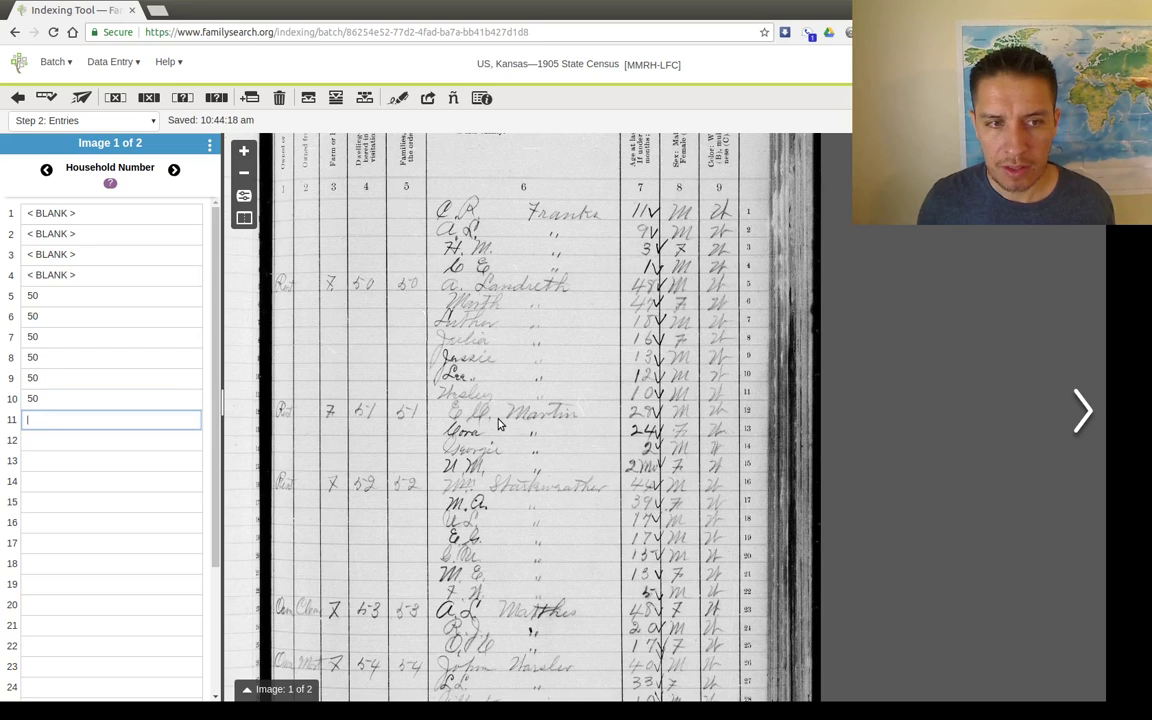
{"action": "type", "text": "50"}
{"action": "key", "text": "Return"}
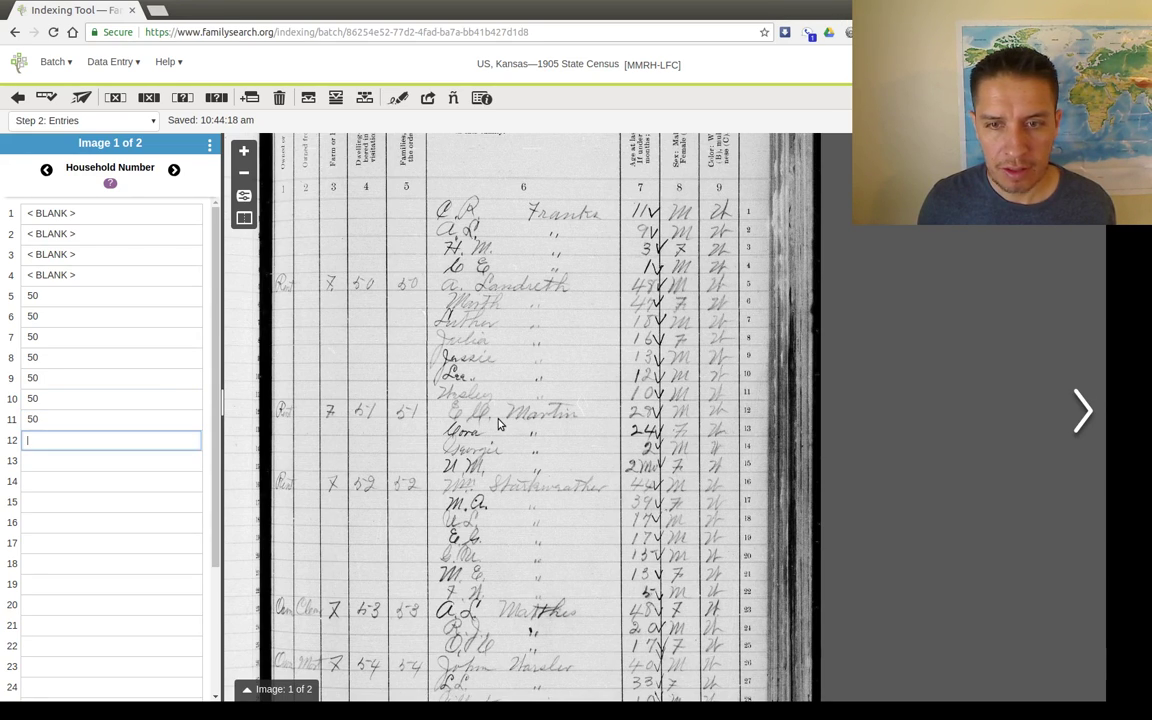
Enter household number 51 for entries 12 to 15, correcting the wrong number put in entry 15
{"action": "type", "text": "51"}
{"action": "key", "text": "Return"}
{"action": "type", "text": "51"}
{"action": "key", "text": "Return"}
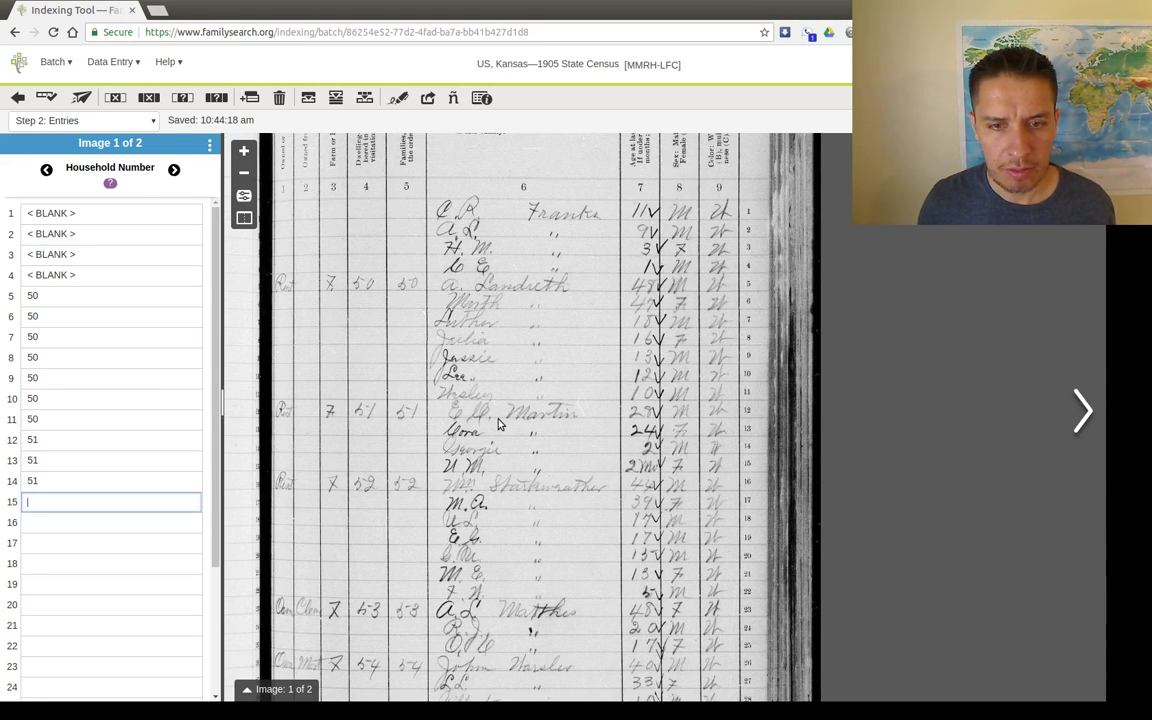
{"action": "type", "text": "51"}
{"action": "key", "text": "Return"}
{"action": "type", "text": "52"}
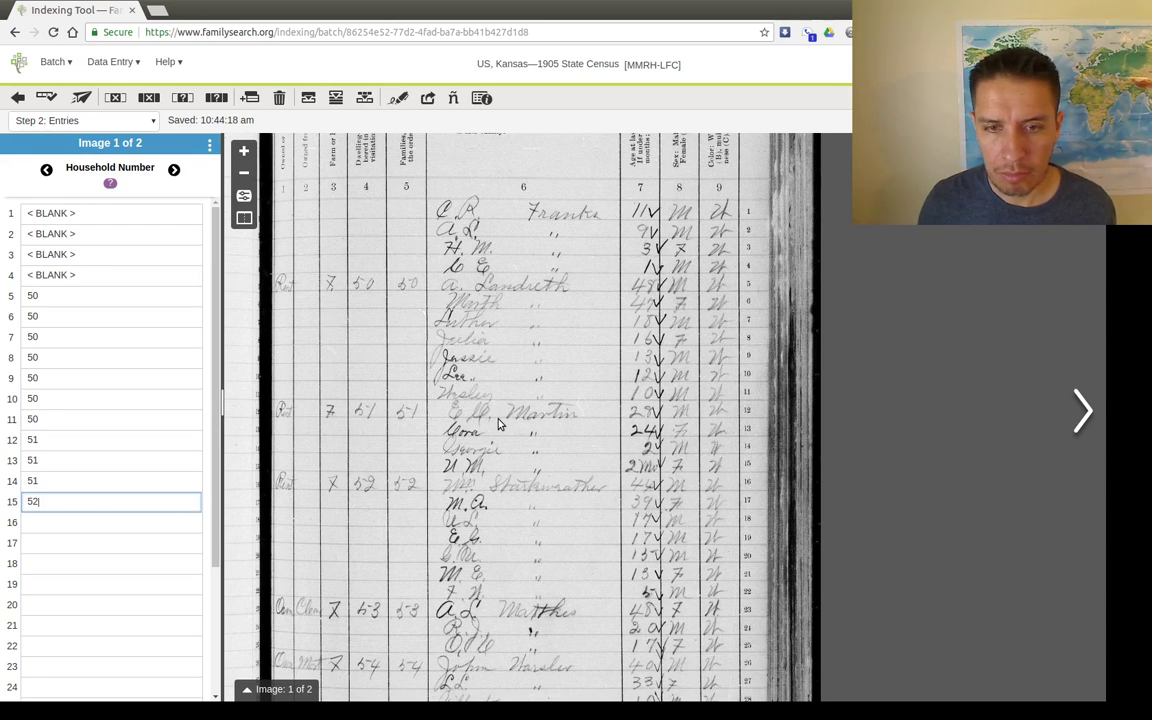
{"action": "key", "text": "Return"}
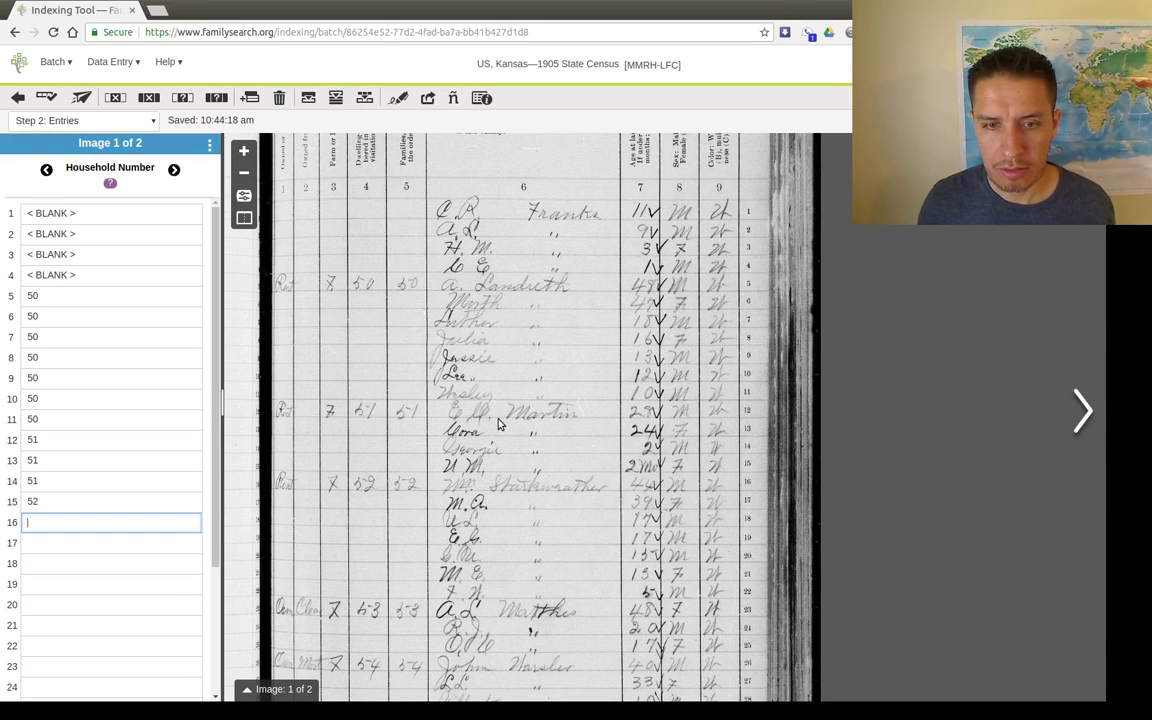
{"action": "key", "text": "Up"}
{"action": "type", "text": "51"}
{"action": "key", "text": "Return"}
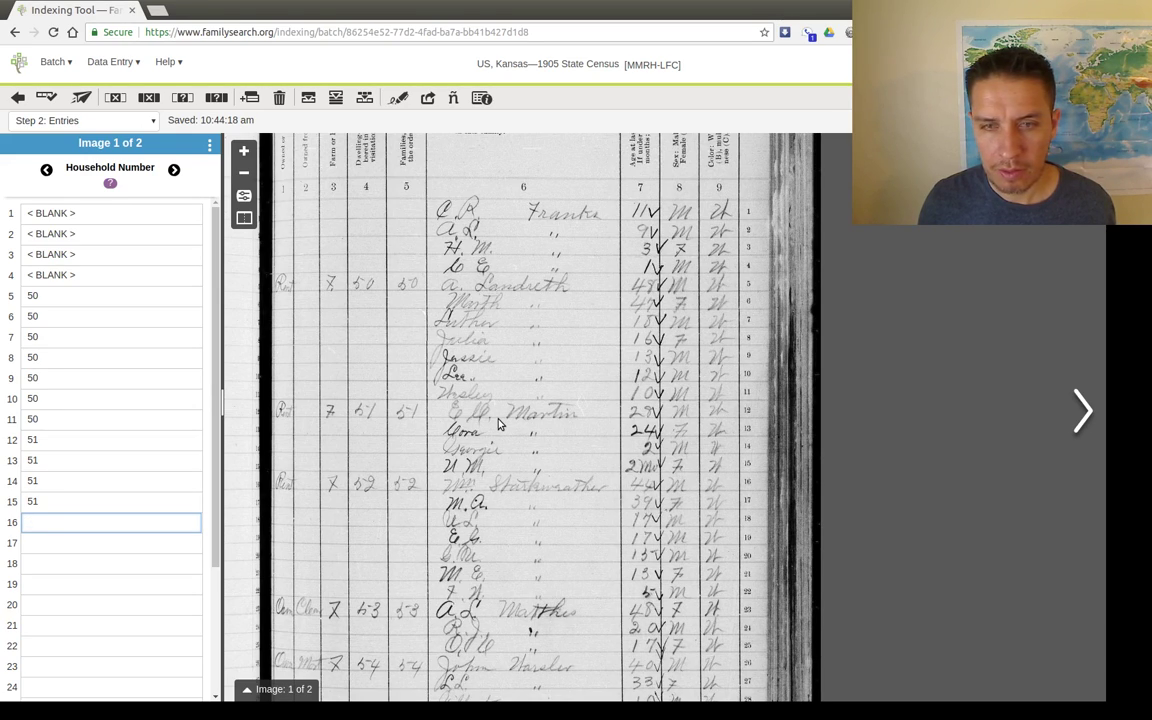
Enter household number 52 for entry 16 and repeat it down through entry 22
{"action": "type", "text": "52"}
{"action": "key", "text": "Return"}
{"action": "key", "text": "ctrl+d"}
{"action": "key", "text": "ctrl+d"}
{"action": "key", "text": "ctrl+d"}
{"action": "key", "text": "ctrl+d"}
{"action": "key", "text": "ctrl+d"}
{"action": "key", "text": "ctrl+d"}
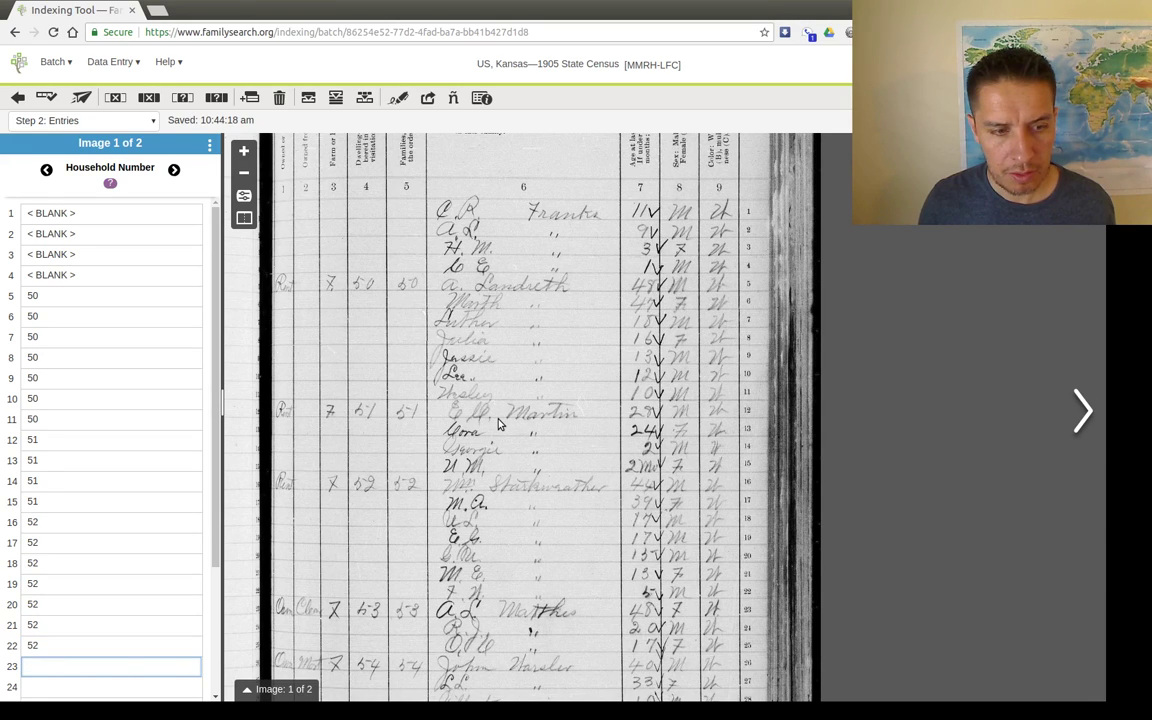
Enter household number 53 for entry 23 and repeat it for entries 24 and 25
{"action": "type", "text": "53"}
{"action": "key", "text": "Return"}
{"action": "key", "text": "ctrl+d"}
{"action": "key", "text": "ctrl+d"}
Enter household number 54 for entry 26 and repeat it down through entry 31
{"action": "type", "text": "54"}
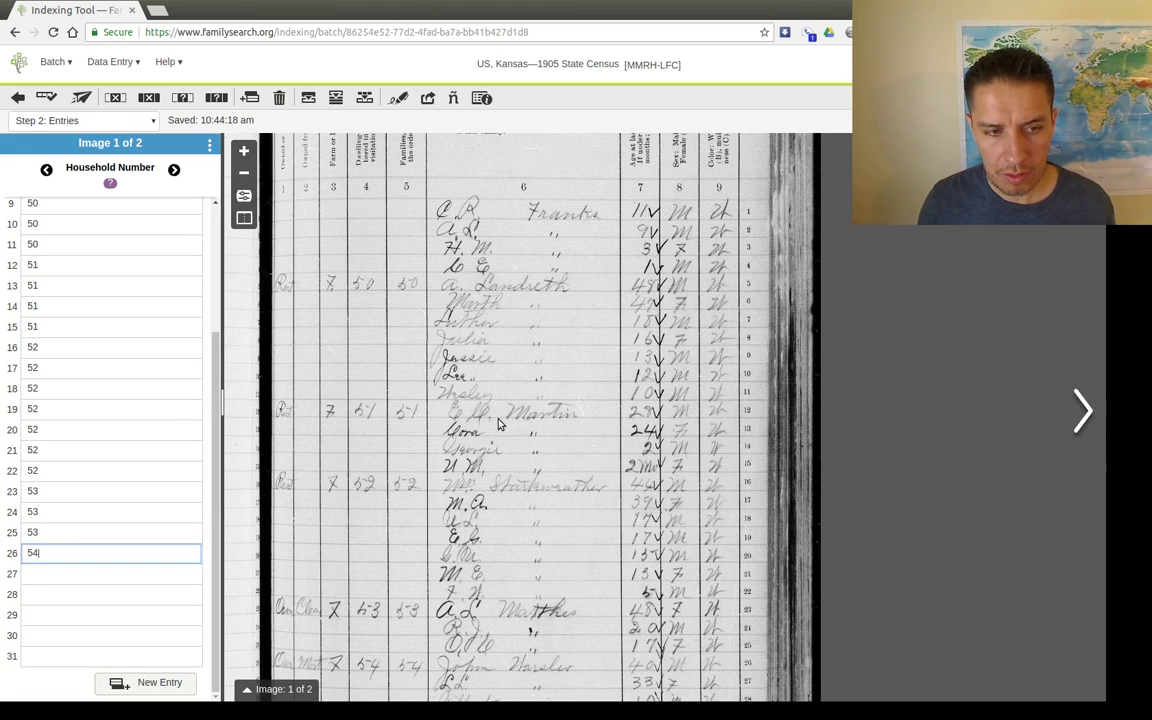
{"action": "key", "text": "Return"}
{"action": "key", "text": "ctrl+d"}
{"action": "key", "text": "ctrl+d"}
{"action": "scroll", "coordinate": [590, 440], "scroll_direction": "down", "scroll_amount": 3}
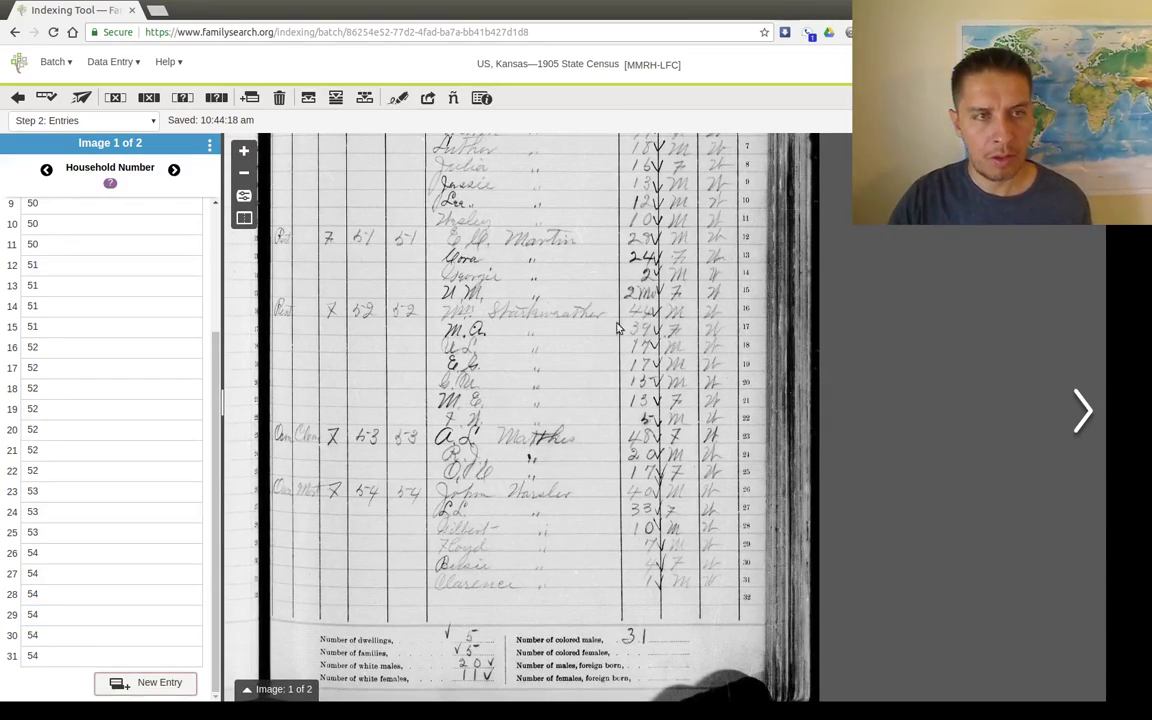
Enter the given-name initials of the first four people on the census page in entries 1 to 4
{"action": "key", "text": "Tab"}
{"action": "scroll", "coordinate": [472, 328], "scroll_direction": "up", "scroll_amount": 4}
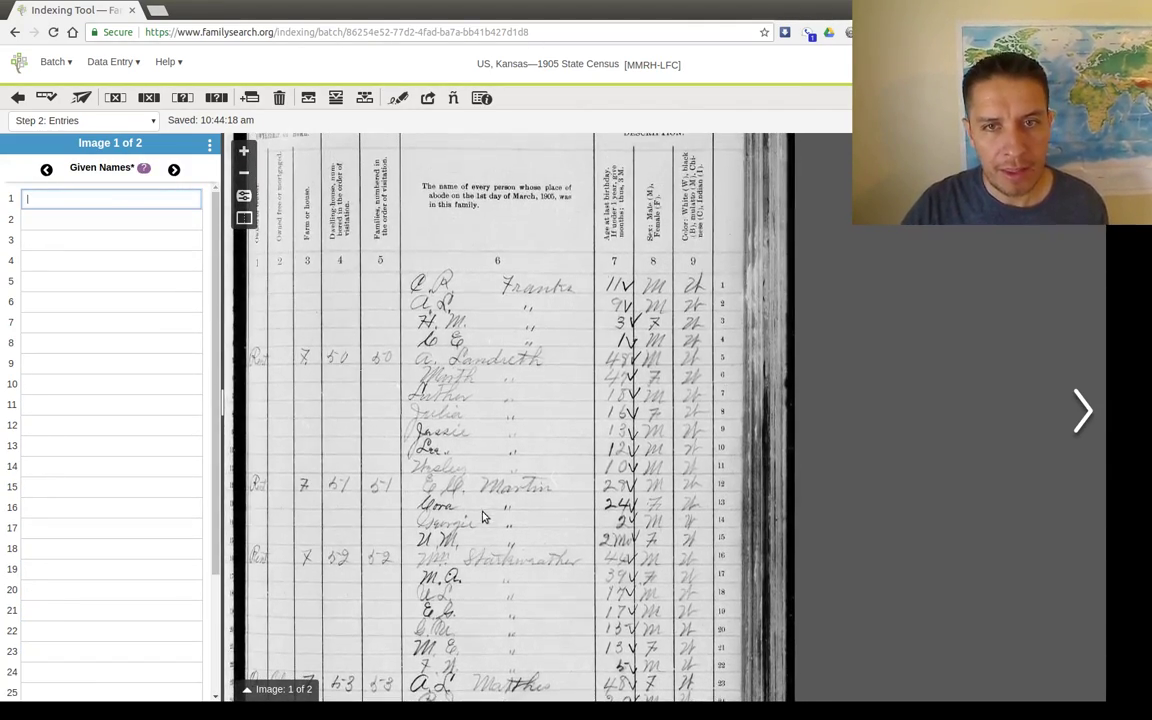
{"action": "scroll", "coordinate": [472, 520], "scroll_direction": "up", "scroll_amount": 4}
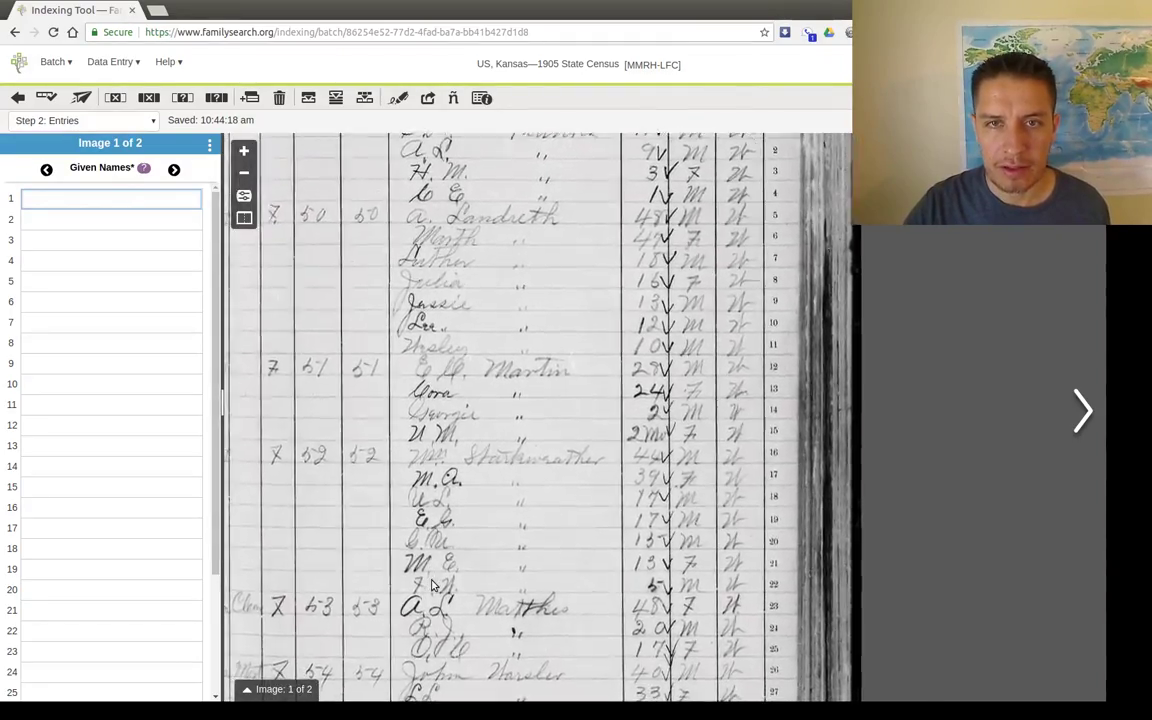
{"action": "scroll", "coordinate": [437, 578], "scroll_direction": "down", "scroll_amount": 1}
{"action": "left_click_drag", "start_coordinate": [437, 578], "coordinate": [451, 528]}
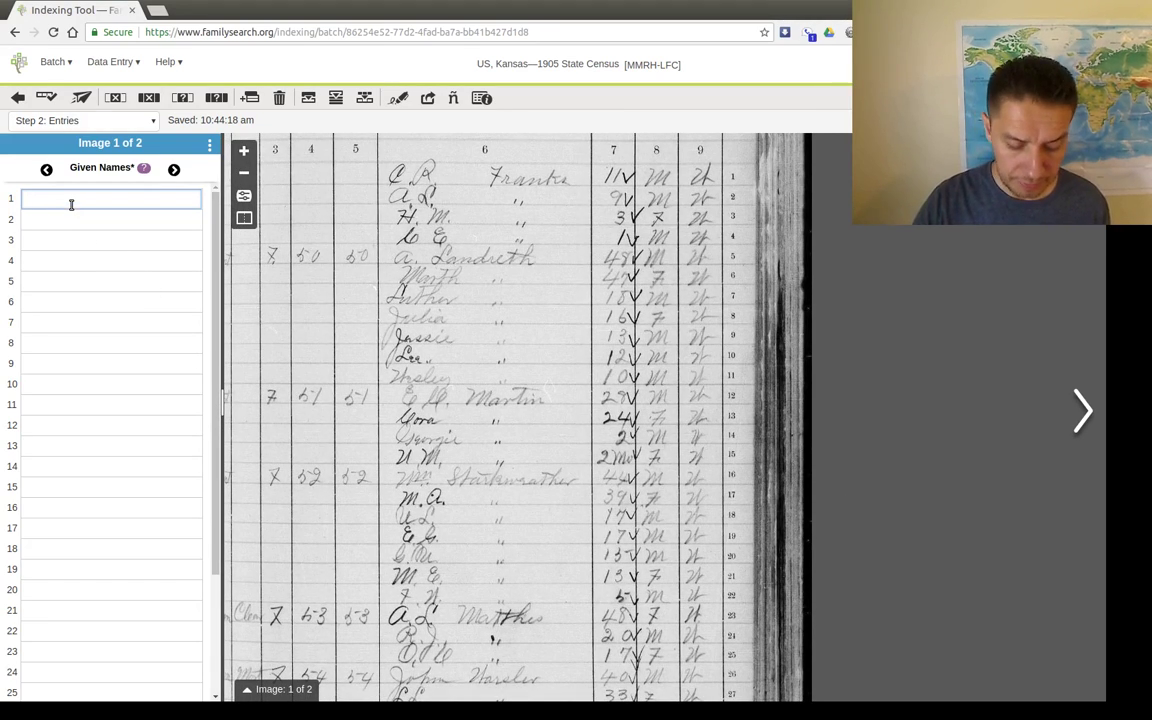
{"action": "type", "text": "C R"}
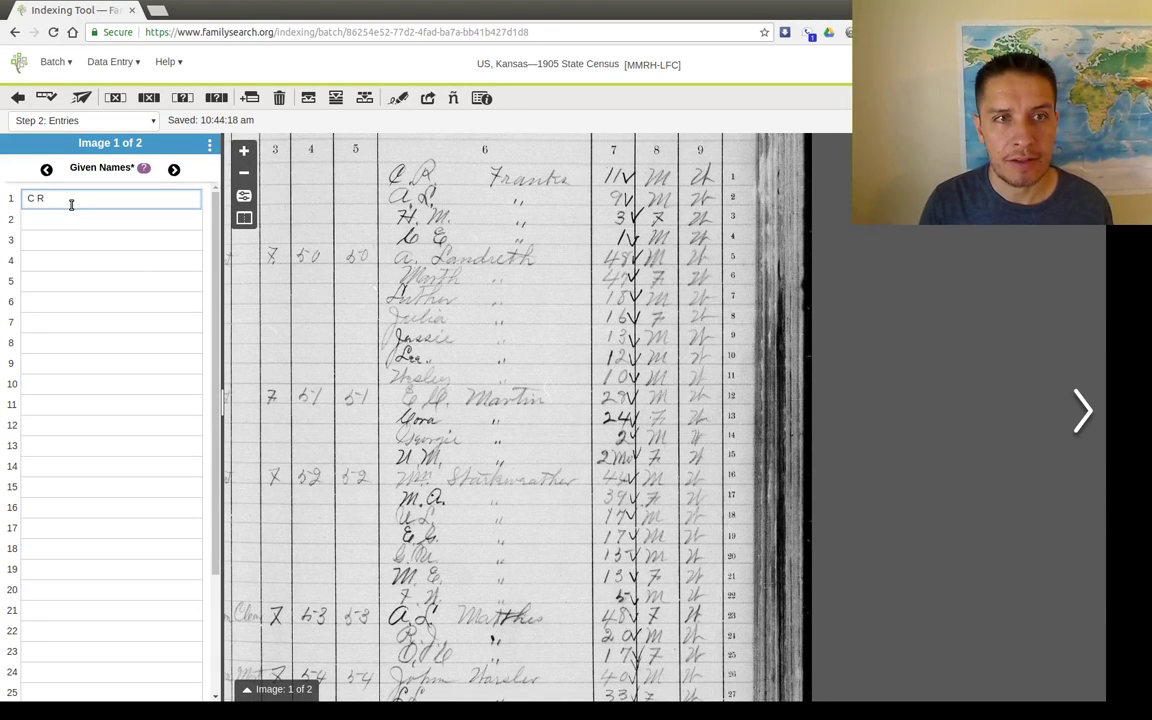
{"action": "key", "text": "Tab"}
{"action": "type", "text": "A"}
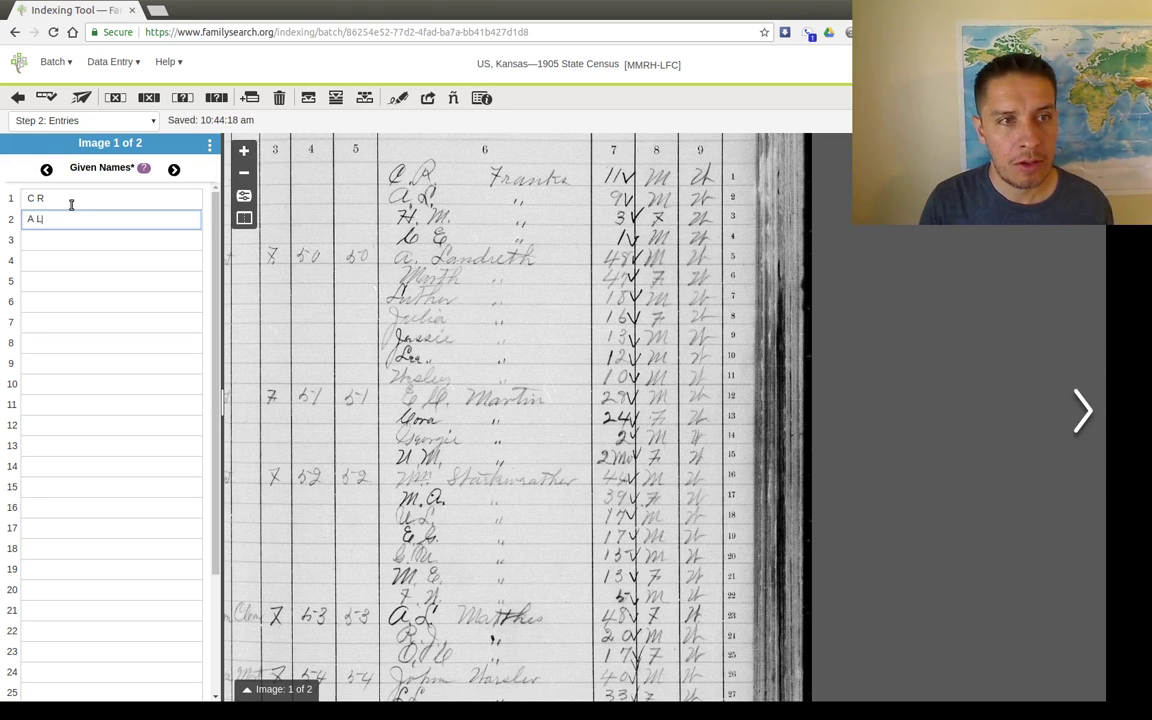
{"action": "key", "text": "Tab"}
{"action": "type", "text": "H M"}
{"action": "key", "text": "Tab"}
{"action": "type", "text": "C E"}
{"action": "key", "text": "Tab"}
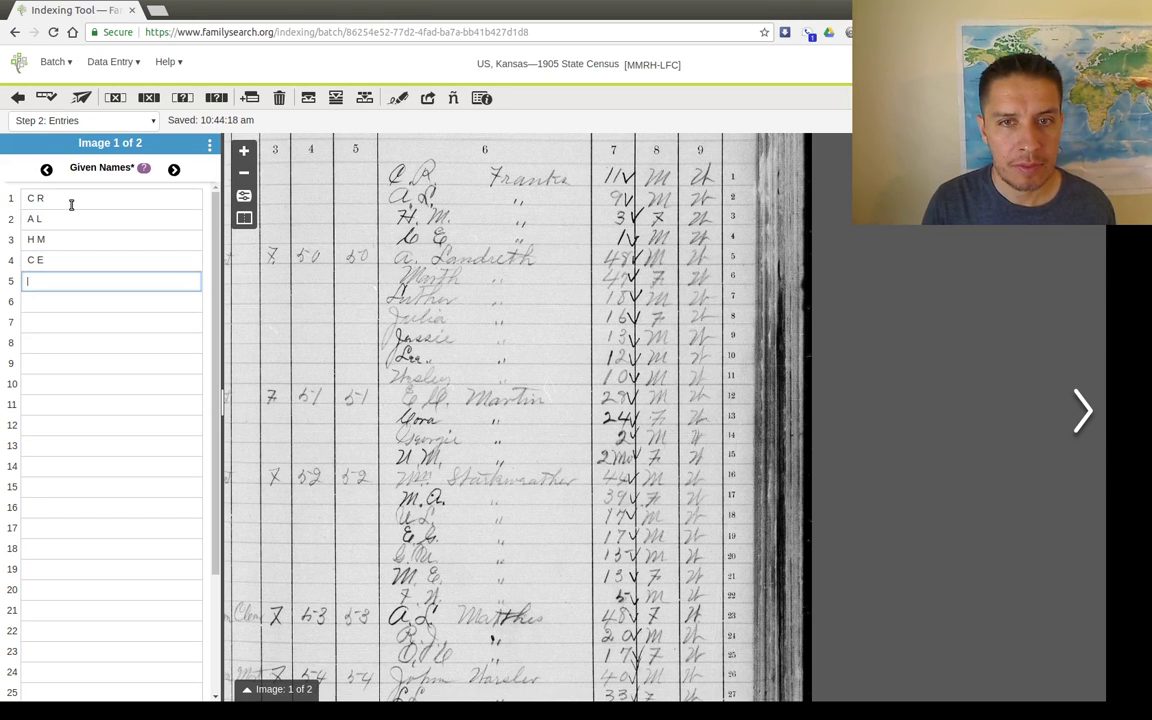
Transcribe the given names from census lines 5 to 7 into the matching entries
{"action": "type", "text": "A"}
{"action": "key", "text": "Tab"}
{"action": "type", "text": "Marth"}
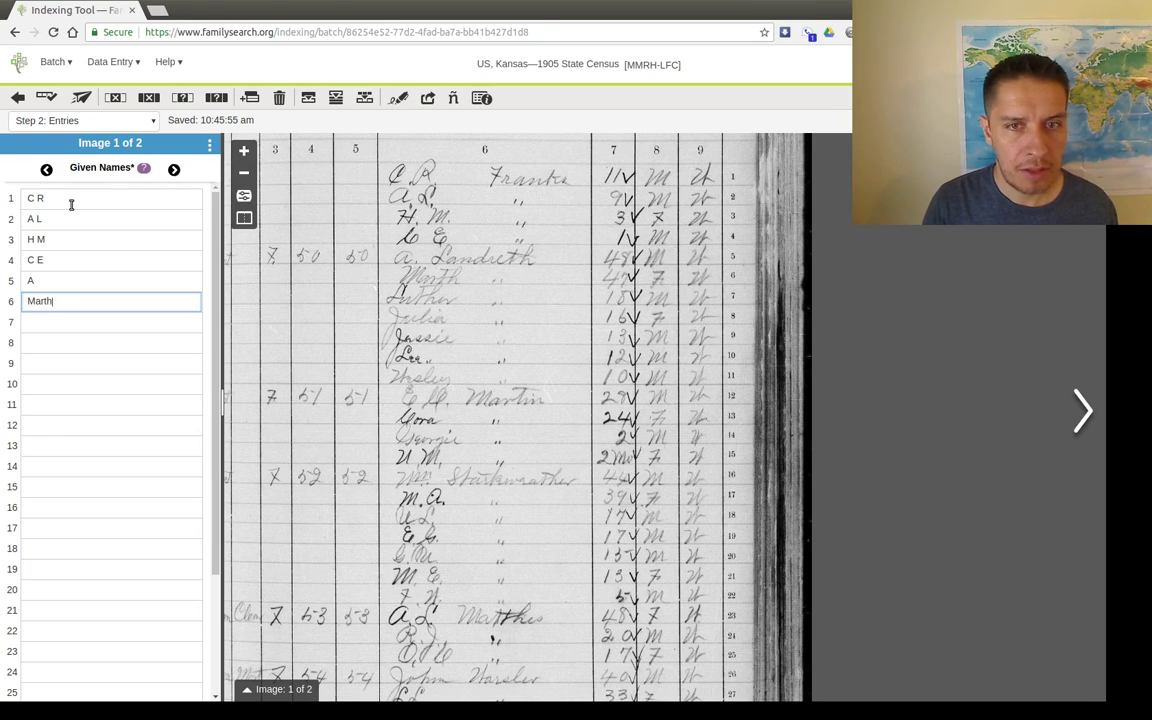
{"action": "key", "text": "Tab"}
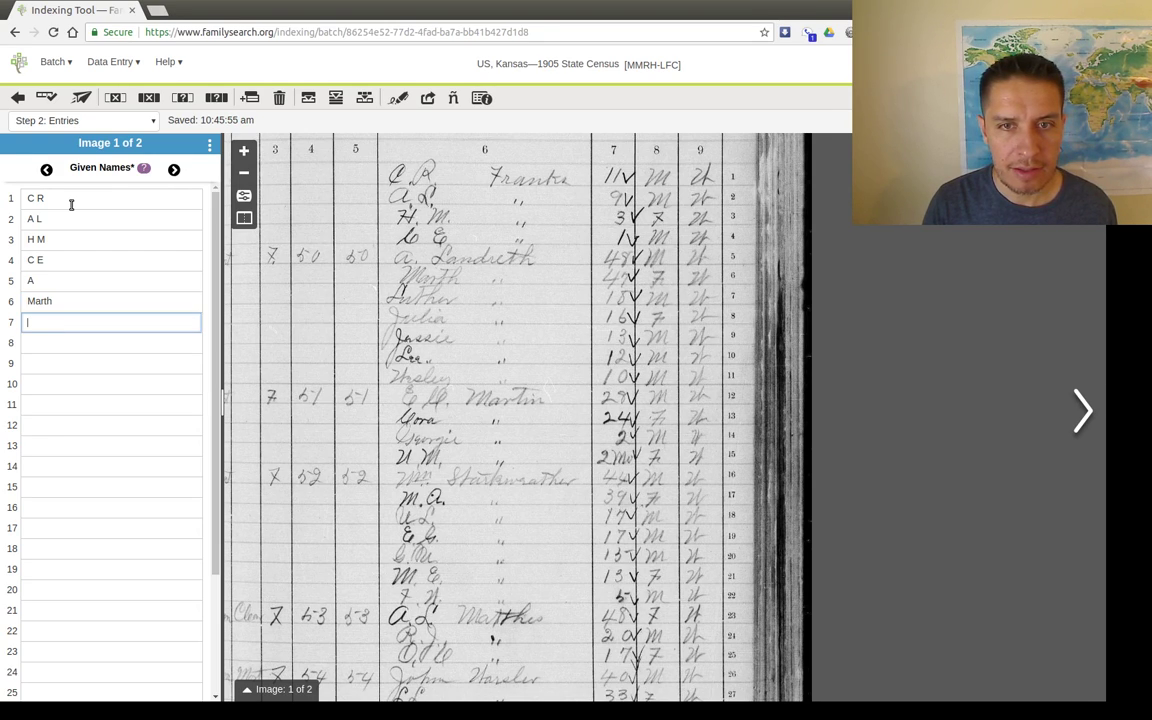
{"action": "type", "text": "Luther"}
{"action": "key", "text": "Tab"}
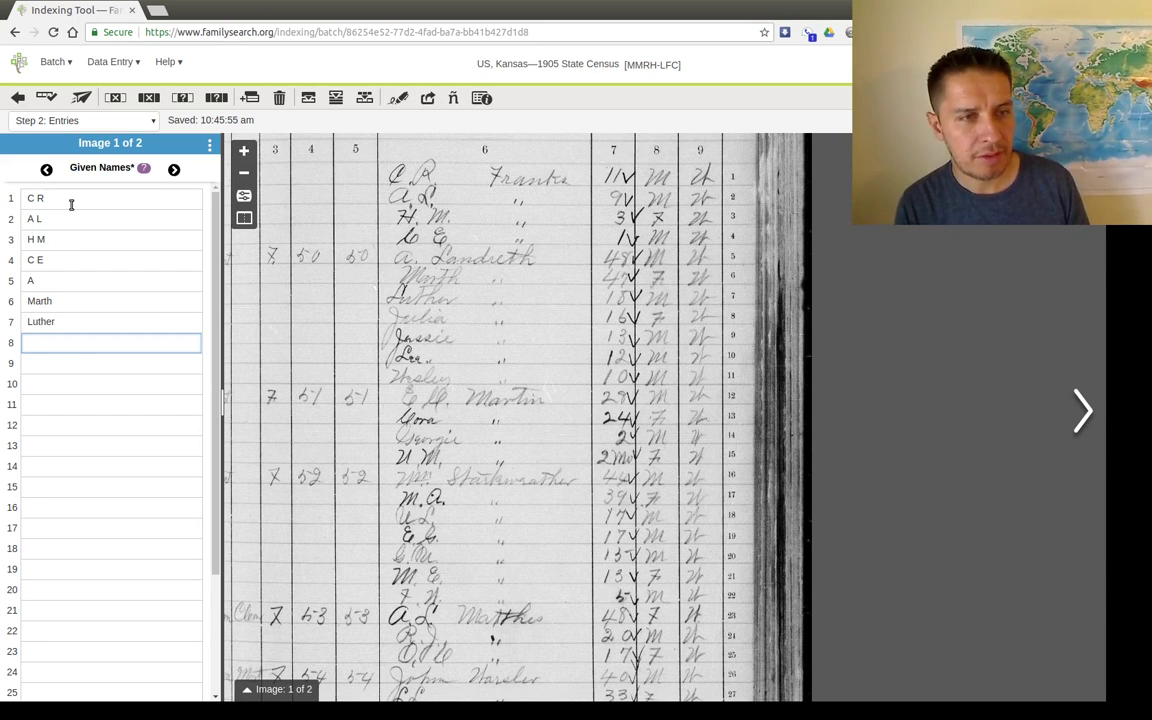
Transcribe the given names for entries 8 to 11, the remaining members of household 50
{"action": "type", "text": "Julia"}
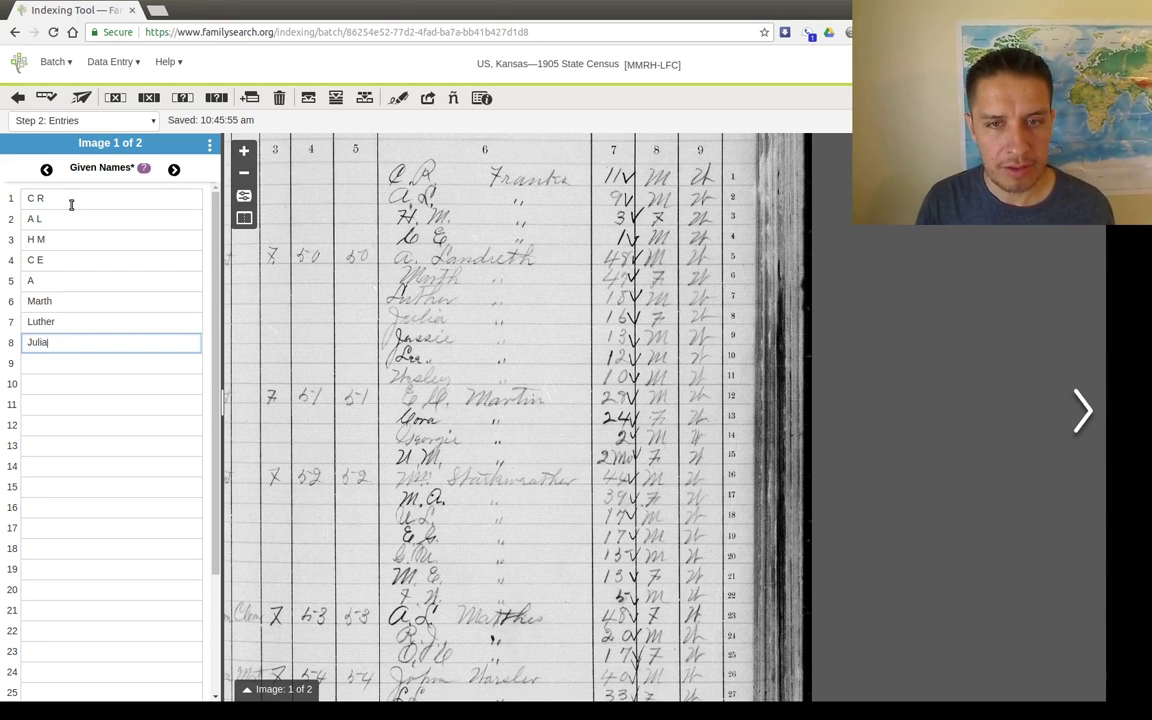
{"action": "key", "text": "Return"}
{"action": "type", "text": "Jessie"}
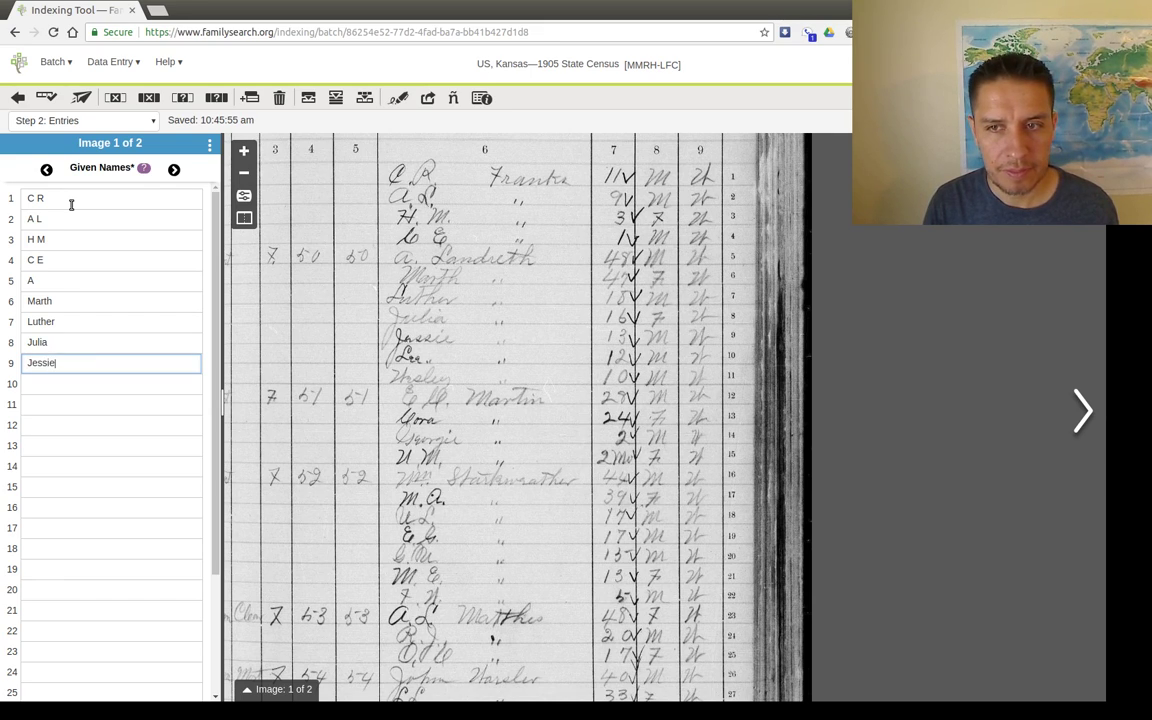
{"action": "key", "text": "Return"}
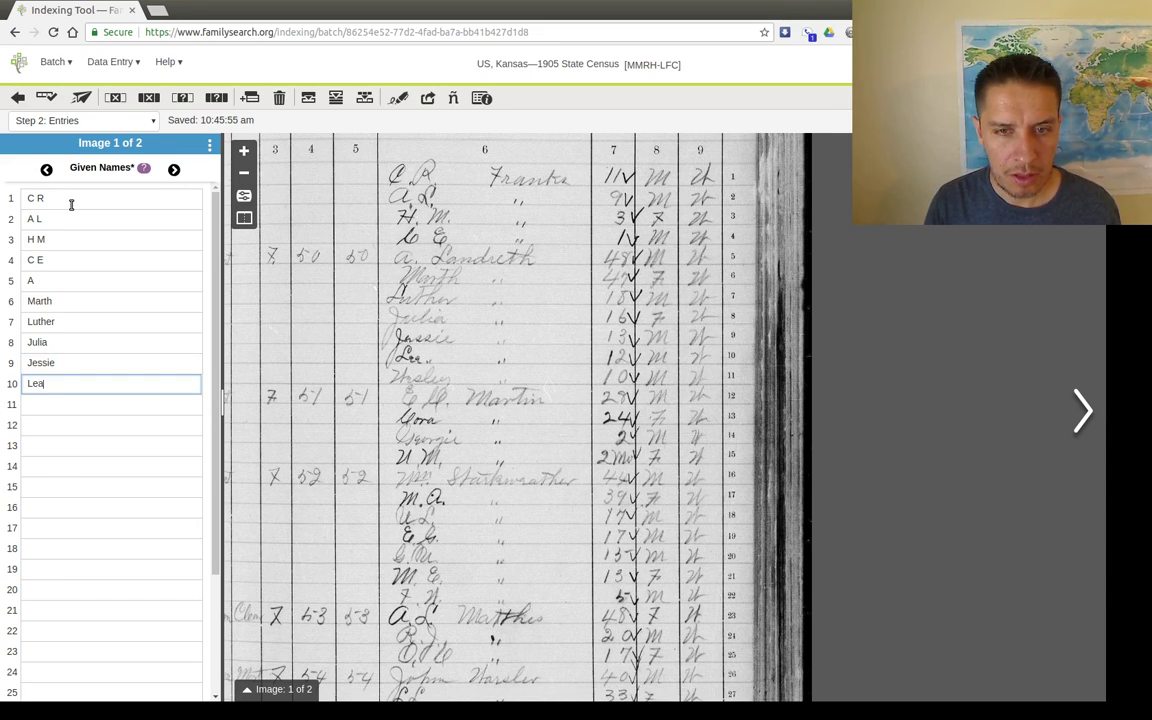
{"action": "key", "text": "Return"}
{"action": "type", "text": "Wesley"}
{"action": "key", "text": "Return"}
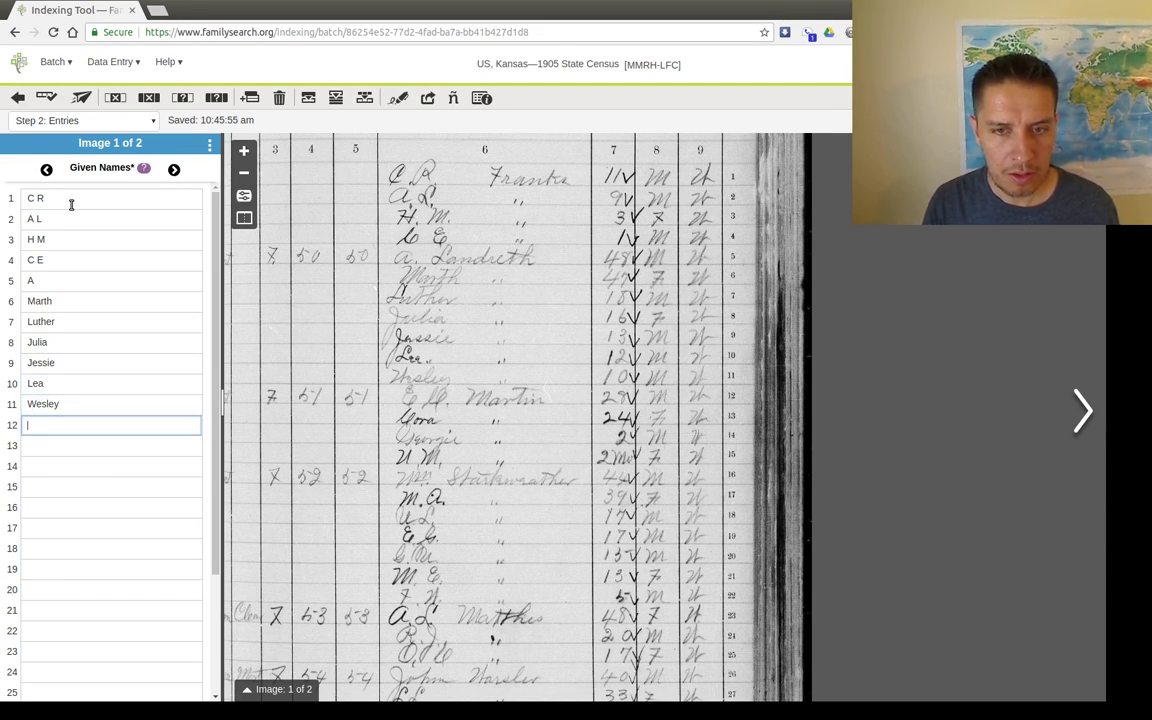
Enter the given names for entries 12 to 14, the first three members of household 51
{"action": "type", "text": "E M"}
{"action": "key", "text": "Return"}
{"action": "type", "text": "Nor"}
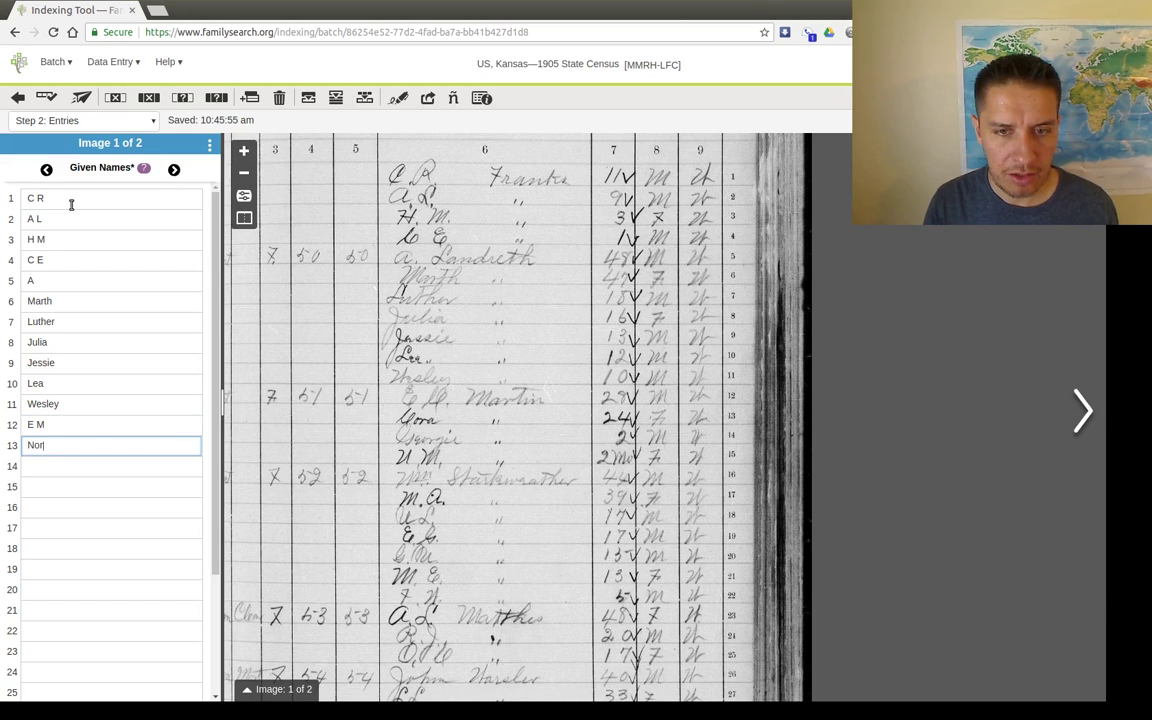
{"action": "type", "text": "a"}
{"action": "key", "text": "Return"}
{"action": "type", "text": "Georgi"}
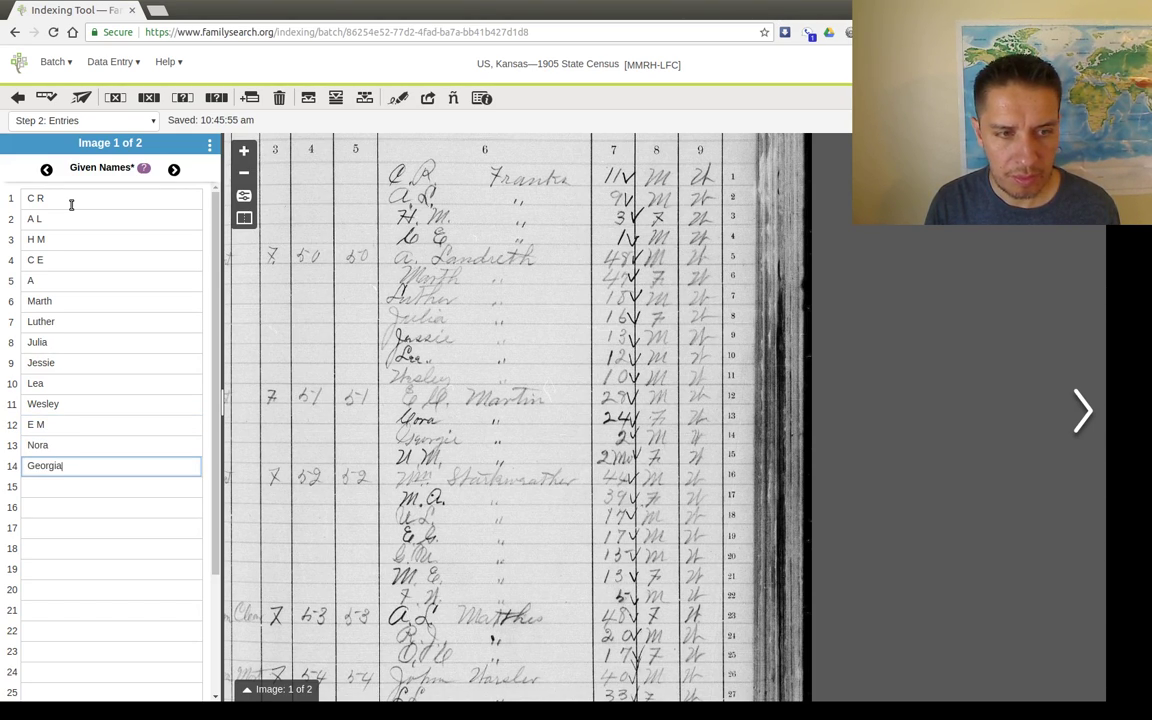
{"action": "key", "text": "Return"}
Correct the last letter of the given name in entry 14 to "e" and enter the given-name initials for entry 15
{"action": "key", "text": "Up"}
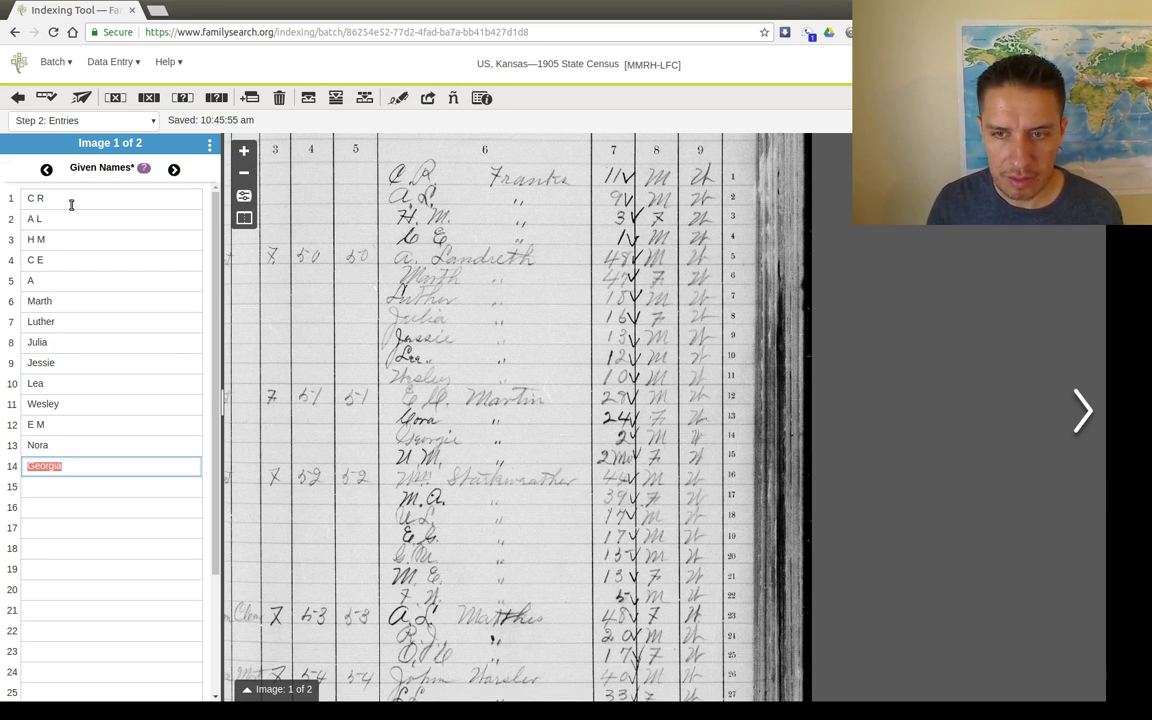
{"action": "key", "text": "Right"}
{"action": "type", "text": "e"}
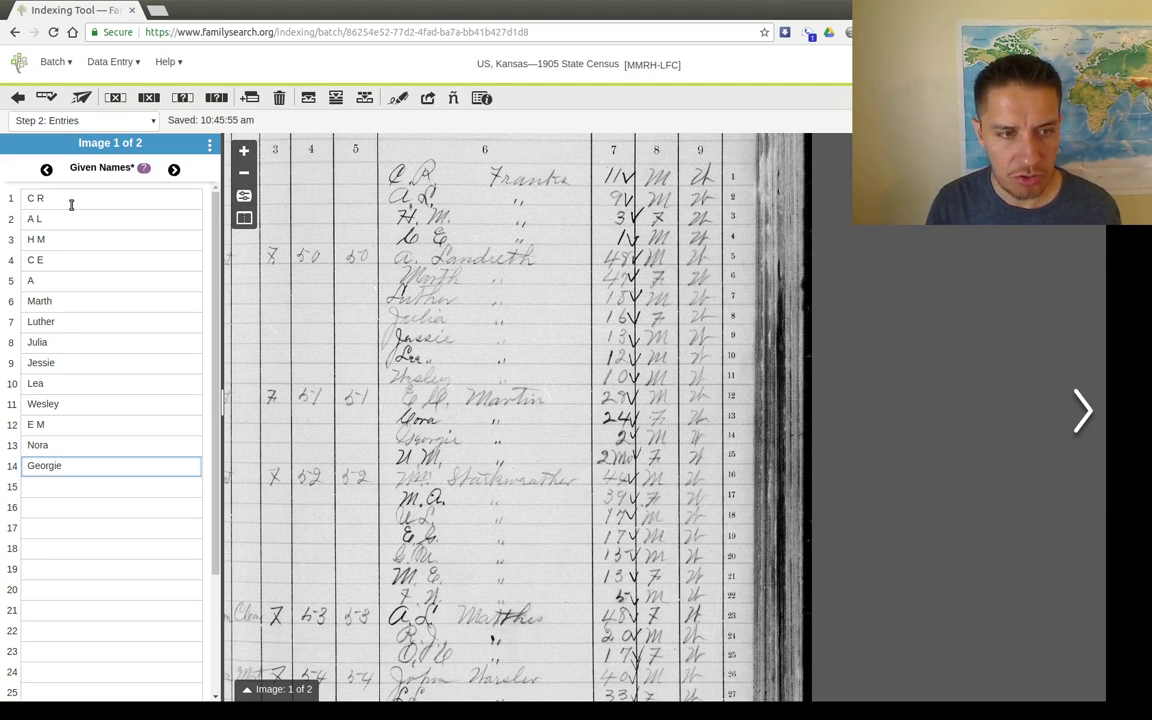
{"action": "key", "text": "Tab"}
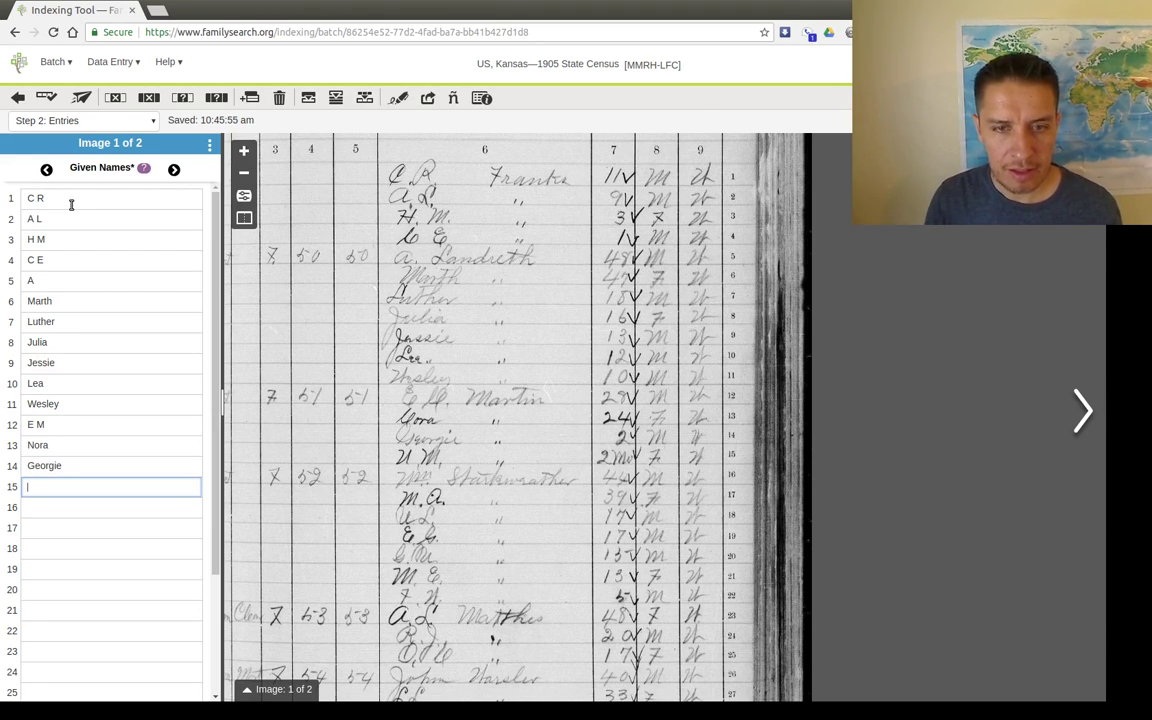
{"action": "type", "text": "W M"}
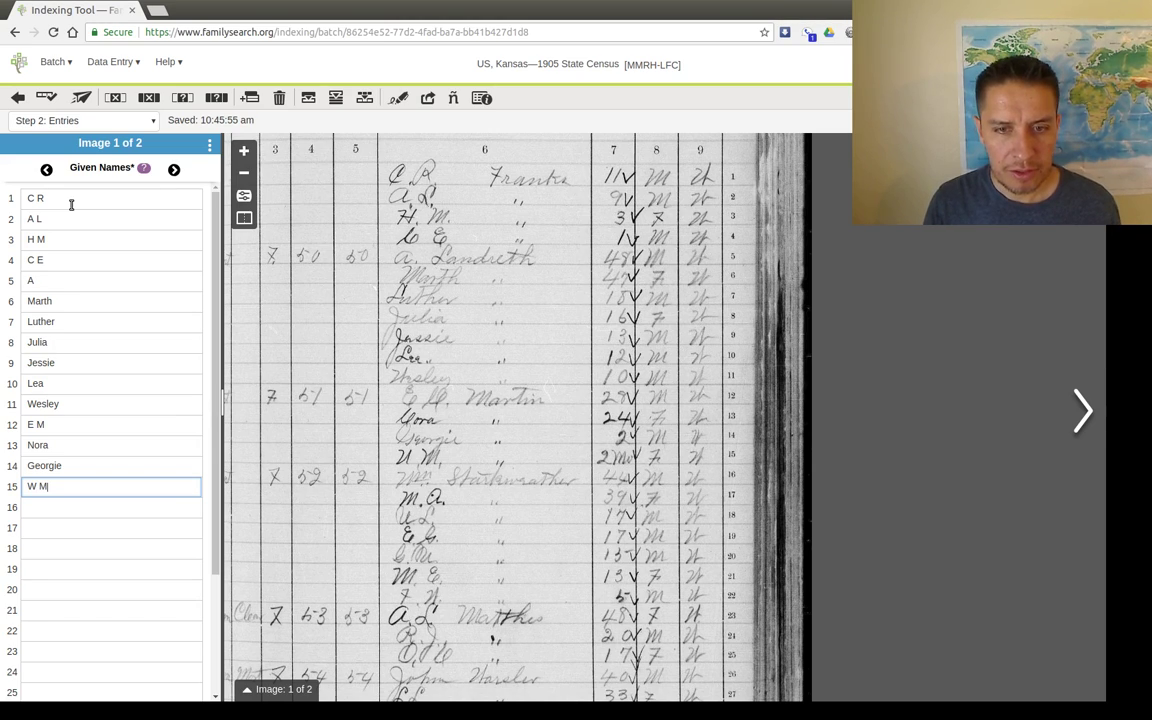
Transcribe the given names for entries 16 to 19, the first four members of household 52
{"action": "key", "text": "Tab"}
{"action": "type", "text": "Wm"}
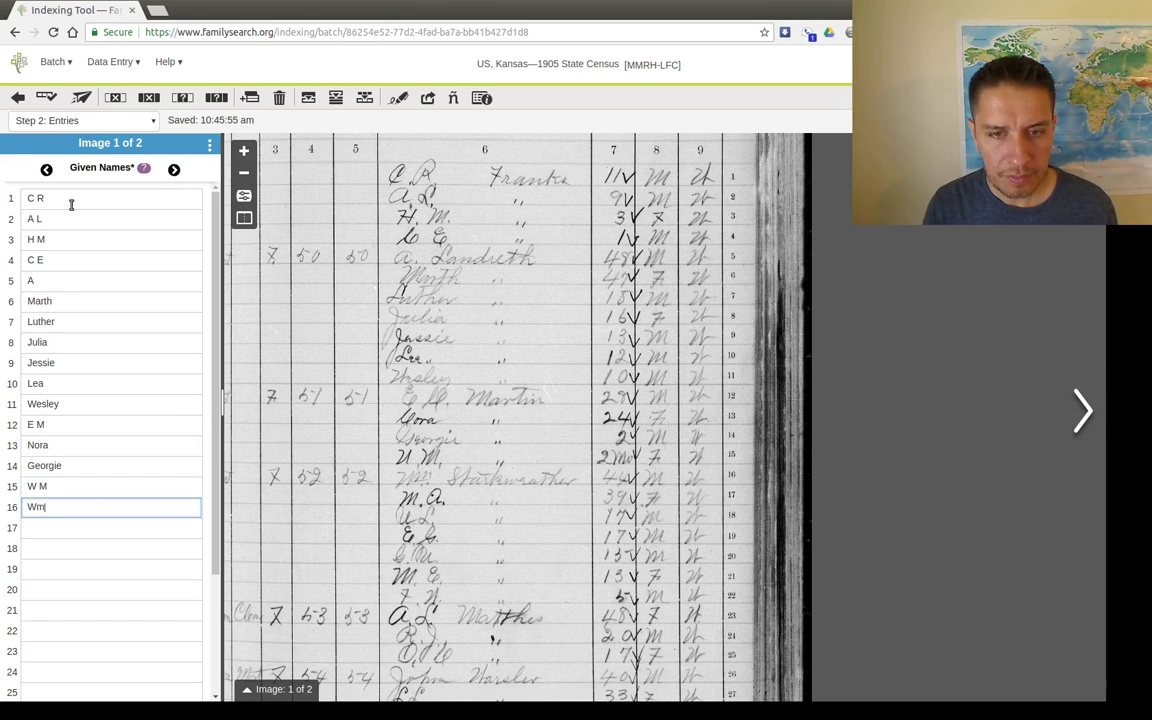
{"action": "key", "text": "Tab"}
{"action": "type", "text": "M A"}
{"action": "key", "text": "Tab"}
{"action": "type", "text": "U L"}
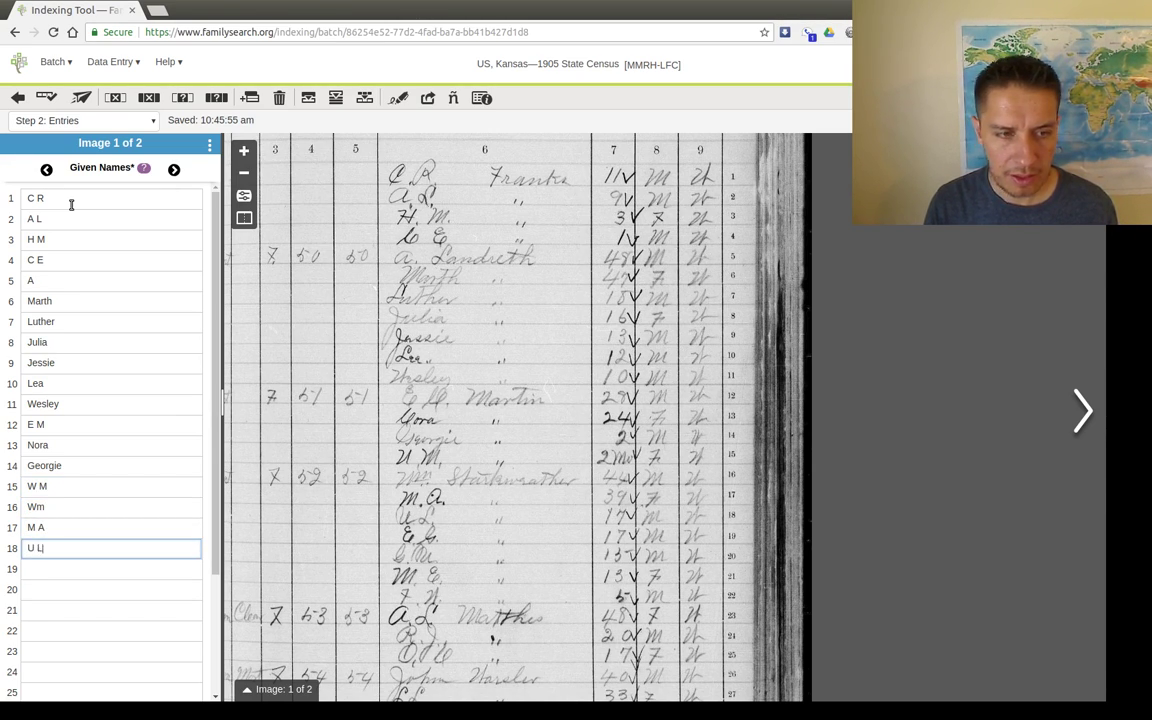
{"action": "key", "text": "Tab"}
{"action": "type", "text": "E G"}
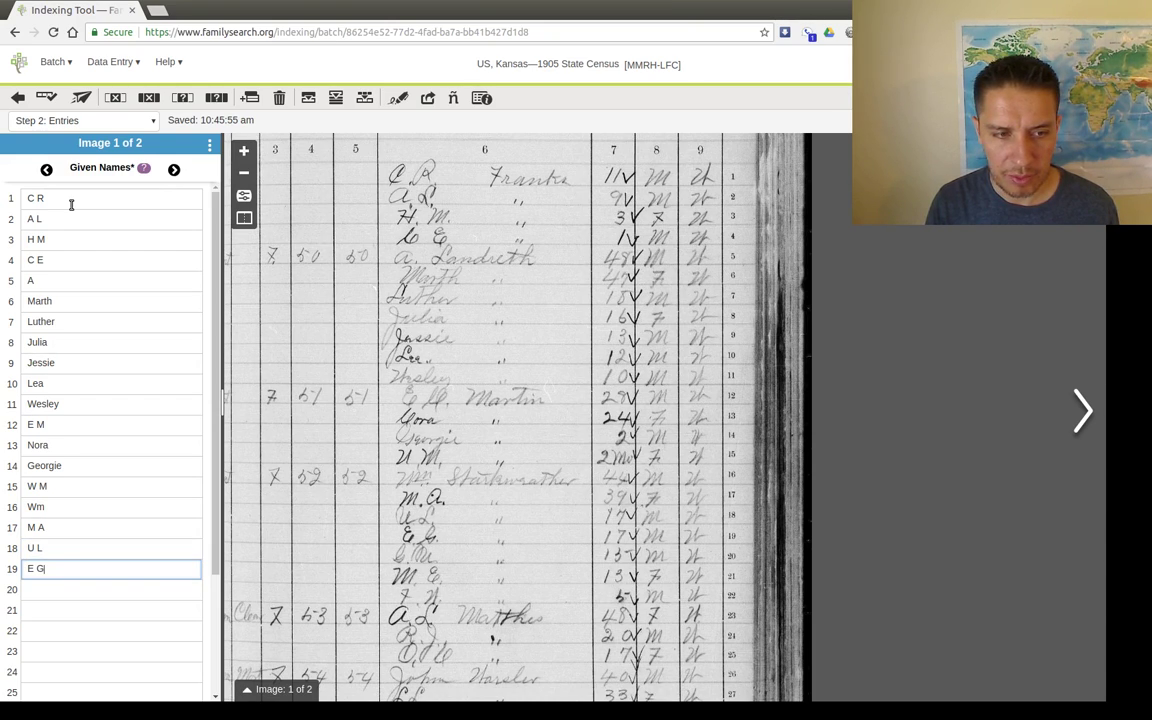
Enter the given-name initials for entries 20 to 22, using "W" as the second initial in entry 22
{"action": "key", "text": "Tab"}
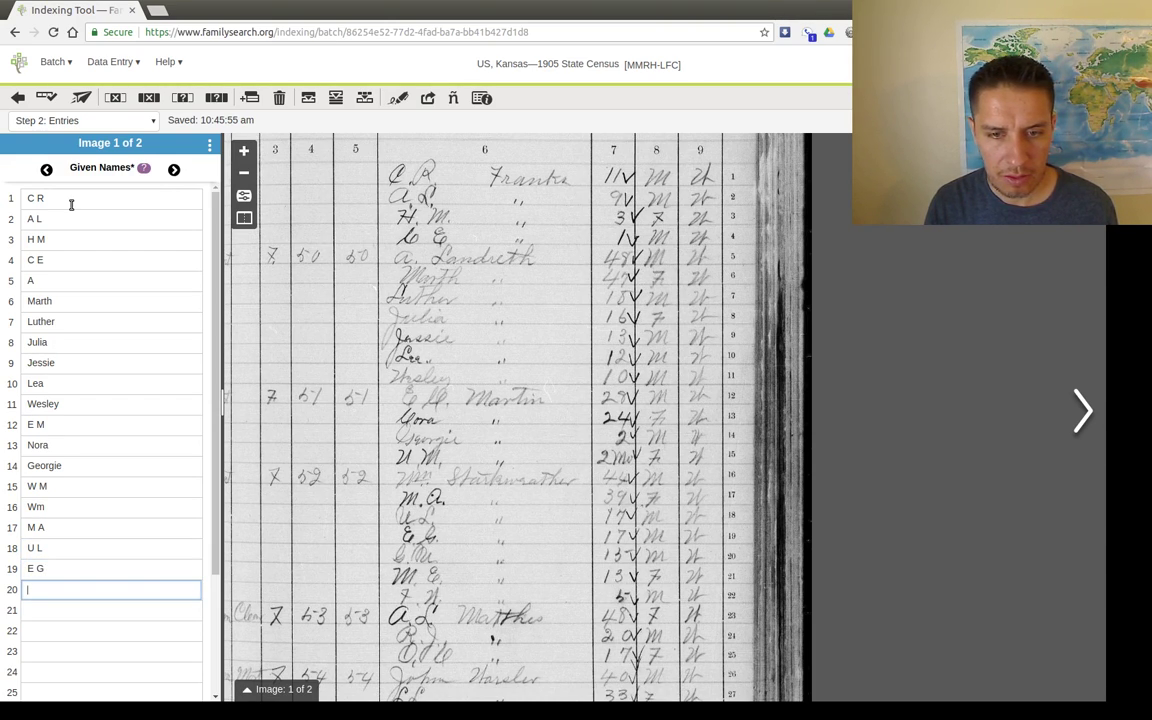
{"action": "type", "text": "G M"}
{"action": "key", "text": "Tab"}
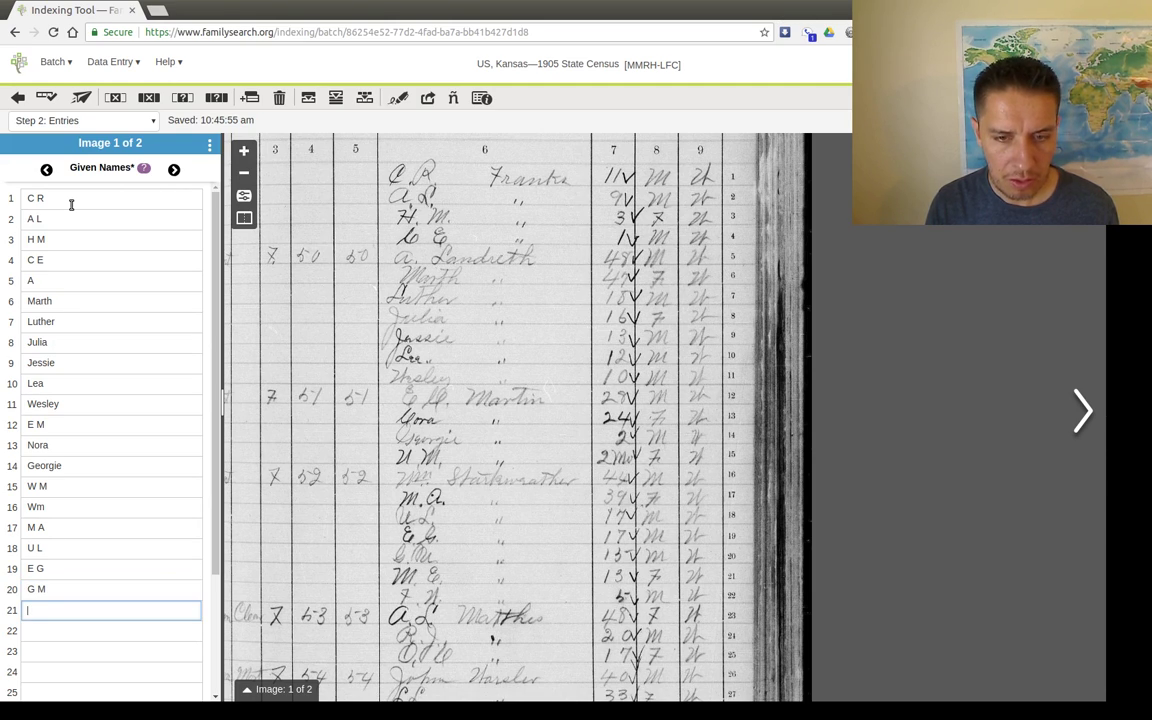
{"action": "type", "text": "mM E"}
{"action": "key", "text": "Tab"}
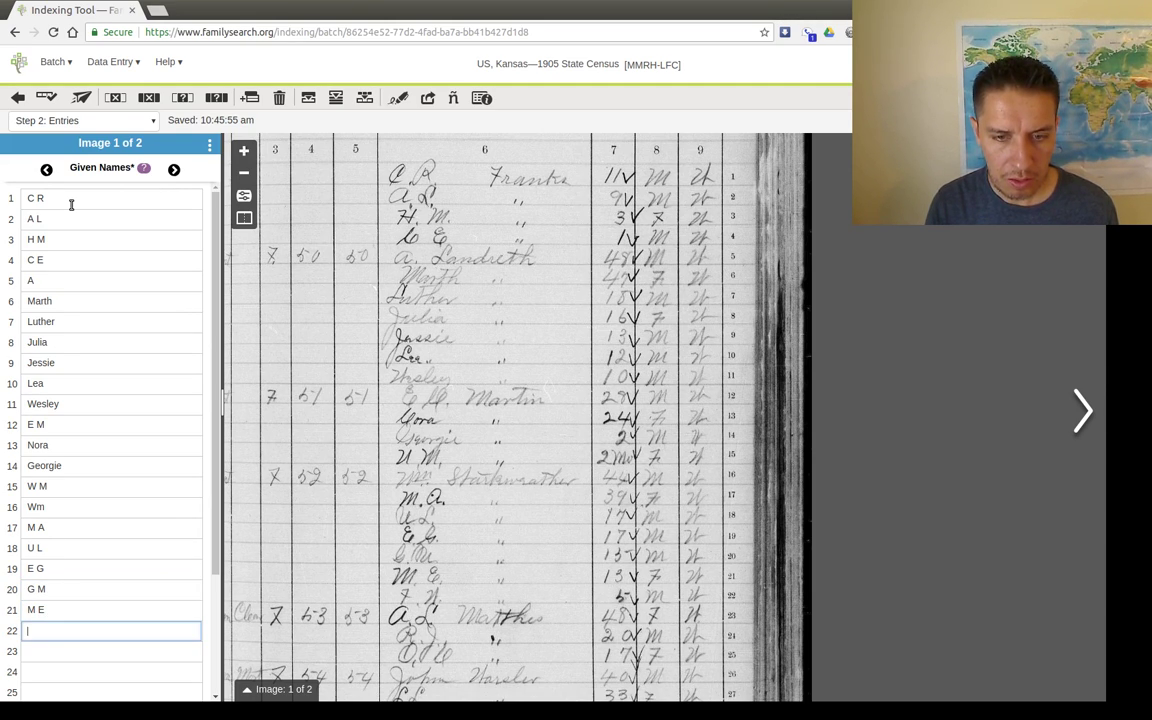
{"action": "type", "text": "F N"}
{"action": "key", "text": "Tab"}
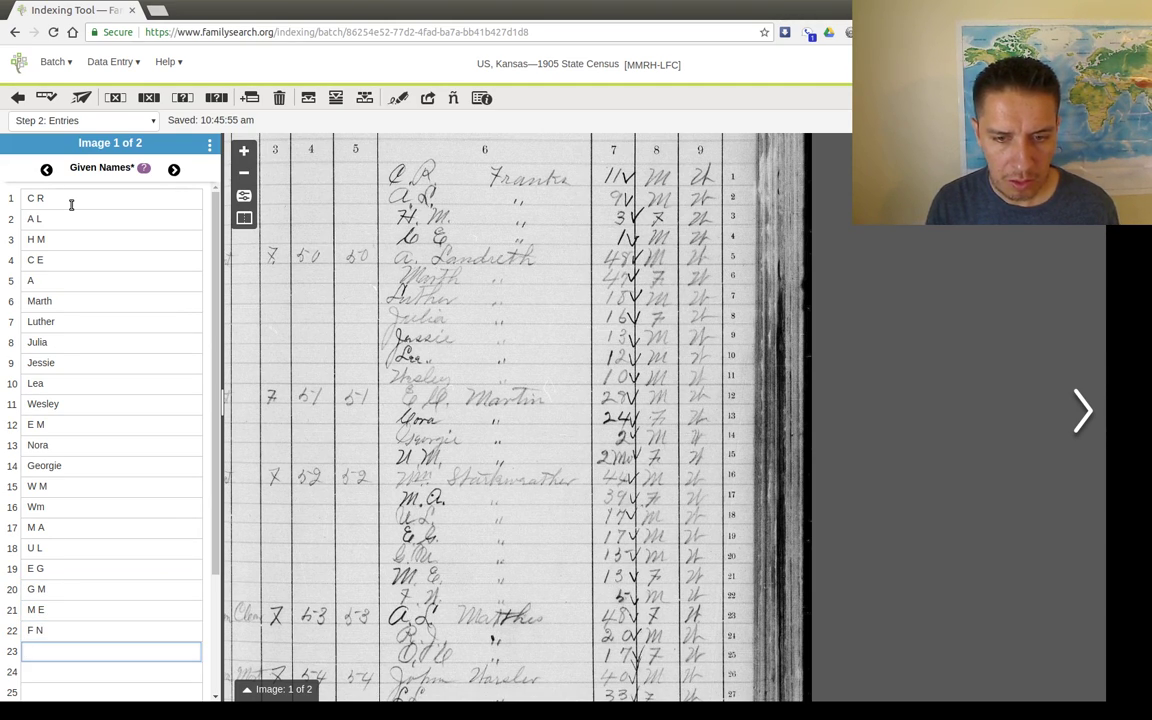
{"action": "key", "text": "shift+Tab"}
{"action": "key", "text": "BackSpace"}
{"action": "type", "text": "F W"}
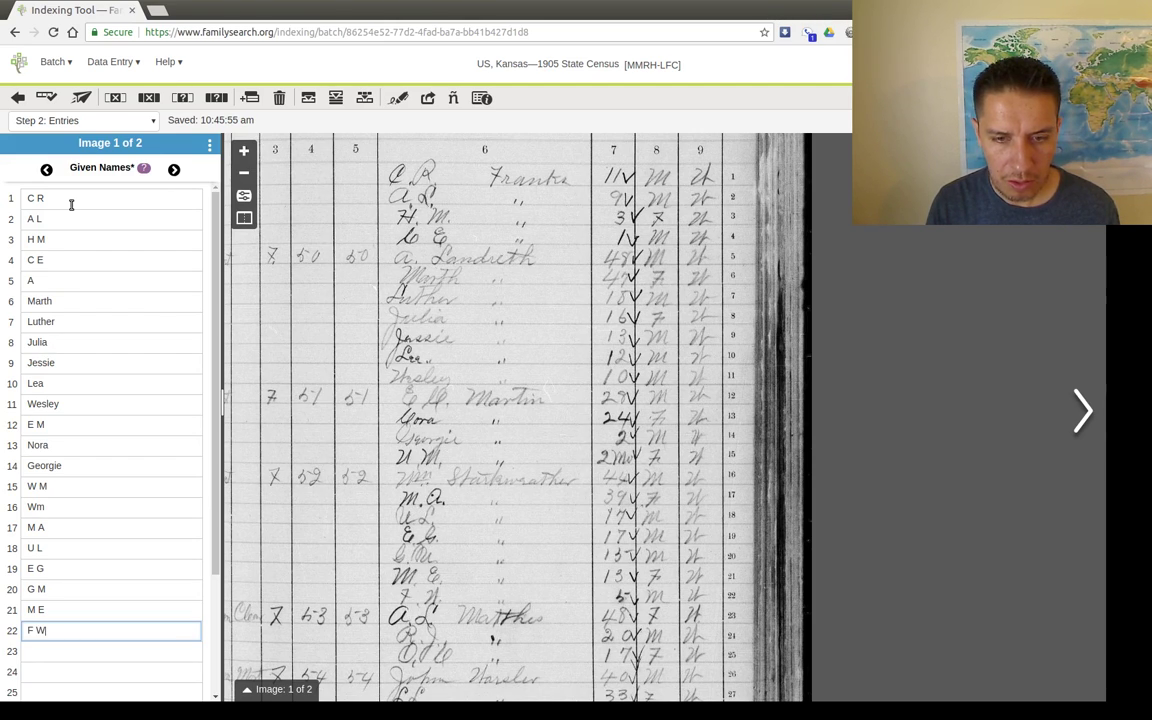
Enter the given-name initials for entries 23 to 25, the three members of household 53
{"action": "key", "text": "Tab"}
{"action": "type", "text": "A L"}
{"action": "key", "text": "Tab"}
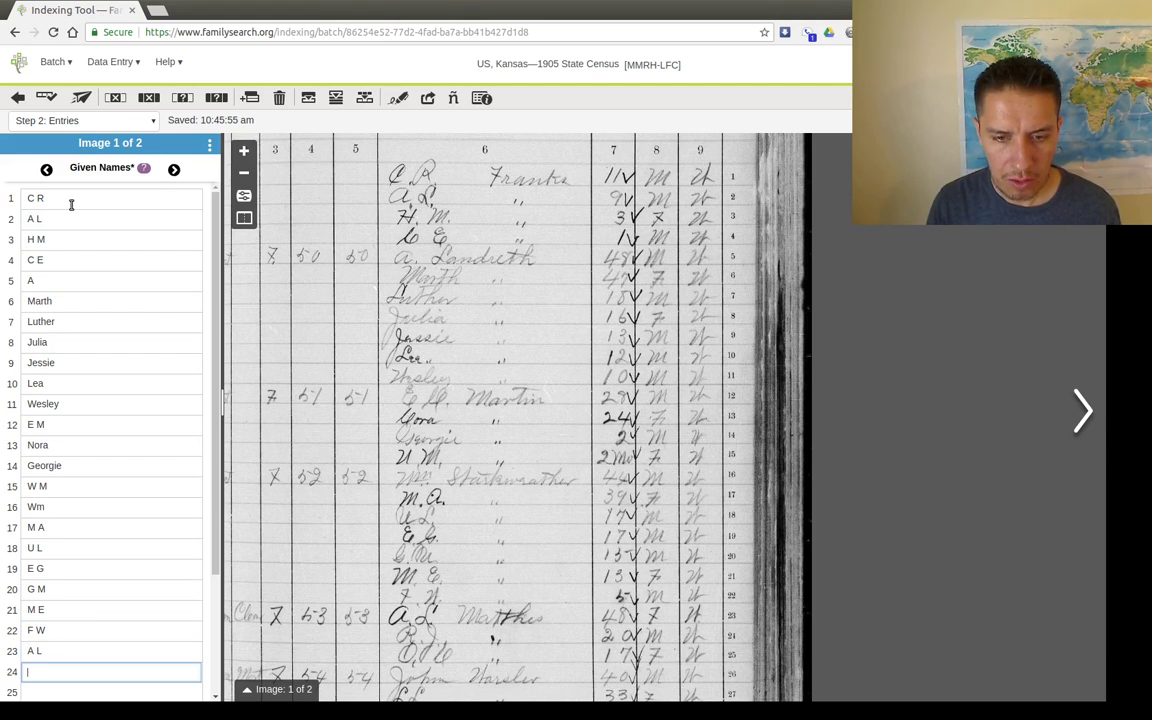
{"action": "type", "text": "R J"}
{"action": "key", "text": "Tab"}
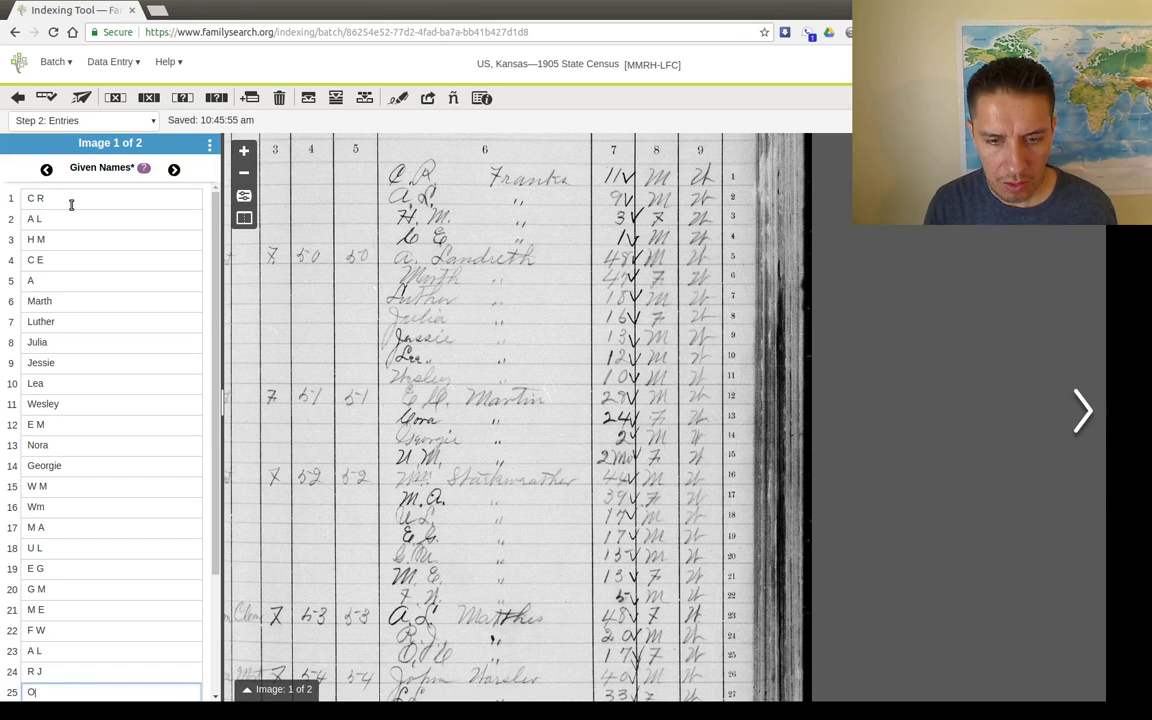
{"action": "type", "text": "O C"}
Transcribe the given names for entries 26 to 28, the first three members of household 54
{"action": "key", "text": "Tab"}
{"action": "type", "text": "John"}
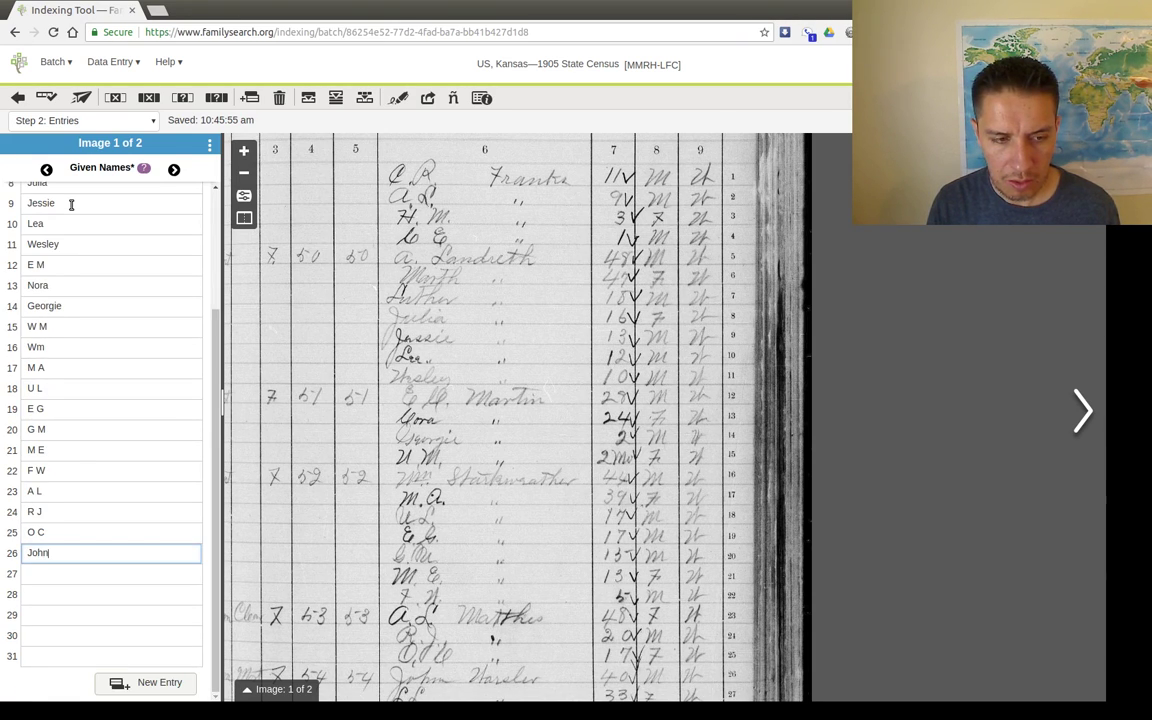
{"action": "key", "text": "Tab"}
{"action": "scroll", "coordinate": [405, 324], "scroll_direction": "down", "scroll_amount": 5}
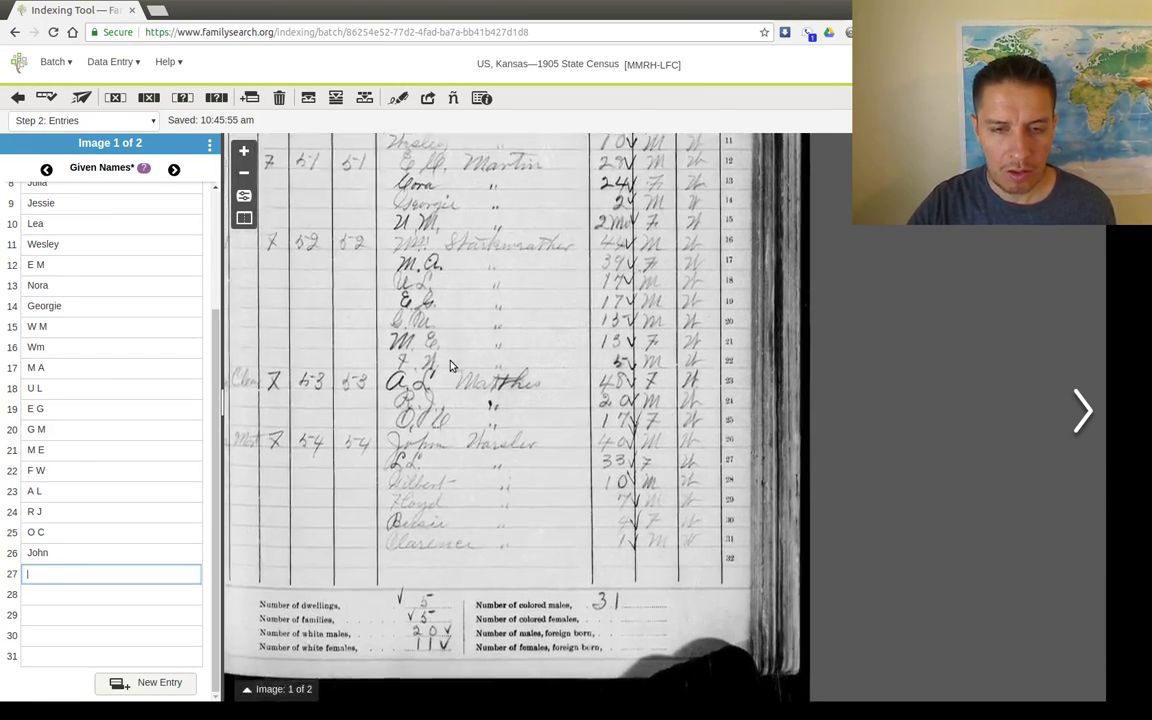
{"action": "type", "text": "L L"}
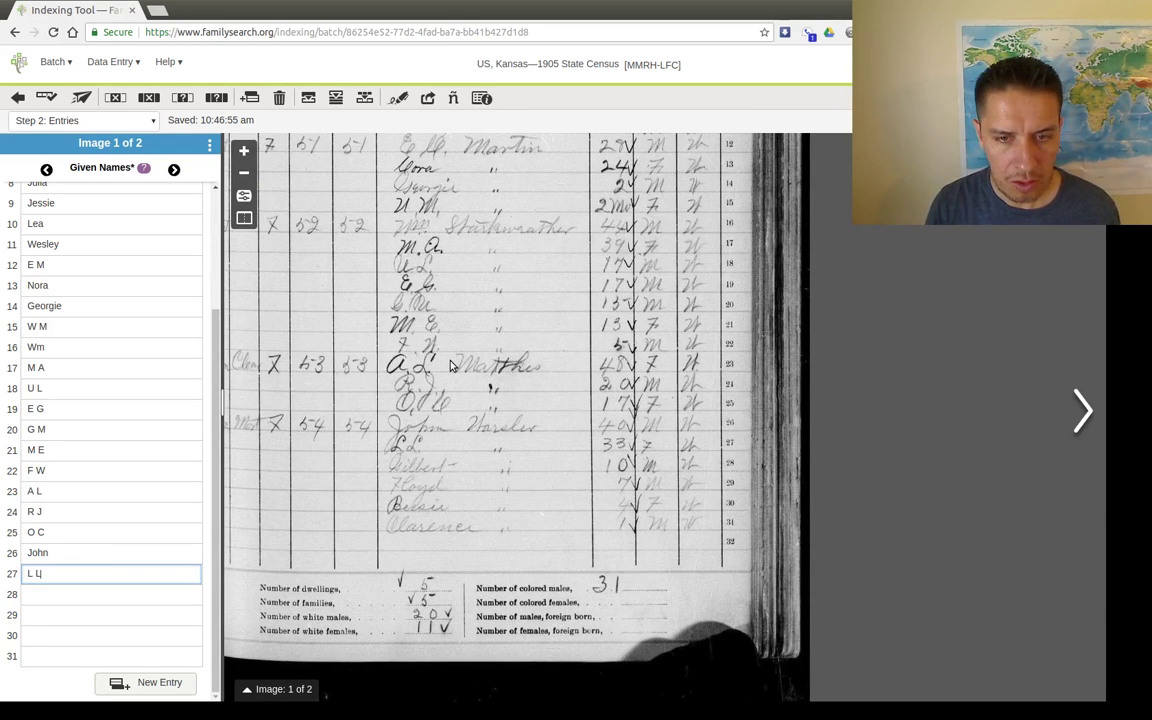
{"action": "key", "text": "Tab"}
{"action": "type", "text": "Dilber"}
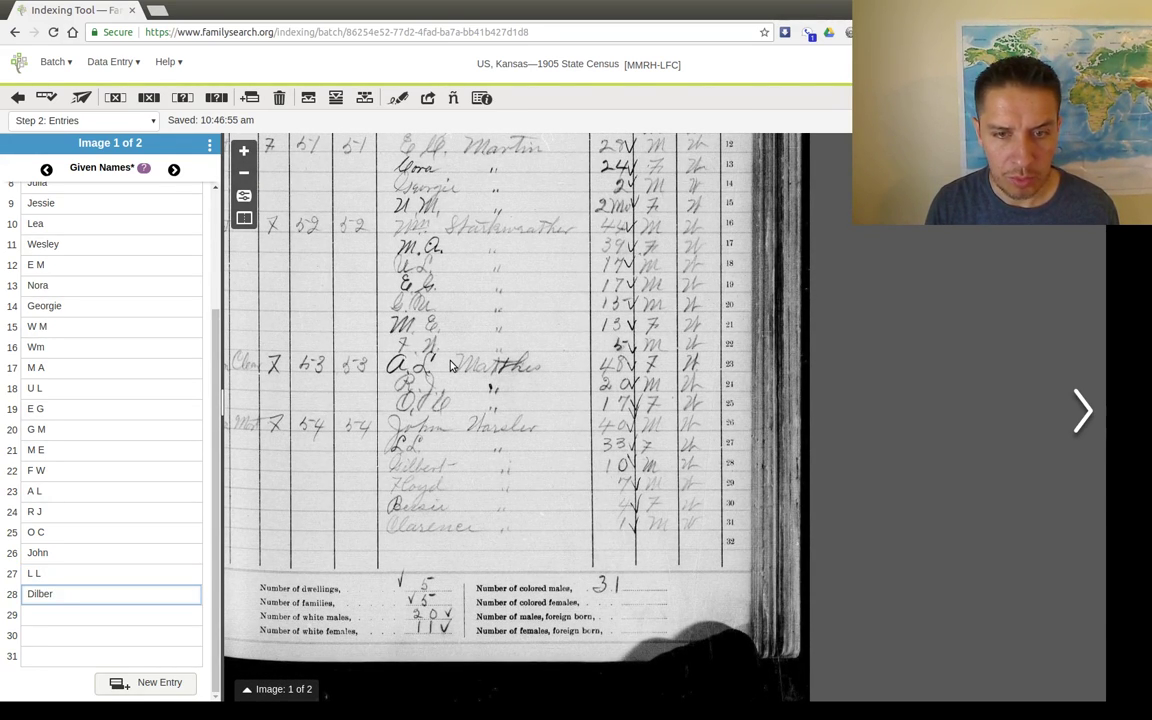
{"action": "key", "text": "BackSpace"}
{"action": "key", "text": "BackSpace"}
{"action": "key", "text": "BackSpace"}
{"action": "key", "text": "BackSpace"}
{"action": "type", "text": "Gilbert"}
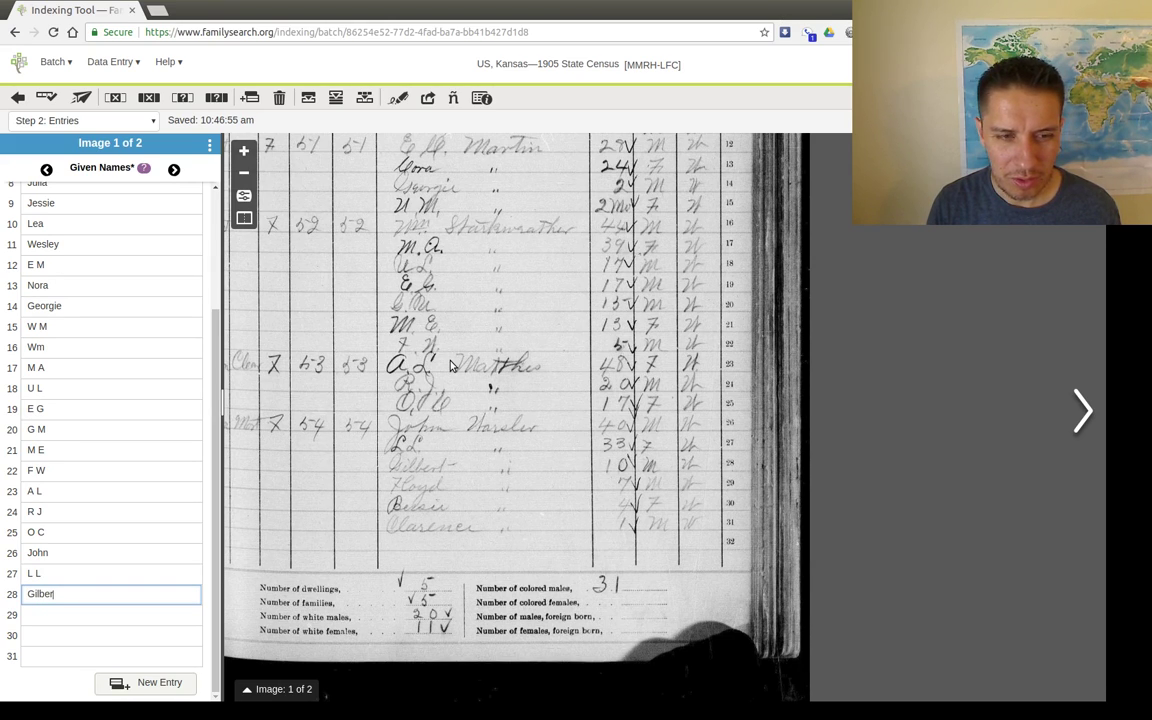
Transcribe the given names from census lines 29 to 31 into the last three entries
{"action": "key", "text": "Tab"}
{"action": "type", "text": "Floyd"}
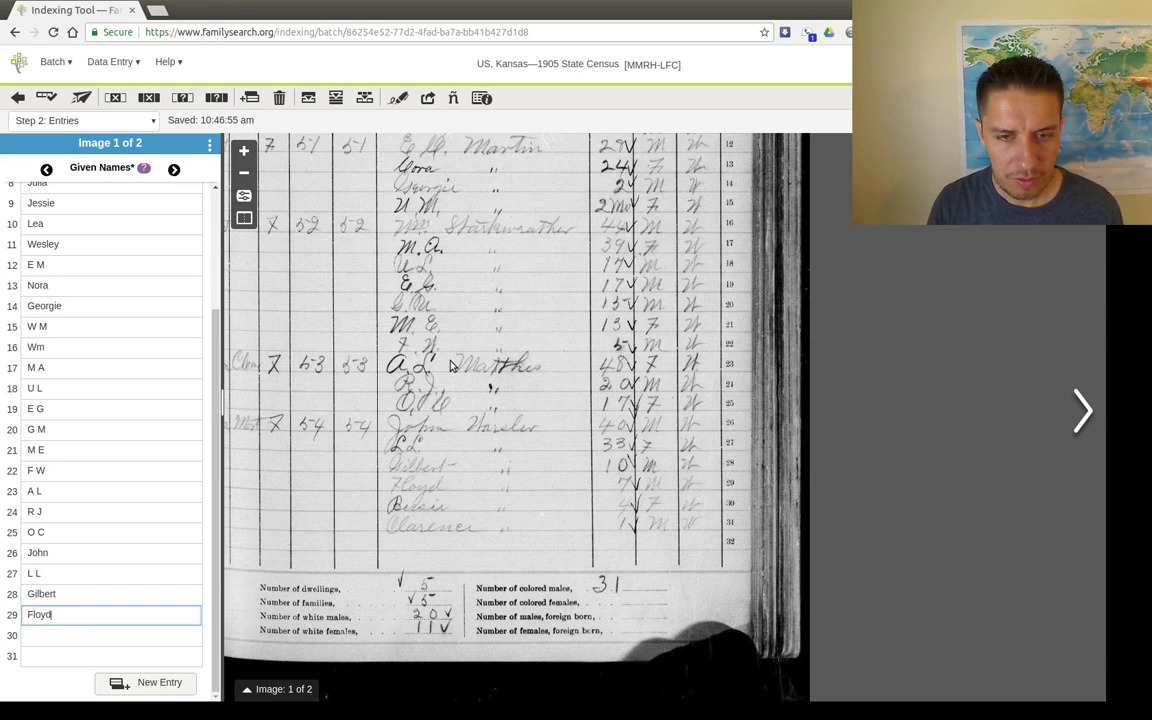
{"action": "key", "text": "Tab"}
{"action": "type", "text": "Bessie"}
{"action": "key", "text": "Tab"}
{"action": "type", "text": "Clarence"}
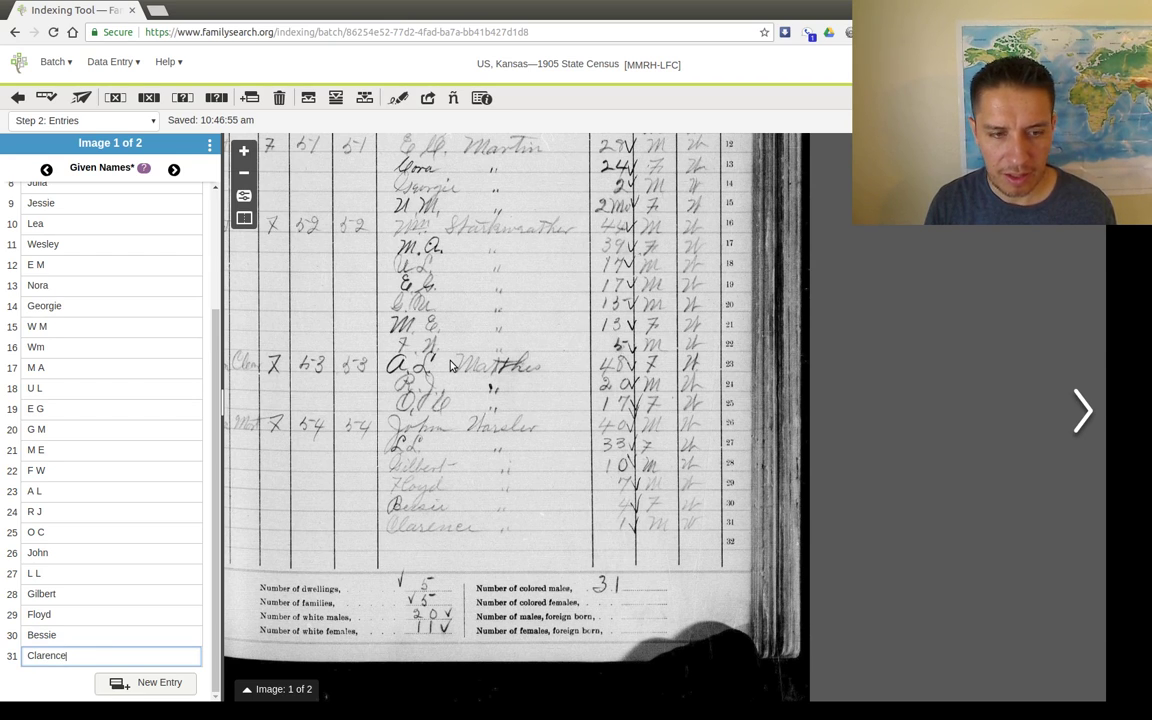
Go on to the Surname field, enter the surname from census line 1 and repeat it through entry 4
{"action": "key", "text": "Tab"}
{"action": "key", "text": "Tab"}
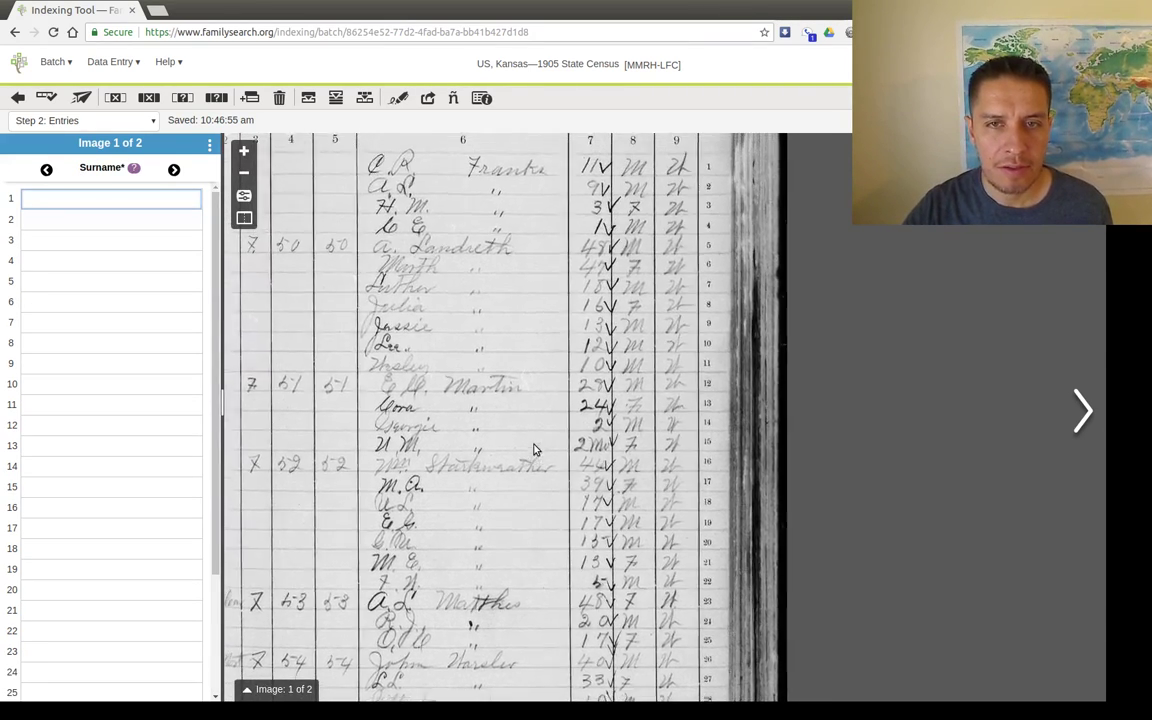
{"action": "type", "text": "Franks"}
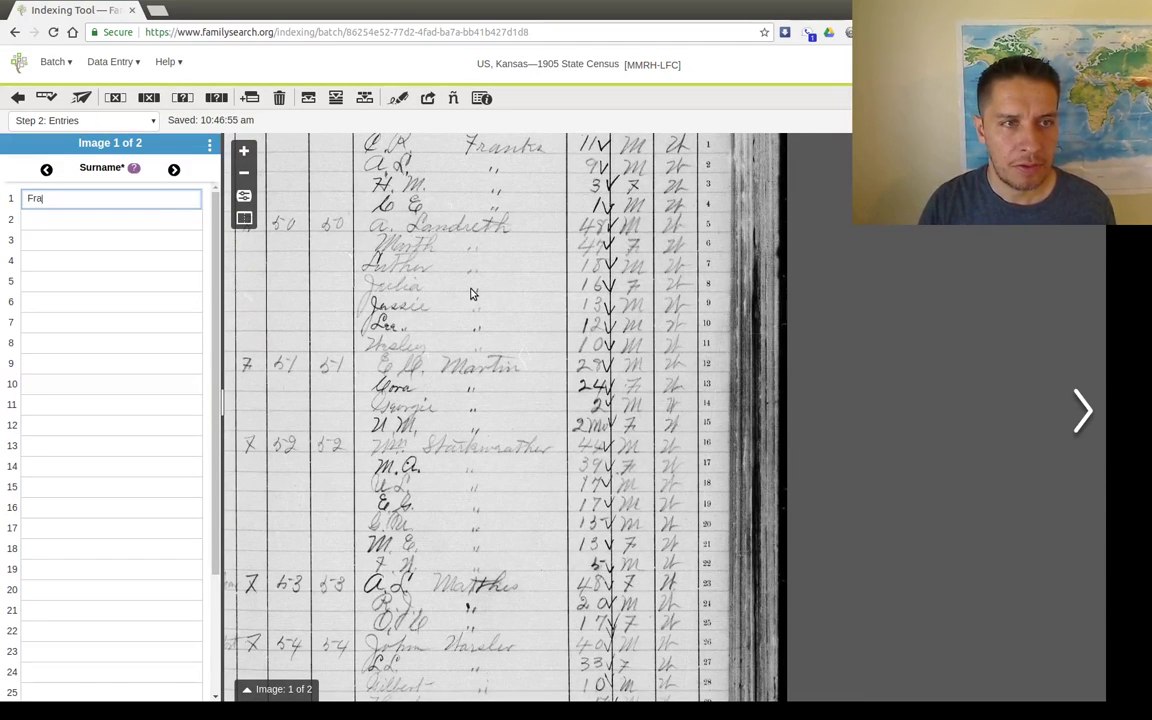
{"action": "key", "text": "Tab"}
{"action": "key", "text": "ctrl+d"}
{"action": "key", "text": "ctrl+d"}
{"action": "key", "text": "ctrl+d"}
Enter household 50's surname in entry 5 and copy it through entry 11
{"action": "type", "text": "Landreth"}
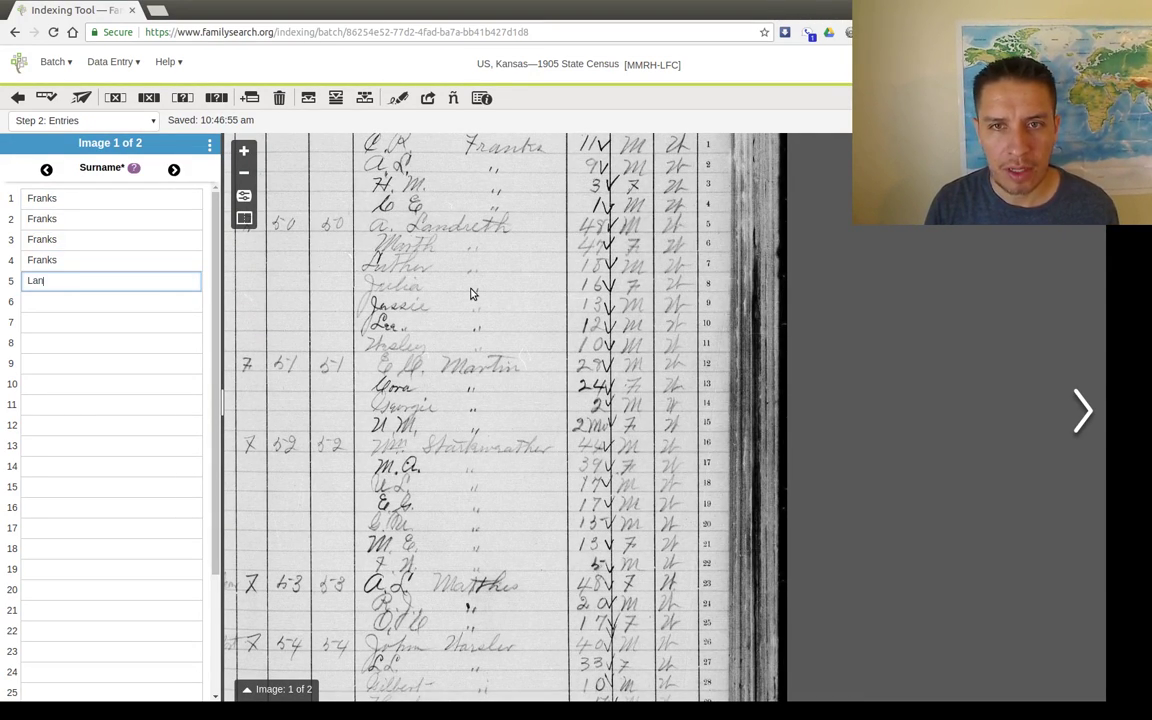
{"action": "key", "text": "Tab"}
{"action": "key", "text": "ctrl+d"}
{"action": "key", "text": "ctrl+d"}
{"action": "key", "text": "ctrl+d"}
{"action": "key", "text": "ctrl+d"}
{"action": "key", "text": "ctrl+d"}
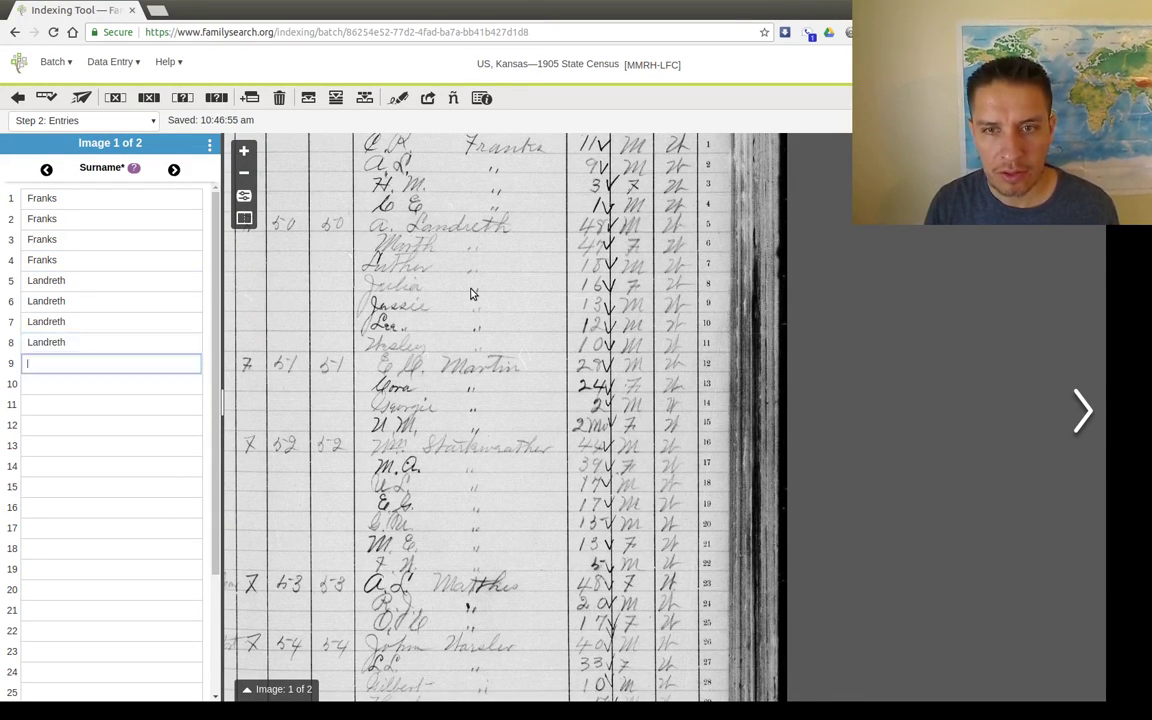
{"action": "key", "text": "ctrl+d"}
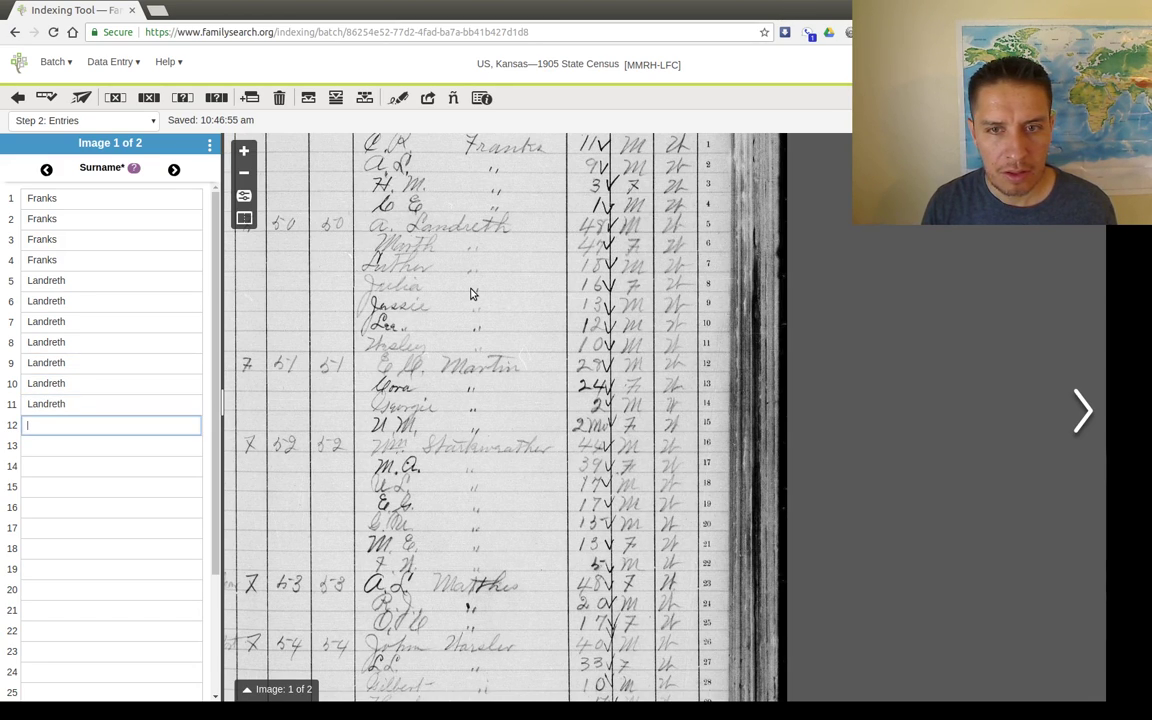
Enter household 51's surname in entry 12 and copy it through entry 15
{"action": "type", "text": "Mar"}
{"action": "key", "text": "Tab"}
{"action": "key", "text": "ctrl+d"}
{"action": "key", "text": "ctrl+d"}
{"action": "key", "text": "ctrl+d"}
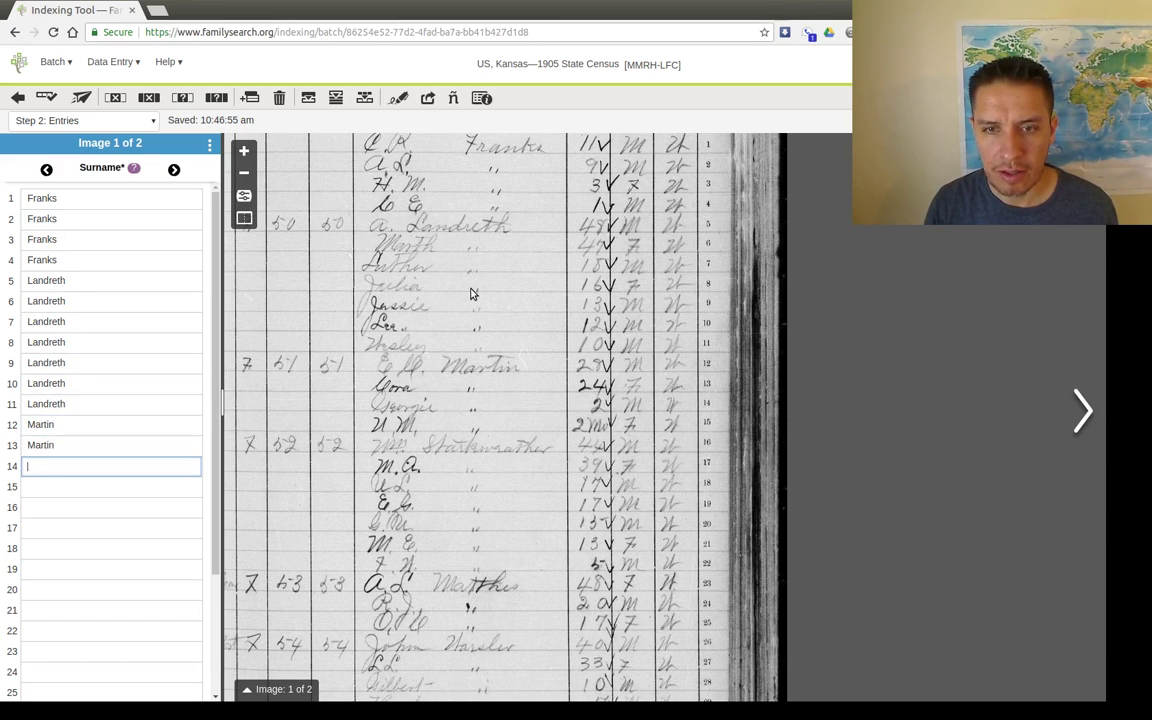
Transcribe household 52's surname in entry 16 and copy it through entry 22
{"action": "type", "text": "St"}
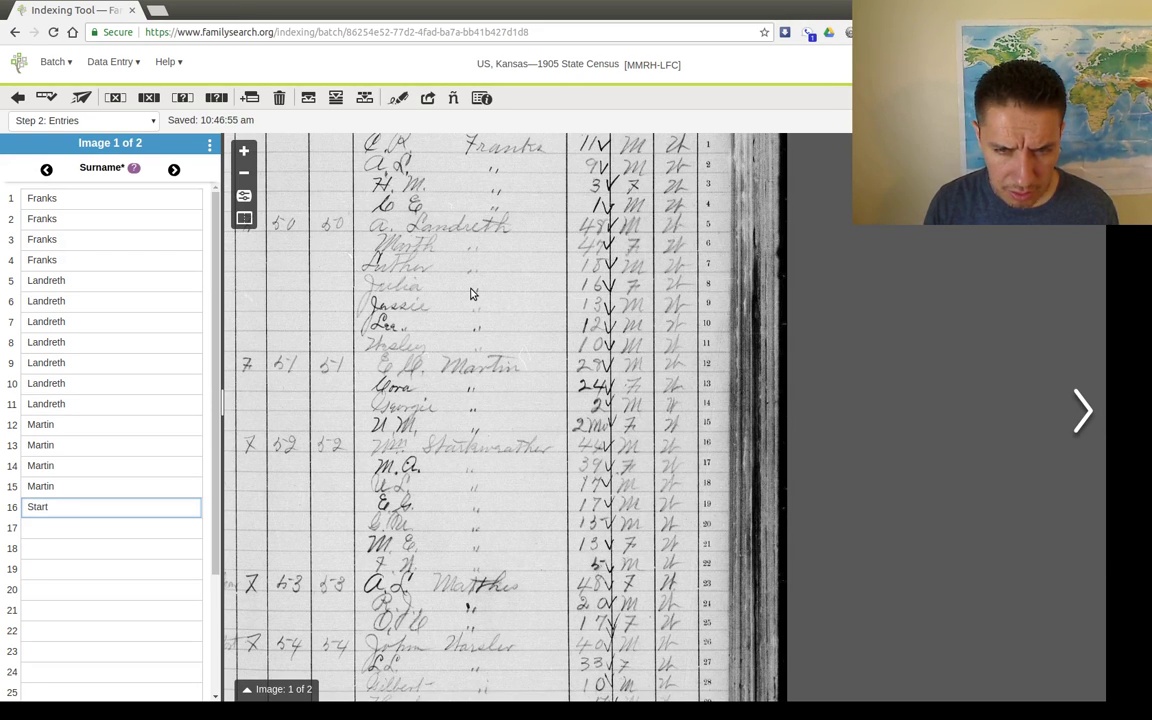
{"action": "type", "text": "ark"}
{"action": "key", "text": "BackSpace"}
{"action": "type", "text": "rkweather"}
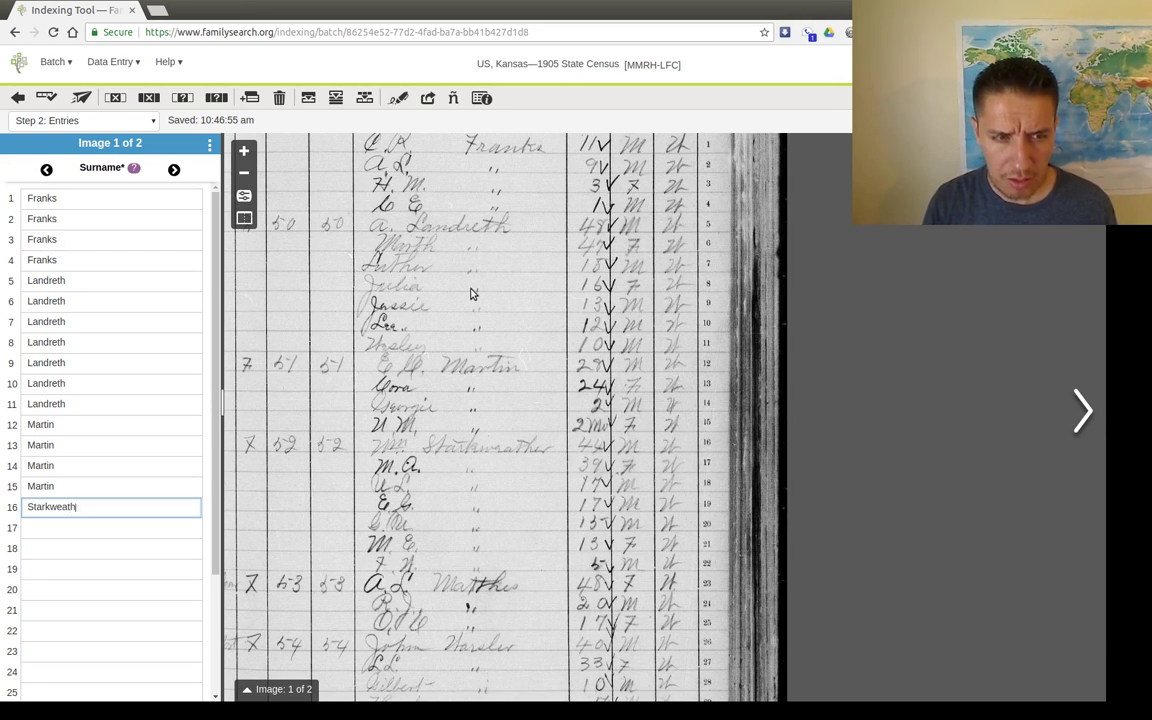
{"action": "key", "text": "Tab"}
{"action": "key", "text": "ctrl+d"}
{"action": "key", "text": "ctrl+d"}
{"action": "key", "text": "ctrl+d"}
{"action": "key", "text": "ctrl+d"}
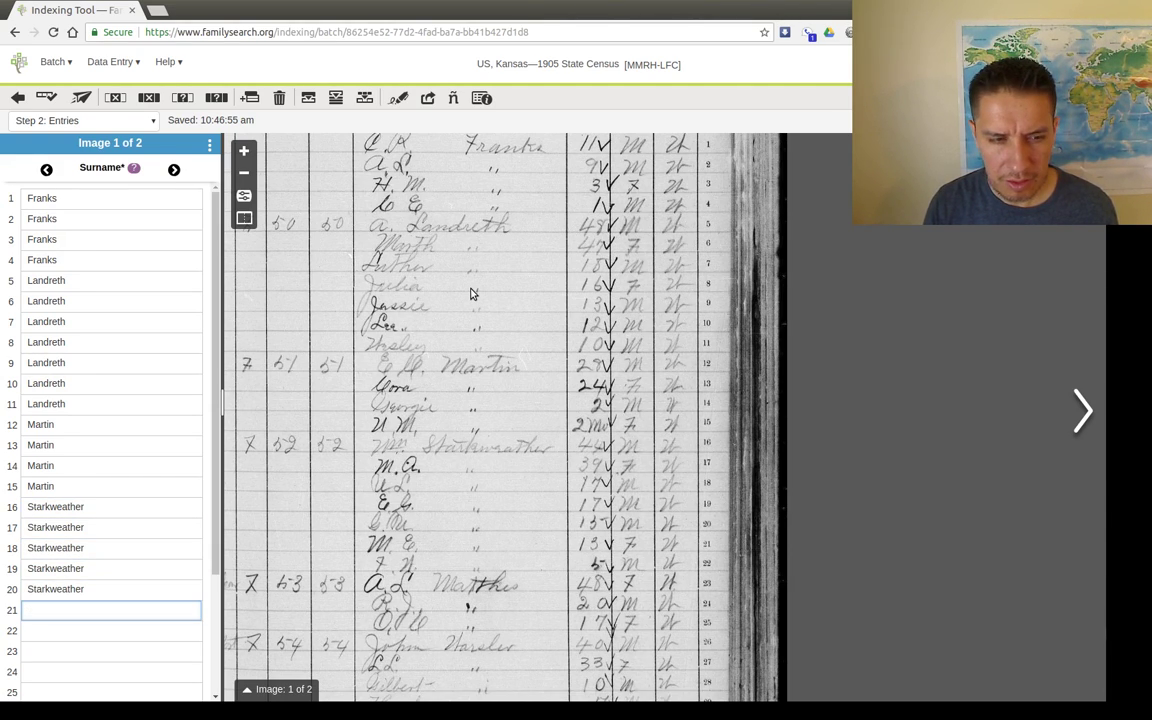
{"action": "key", "text": "ctrl+d"}
{"action": "key", "text": "ctrl+d"}
Enter household 53's surname in entry 23 and repeat it for entries 24 and 25
{"action": "type", "text": "Ma"}
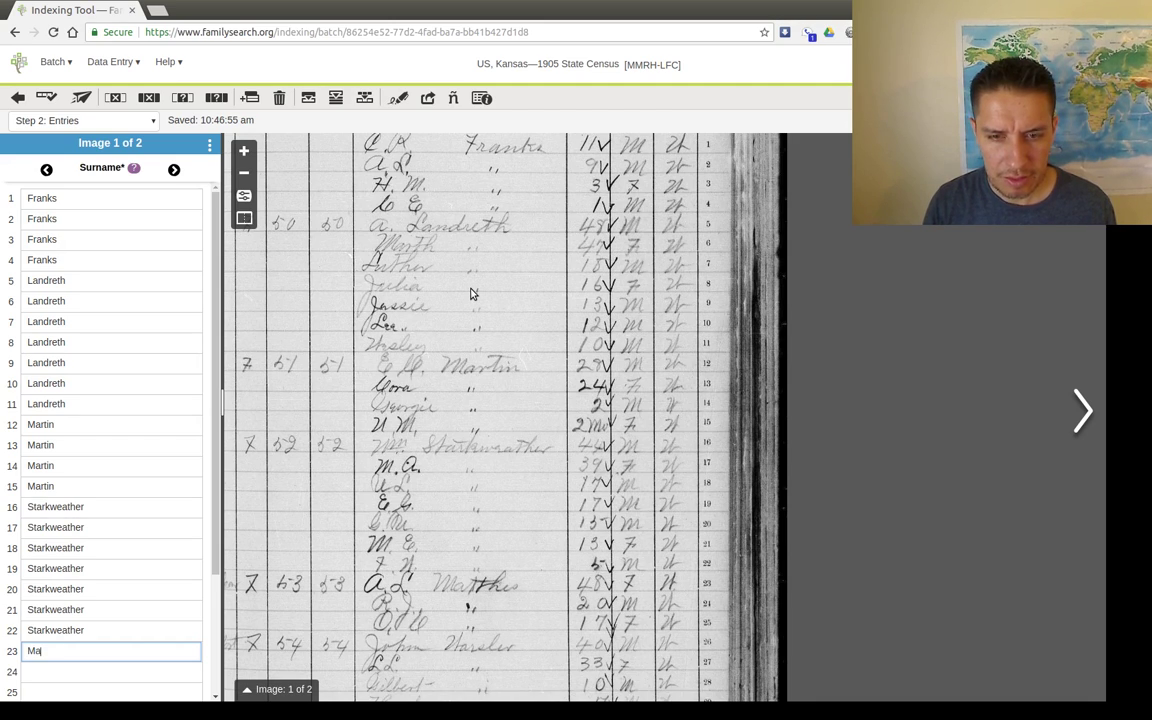
{"action": "type", "text": "tthis"}
{"action": "key", "text": "Return"}
{"action": "key", "text": "ctrl+d"}
{"action": "key", "text": "ctrl+d"}
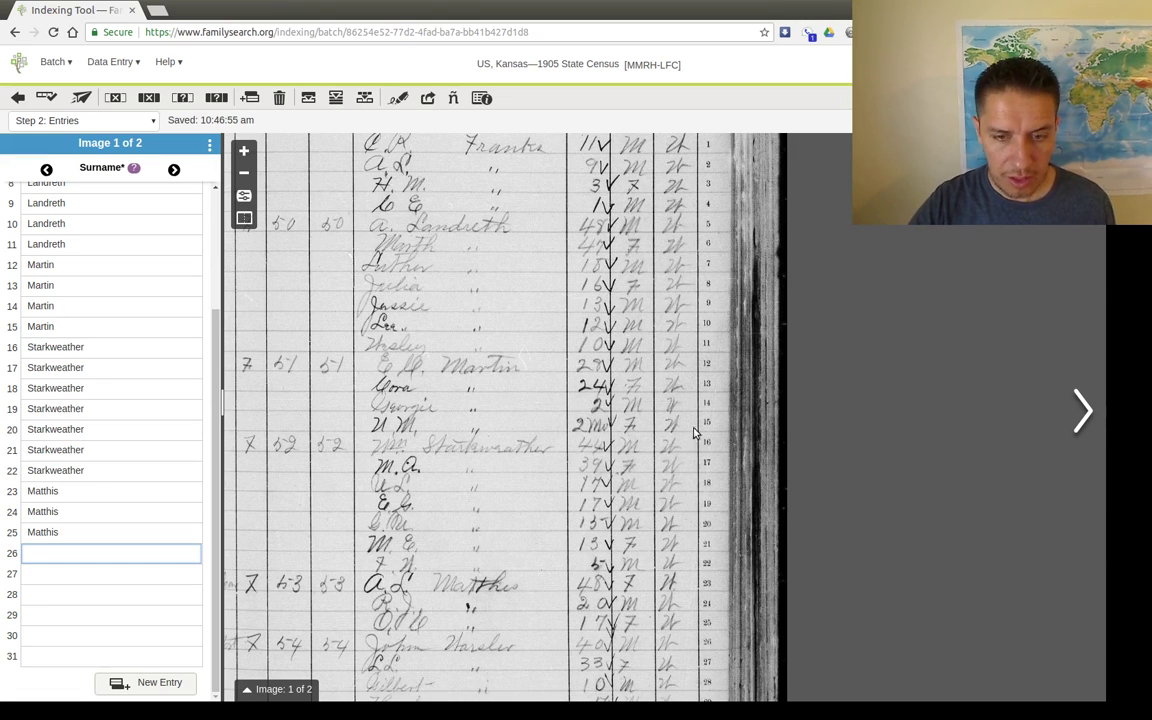
Transcribe household 54's surname into entry 26 and check its spelling against the enlarged handwriting on census line 26
{"action": "scroll", "coordinate": [627, 390], "scroll_direction": "down", "scroll_amount": 4}
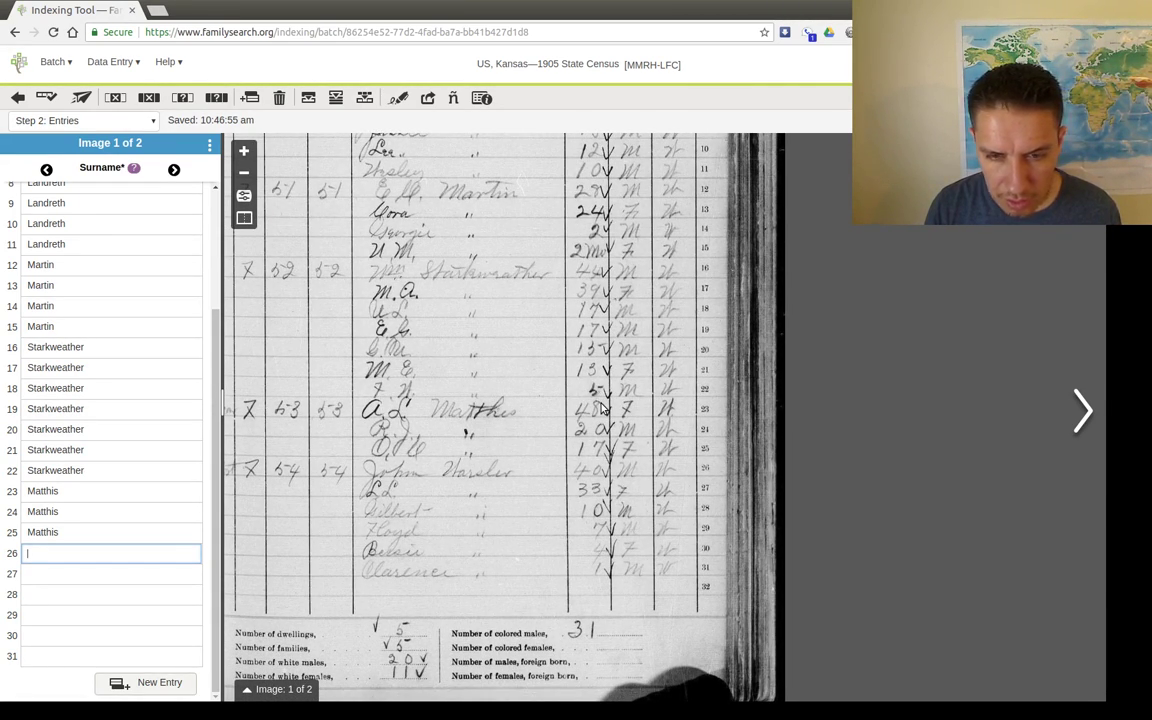
{"action": "type", "text": "Harsl"}
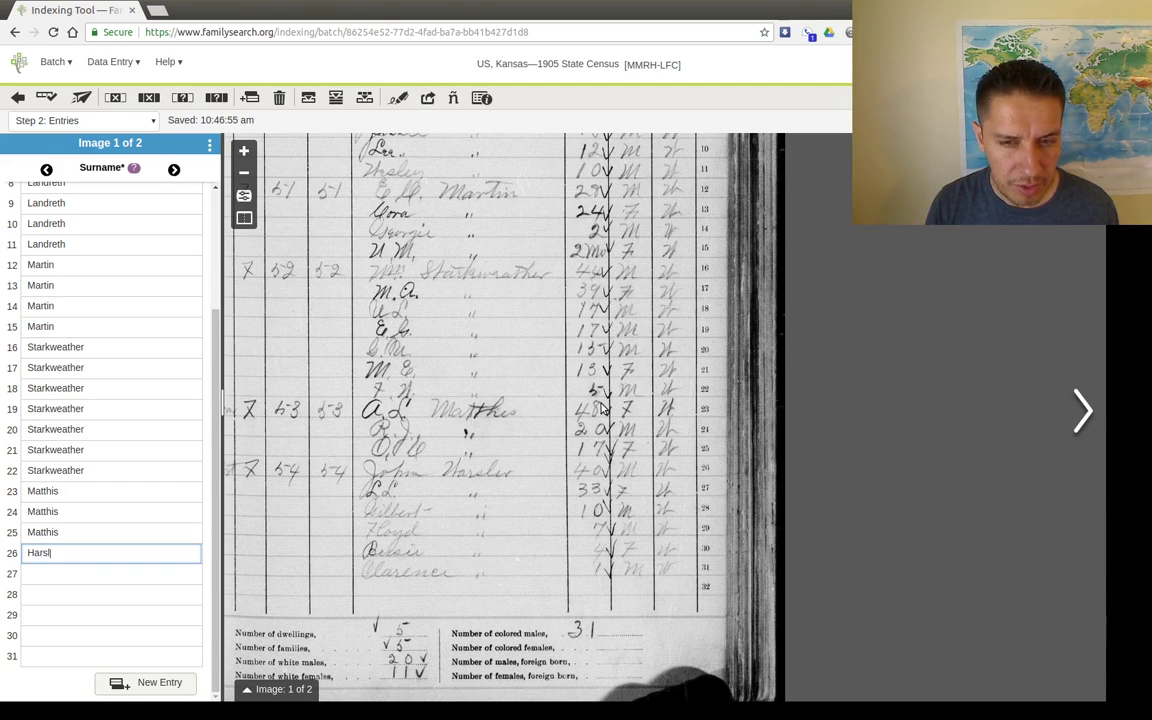
{"action": "type", "text": "er"}
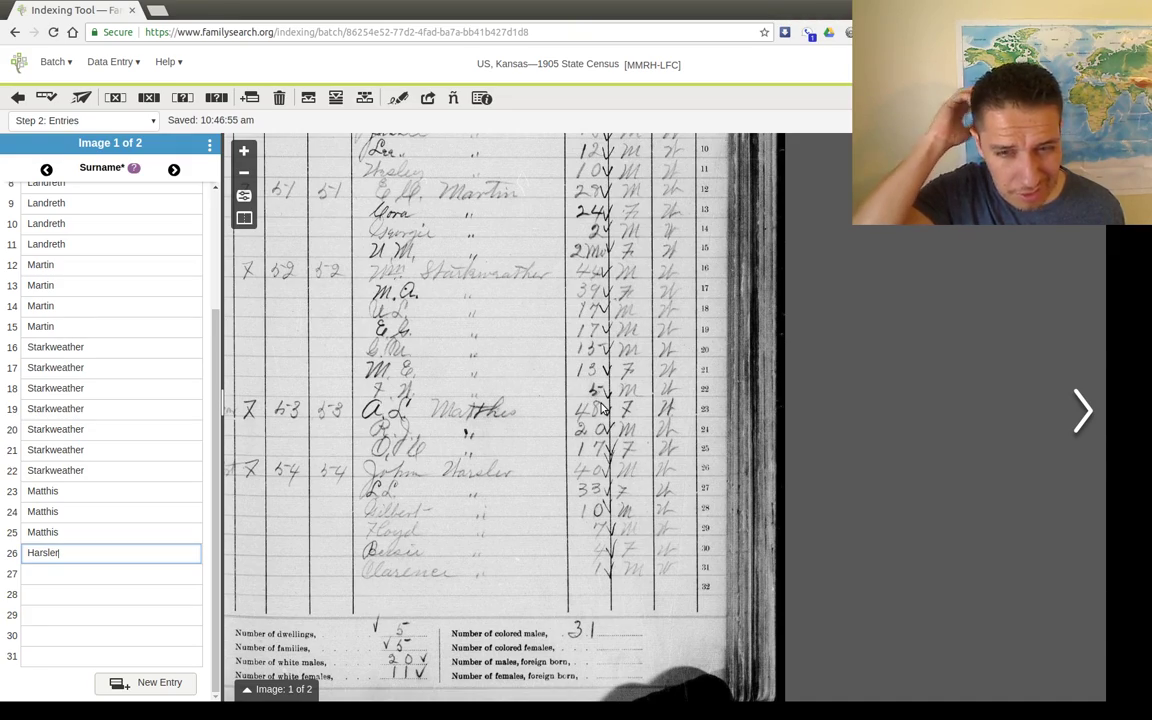
{"action": "scroll", "coordinate": [522, 501], "scroll_direction": "up", "scroll_amount": 5}
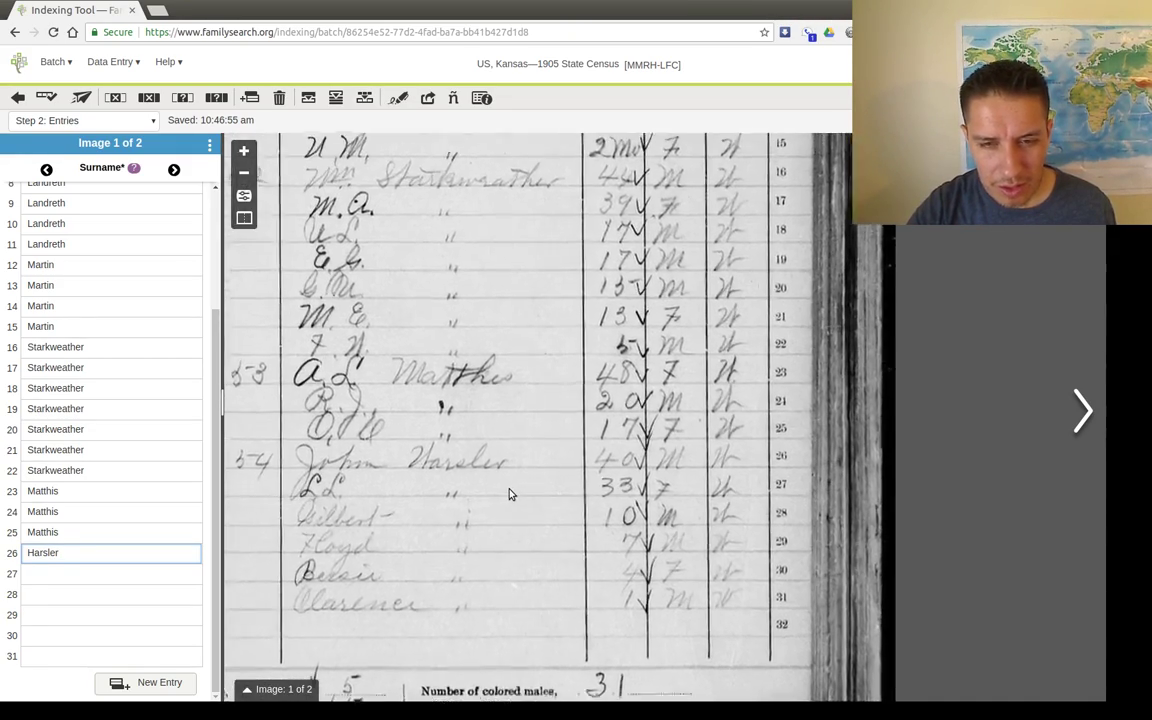
{"action": "left_click_drag", "start_coordinate": [559, 493], "coordinate": [609, 483]}
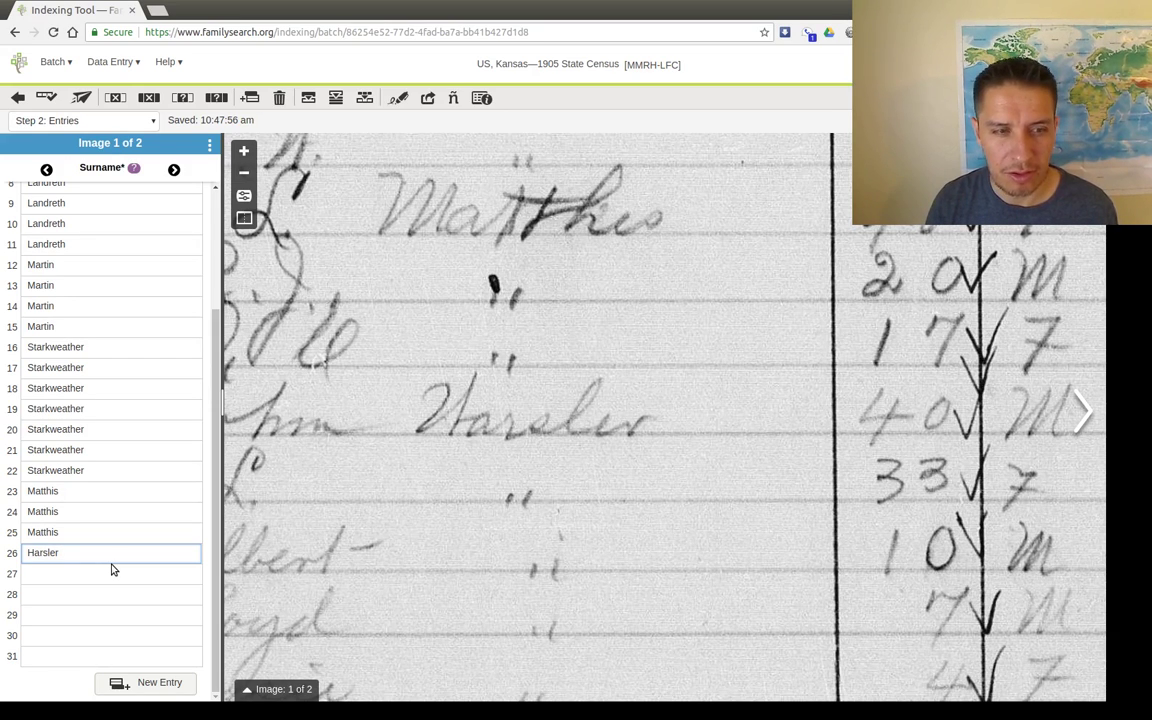
Copy the surname from entry 26 into entries 27 to 31
{"action": "key", "text": "Tab"}
{"action": "key", "text": "ctrl+d"}
{"action": "key", "text": "Tab"}
{"action": "key", "text": "ctrl+d"}
{"action": "key", "text": "Tab"}
{"action": "key", "text": "ctrl+d"}
{"action": "key", "text": "Tab"}
{"action": "key", "text": "ctrl+d"}
{"action": "key", "text": "Tab"}
{"action": "key", "text": "ctrl+d"}
{"action": "key", "text": "Tab"}
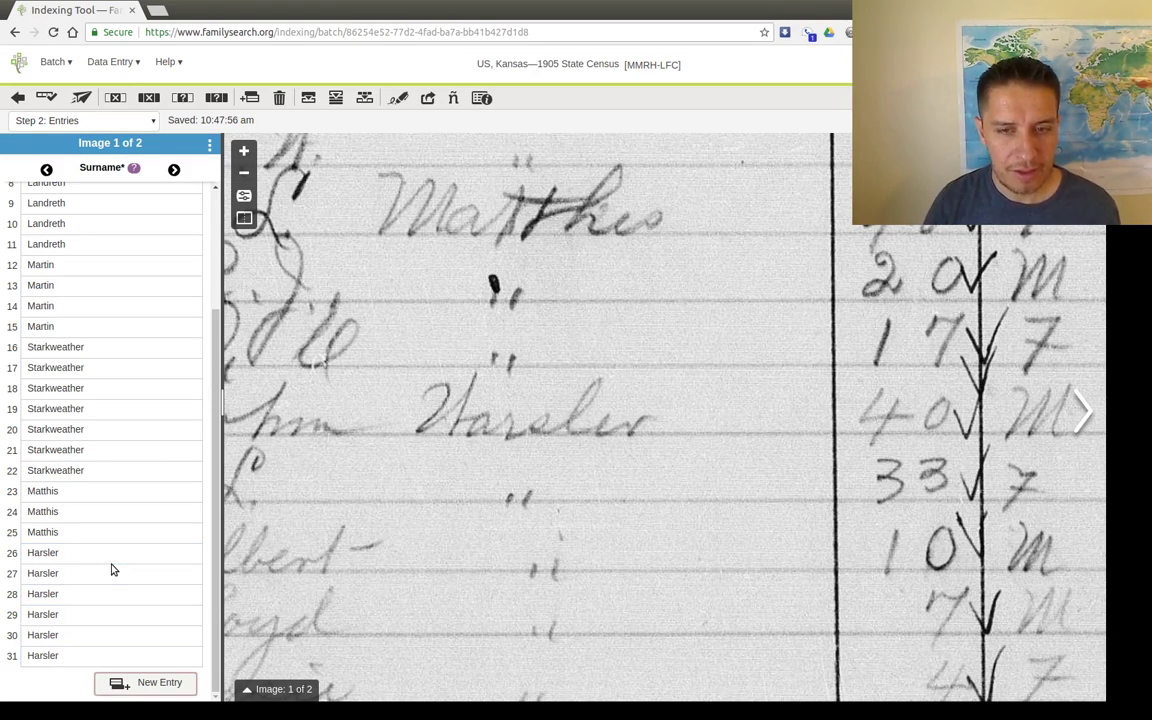
{"action": "scroll", "coordinate": [450, 500], "scroll_direction": "down", "scroll_amount": 3}
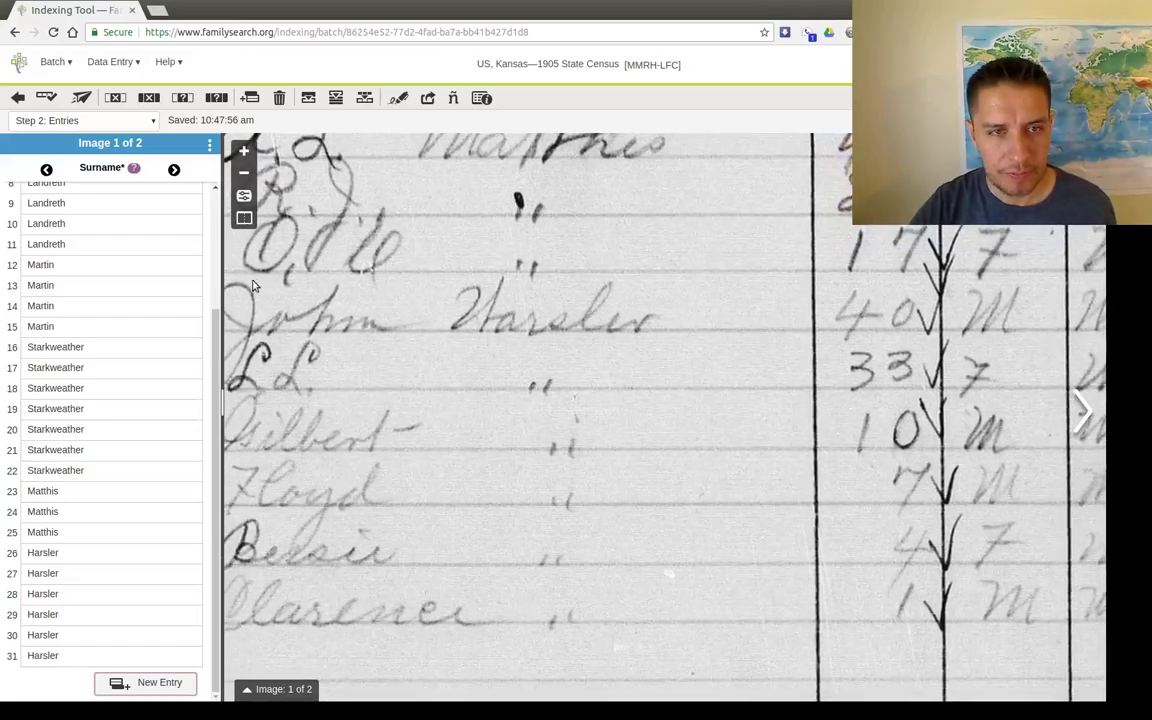
Transcribe the ages of entries 1 to 4 from the census page as 11, 9, 3 and 1
{"action": "key", "text": "Tab"}
{"action": "scroll", "coordinate": [656, 548], "scroll_direction": "down", "scroll_amount": 2}
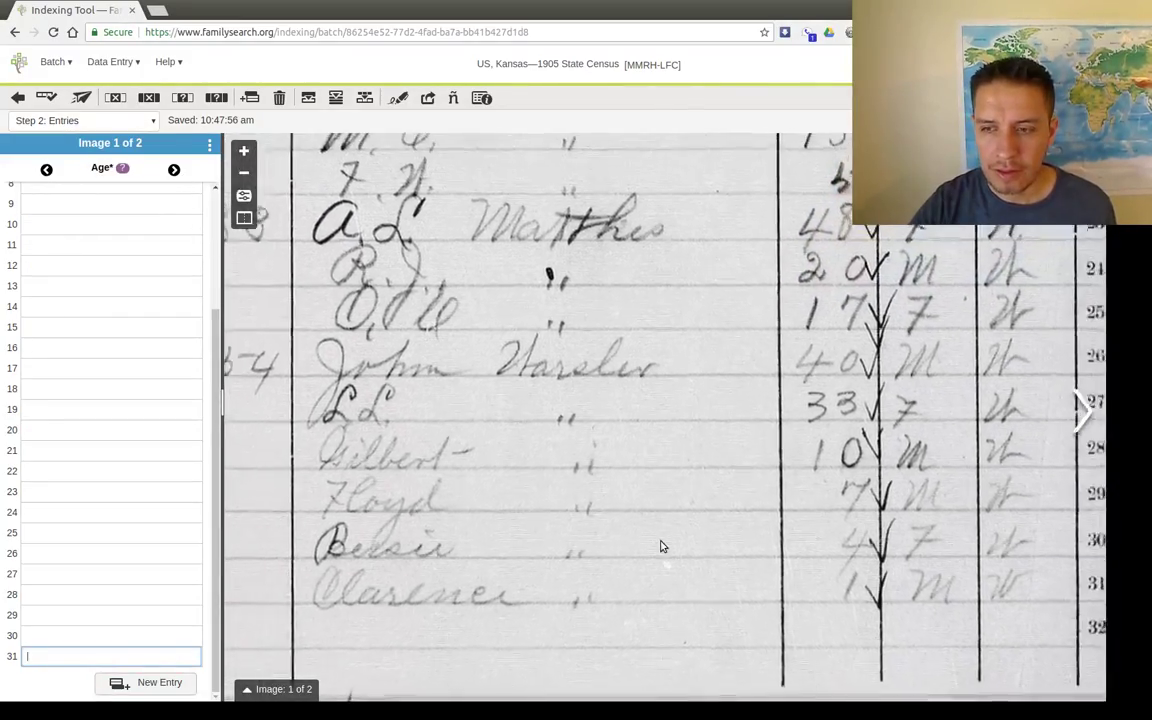
{"action": "scroll", "coordinate": [660, 546], "scroll_direction": "down", "scroll_amount": 2}
{"action": "scroll", "coordinate": [548, 488], "scroll_direction": "up", "scroll_amount": 3}
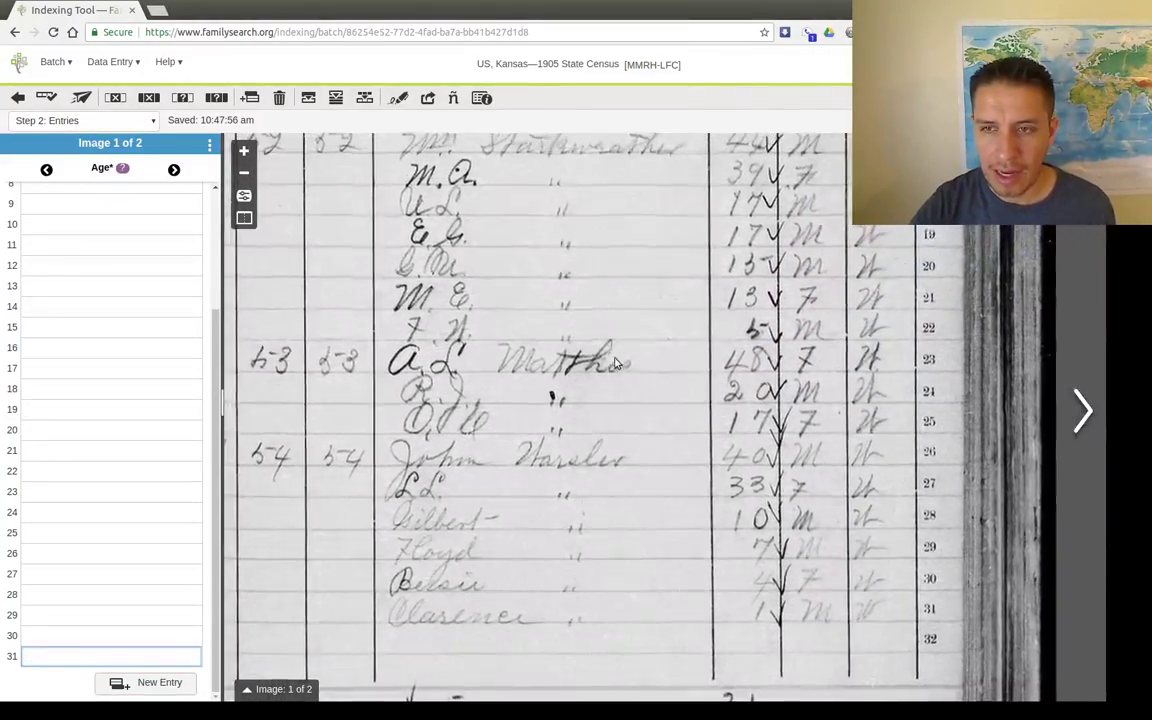
{"action": "left_click", "coordinate": [244, 174]}
{"action": "left_click", "coordinate": [244, 174]}
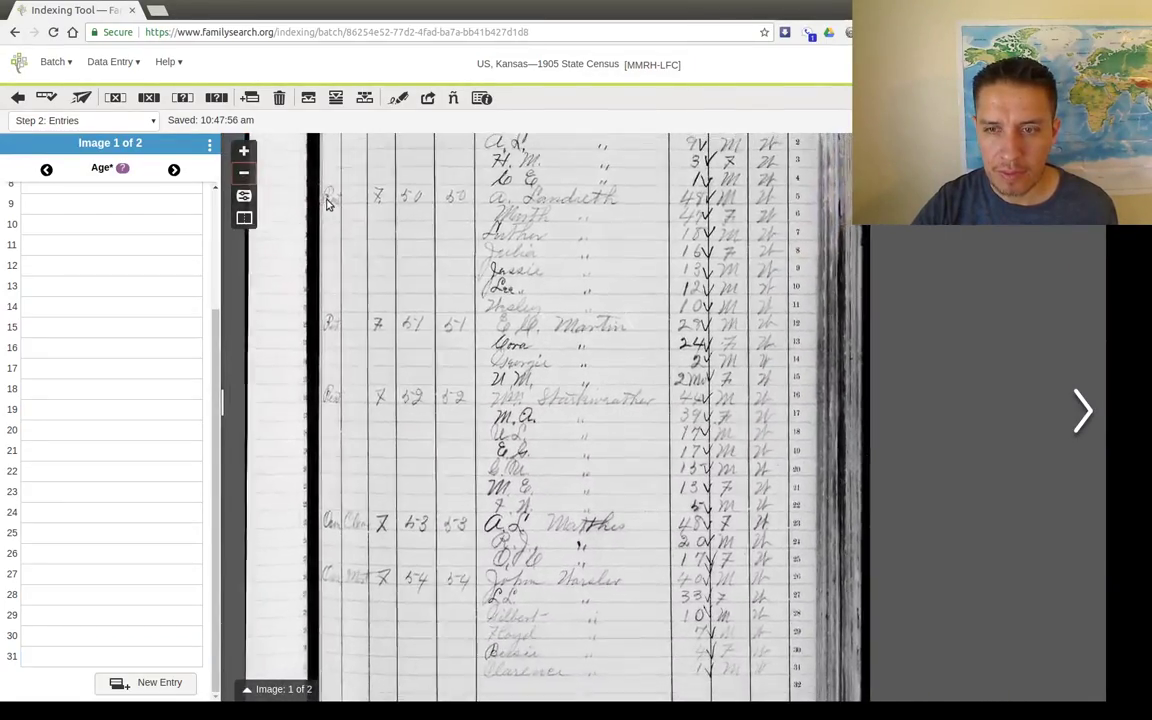
{"action": "left_click_drag", "start_coordinate": [625, 365], "coordinate": [602, 386]}
{"action": "scroll", "coordinate": [162, 281], "scroll_direction": "up", "scroll_amount": 1}
{"action": "scroll", "coordinate": [162, 281], "scroll_direction": "up", "scroll_amount": 2}
{"action": "left_click", "coordinate": [62, 203]}
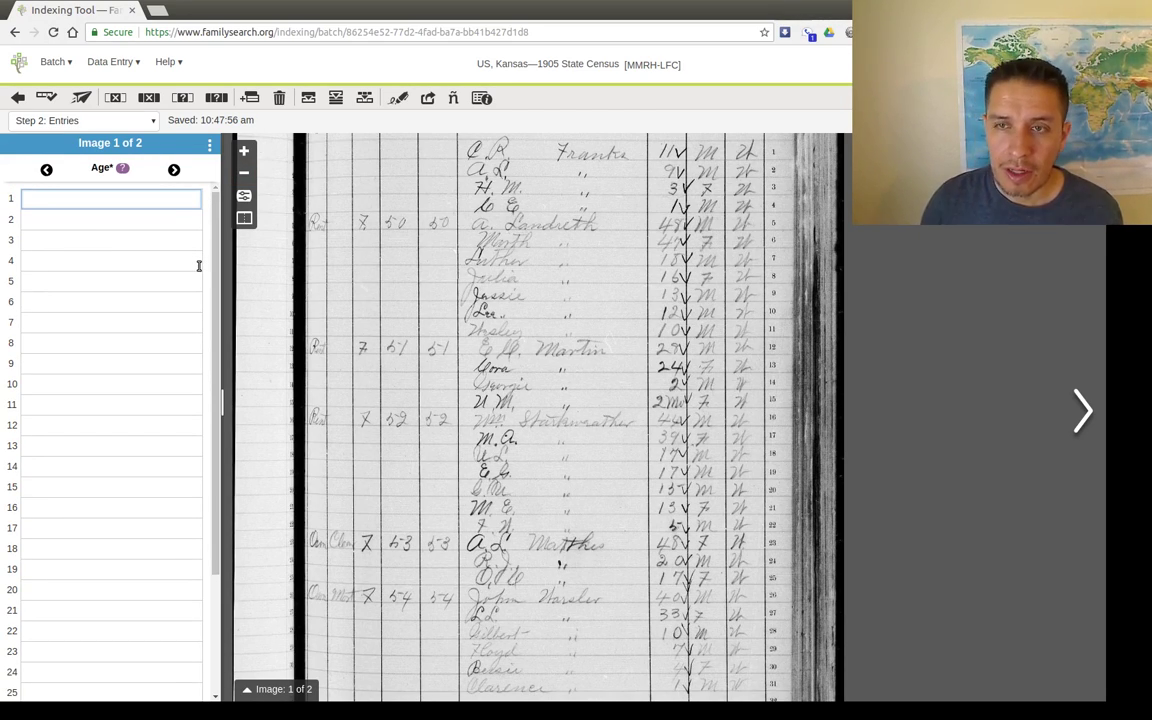
{"action": "type", "text": "11"}
{"action": "key", "text": "Tab"}
{"action": "type", "text": "9"}
{"action": "key", "text": "Tab"}
{"action": "type", "text": "3"}
{"action": "key", "text": "Tab"}
{"action": "type", "text": "1"}
{"action": "key", "text": "Tab"}
Transcribe household 50's ages in entries 5 to 11 as 48, 47, 18, 16, 13, 12 and 10
{"action": "type", "text": "48"}
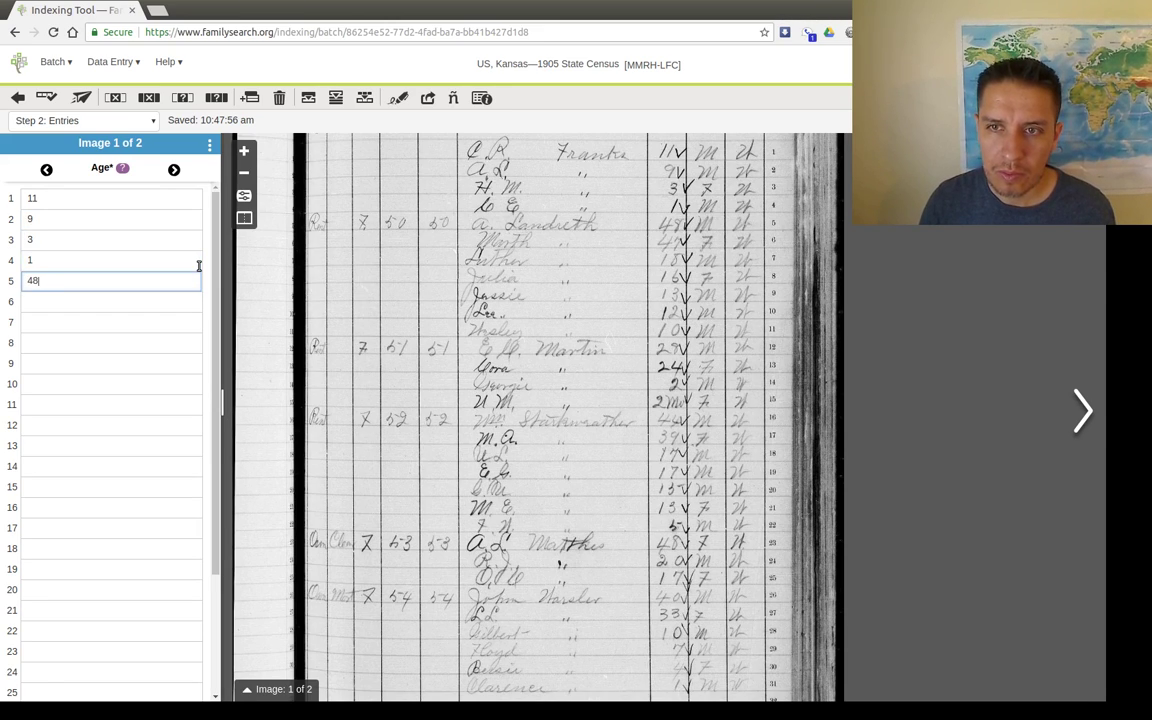
{"action": "key", "text": "Tab"}
{"action": "type", "text": "47"}
{"action": "key", "text": "Tab"}
{"action": "type", "text": "18"}
{"action": "key", "text": "Tab"}
{"action": "type", "text": "16"}
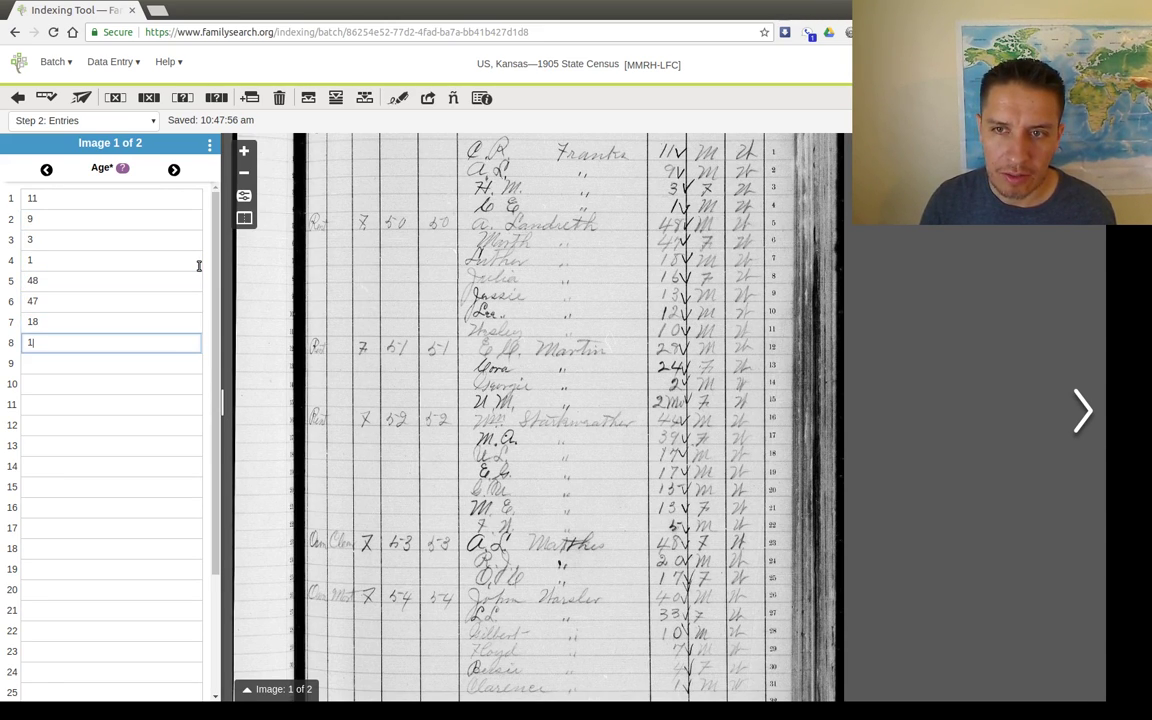
{"action": "key", "text": "Tab"}
{"action": "type", "text": "13"}
{"action": "key", "text": "Tab"}
{"action": "type", "text": "12"}
{"action": "key", "text": "Tab"}
{"action": "type", "text": "10"}
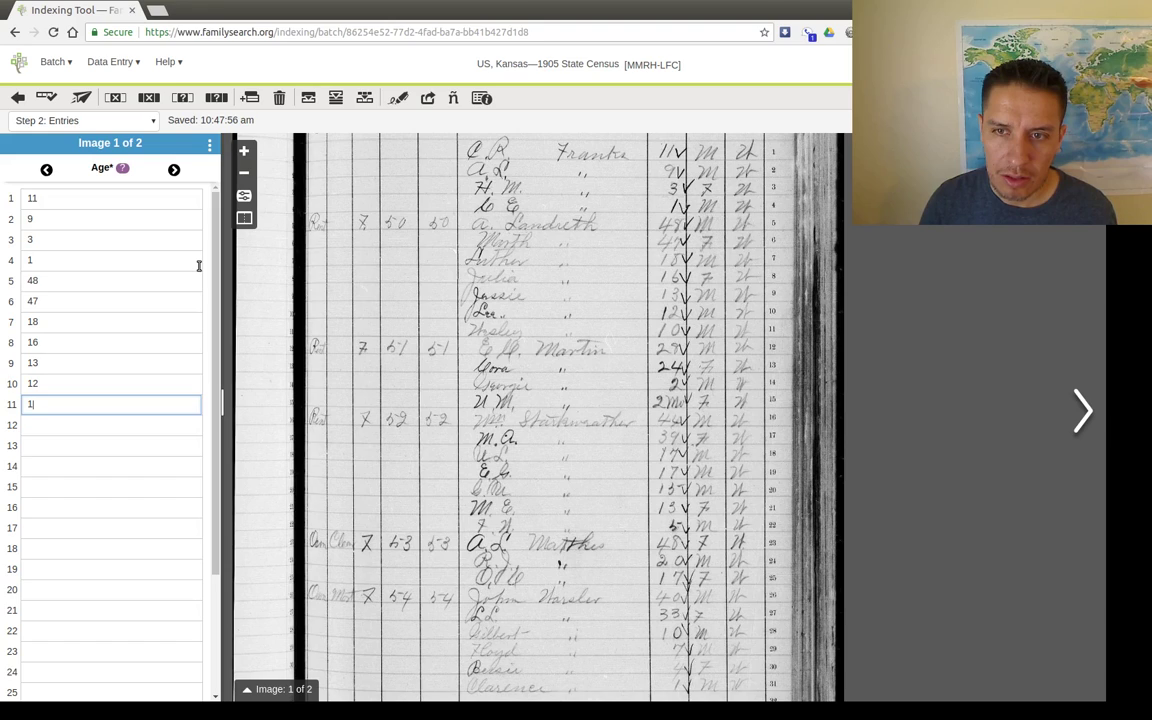
{"action": "key", "text": "Tab"}
Transcribe household 51's ages in entries 12 to 15 as 28, 24, 2 and 0
{"action": "type", "text": "28"}
{"action": "key", "text": "Tab"}
{"action": "type", "text": "24\t2"}
{"action": "key", "text": "Tab"}
{"action": "type", "text": "0"}
{"action": "key", "text": "Tab"}
Enter household 52's ages in entries 16 to 22 as 44, 39, 17, 17, 163, 13 and 5
{"action": "type", "text": "44"}
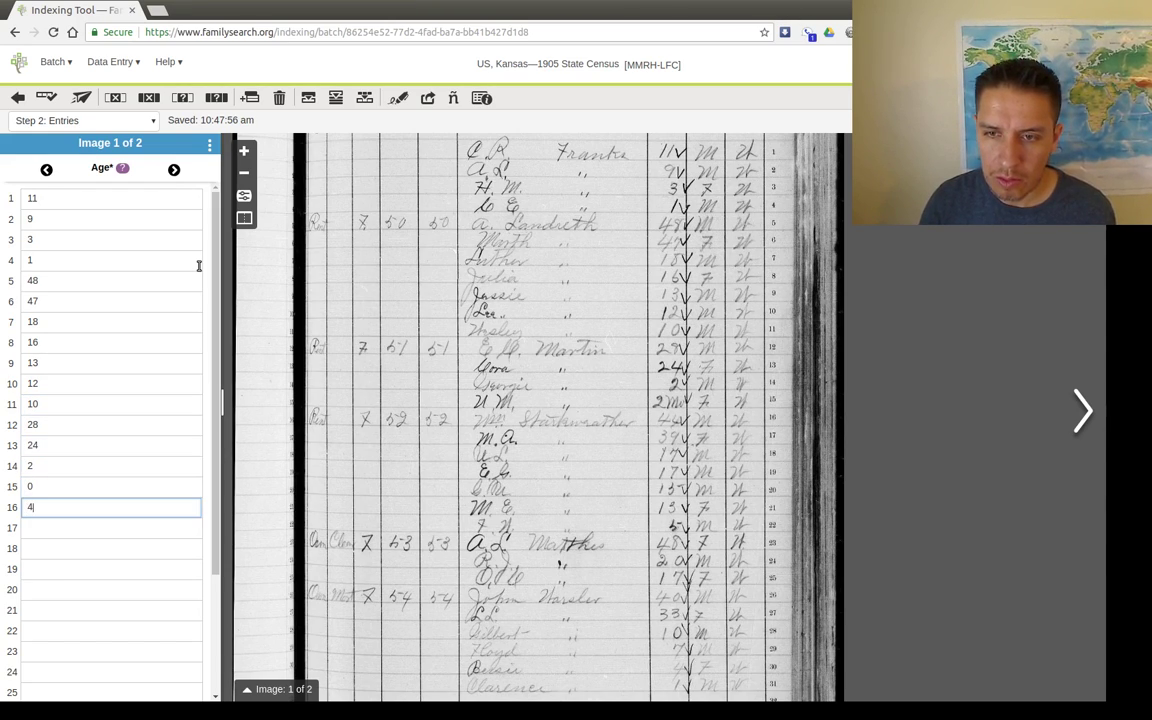
{"action": "key", "text": "Tab"}
{"action": "type", "text": "39"}
{"action": "key", "text": "Tab"}
{"action": "type", "text": "17"}
{"action": "key", "text": "Tab"}
{"action": "type", "text": "17"}
{"action": "key", "text": "Tab"}
{"action": "type", "text": "163"}
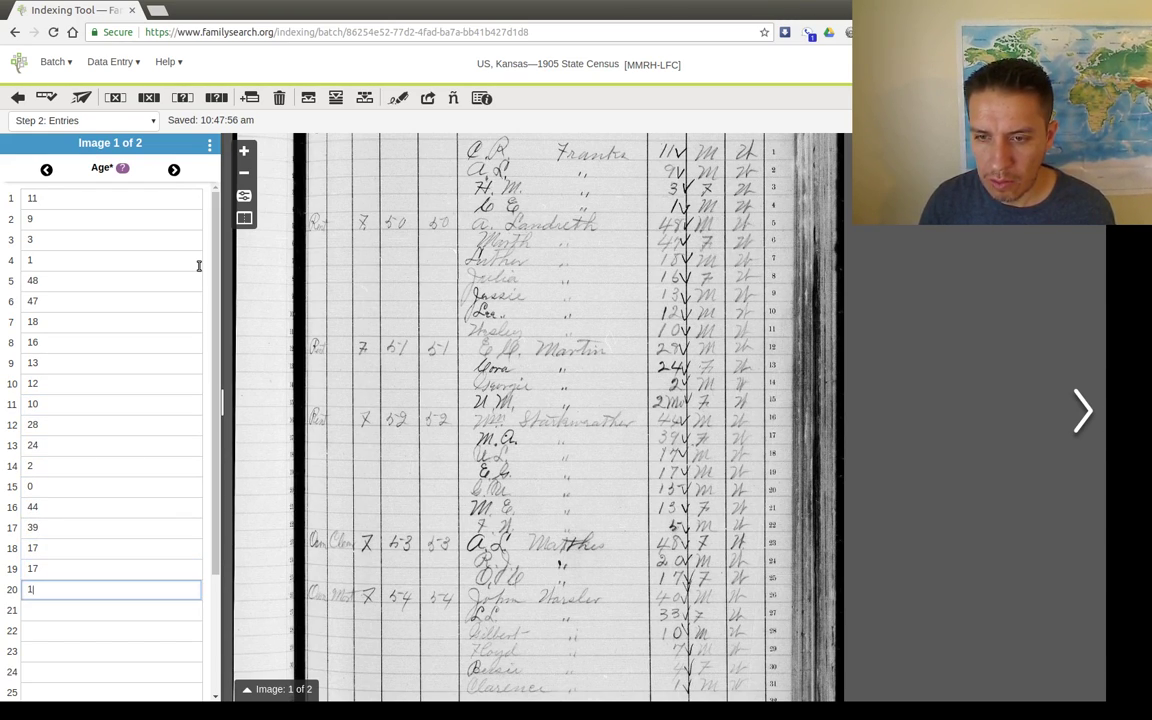
{"action": "key", "text": "Tab"}
{"action": "type", "text": "13"}
{"action": "key", "text": "Tab"}
{"action": "type", "text": "5"}
{"action": "key", "text": "Tab"}
Transcribe household 53's ages in entries 23 to 25 as 48, 20 and 17
{"action": "key", "text": "Tab"}
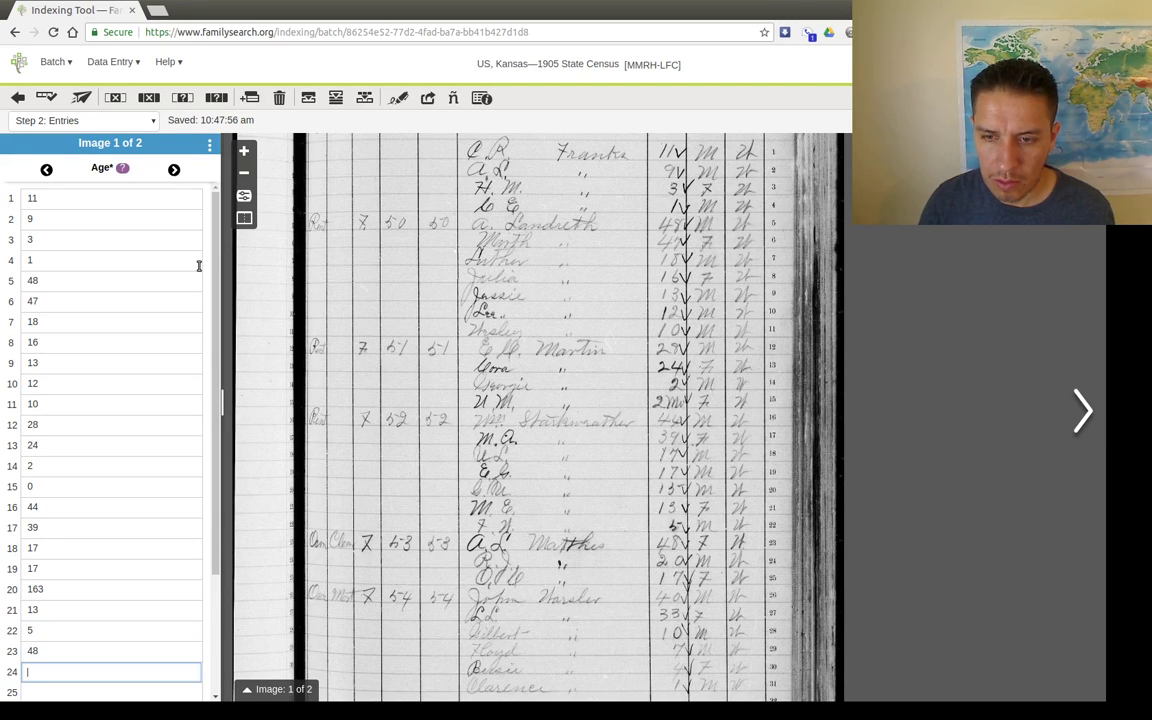
{"action": "type", "text": "20"}
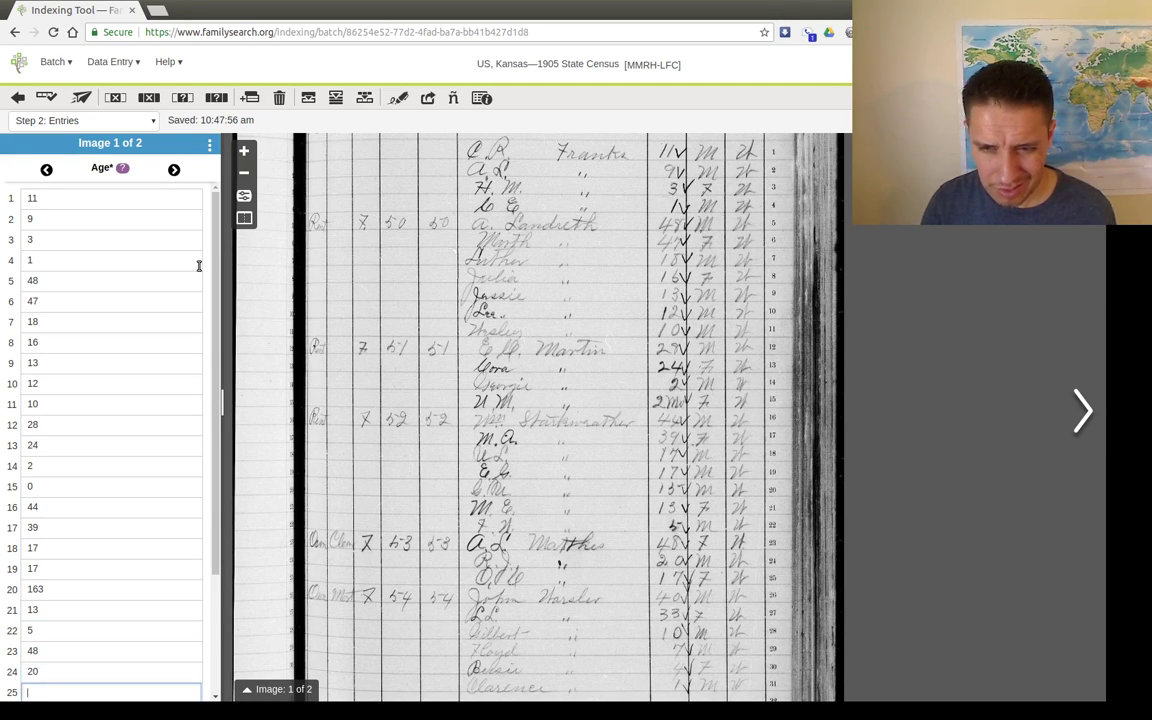
{"action": "key", "text": "Tab"}
{"action": "type", "text": "17"}
{"action": "key", "text": "Tab"}
Transcribe household 54's ages in entries 26 to 31 as 40, 33, 10, 7, 4 and 1, completing the age column
{"action": "type", "text": "40"}
{"action": "key", "text": "Tab"}
{"action": "type", "text": "33"}
{"action": "key", "text": "Tab"}
{"action": "type", "text": "10"}
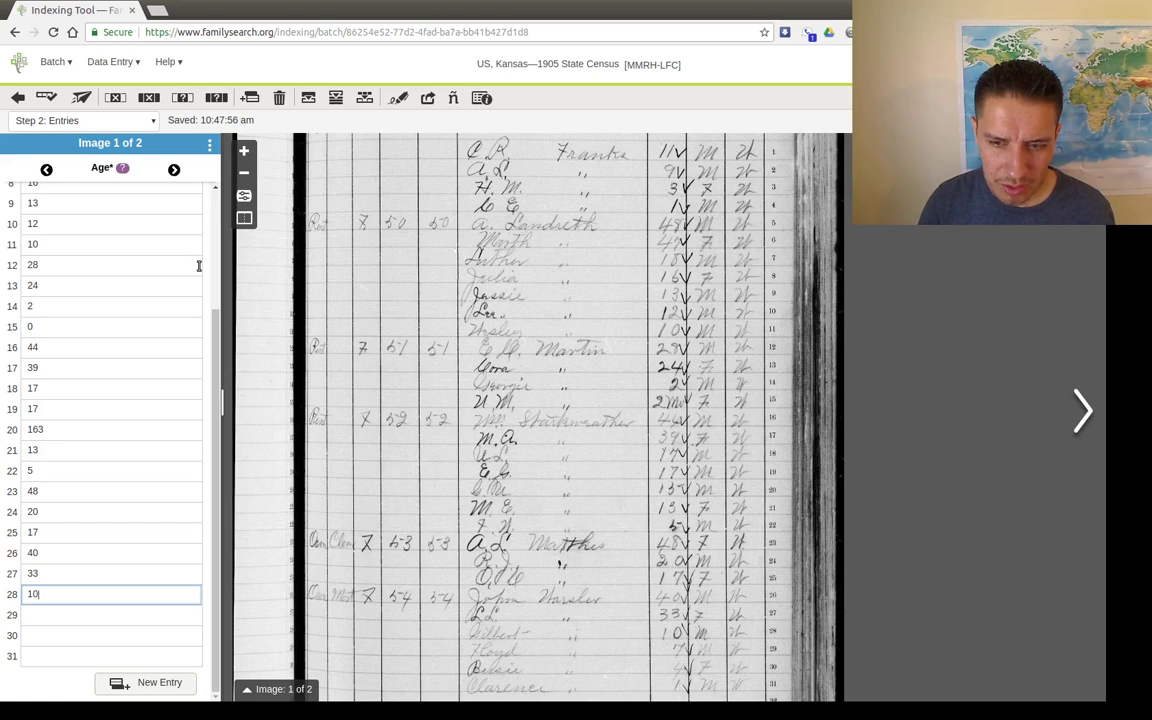
{"action": "key", "text": "Tab"}
{"action": "type", "text": "7"}
{"action": "key", "text": "Tab"}
{"action": "type", "text": "4"}
{"action": "key", "text": "Tab"}
{"action": "type", "text": "1"}
{"action": "key", "text": "Tab"}
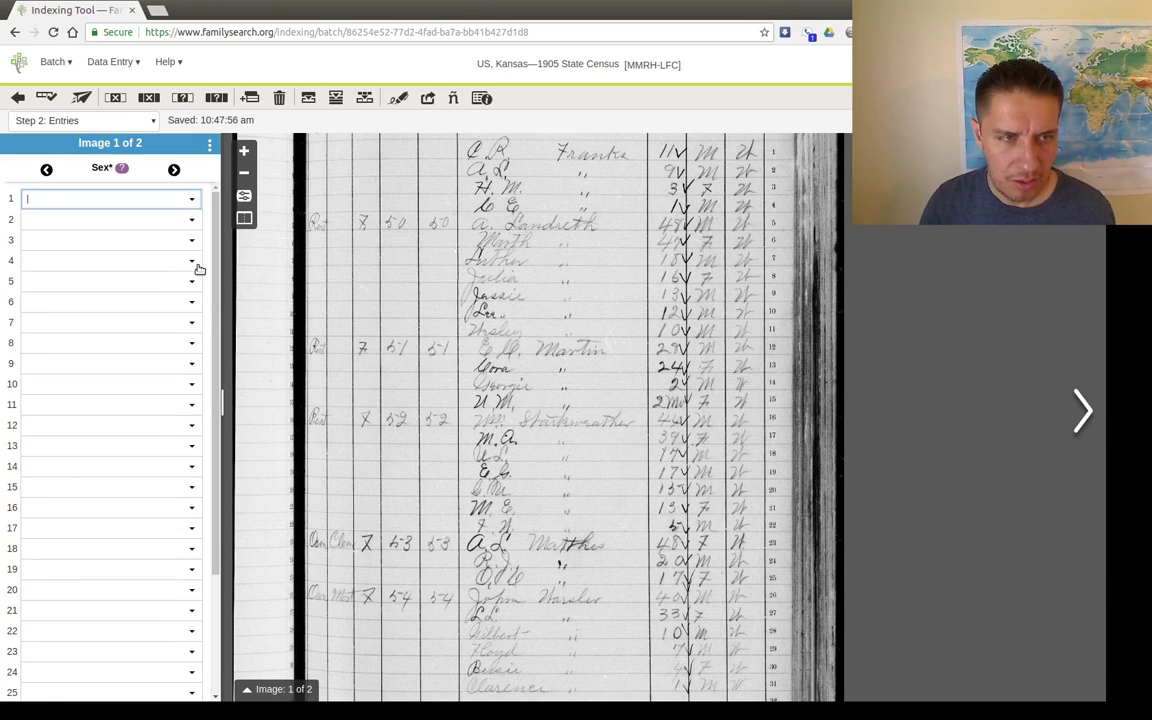
Record the sex of entries 1 to 7 as M, M, F, M, M, F and M
{"action": "type", "text": "m"}
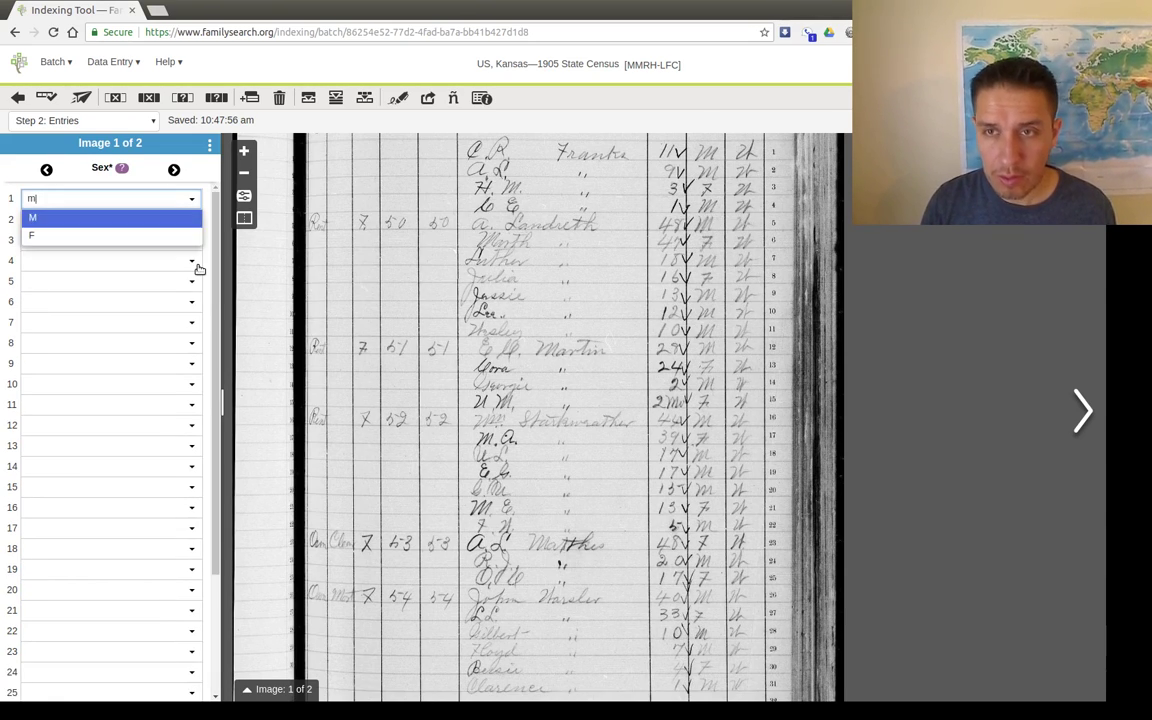
{"action": "key", "text": "Tab"}
{"action": "type", "text": "m"}
{"action": "key", "text": "Tab"}
{"action": "type", "text": "f"}
{"action": "key", "text": "Tab"}
{"action": "type", "text": "m"}
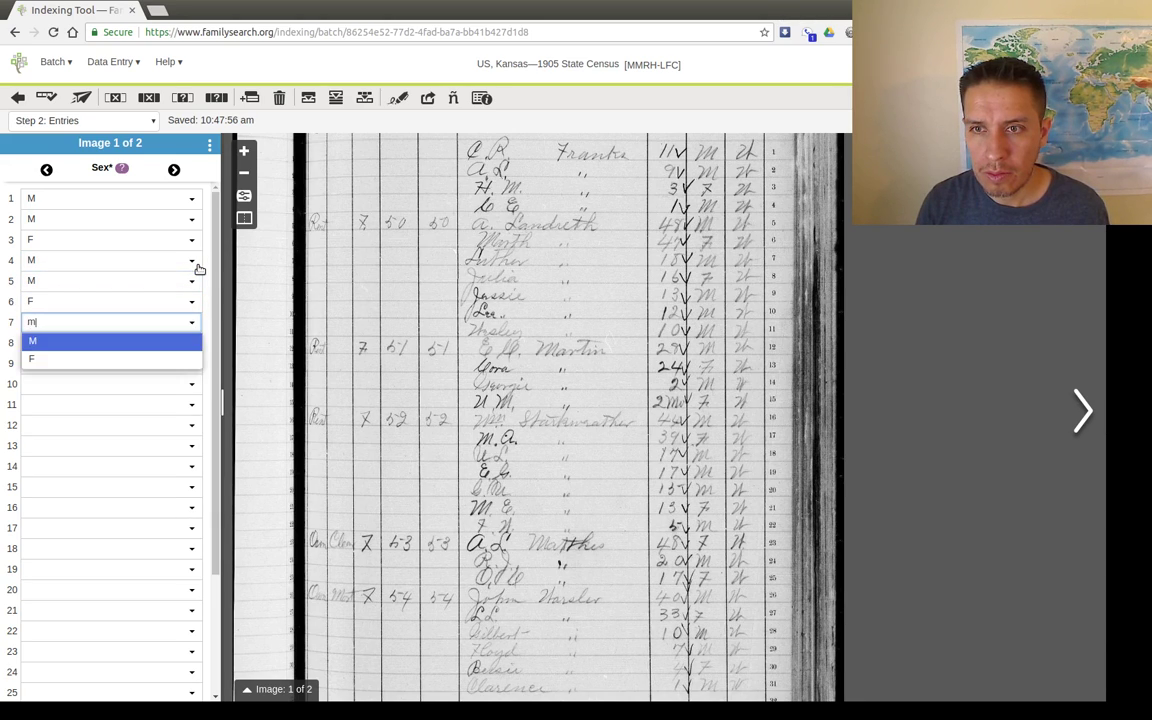
Record the sex of entry 8 as F, entries 9 to 12 as M, and entry 13 as F
{"action": "type", "text": "\tm\tf\tm\tf\tm\tm"}
{"action": "key", "text": "Tab"}
{"action": "type", "text": "m"}
{"action": "key", "text": "Tab"}
{"action": "type", "text": "m"}
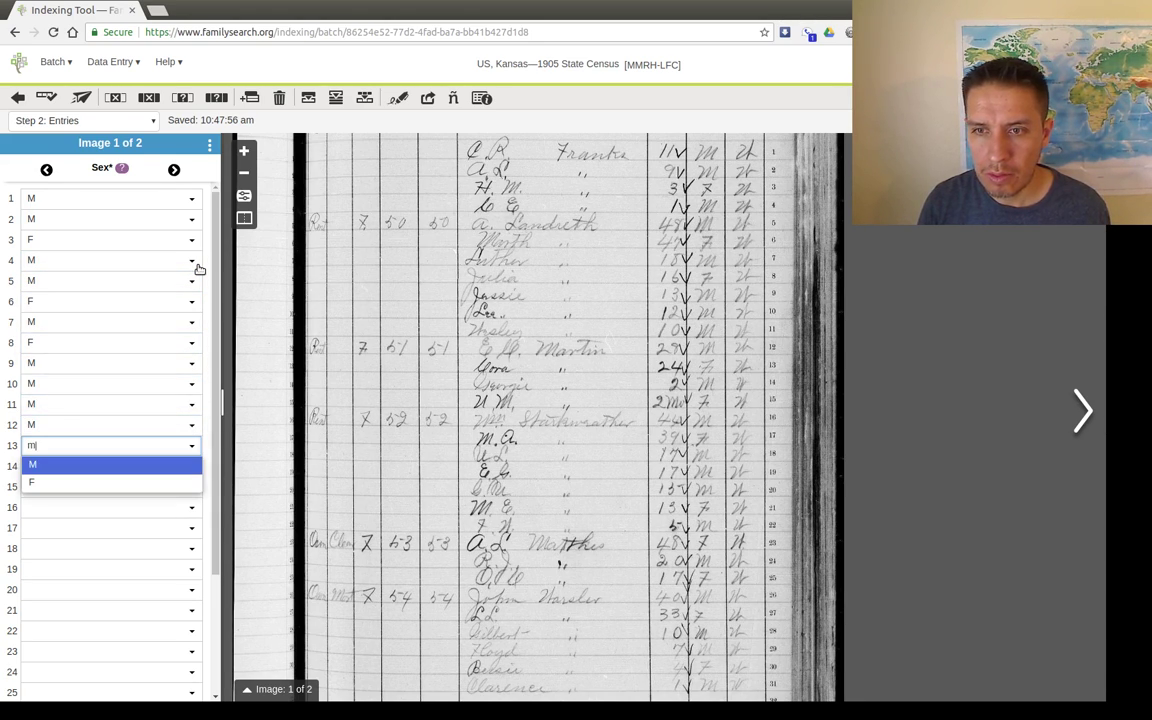
{"action": "key", "text": "Tab"}
{"action": "type", "text": "f"}
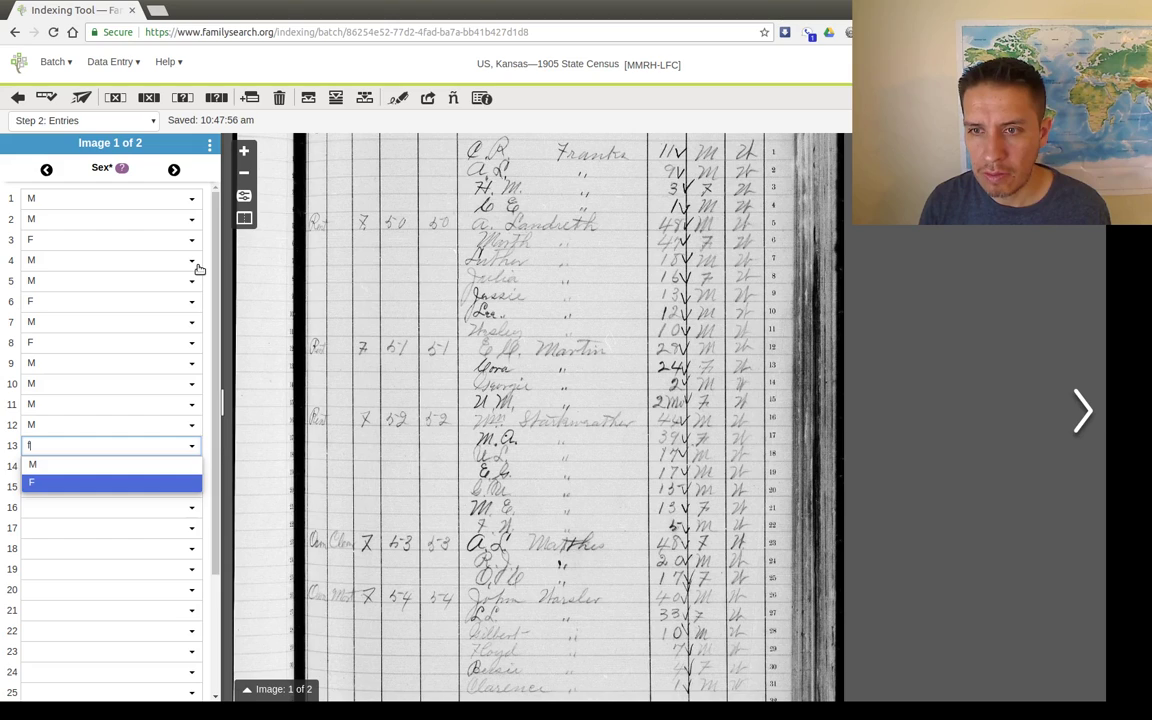
Record the sex of entries 14 to 22 as M, F, M, F, M, M, M, F and M
{"action": "key", "text": "Tab"}
{"action": "type", "text": "m"}
{"action": "key", "text": "Tab"}
{"action": "type", "text": "f"}
{"action": "key", "text": "Tab"}
{"action": "type", "text": "m"}
{"action": "key", "text": "Tab"}
{"action": "type", "text": "f"}
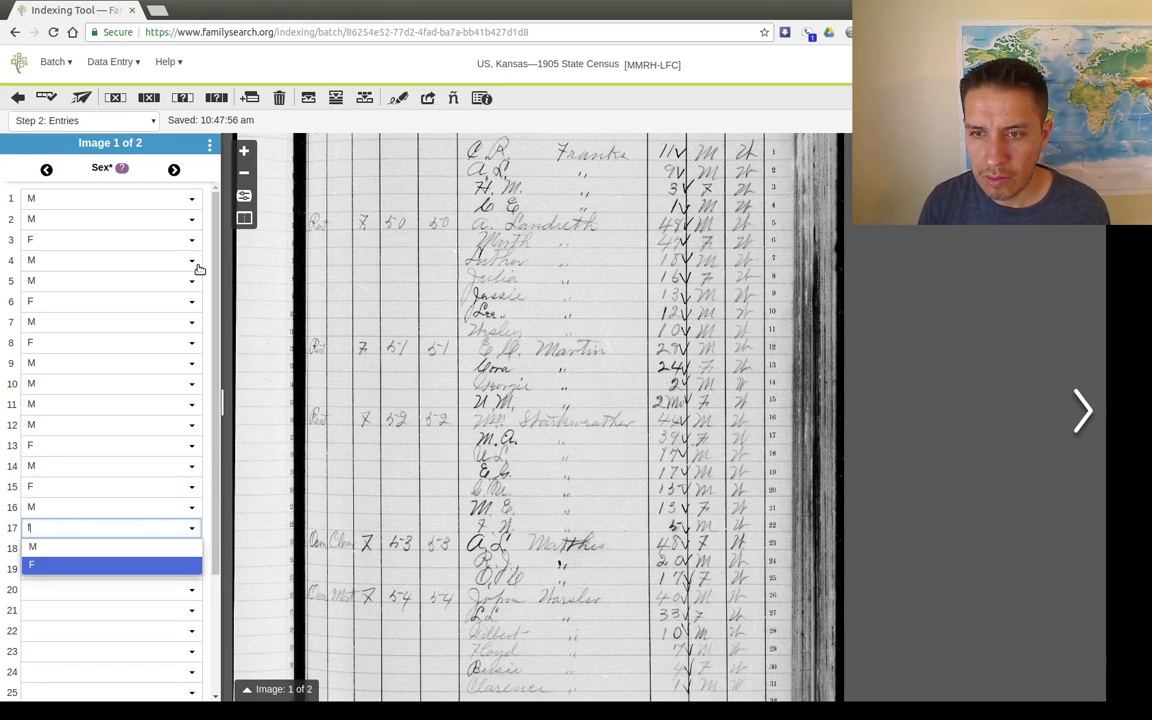
{"action": "type", "text": "\tm"}
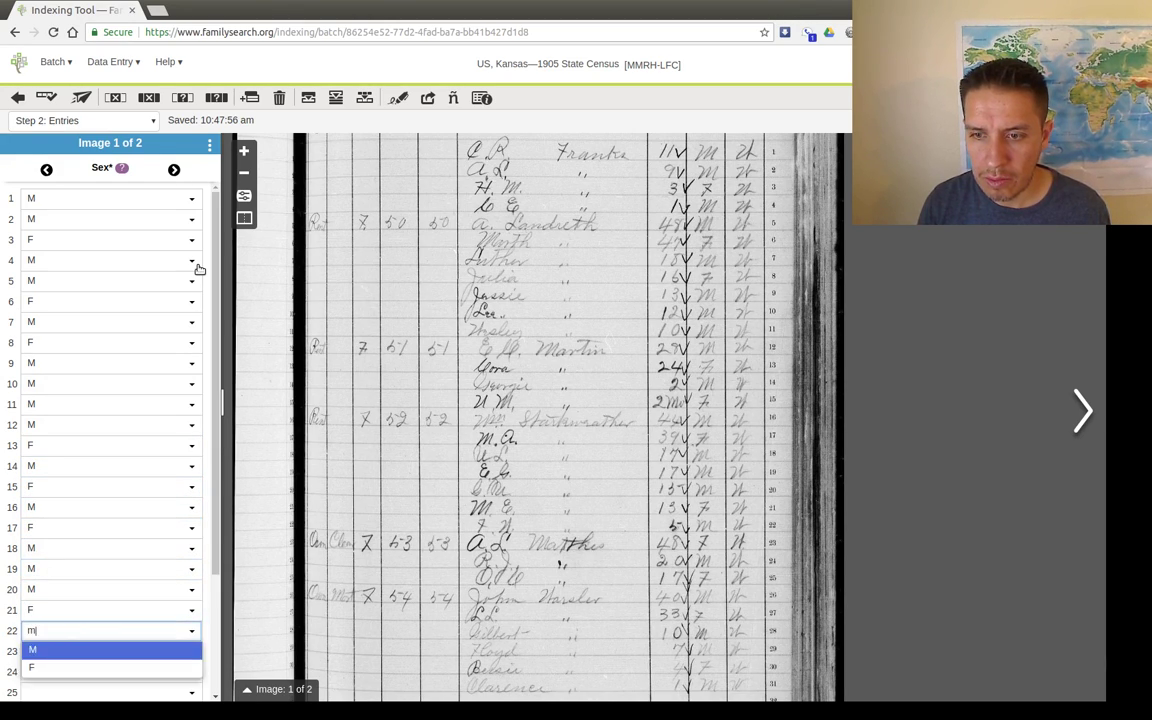
Record the sex of entries 23 to 31 as F, M, F, M, F, M, M, F and M
{"action": "type", "text": "\tm\tm\tf\tm\tf\tm\tf\tm\tf\t"}
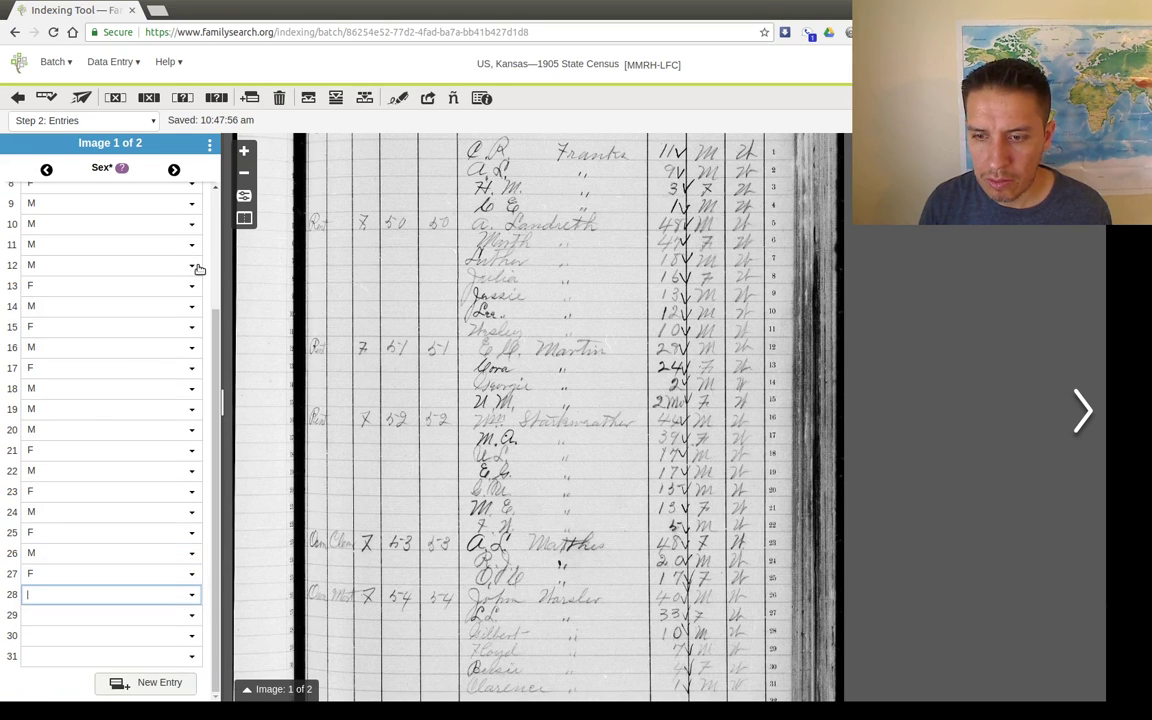
{"action": "type", "text": "m\tm\tf"}
{"action": "key", "text": "Tab"}
{"action": "type", "text": "m"}
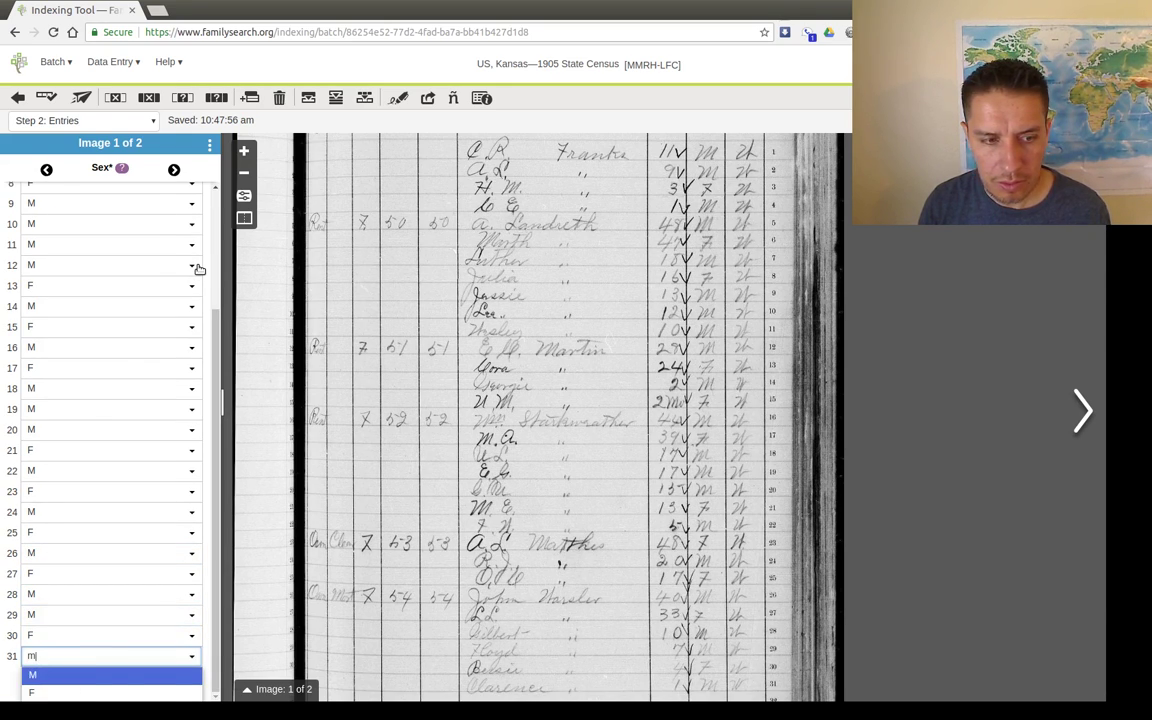
{"action": "key", "text": "Tab"}
Display the batch's second image beside the first as a reference and bring its place-of-birth column into view
{"action": "key", "text": "Tab"}
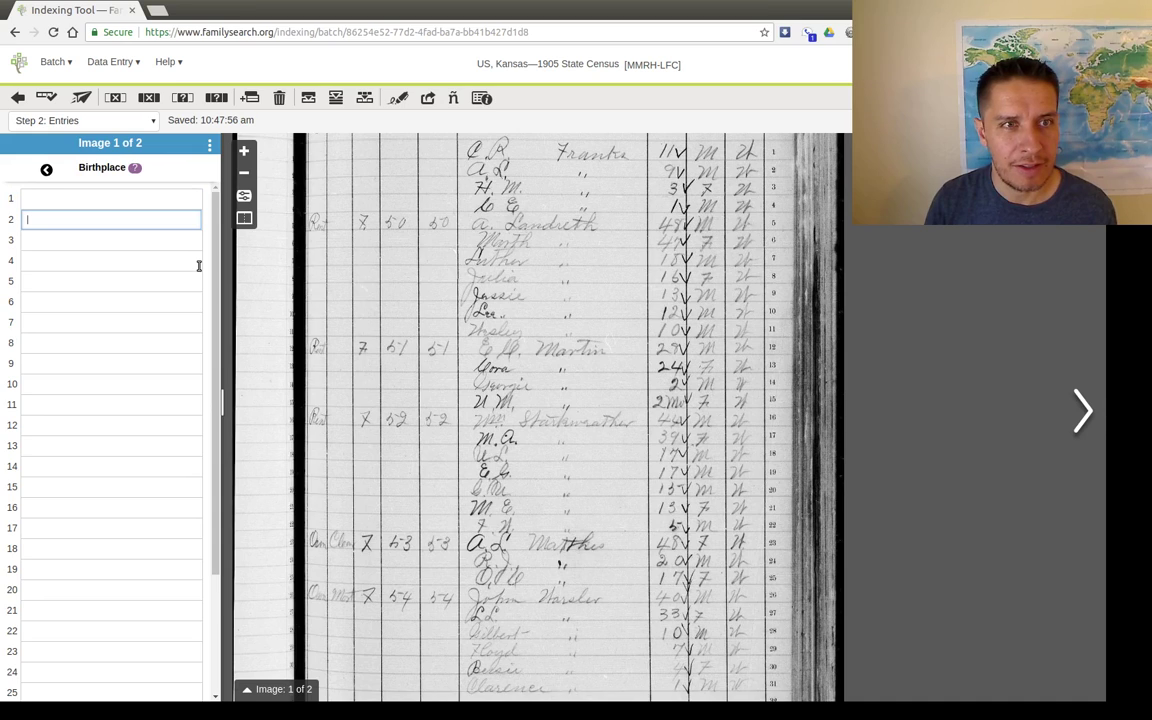
{"action": "left_click", "coordinate": [244, 217]}
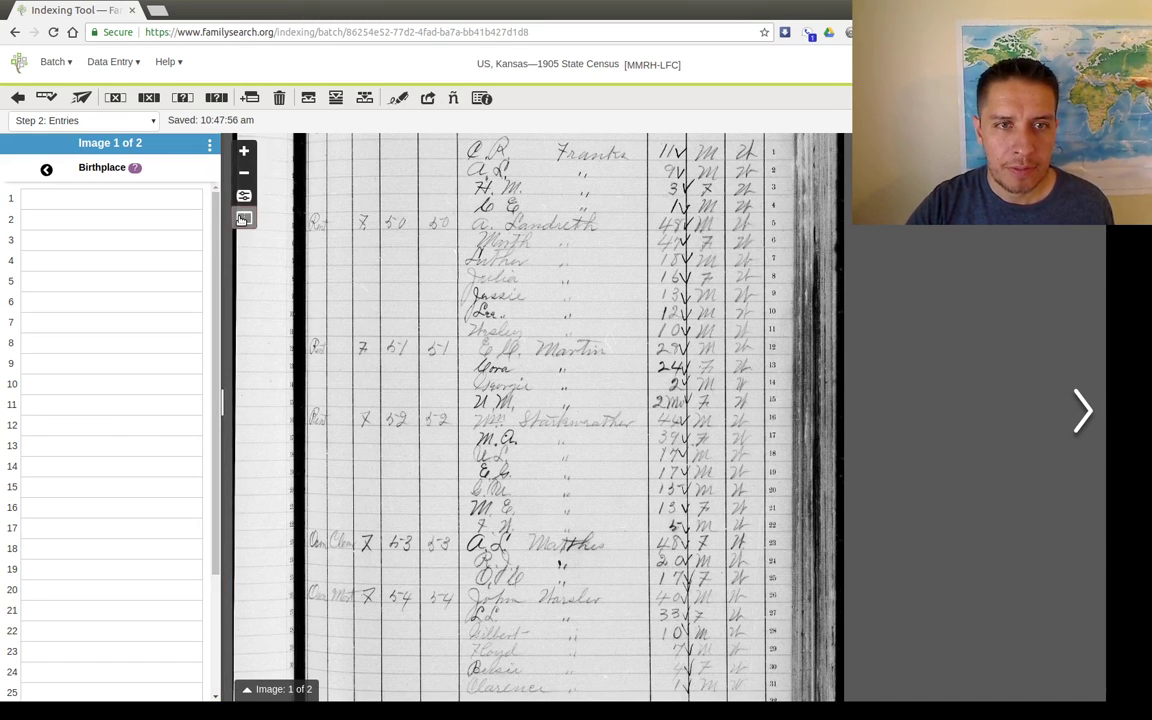
{"action": "left_click_drag", "start_coordinate": [667, 324], "coordinate": [366, 327]}
{"action": "scroll", "coordinate": [645, 450], "scroll_direction": "up", "scroll_amount": 1}
{"action": "scroll", "coordinate": [645, 450], "scroll_direction": "up", "scroll_amount": 3}
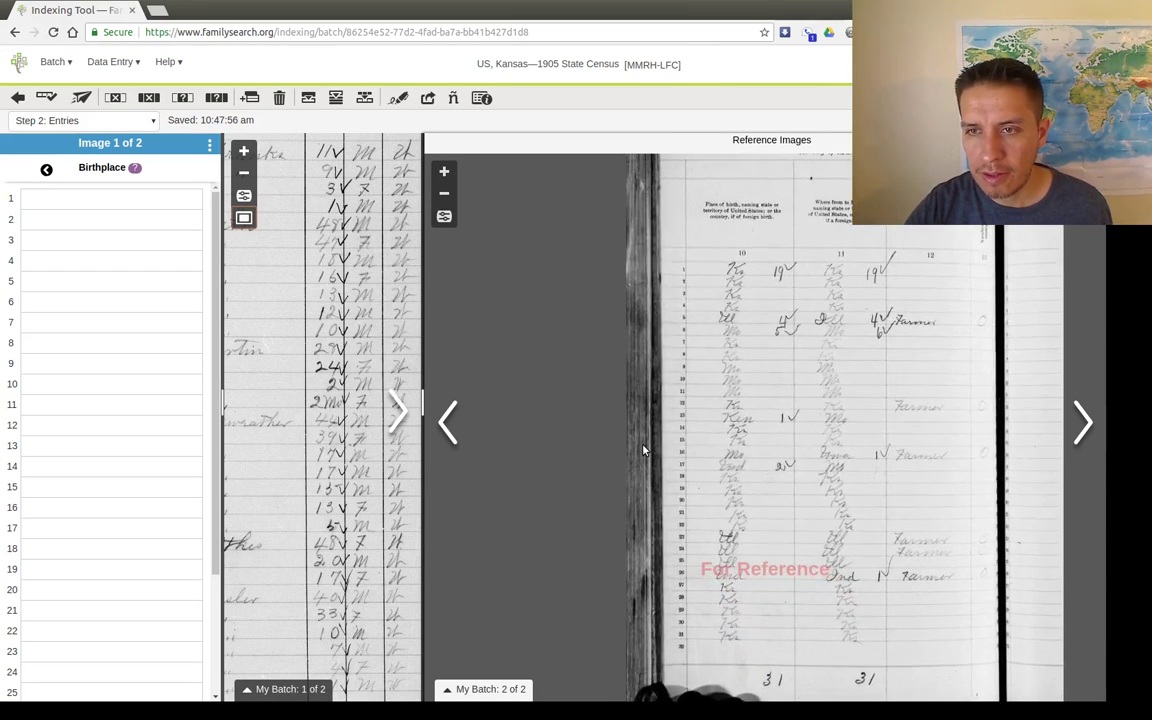
{"action": "left_click_drag", "start_coordinate": [790, 484], "coordinate": [612, 460]}
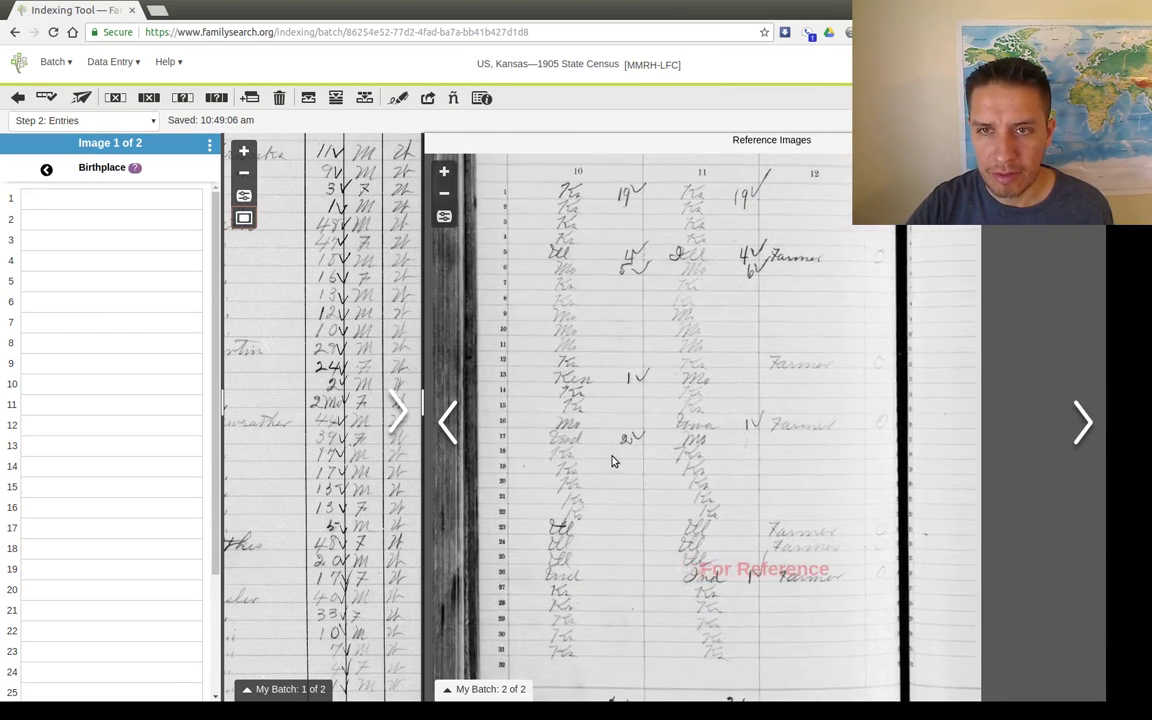
Enter Ks as the birthplace for entries 1 to 4
{"action": "left_click", "coordinate": [104, 200]}
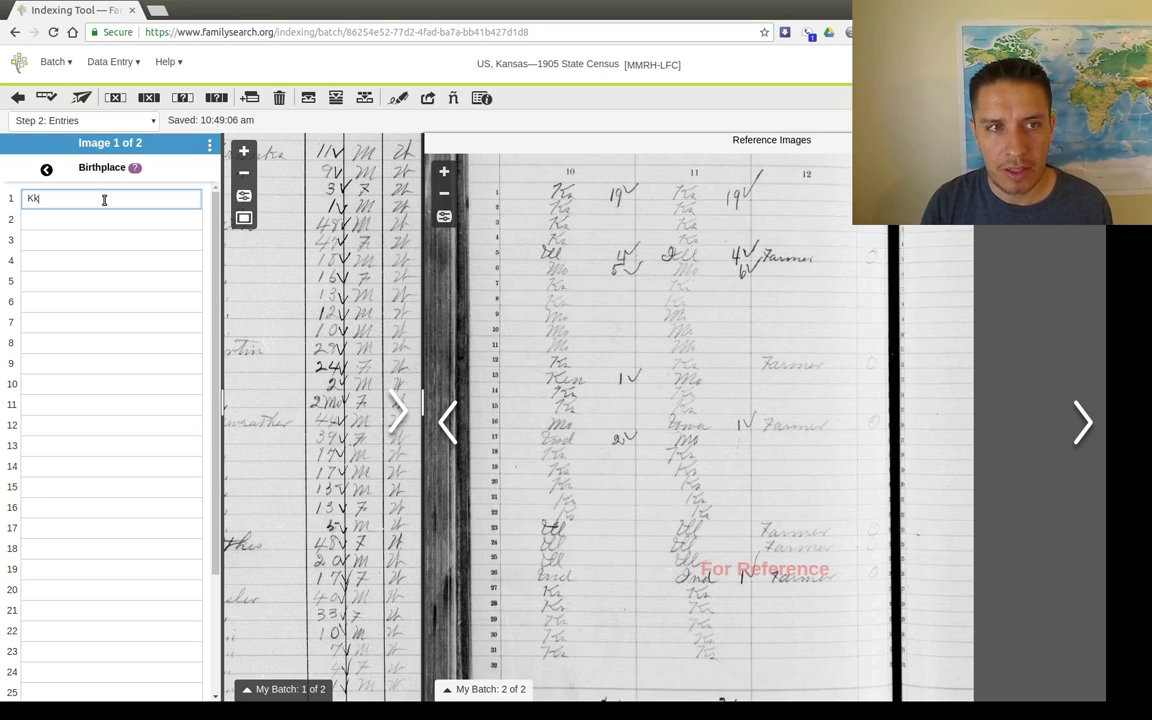
{"action": "type", "text": "Ks"}
{"action": "key", "text": "Return"}
{"action": "type", "text": "Ks"}
{"action": "key", "text": "Return"}
{"action": "type", "text": "Ks"}
{"action": "key", "text": "Return"}
{"action": "type", "text": "Ks"}
{"action": "key", "text": "Return"}
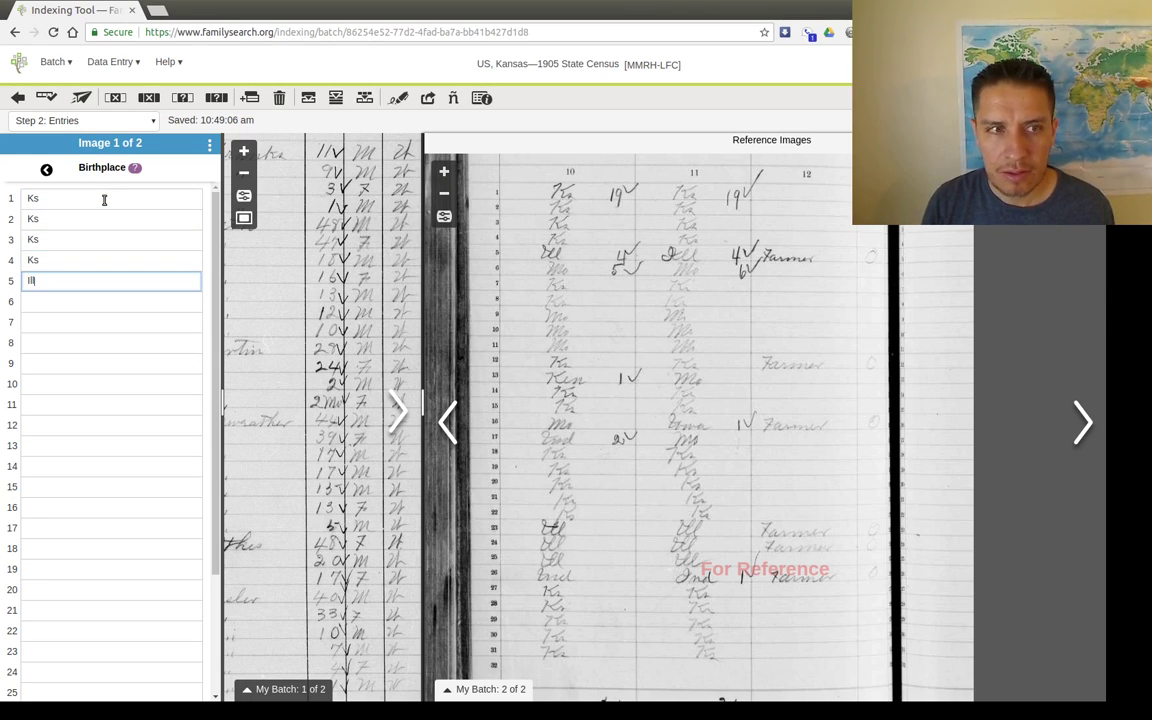
Transcribe household 50's birthplaces in entries 5 to 11 as Ill, Mo, Ks, Ks, Mo, Mo and Mo
{"action": "type", "text": "Ill"}
{"action": "key", "text": "Return"}
{"action": "type", "text": "Mo"}
{"action": "key", "text": "Return"}
{"action": "type", "text": "Ks"}
{"action": "key", "text": "Return"}
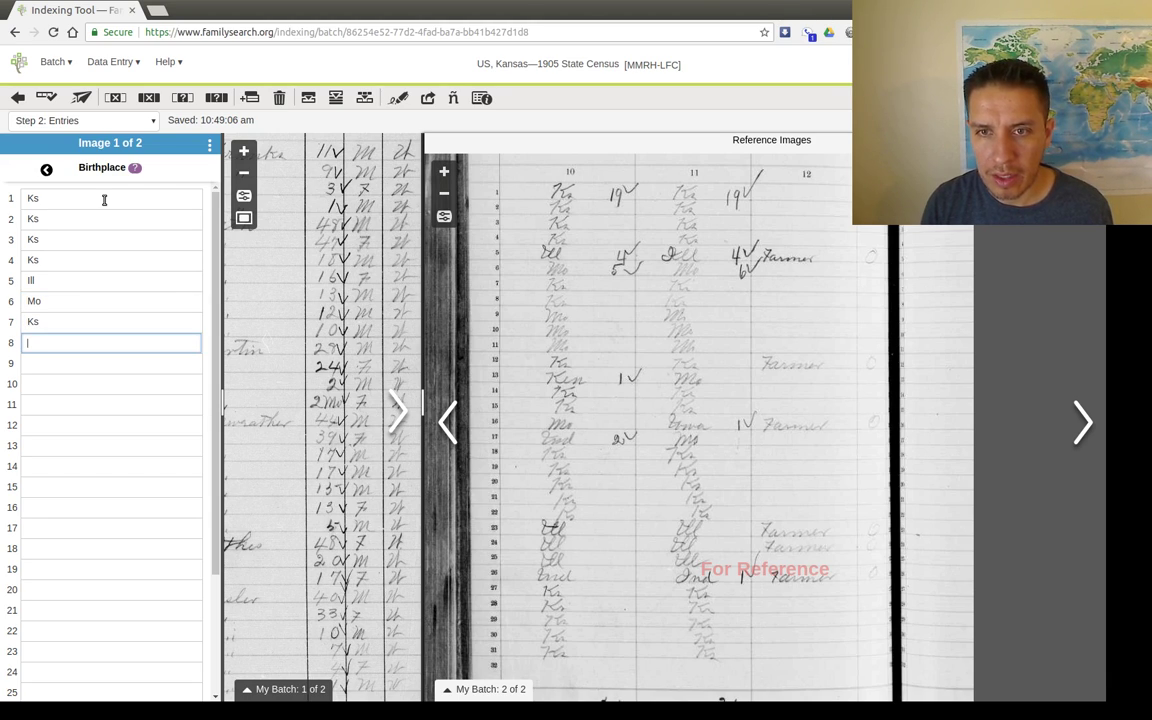
{"action": "type", "text": "Ks"}
{"action": "key", "text": "Return"}
{"action": "type", "text": "Mo"}
{"action": "key", "text": "Return"}
{"action": "type", "text": "Mo"}
{"action": "key", "text": "Return"}
{"action": "type", "text": "Mo"}
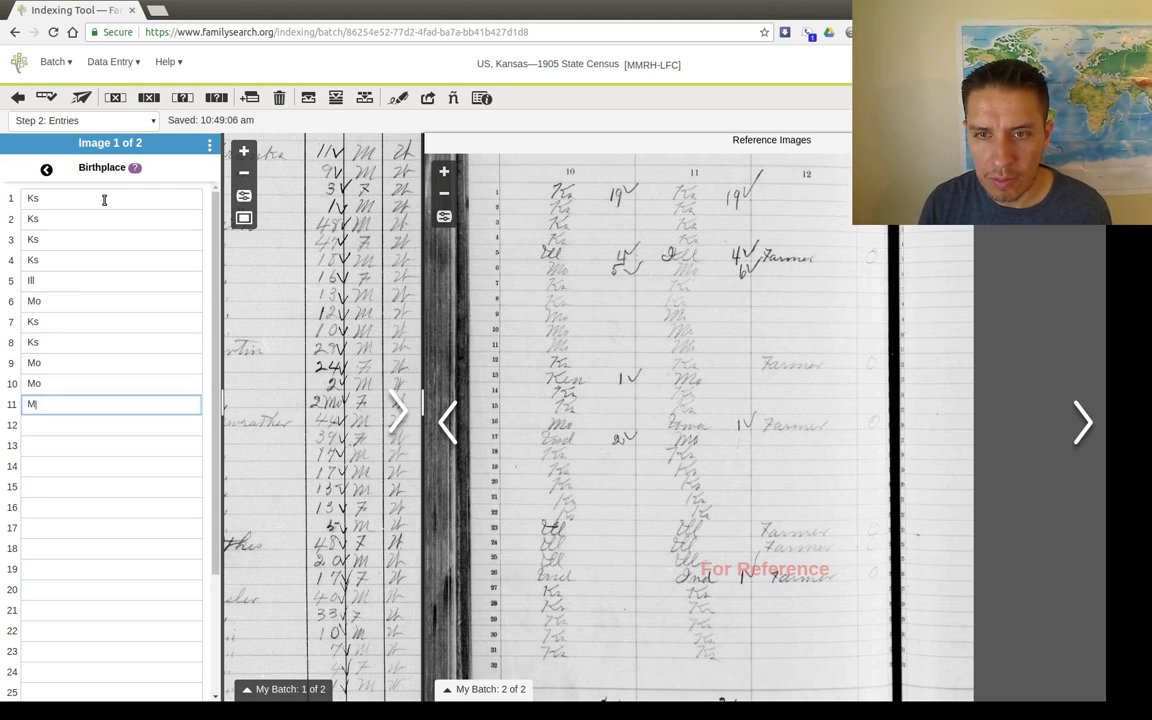
{"action": "key", "text": "Return"}
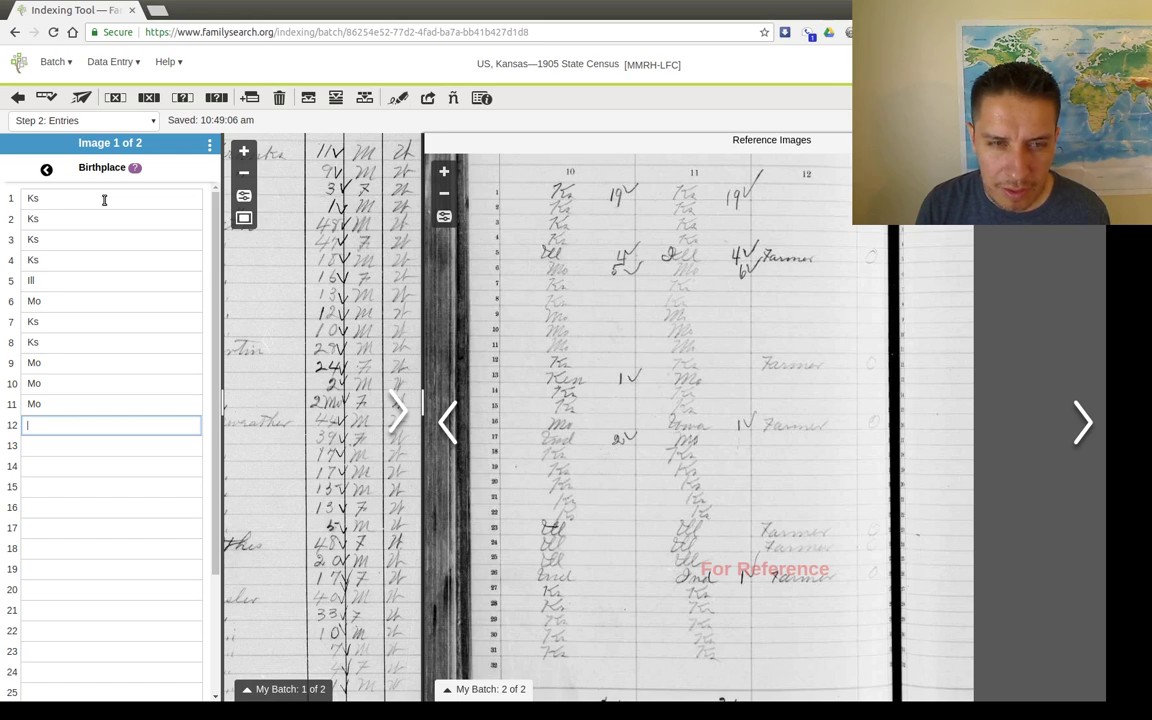
Transcribe household 51's birthplaces in entries 12 to 15 as Ks, Ken, Ks and Ks
{"action": "type", "text": "Ks"}
{"action": "key", "text": "Return"}
{"action": "type", "text": "K"}
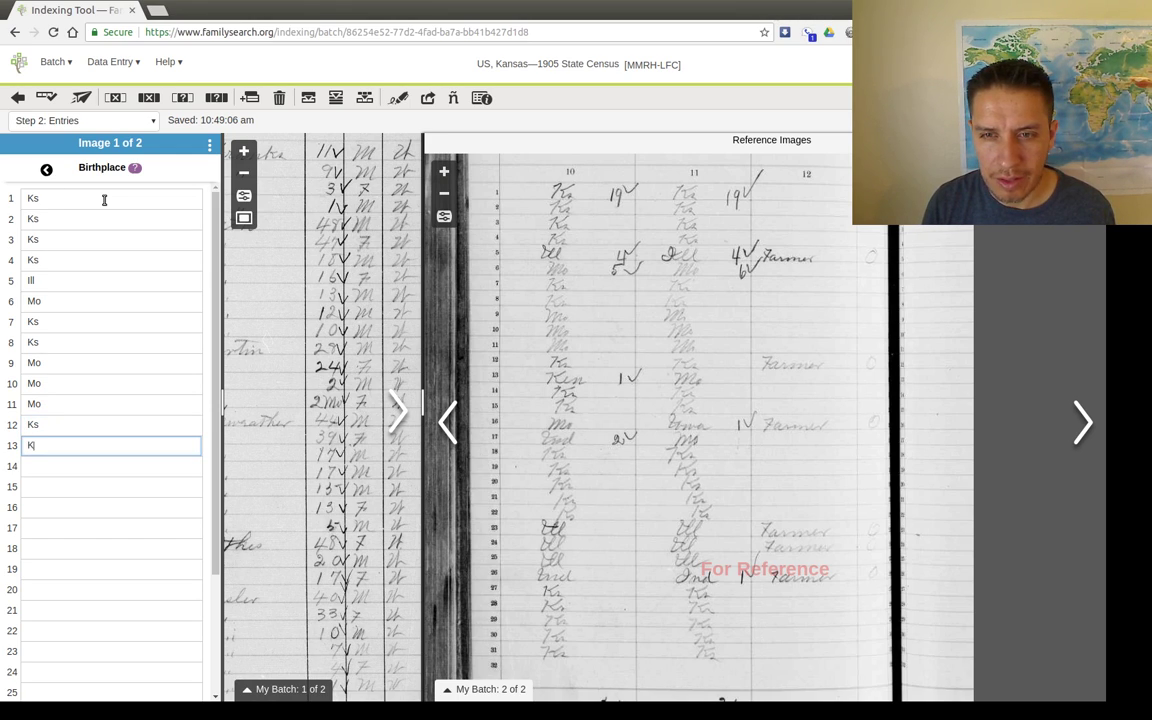
{"action": "type", "text": "en"}
{"action": "key", "text": "Return"}
{"action": "type", "text": "Ks"}
{"action": "key", "text": "Return"}
{"action": "type", "text": "Ks"}
{"action": "key", "text": "Return"}
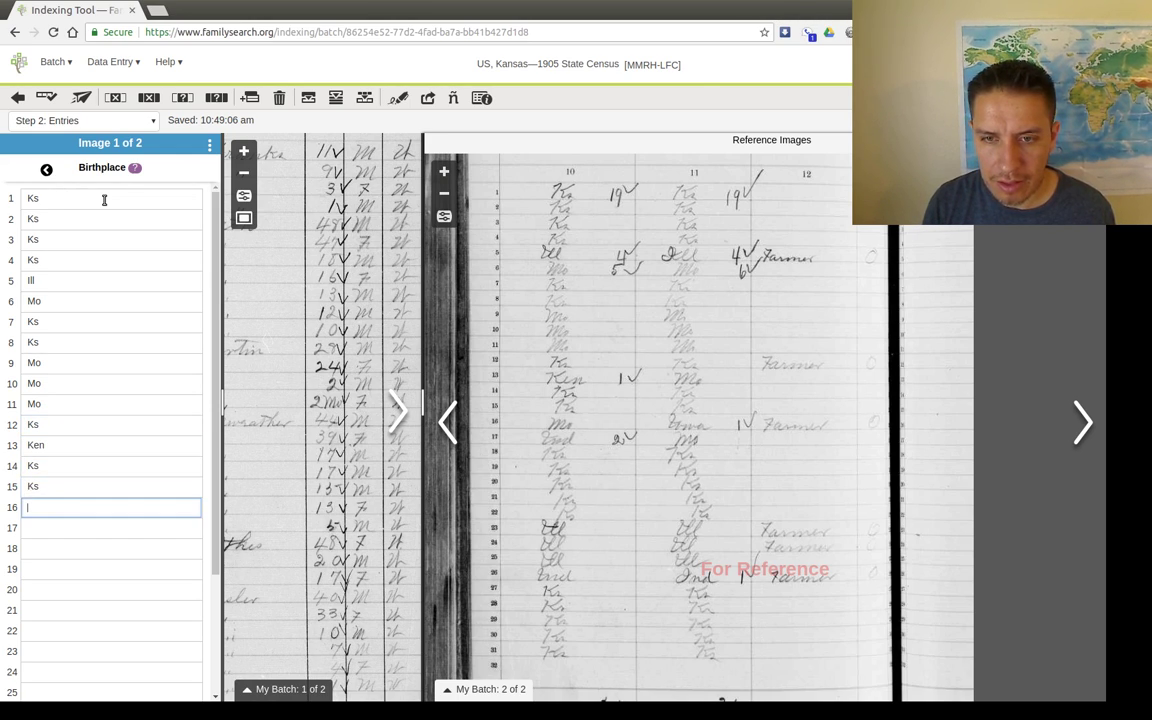
Transcribe the birthplaces of entries 16 and 17 as Mo and Ind, and of entries 18 to 21 as Ks
{"action": "type", "text": "Mo"}
{"action": "key", "text": "Return"}
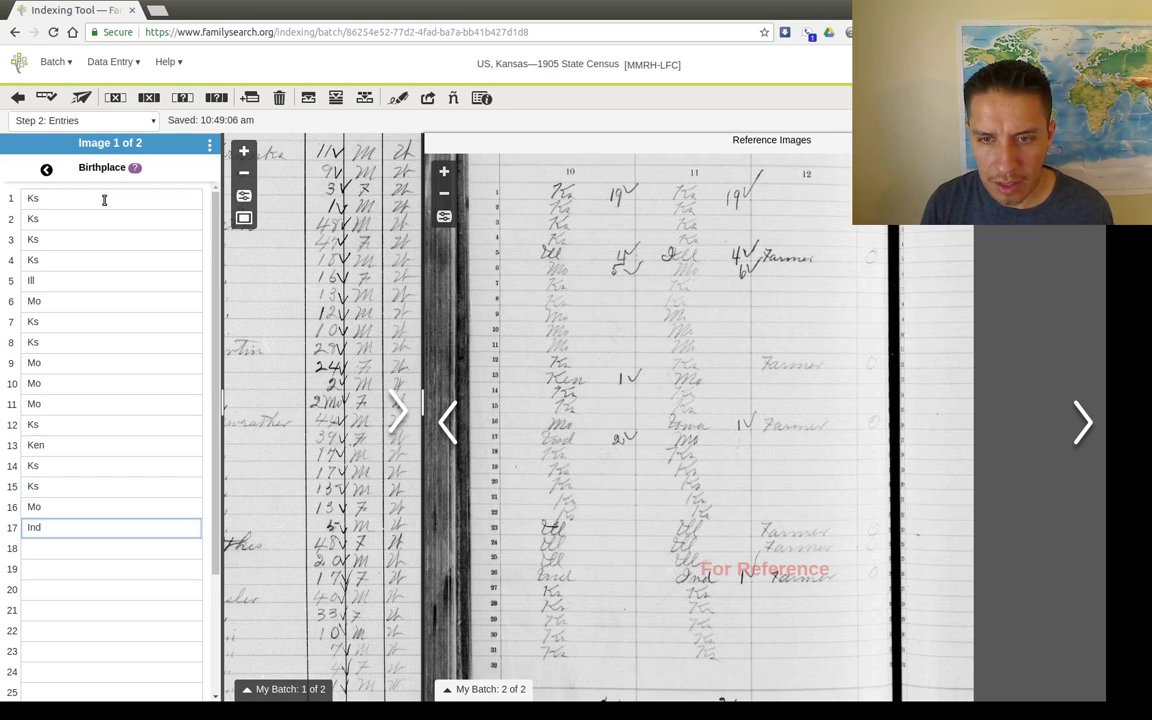
{"action": "key", "text": "Return"}
{"action": "type", "text": "Ks"}
{"action": "key", "text": "Return"}
{"action": "type", "text": "Ks"}
{"action": "key", "text": "Return"}
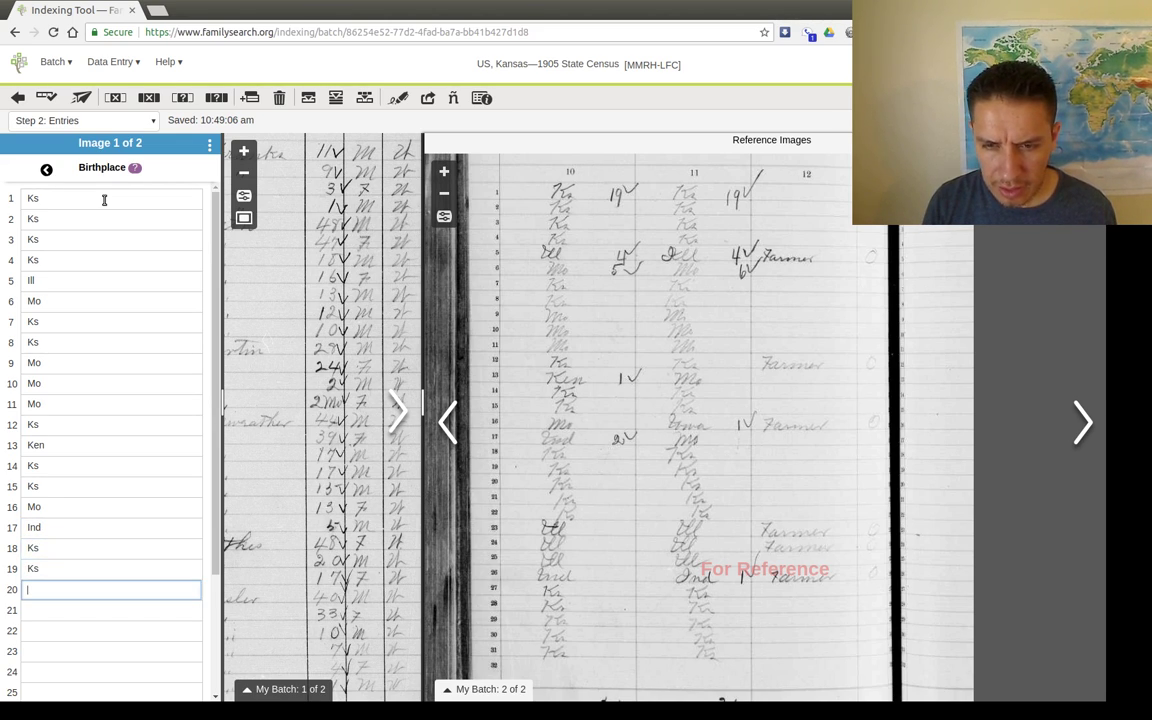
{"action": "type", "text": "Ks"}
{"action": "key", "text": "Return"}
{"action": "type", "text": "Ks"}
{"action": "key", "text": "Return"}
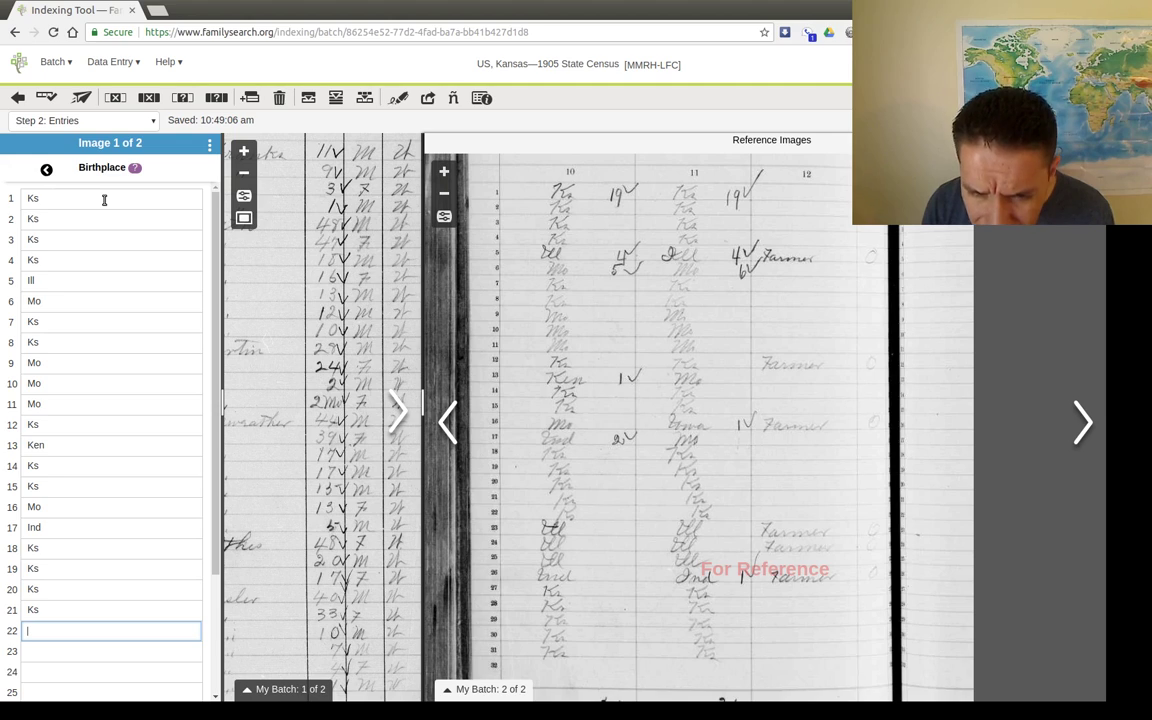
Enter Ks as the birthplace for entries 21 and 22
{"action": "key", "text": "Up"}
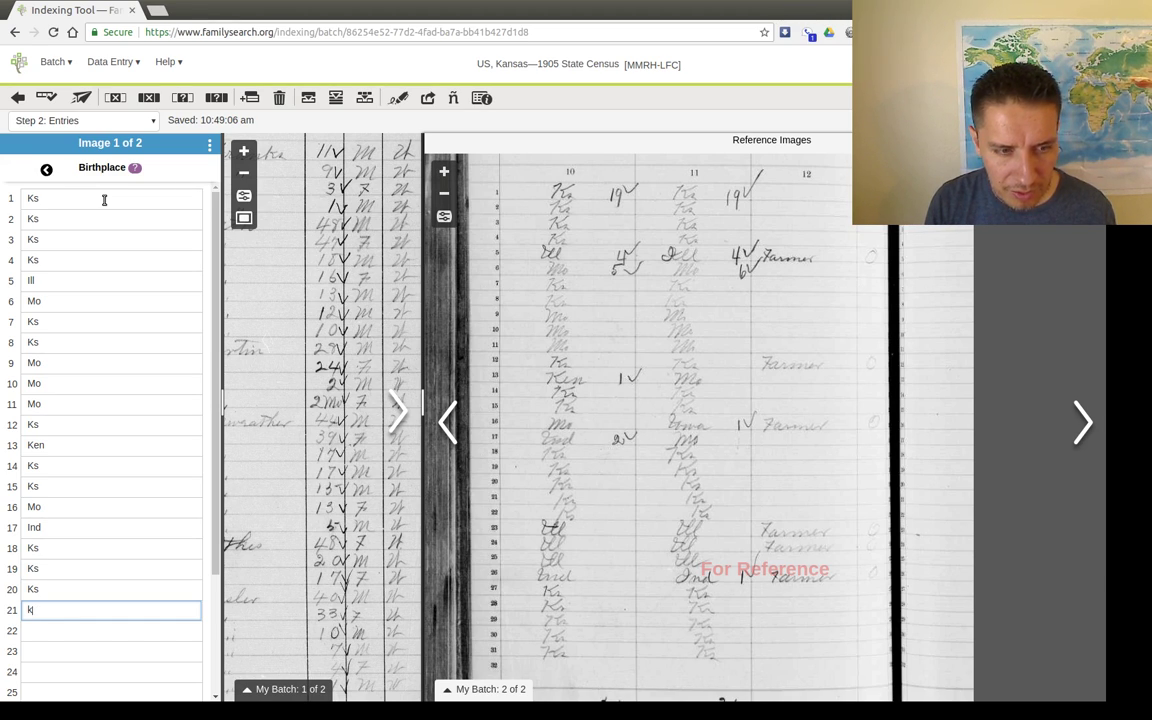
{"action": "key", "text": "Down"}
{"action": "key", "text": "Up"}
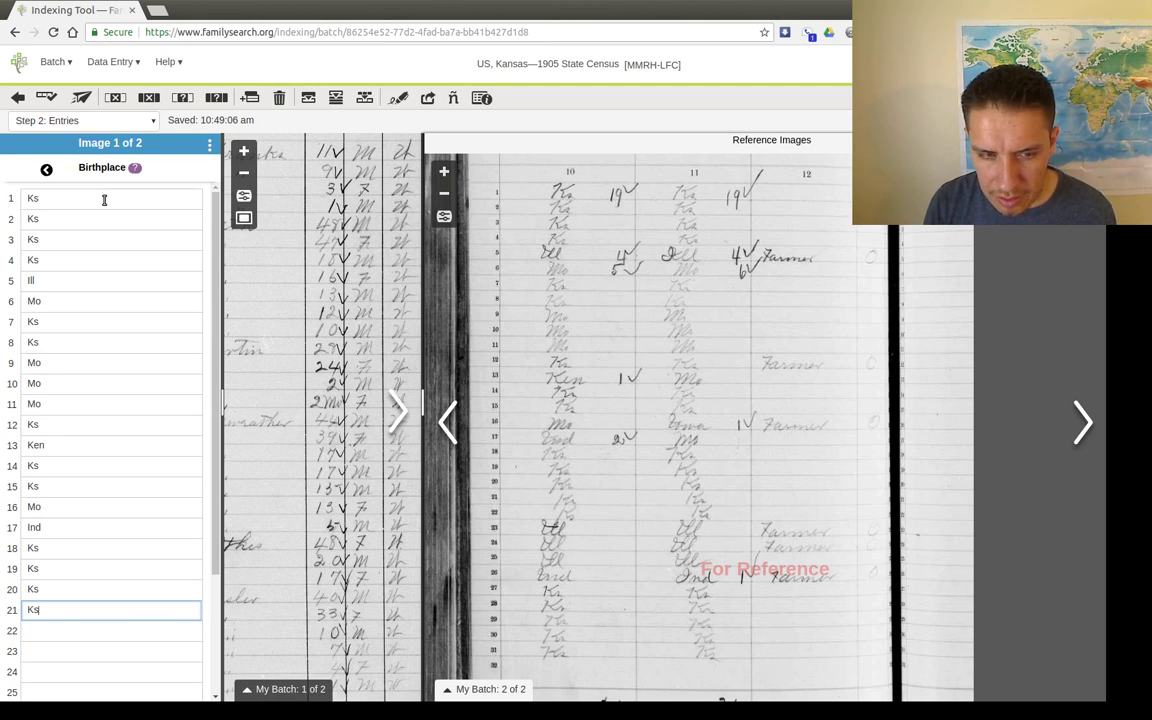
{"action": "key", "text": "Down"}
{"action": "type", "text": "Ks"}
{"action": "key", "text": "Down"}
Transcribe the birthplaces of entries 23 to 25 as Ill and of entry 26 as Ind
{"action": "type", "text": "Ill"}
{"action": "key", "text": "Down"}
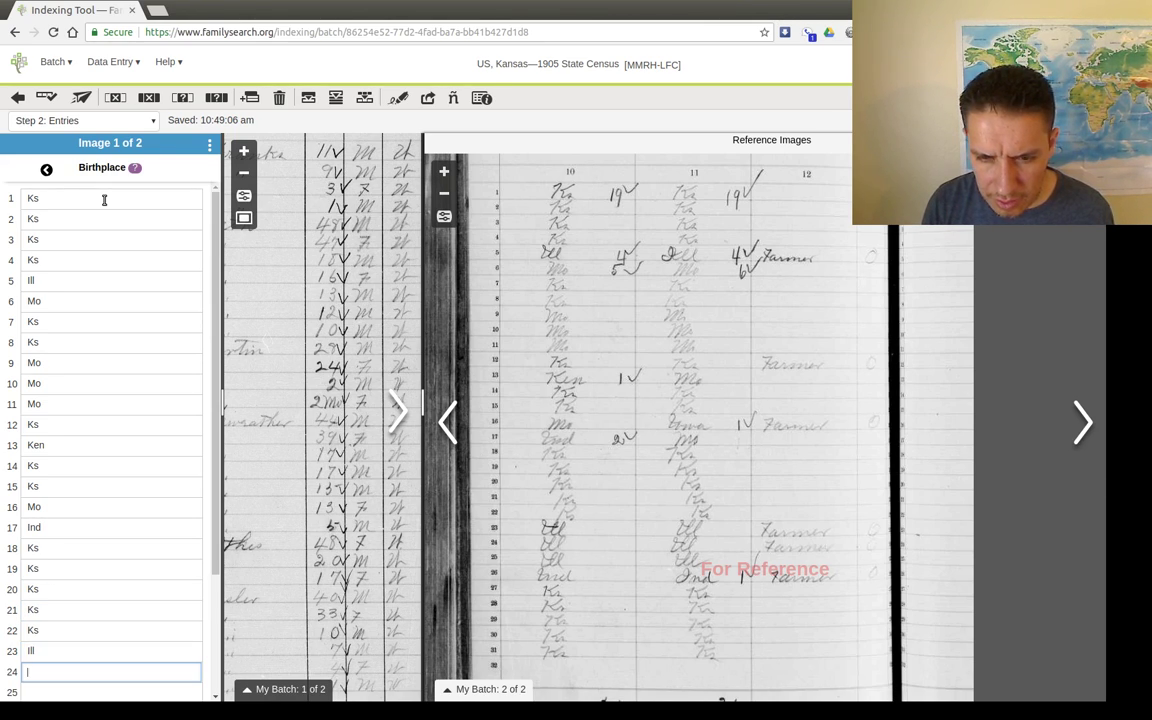
{"action": "type", "text": "Ill"}
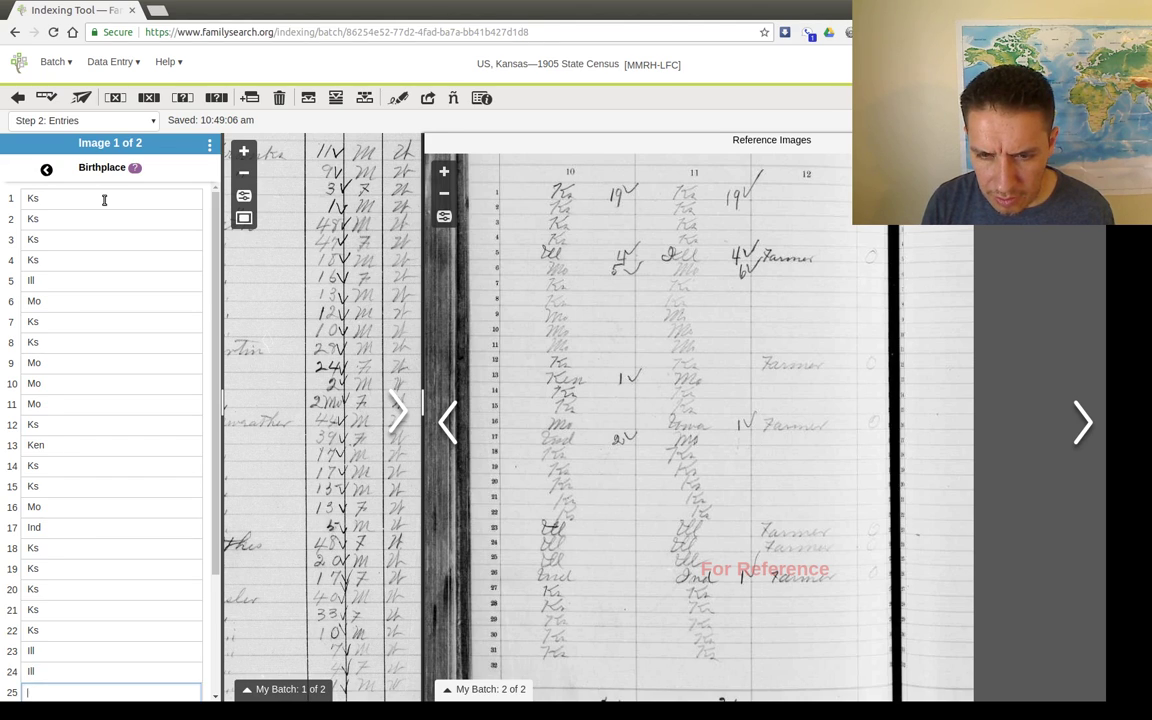
{"action": "key", "text": "Down"}
{"action": "type", "text": "Ill"}
{"action": "key", "text": "Down"}
{"action": "type", "text": "Ind"}
{"action": "key", "text": "Down"}
Enter Ks as the birthplace for entries 27 to 31
{"action": "type", "text": "Ks"}
{"action": "key", "text": "Down"}
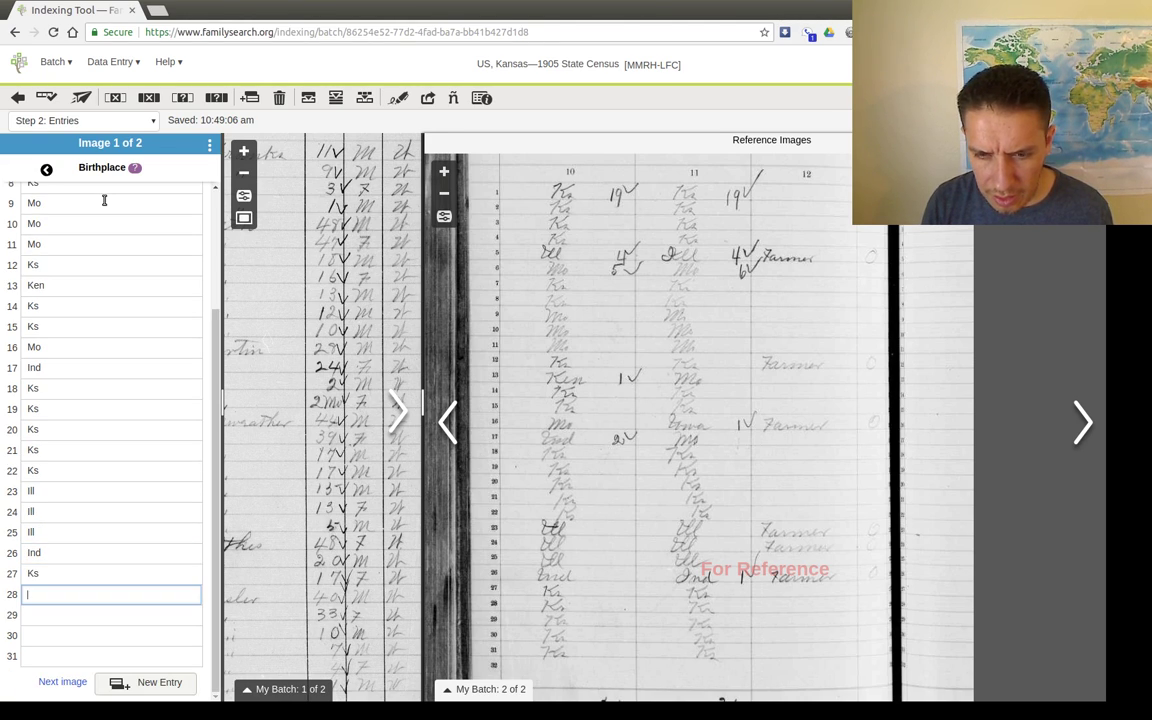
{"action": "type", "text": "Ks"}
{"action": "key", "text": "Down"}
{"action": "type", "text": "Ks"}
{"action": "key", "text": "Down"}
{"action": "type", "text": "Ks"}
{"action": "key", "text": "Down"}
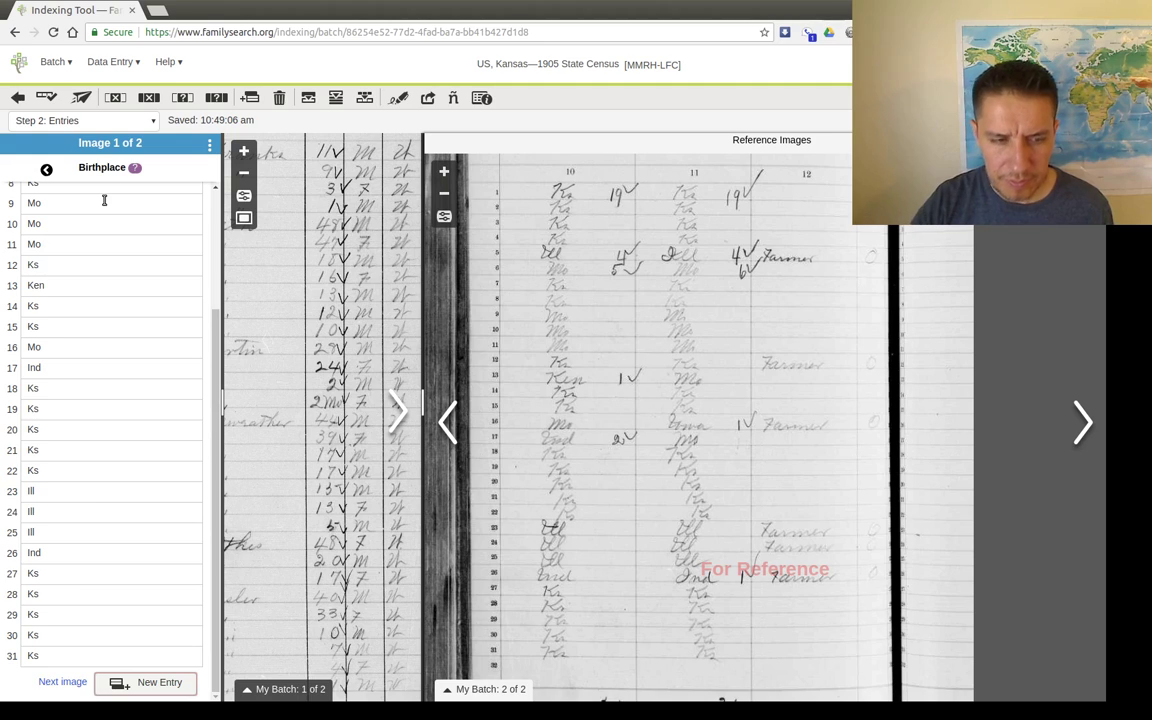
Run the quality check on the batch and correct the flagged age of entry 20 to 15
{"action": "left_click", "coordinate": [60, 681]}
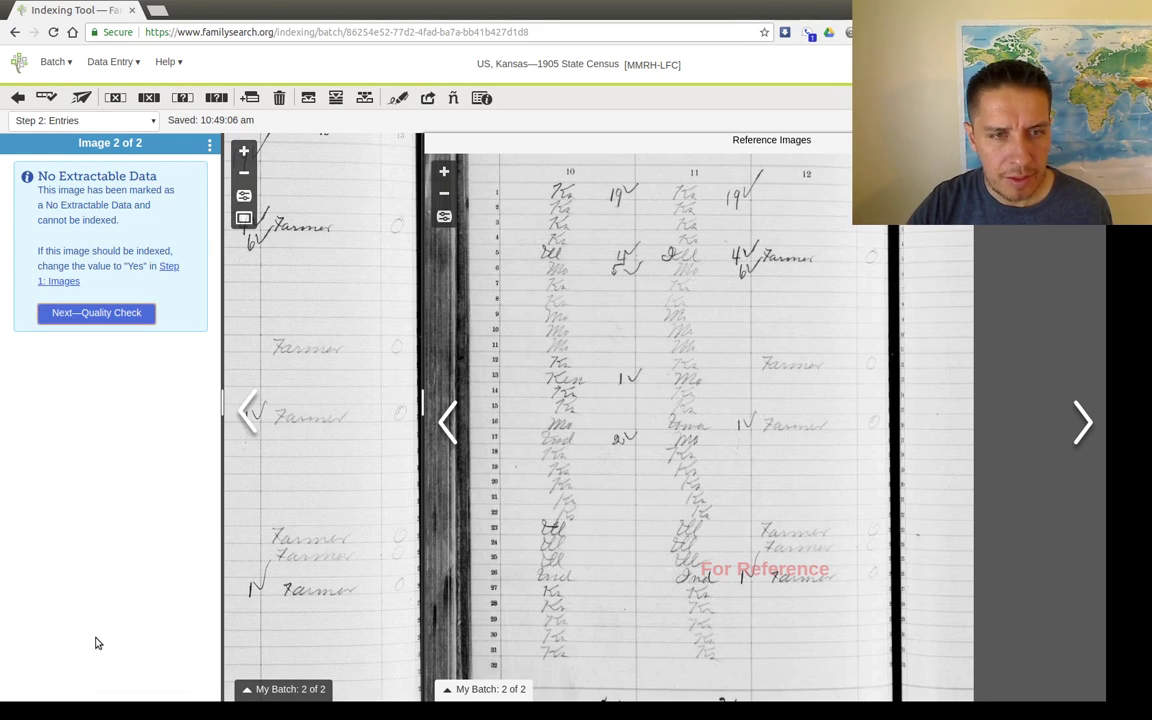
{"action": "left_click", "coordinate": [60, 314]}
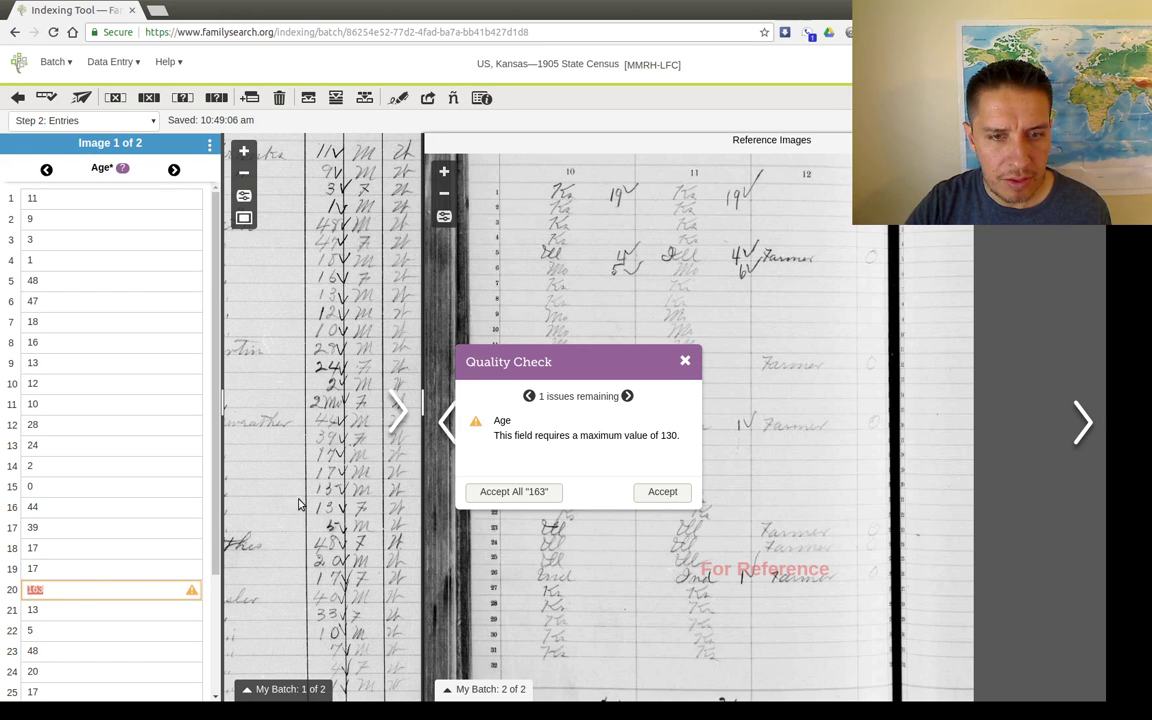
{"action": "scroll", "coordinate": [297, 514], "scroll_direction": "down", "scroll_amount": 10}
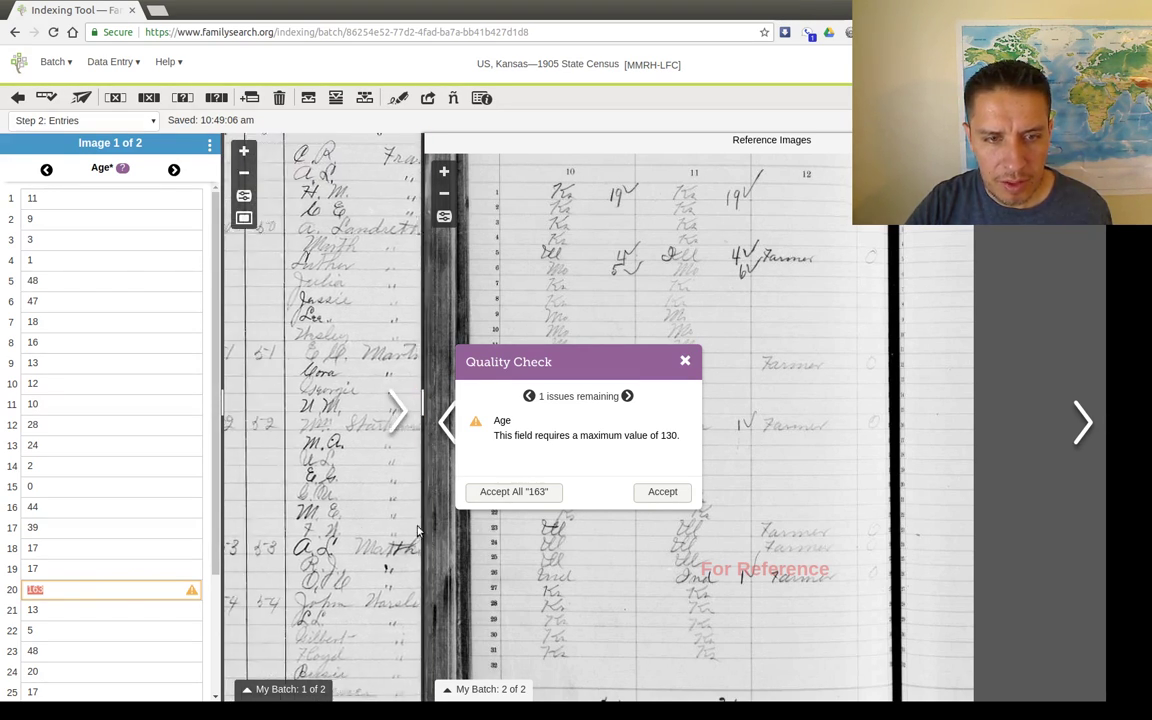
{"action": "left_click_drag", "start_coordinate": [367, 538], "coordinate": [227, 560]}
{"action": "scroll", "coordinate": [263, 558], "scroll_direction": "right", "scroll_amount": 5}
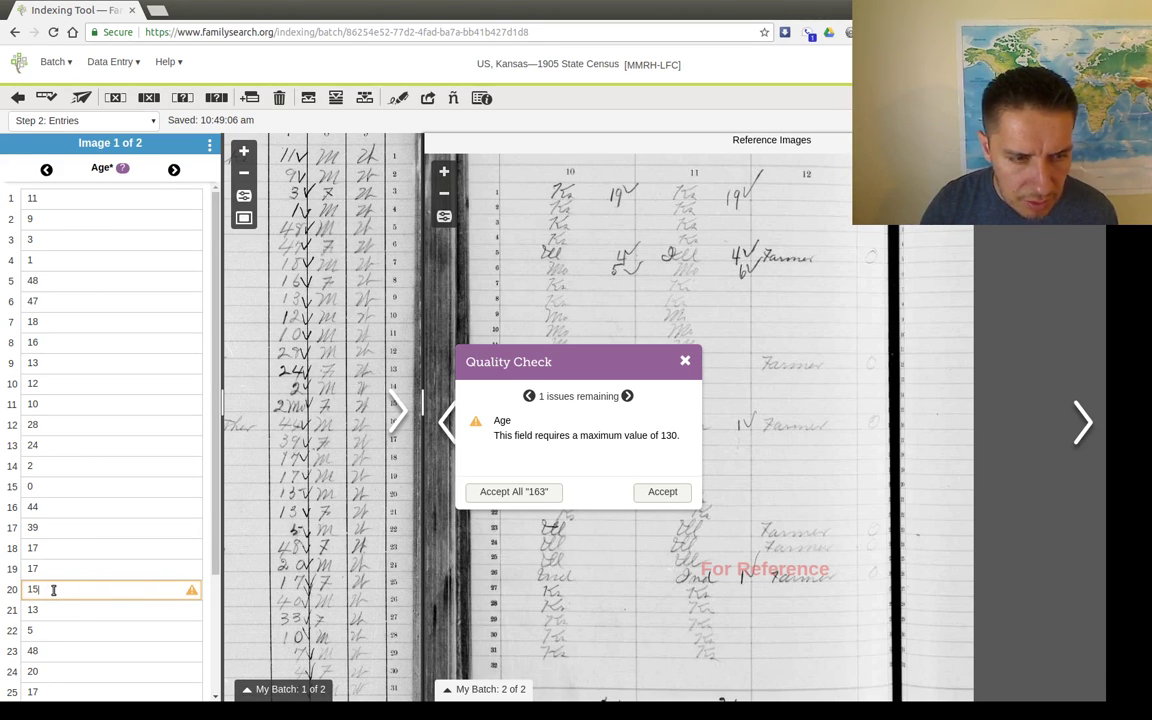
Submit the batch and open a similar batch from the US, Kansas—1905 State Census
{"action": "left_click", "coordinate": [646, 458]}
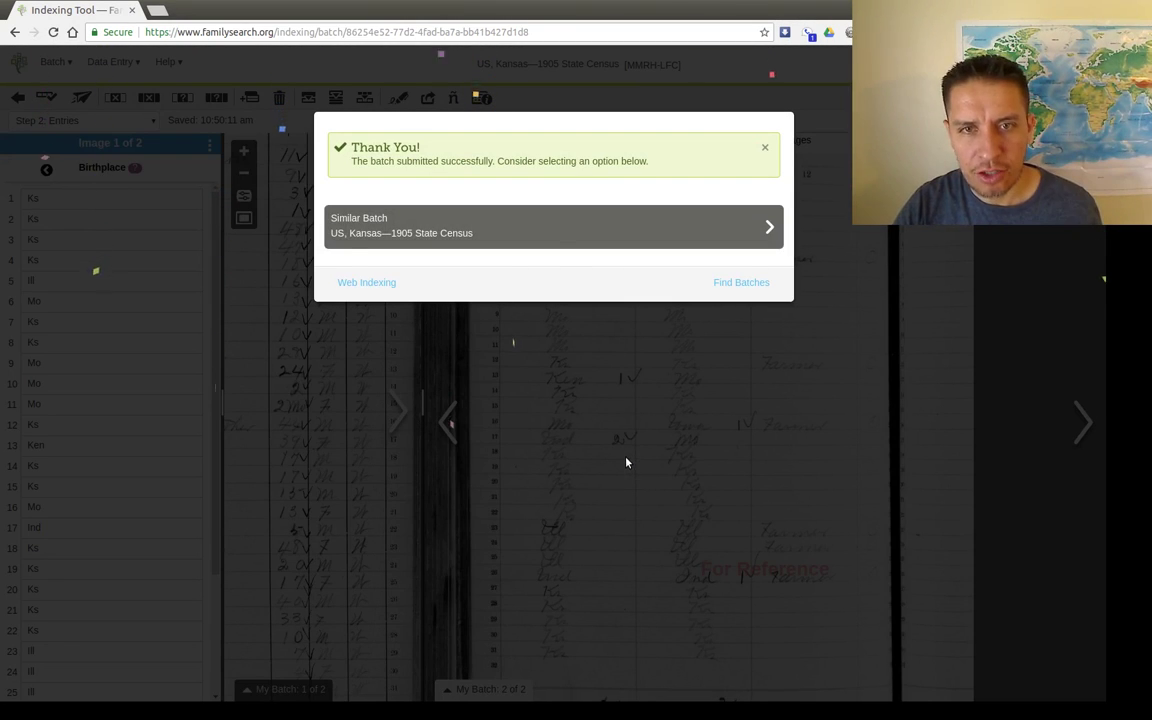
{"action": "left_click", "coordinate": [577, 226]}
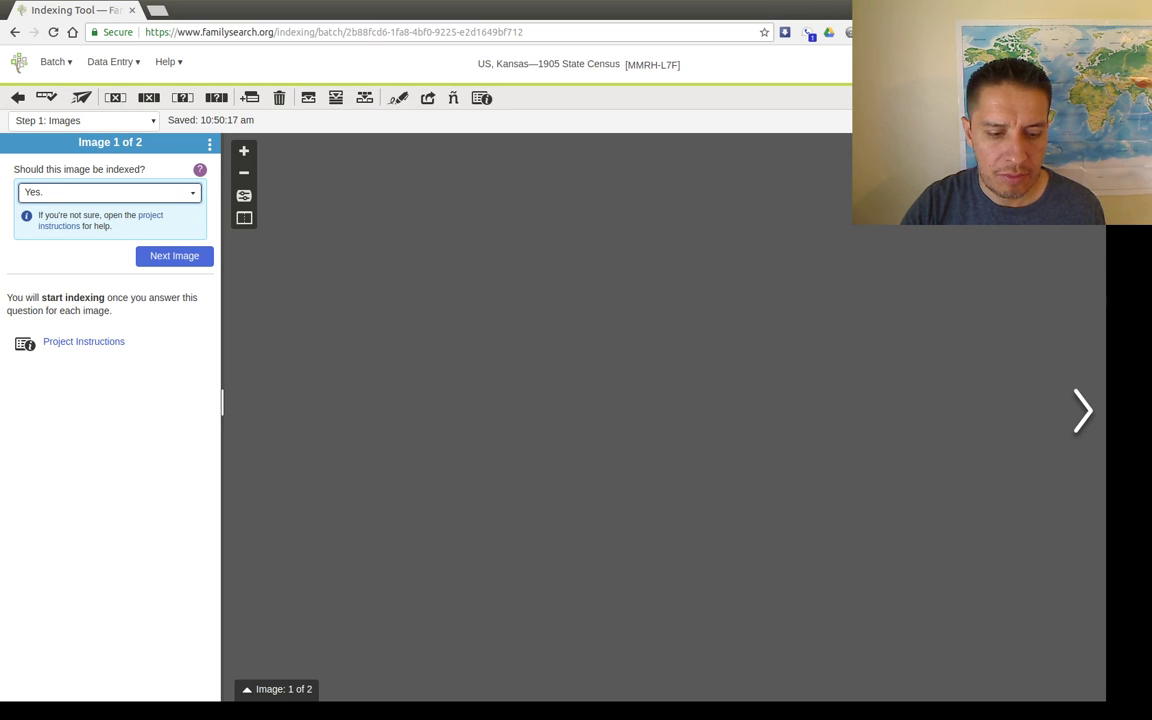
Set image 1 to Yes for indexing and mark image 2 as No Extractable Data, deleting its entries
{"action": "scroll", "coordinate": [643, 510], "scroll_direction": "up", "scroll_amount": 4}
{"action": "left_click", "coordinate": [211, 256]}
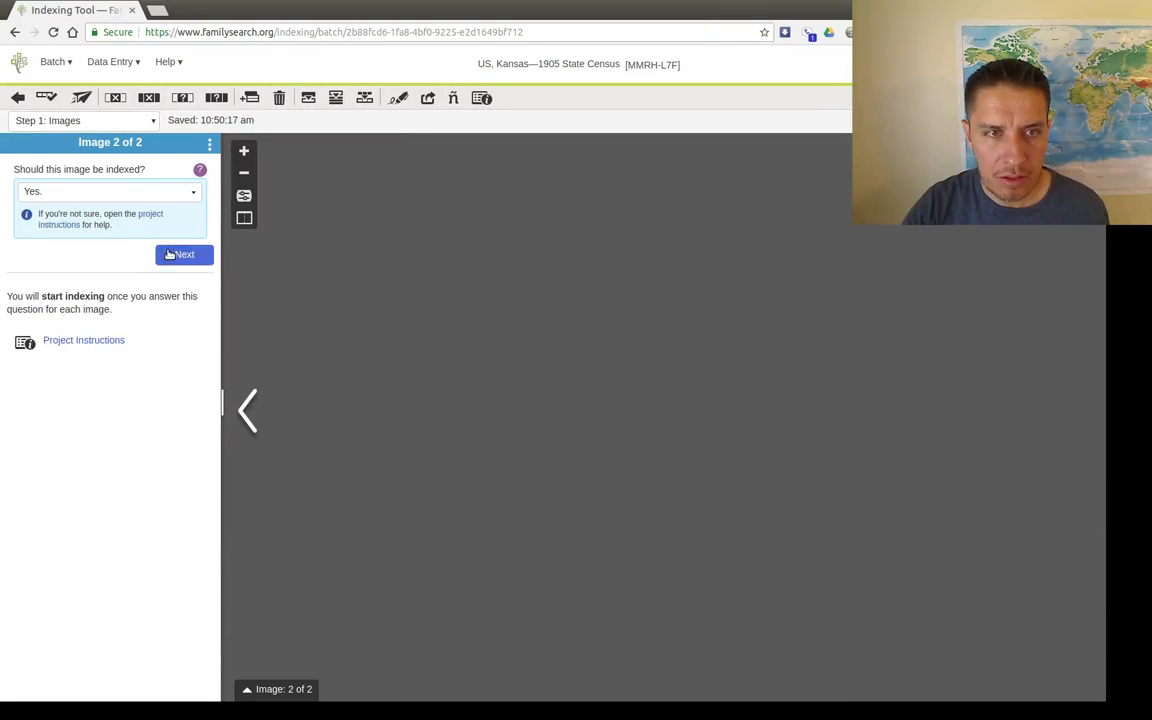
{"action": "left_click", "coordinate": [82, 232]}
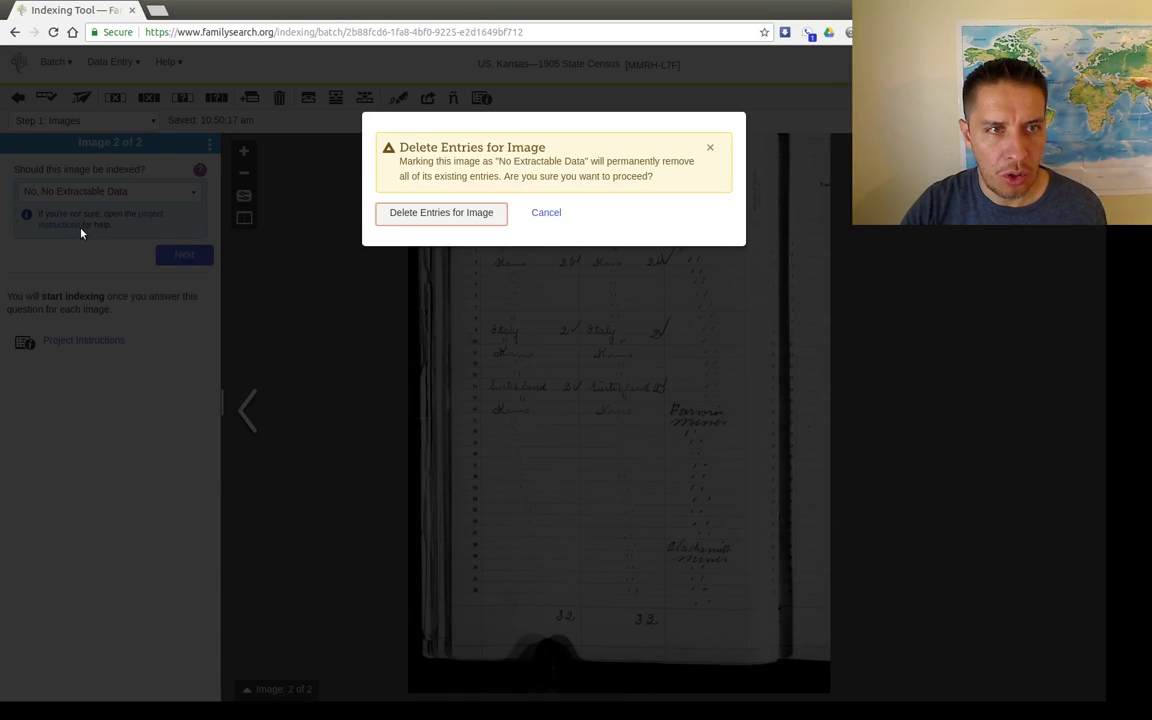
{"action": "left_click", "coordinate": [424, 214]}
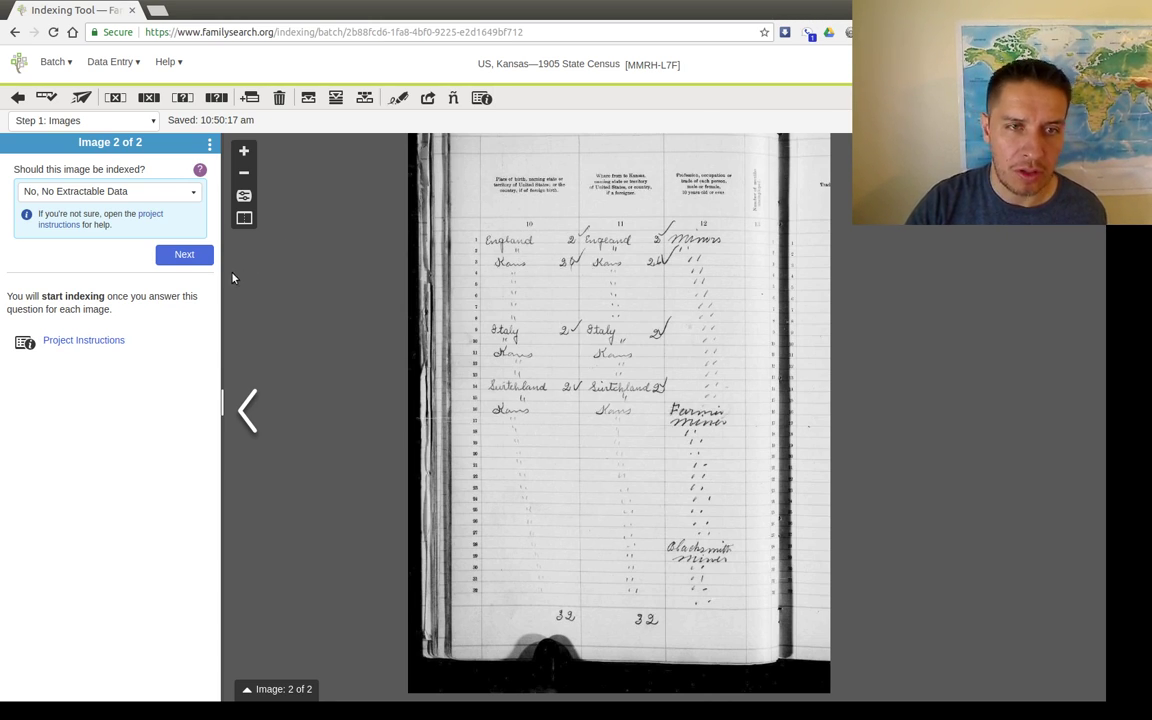
{"action": "left_click", "coordinate": [179, 258]}
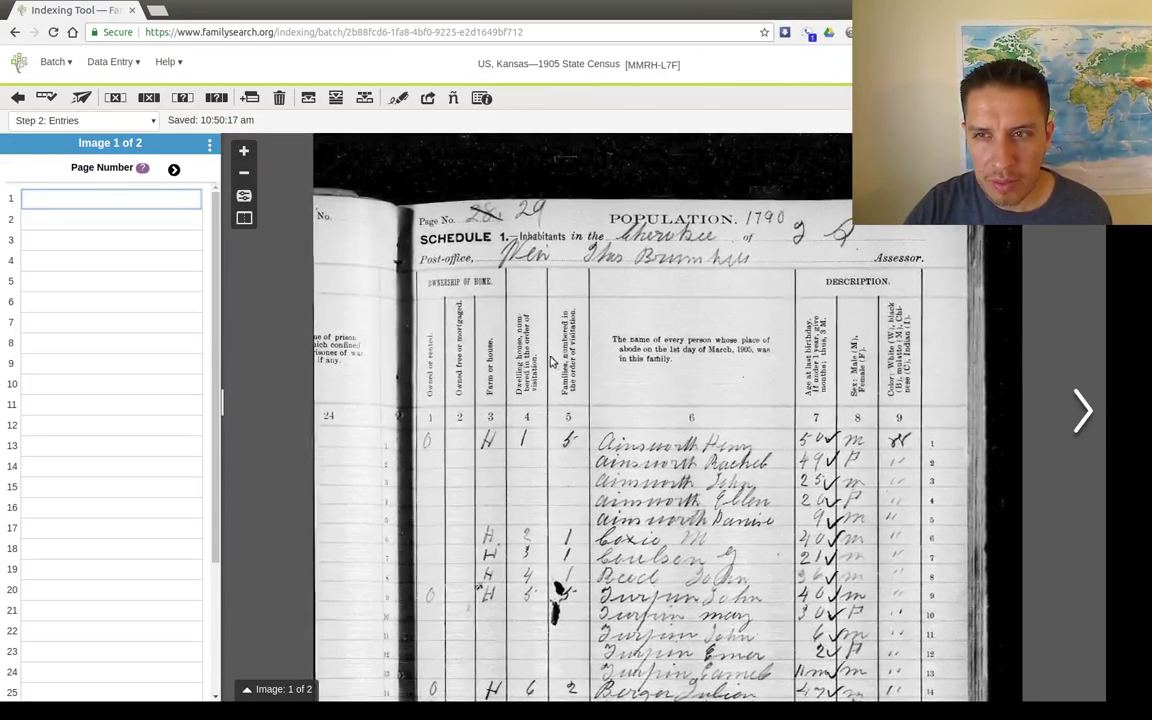
Enter page number 29 for all 32 entries of image 1
{"action": "left_click_drag", "start_coordinate": [505, 431], "coordinate": [485, 310]}
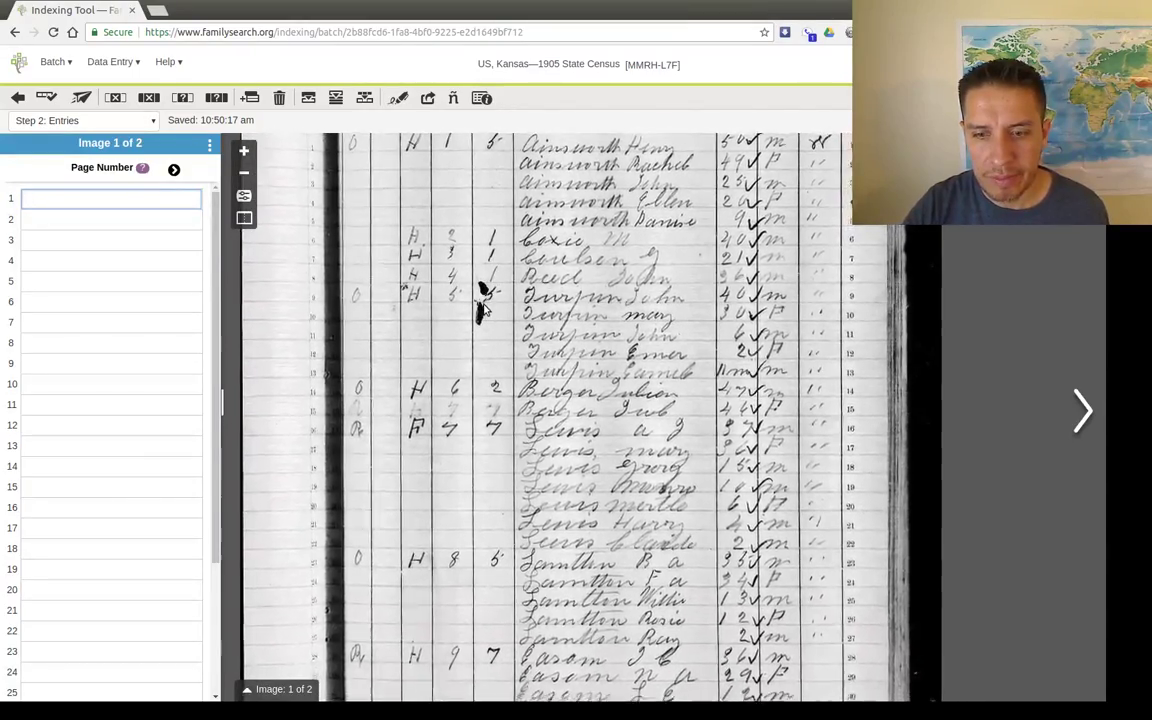
{"action": "type", "text": "29"}
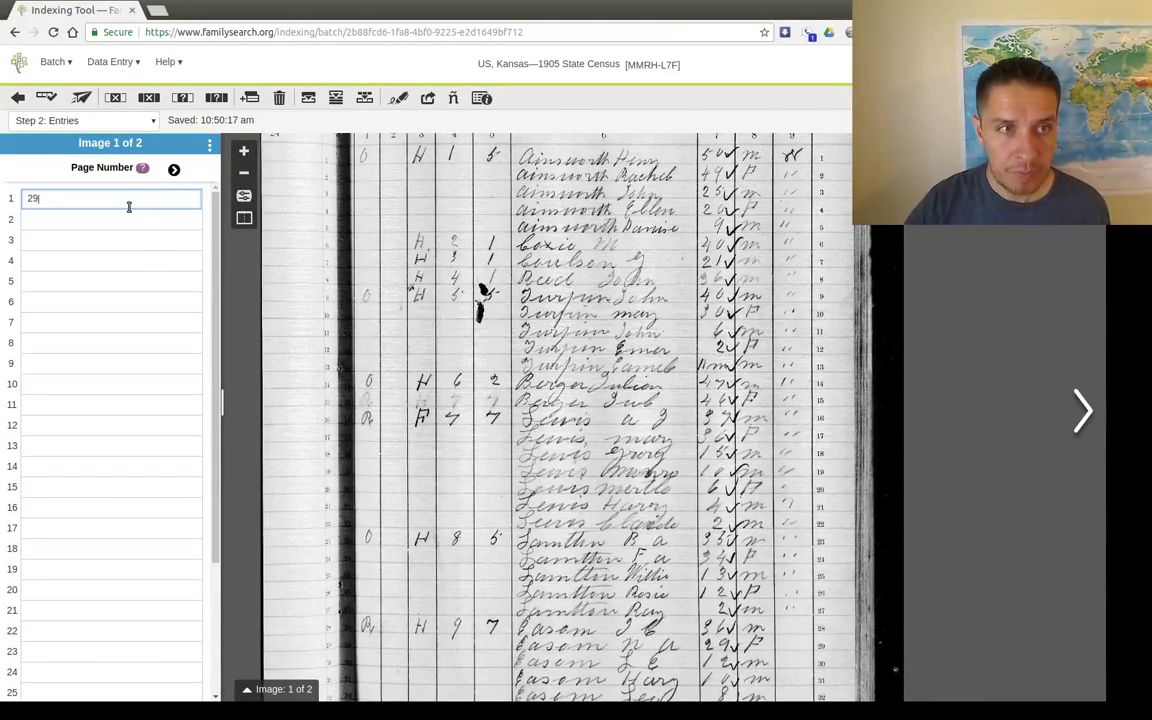
{"action": "left_click", "coordinate": [173, 170]}
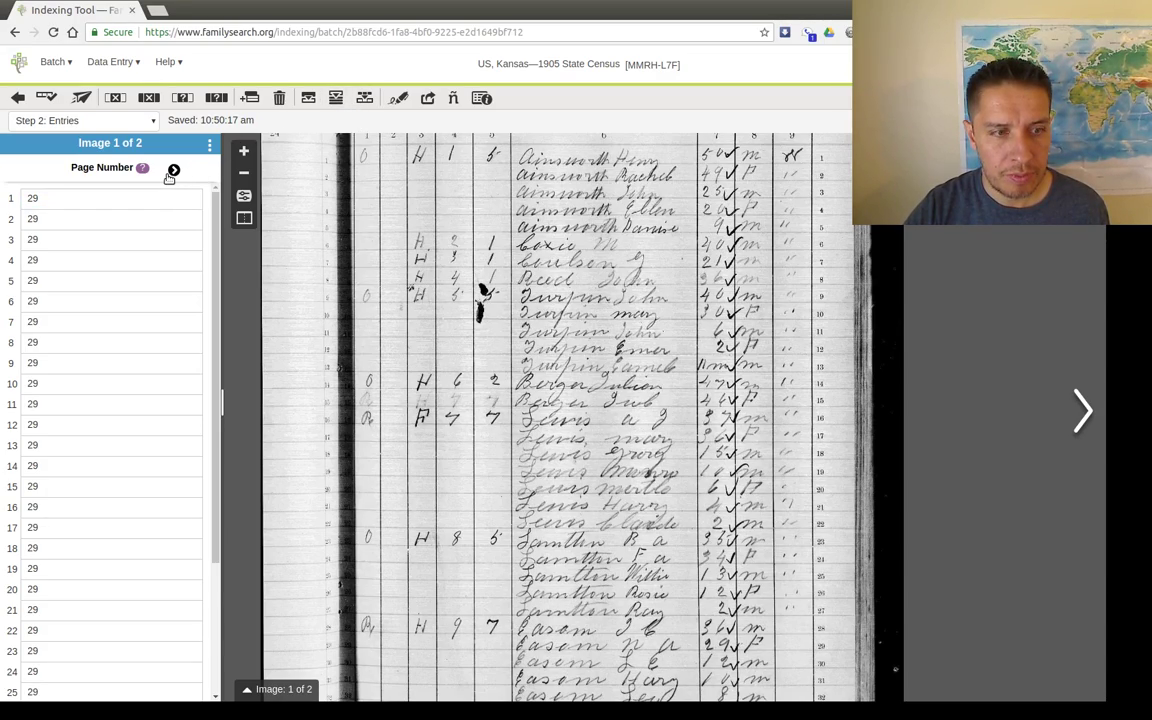
{"action": "scroll", "coordinate": [474, 520], "scroll_direction": "down", "scroll_amount": 2}
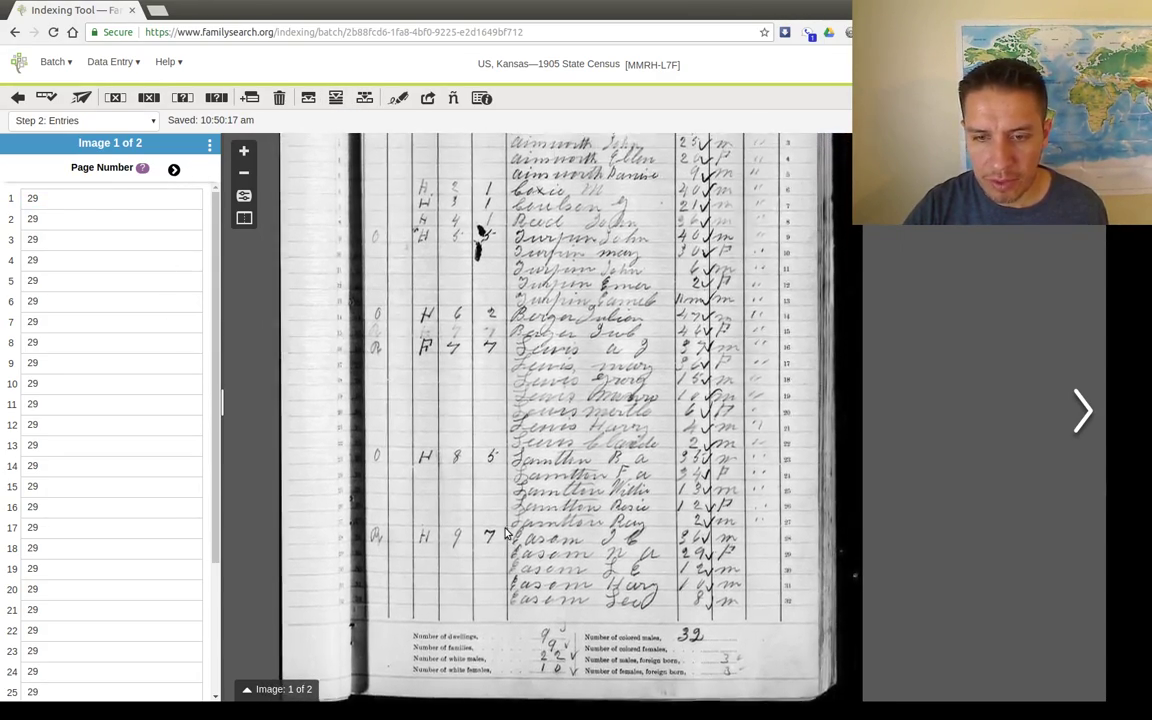
{"action": "scroll", "coordinate": [64, 605], "scroll_direction": "down", "scroll_amount": 3}
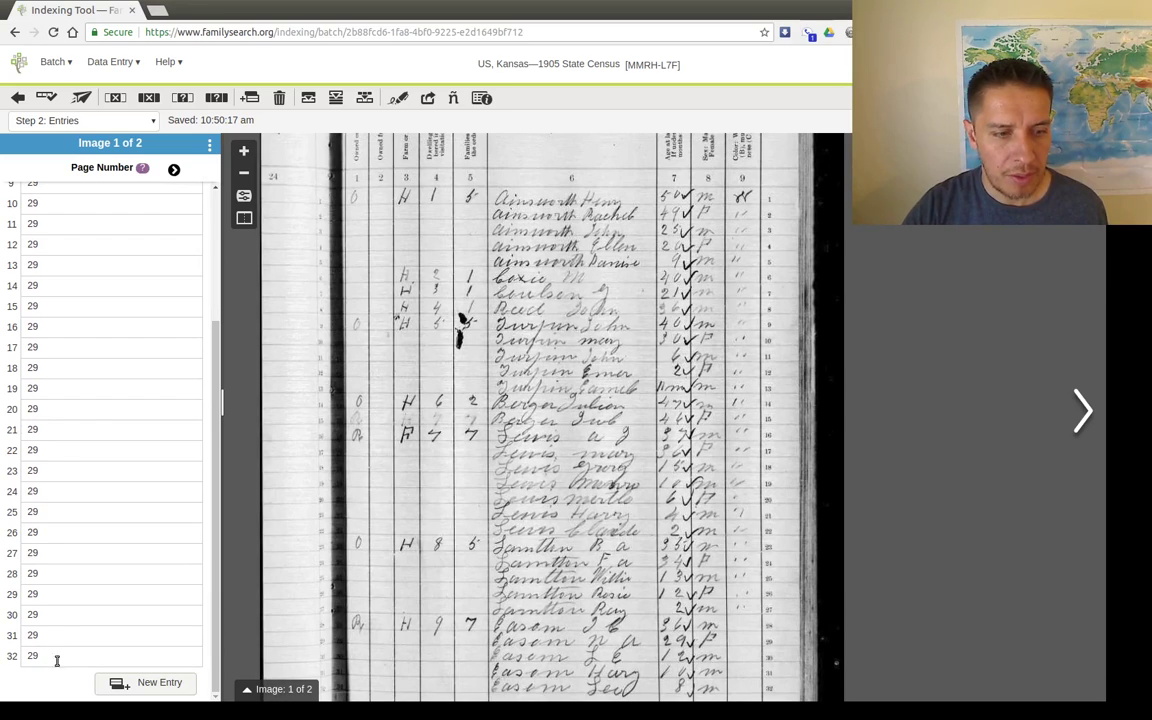
{"action": "left_click", "coordinate": [112, 62]}
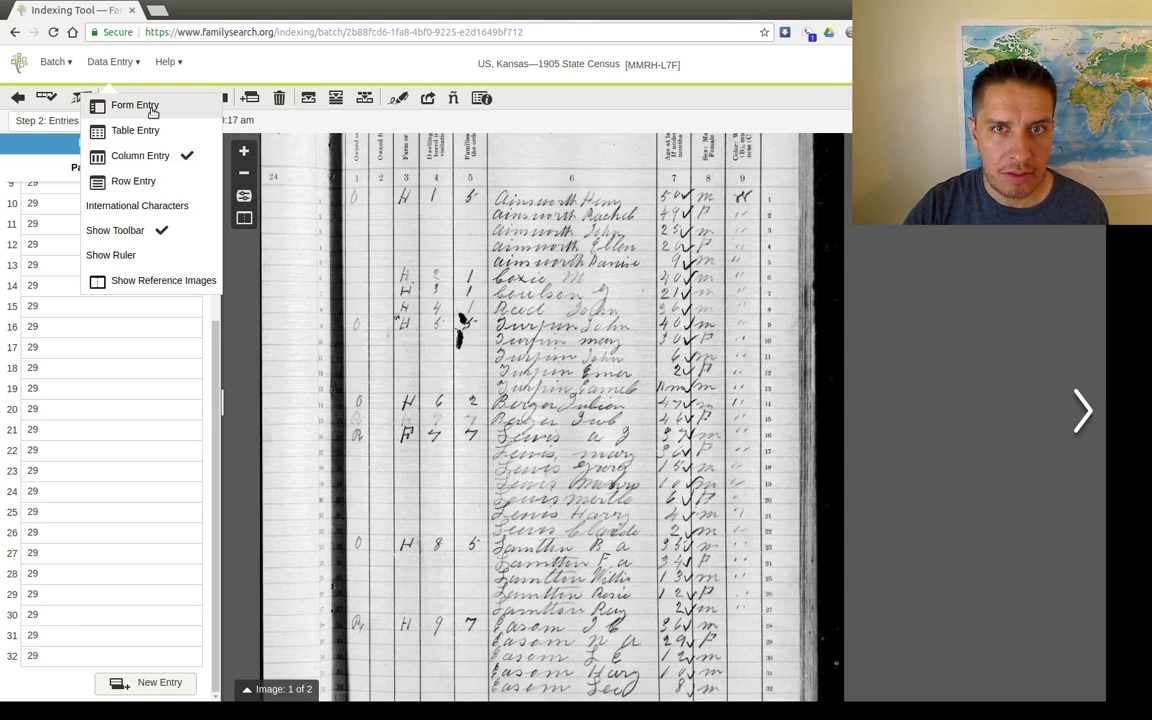
{"action": "left_click", "coordinate": [232, 61]}
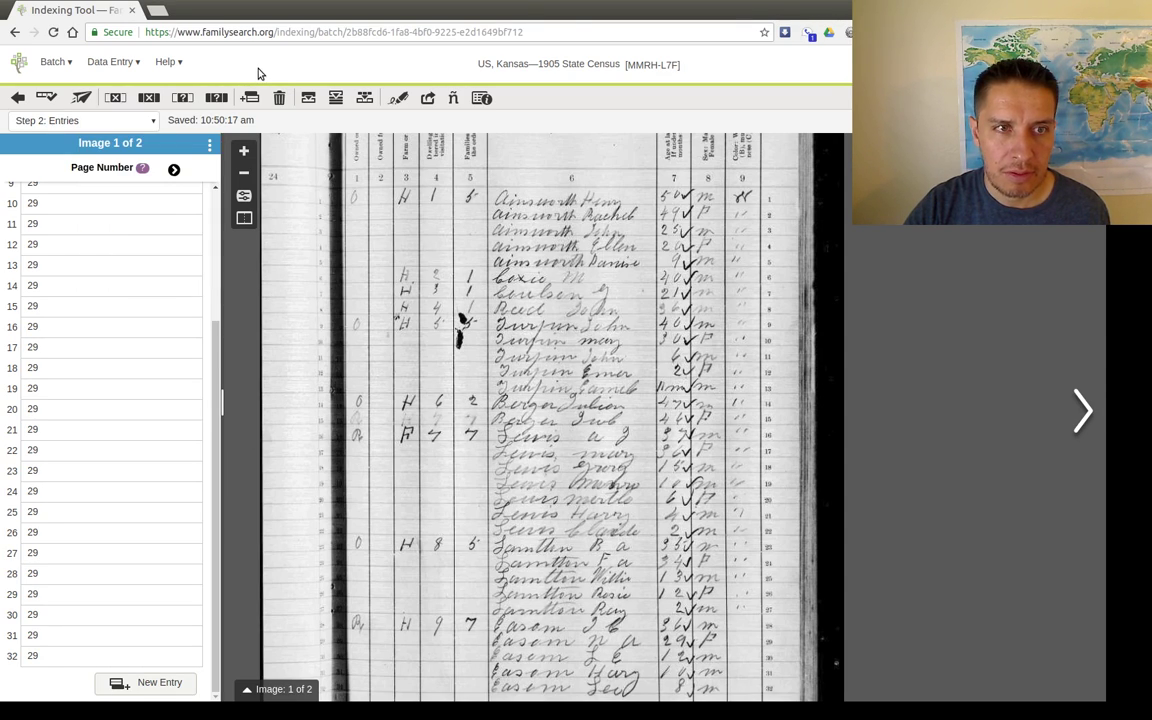
Enter record numbers 1 to 12 for entries 1 to 12, 3 for entry 13, and 14 and 15 for entries 14 and 15
{"action": "left_click", "coordinate": [173, 170]}
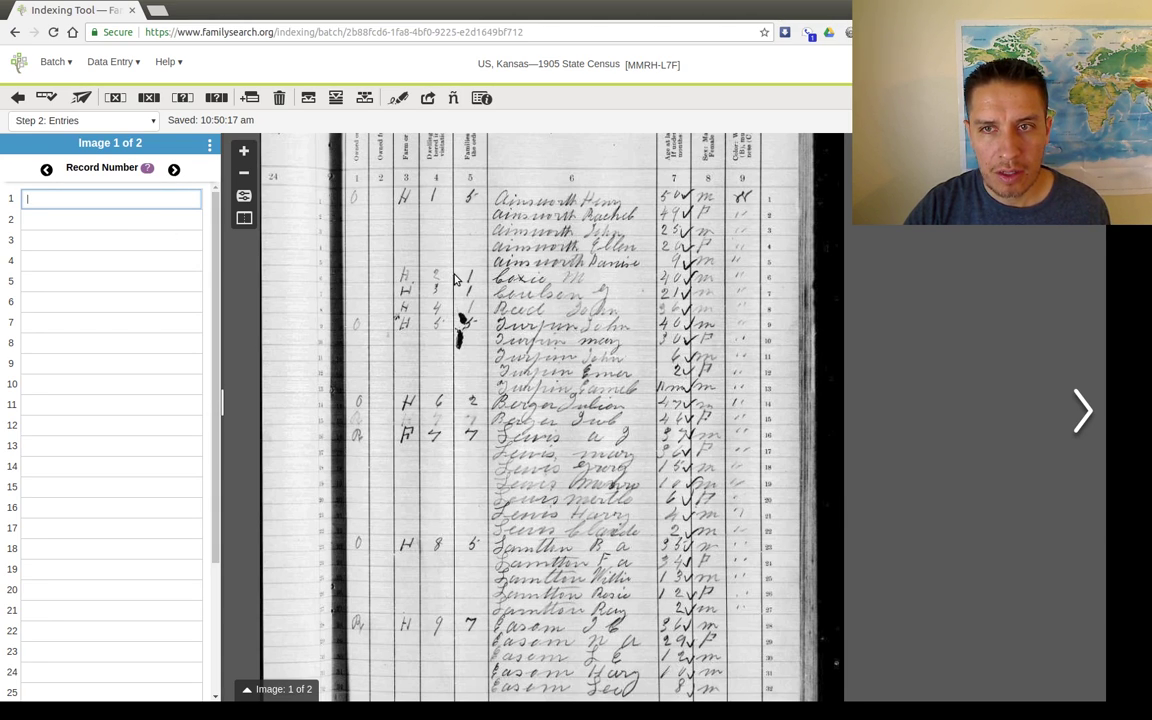
{"action": "type", "text": "1 2 3 4 "}
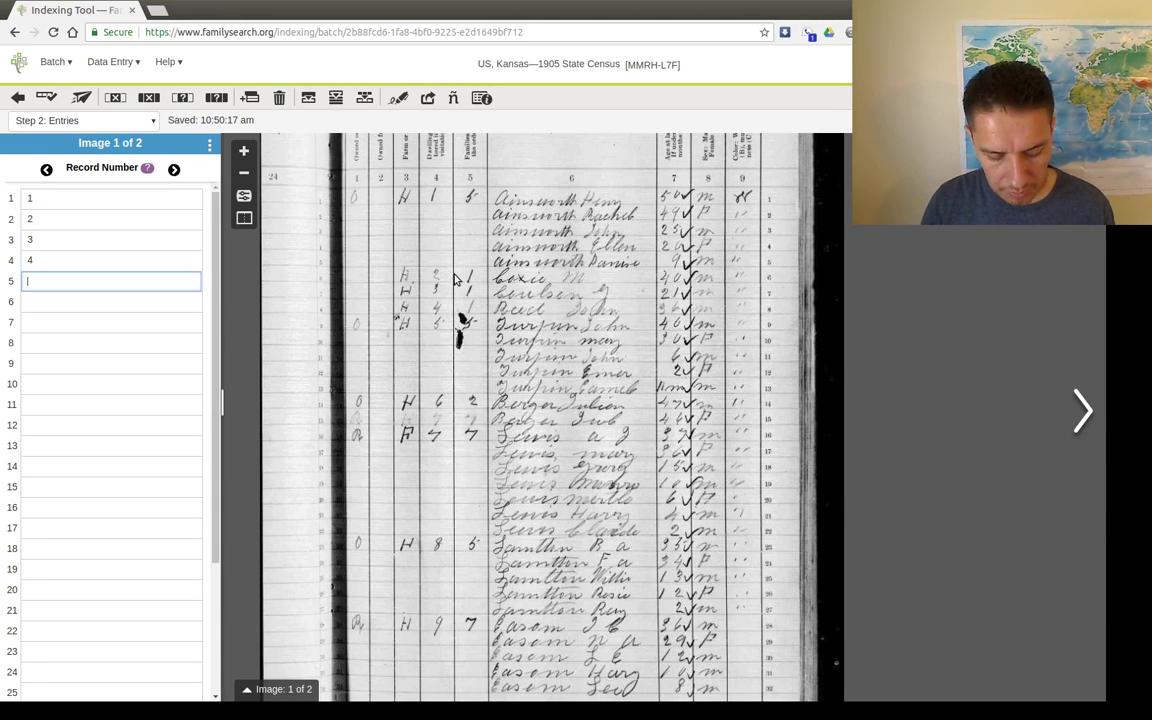
{"action": "type", "text": "5 6"}
{"action": "key", "text": "Return"}
{"action": "type", "text": "7"}
{"action": "key", "text": "Return"}
{"action": "type", "text": "8"}
{"action": "key", "text": "Return"}
{"action": "type", "text": "9"}
{"action": "key", "text": "Return"}
{"action": "type", "text": "101 11 12 3 14 15"}
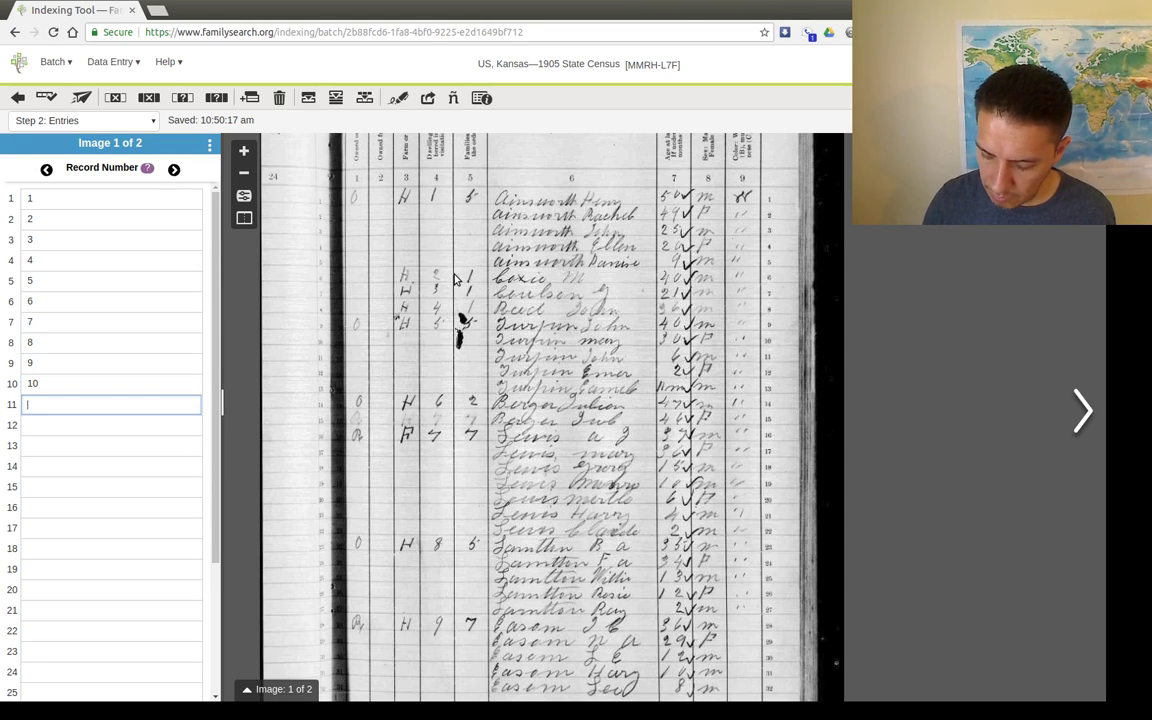
Enter record numbers 16 to 32 for entries 16 to 32, correcting the misnumbered ones from entry 17 onward
{"action": "type", "text": " 16 18 17 1"}
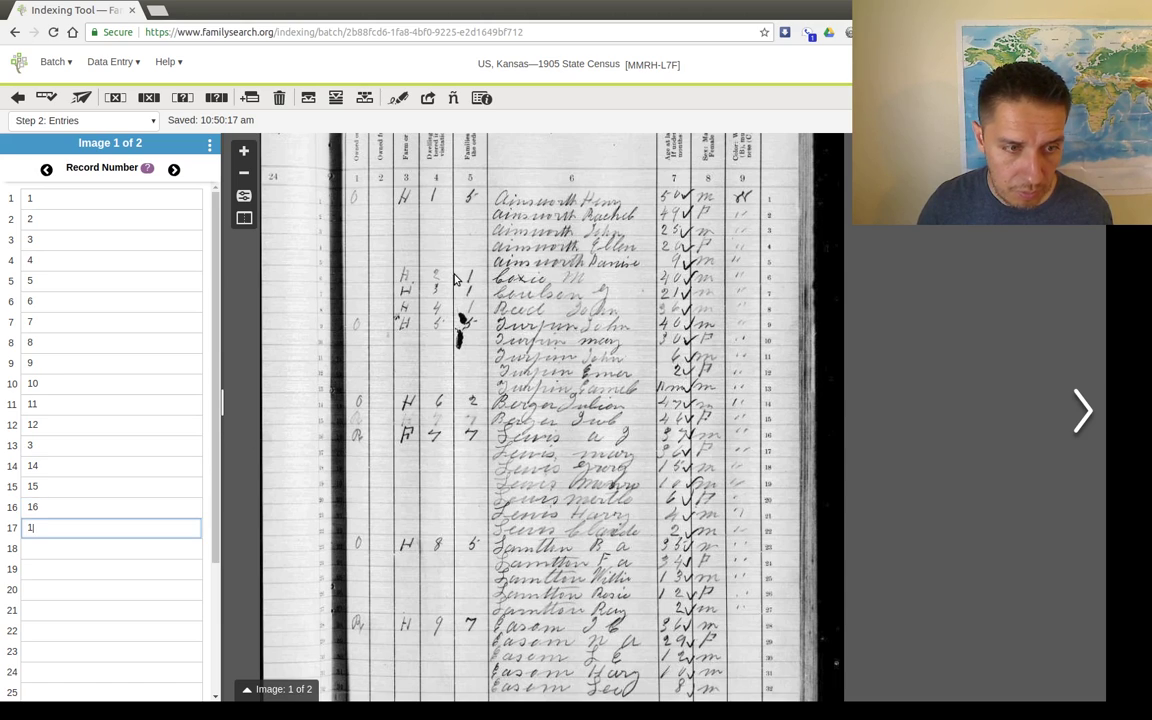
{"action": "key", "text": "Up"}
{"action": "key", "text": "Up"}
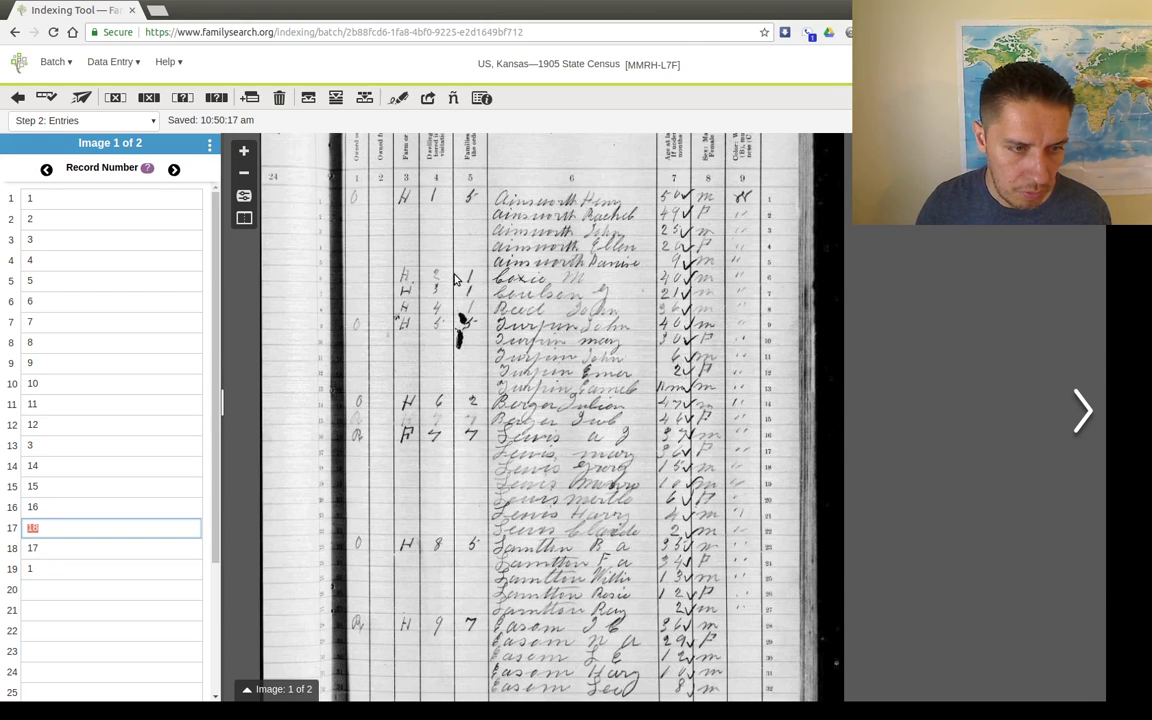
{"action": "type", "text": "17"}
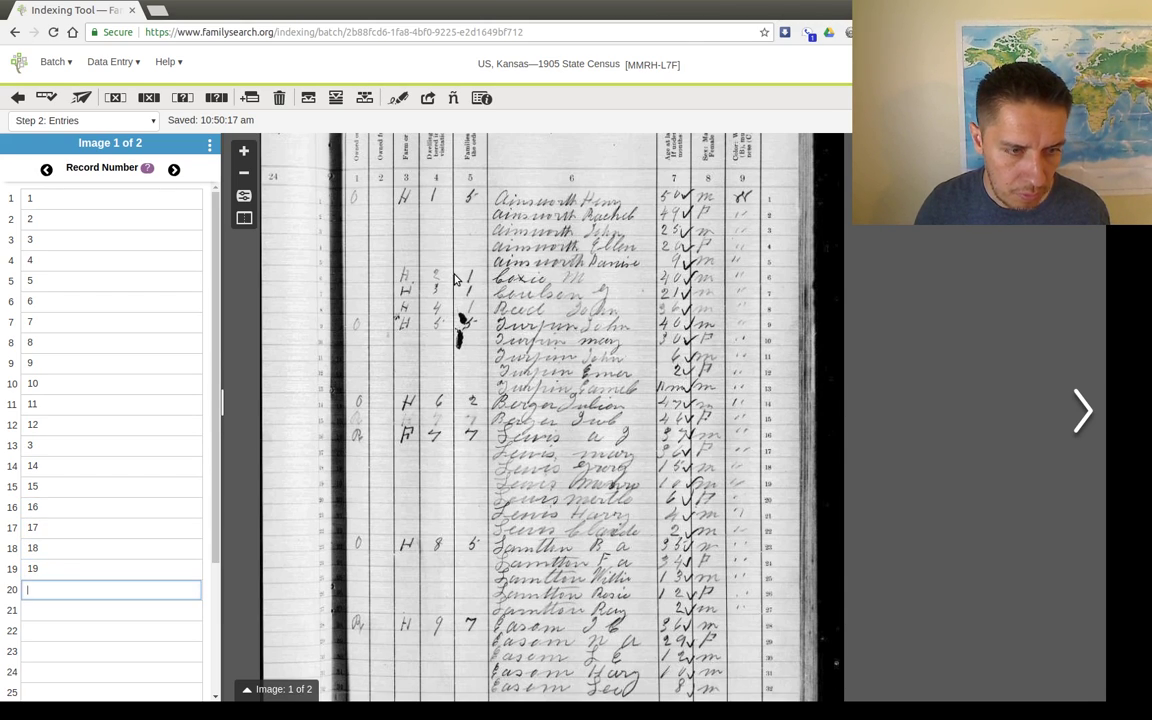
{"action": "type", "text": " 18 19 20 21 22 23 24 25 26 27 28 29 3"}
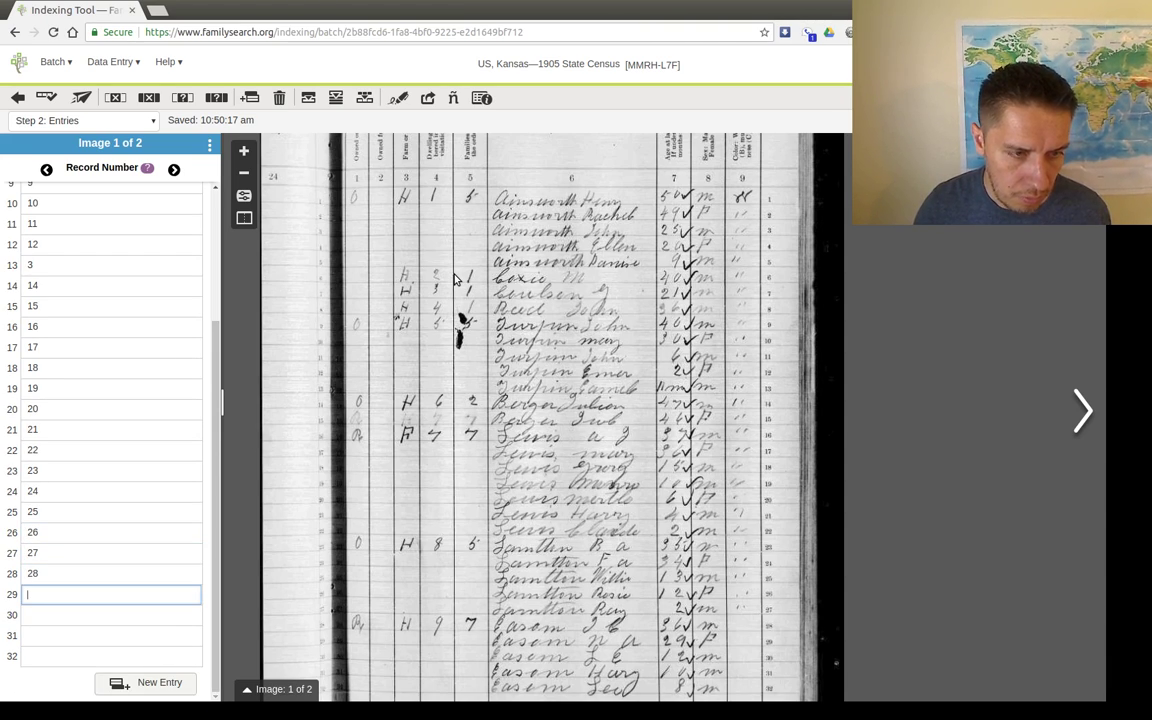
{"action": "type", "text": "0 31 32"}
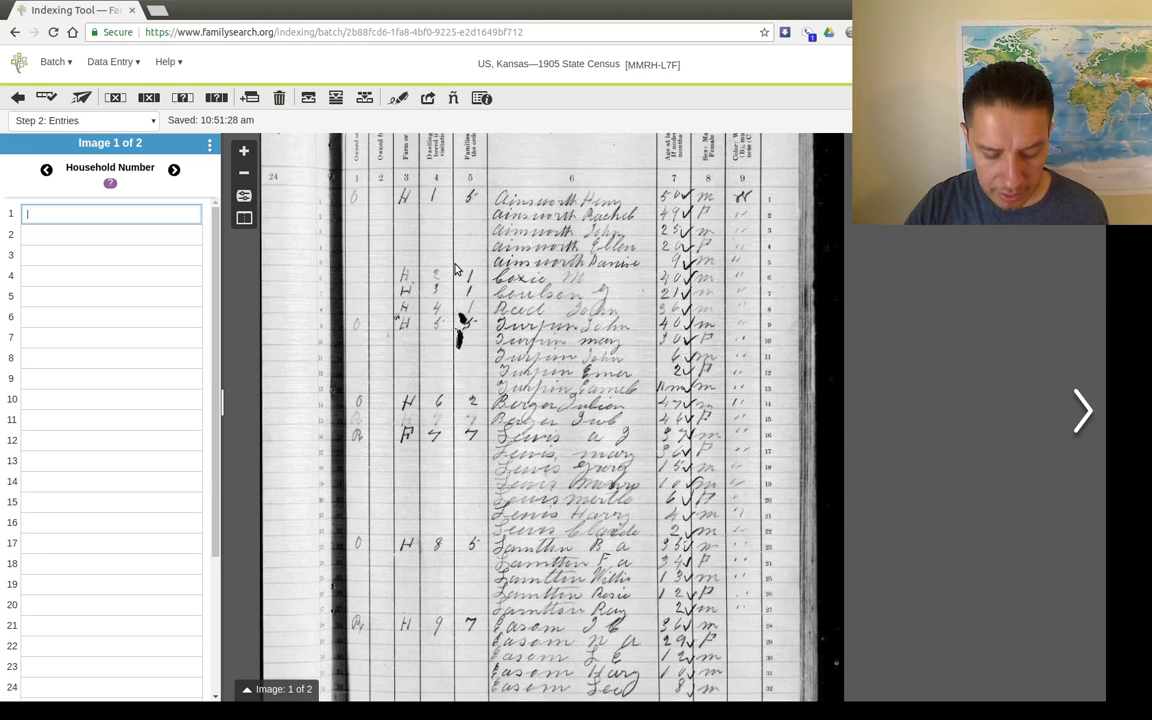
Mark entry 1's household number as blank and consult the field help for Household Number
{"action": "key", "text": "ctrl+b"}
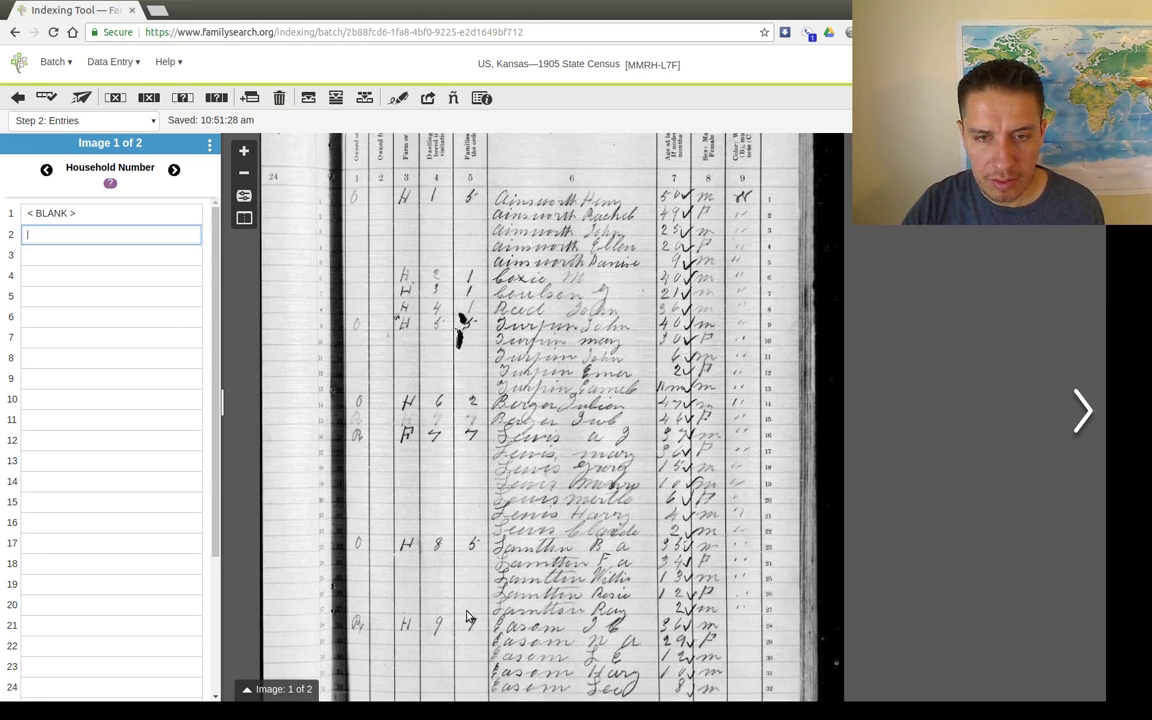
{"action": "left_click", "coordinate": [100, 214]}
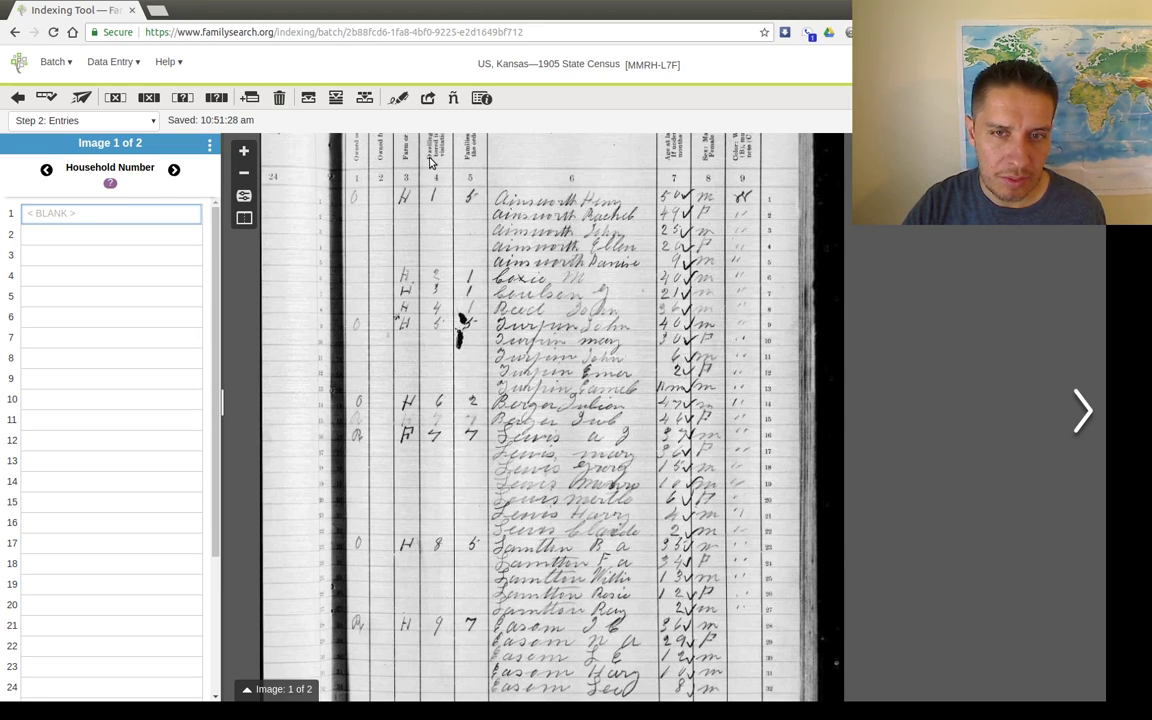
{"action": "left_click", "coordinate": [110, 183]}
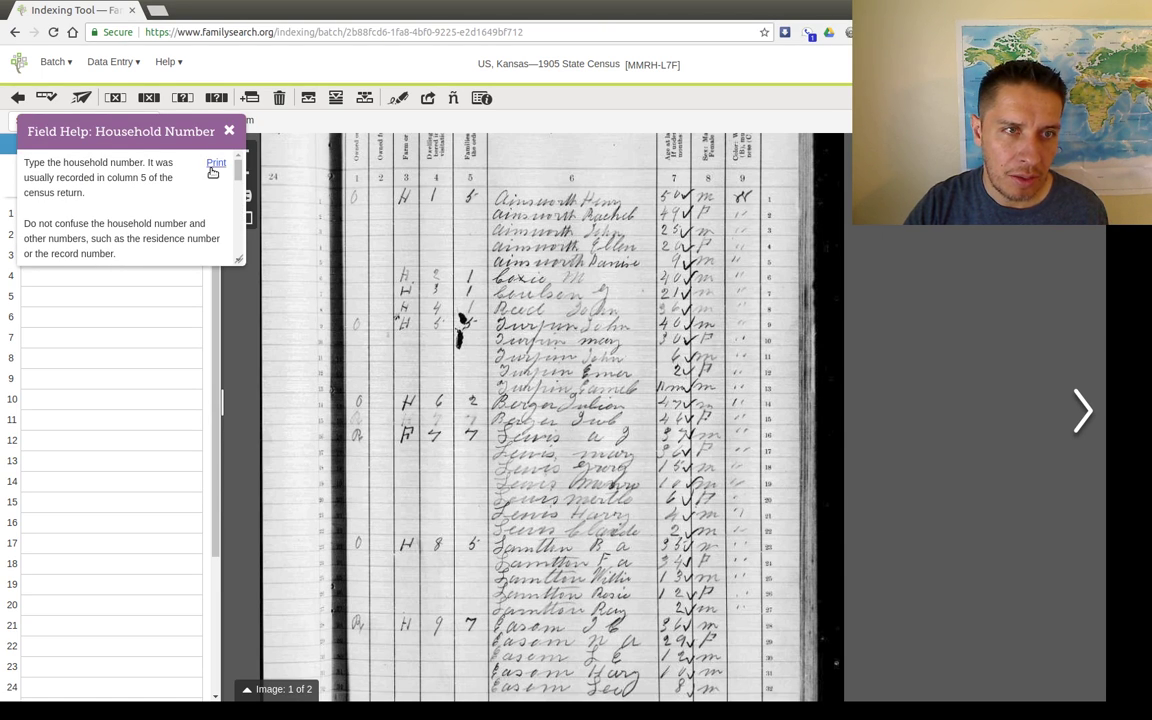
{"action": "left_click", "coordinate": [228, 131]}
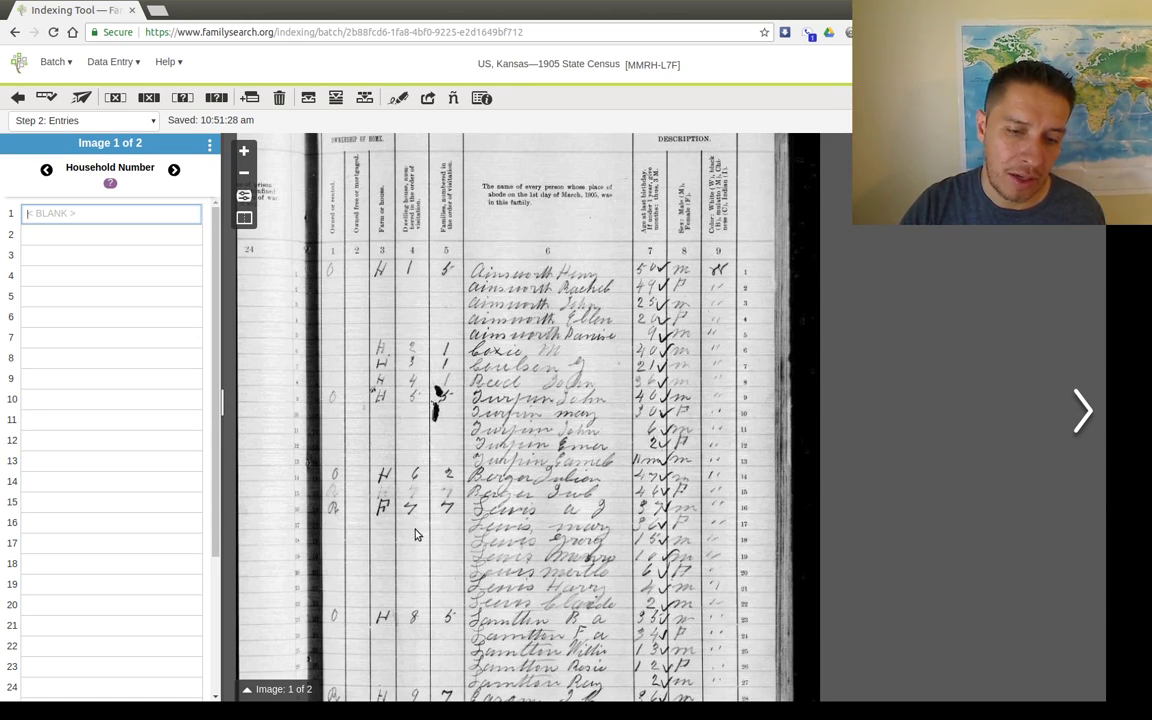
Mark the household number as blank for every entry of image 1
{"action": "left_click_drag", "start_coordinate": [415, 537], "coordinate": [375, 455]}
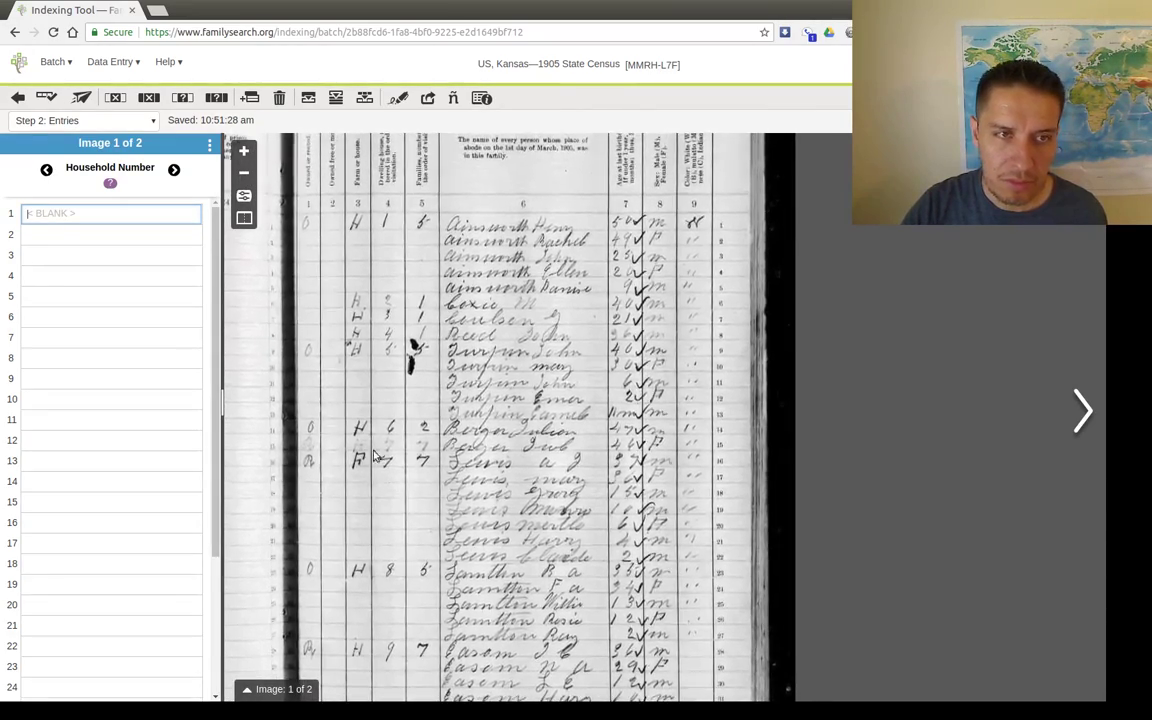
{"action": "left_click", "coordinate": [160, 229]}
{"action": "left_click", "coordinate": [137, 214]}
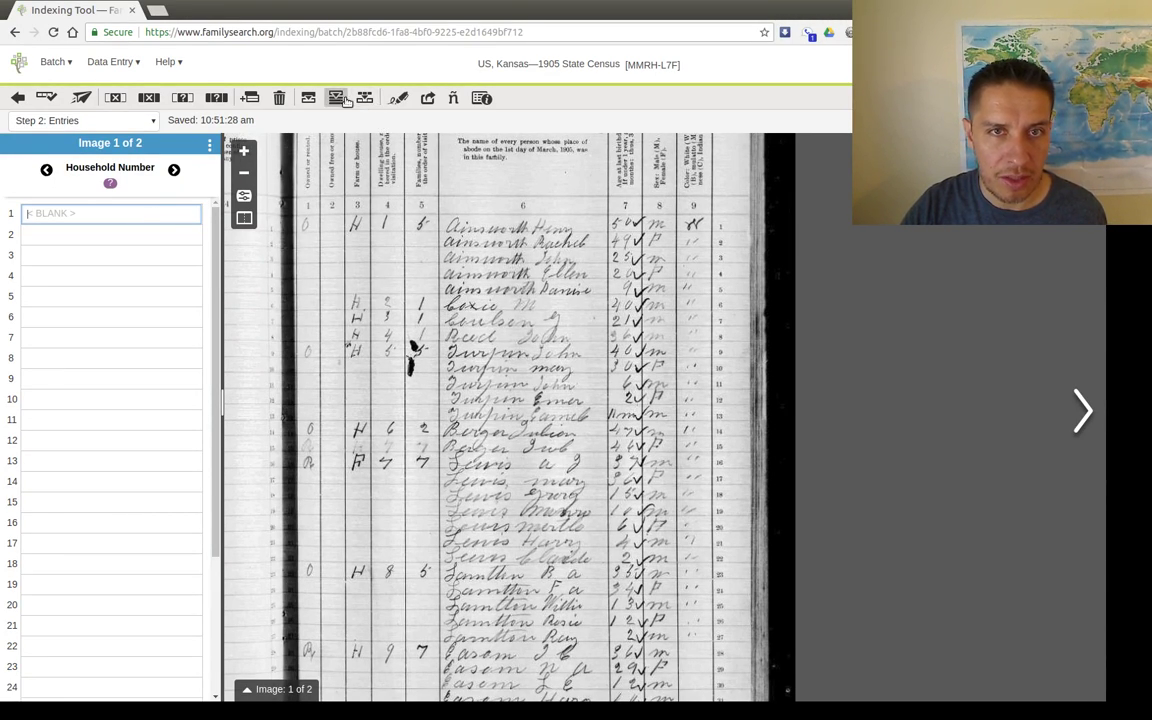
{"action": "left_click", "coordinate": [308, 95]}
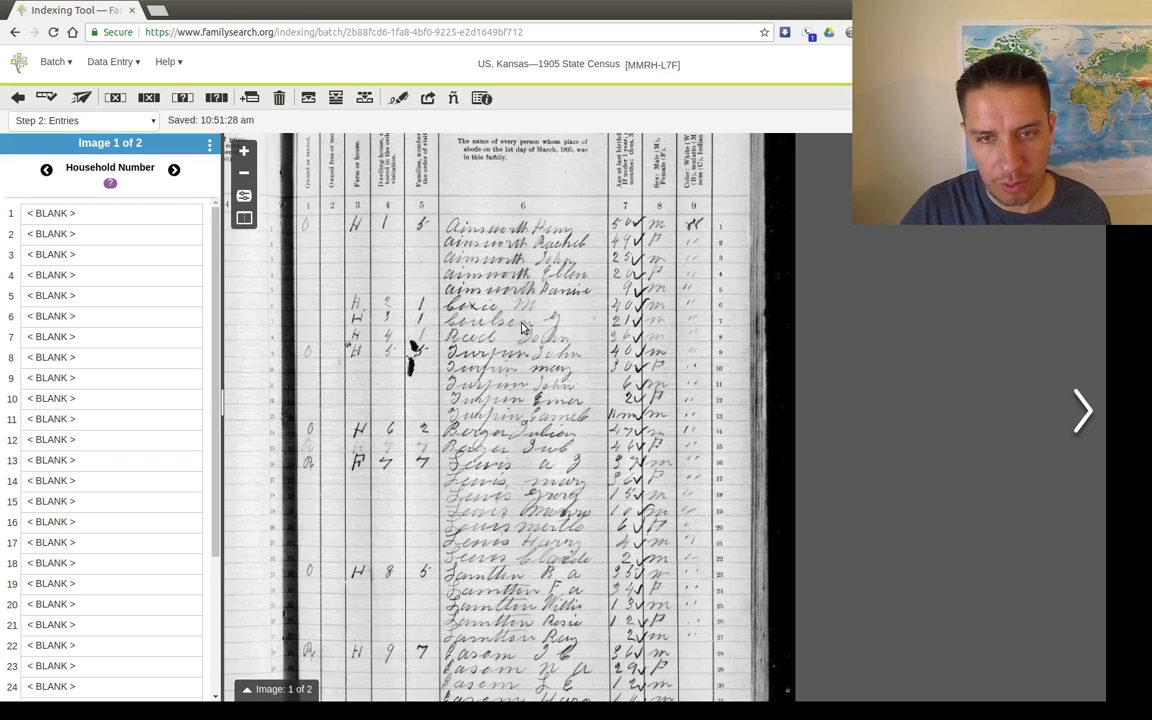
Move on to Given Names and enter the given names of entries 1 to 3 as written on the census page
{"action": "left_click", "coordinate": [174, 171]}
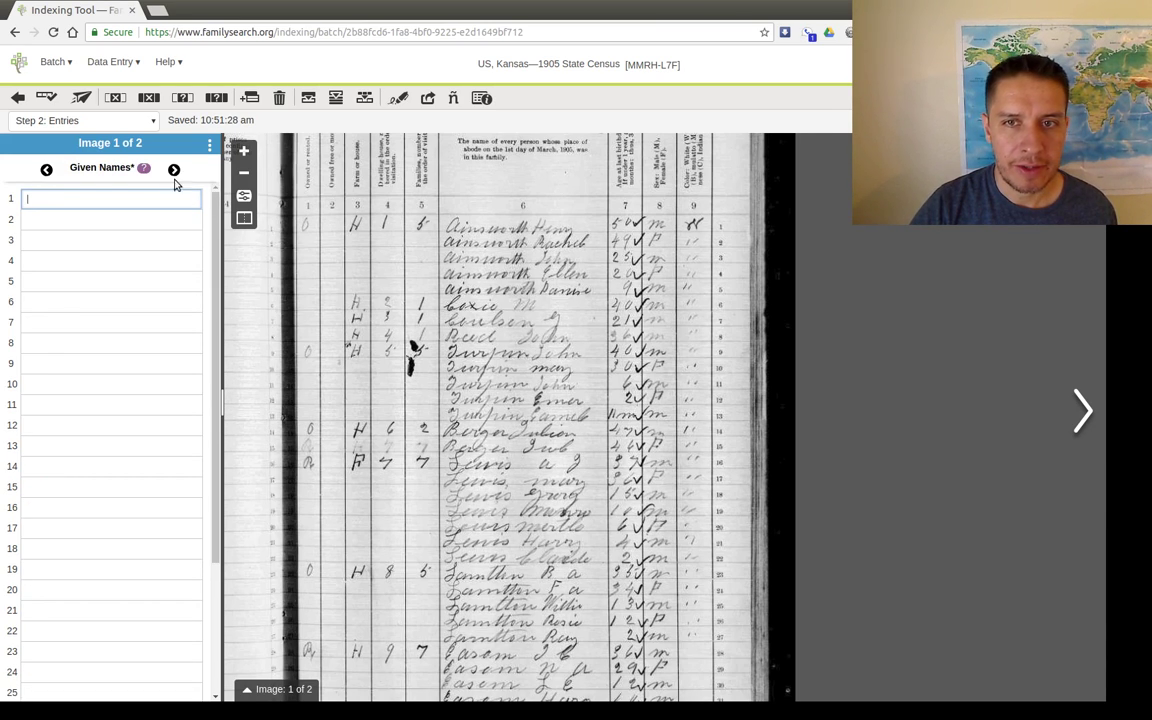
{"action": "scroll", "coordinate": [440, 400], "scroll_direction": "up", "scroll_amount": 3}
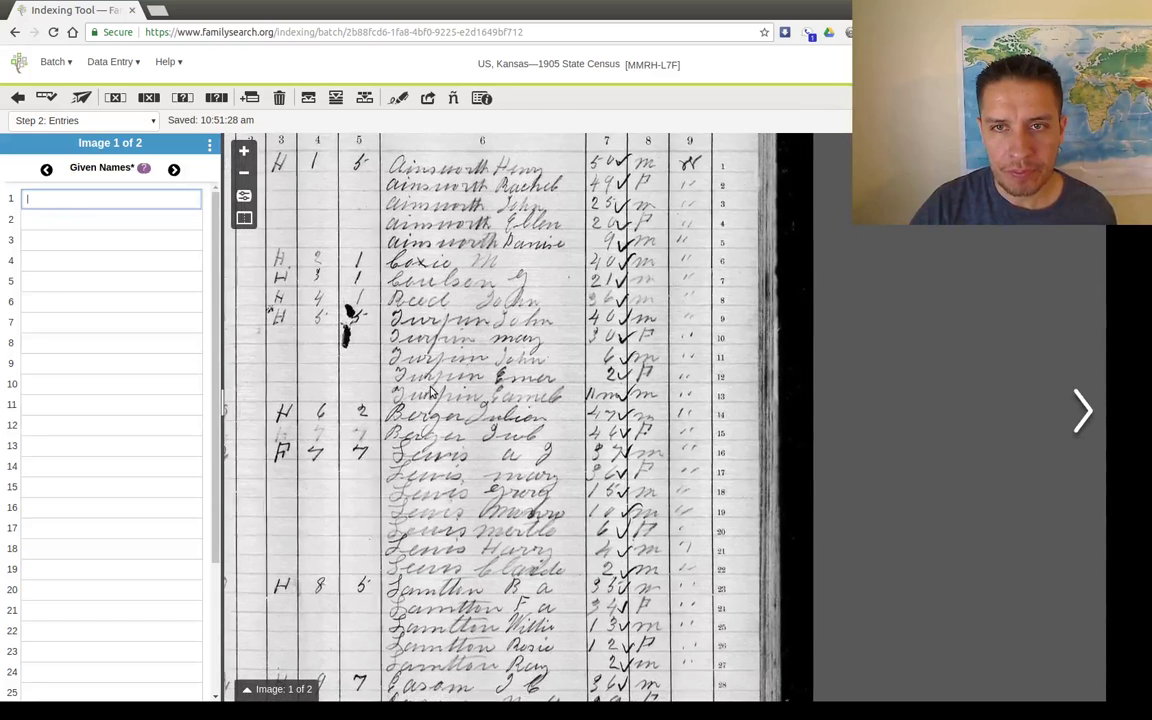
{"action": "type", "text": "Henry"}
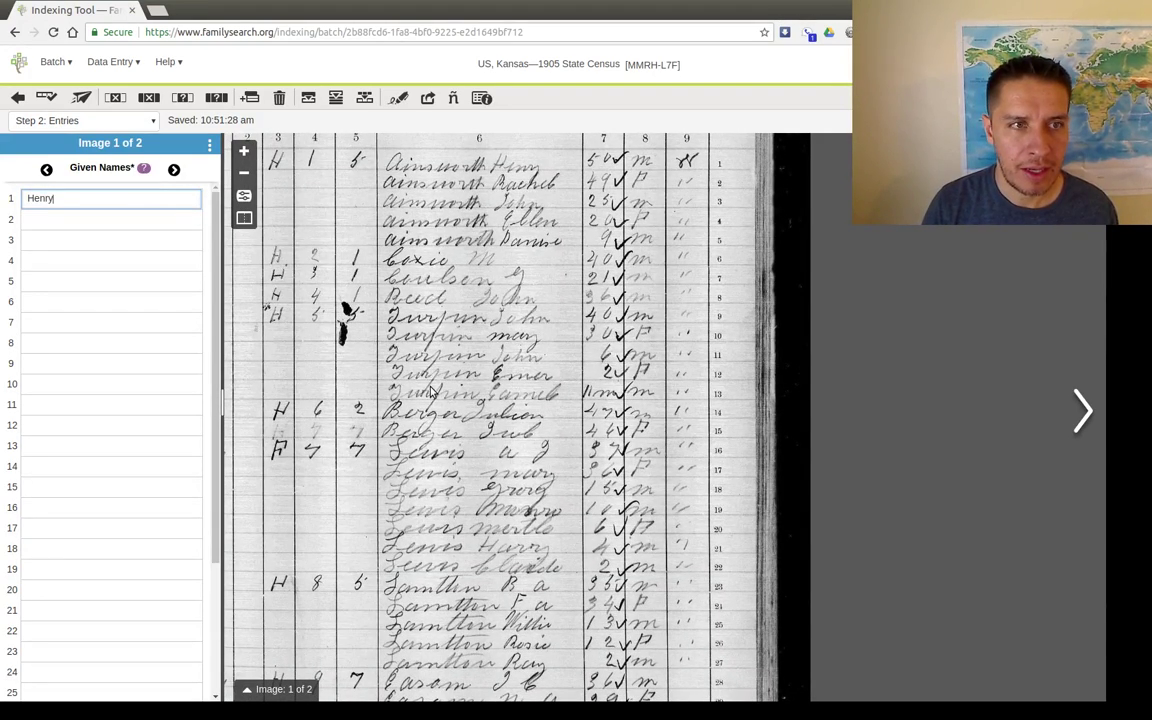
{"action": "key", "text": "Return"}
{"action": "type", "text": "Rachel"}
{"action": "key", "text": "Return"}
{"action": "type", "text": "John"}
{"action": "key", "text": "Return"}
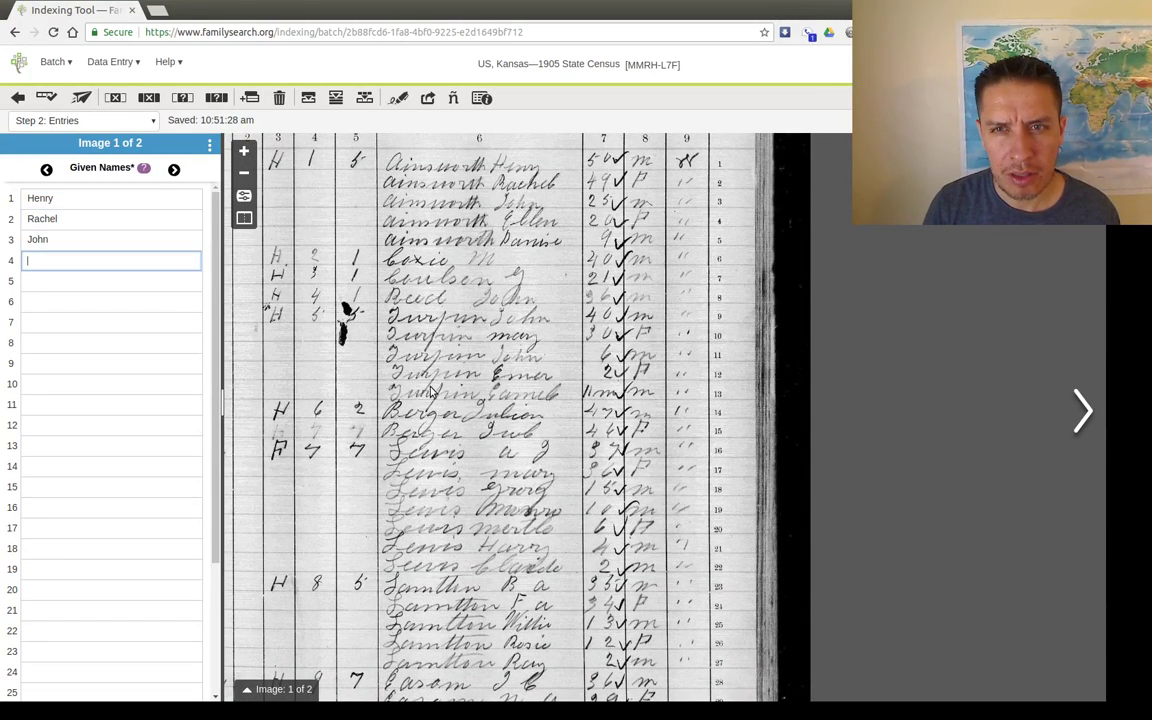
Enter the given names of entries 4 and 5 from the census page, correcting the spelling of entry 5
{"action": "type", "text": "Ellen"}
{"action": "key", "text": "Return"}
{"action": "type", "text": "Danise"}
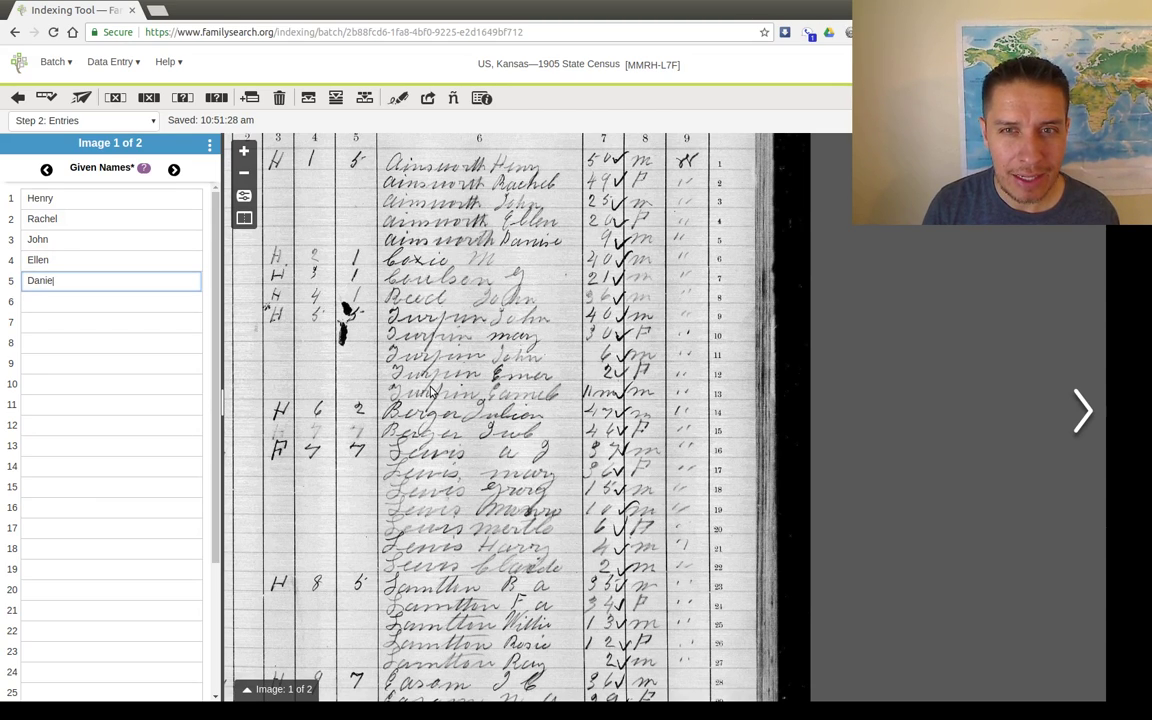
{"action": "key", "text": "BackSpace"}
{"action": "key", "text": "BackSpace"}
{"action": "key", "text": "BackSpace"}
{"action": "type", "text": "ise"}
{"action": "key", "text": "Return"}
Enter initials as the given names of entries 6 and 7, correcting entry 7's initial, and the given name of entry 8
{"action": "type", "text": "M"}
{"action": "key", "text": "Return"}
{"action": "type", "text": "Y"}
{"action": "key", "text": "Return"}
{"action": "type", "text": "John"}
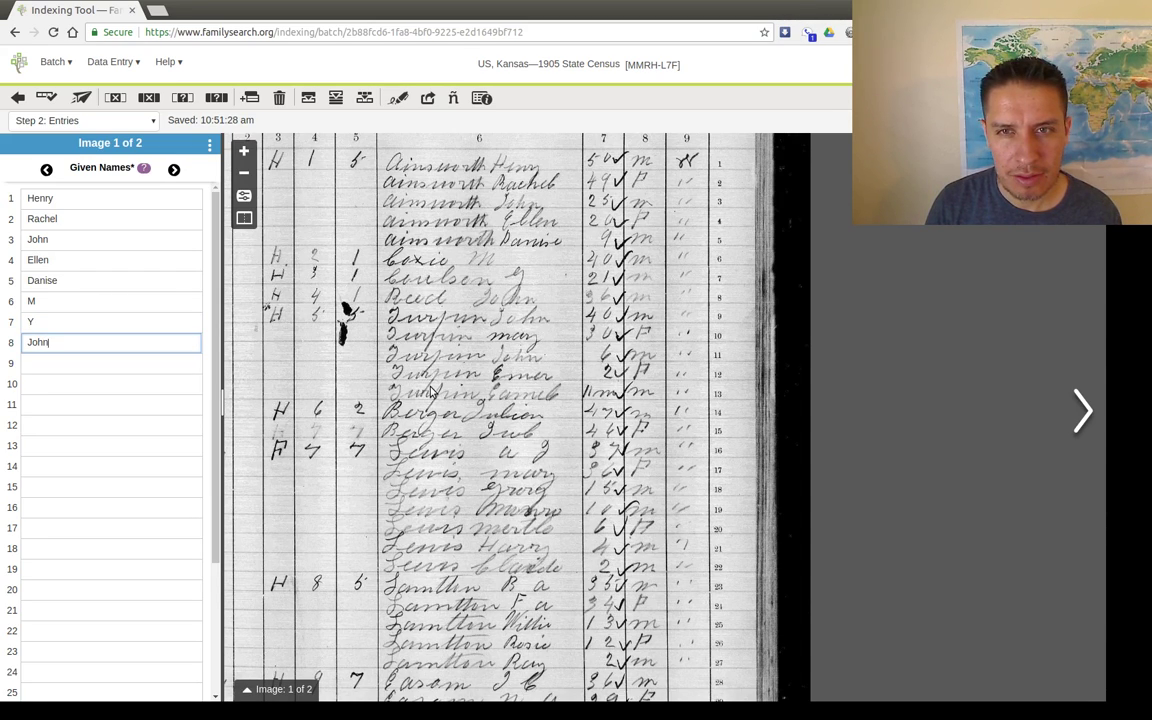
{"action": "key", "text": "Up"}
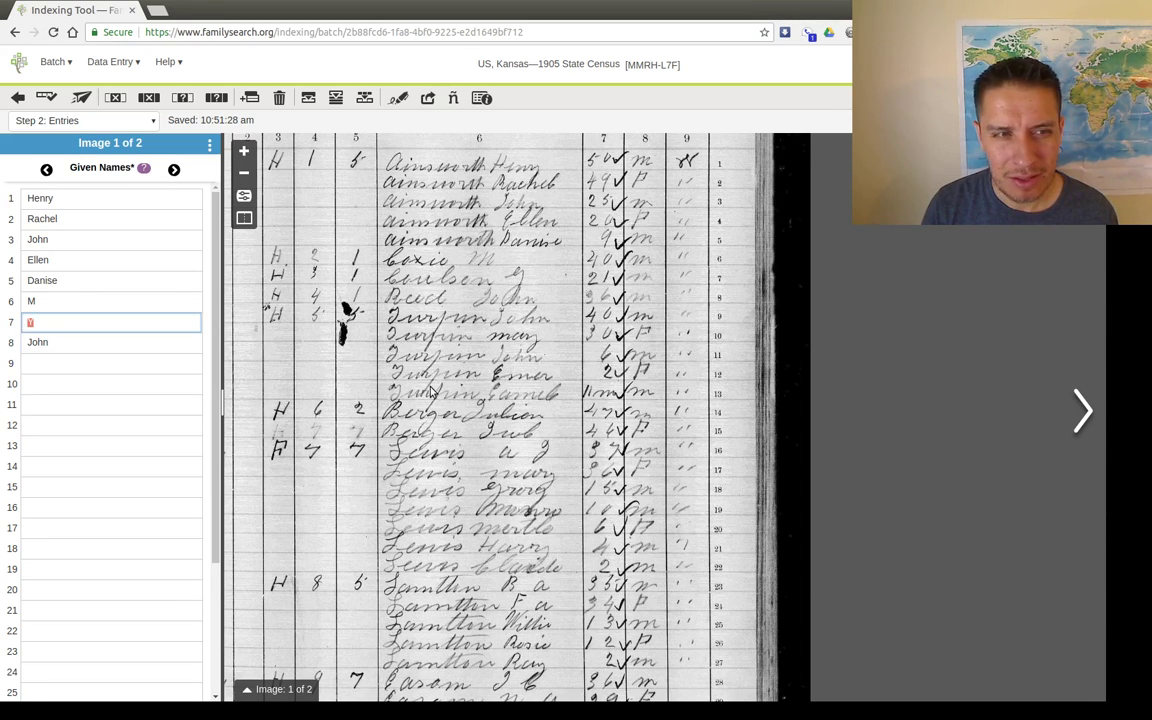
{"action": "type", "text": "J"}
{"action": "key", "text": "Return"}
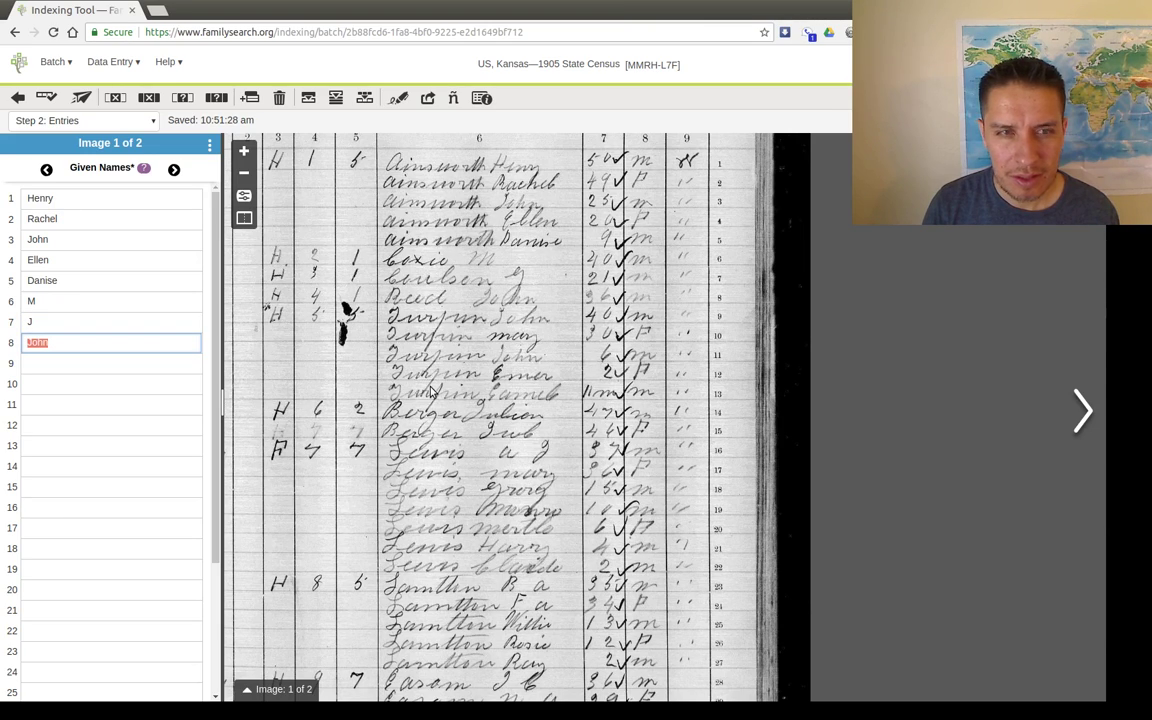
{"action": "key", "text": "Return"}
Enter the given names of entries 9 to 12 as read from the census page
{"action": "type", "text": "John"}
{"action": "key", "text": "Return"}
{"action": "type", "text": "May"}
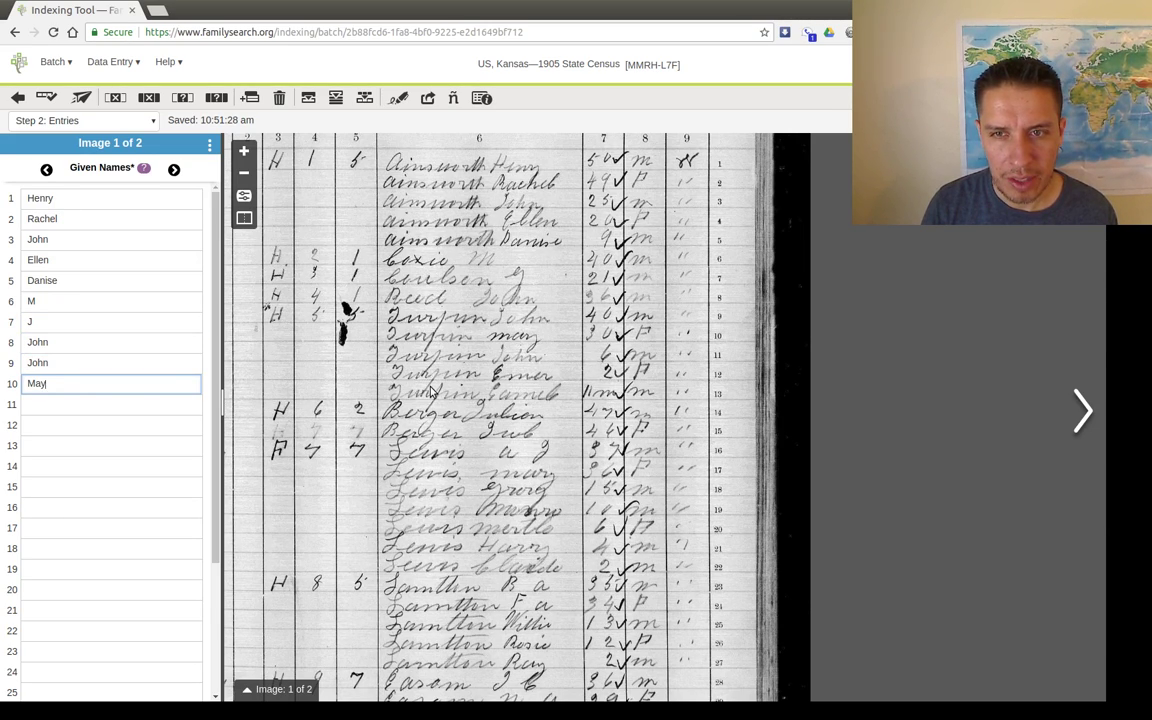
{"action": "key", "text": "Return"}
{"action": "type", "text": "John"}
{"action": "key", "text": "Return"}
{"action": "type", "text": "Emer"}
{"action": "key", "text": "Return"}
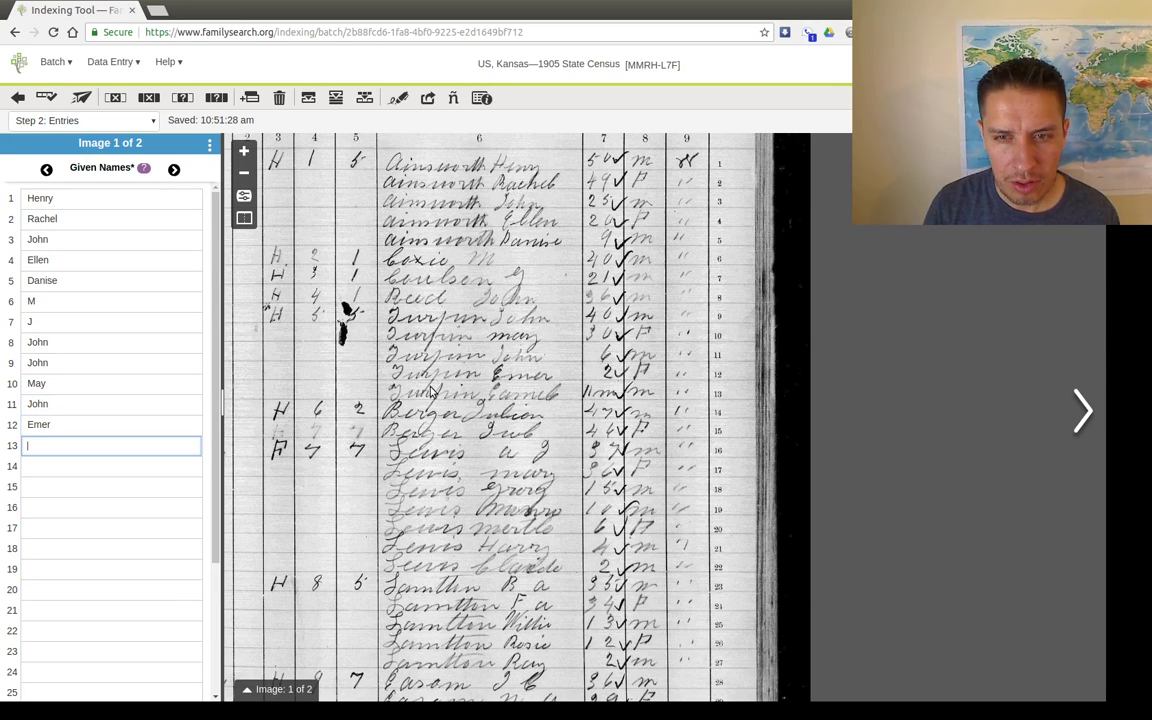
Enter the given names of entries 13 and 14, replacing the first reading of entry 13 with a new one
{"action": "type", "text": "E"}
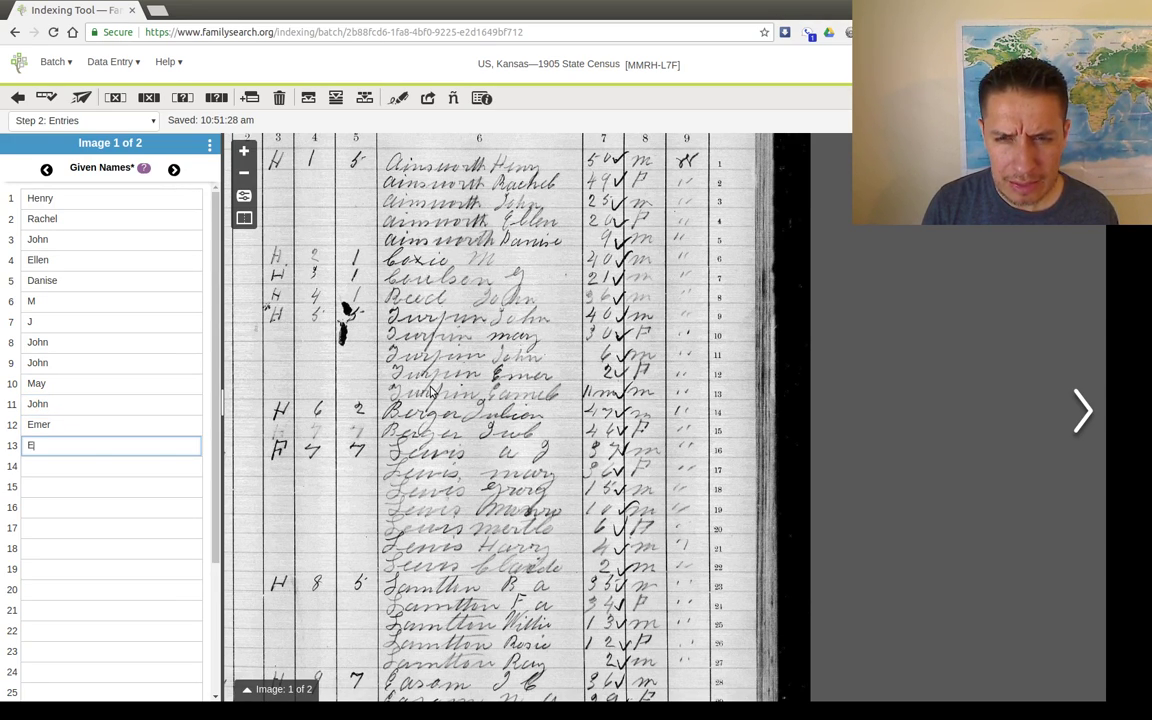
{"action": "type", "text": "ame"}
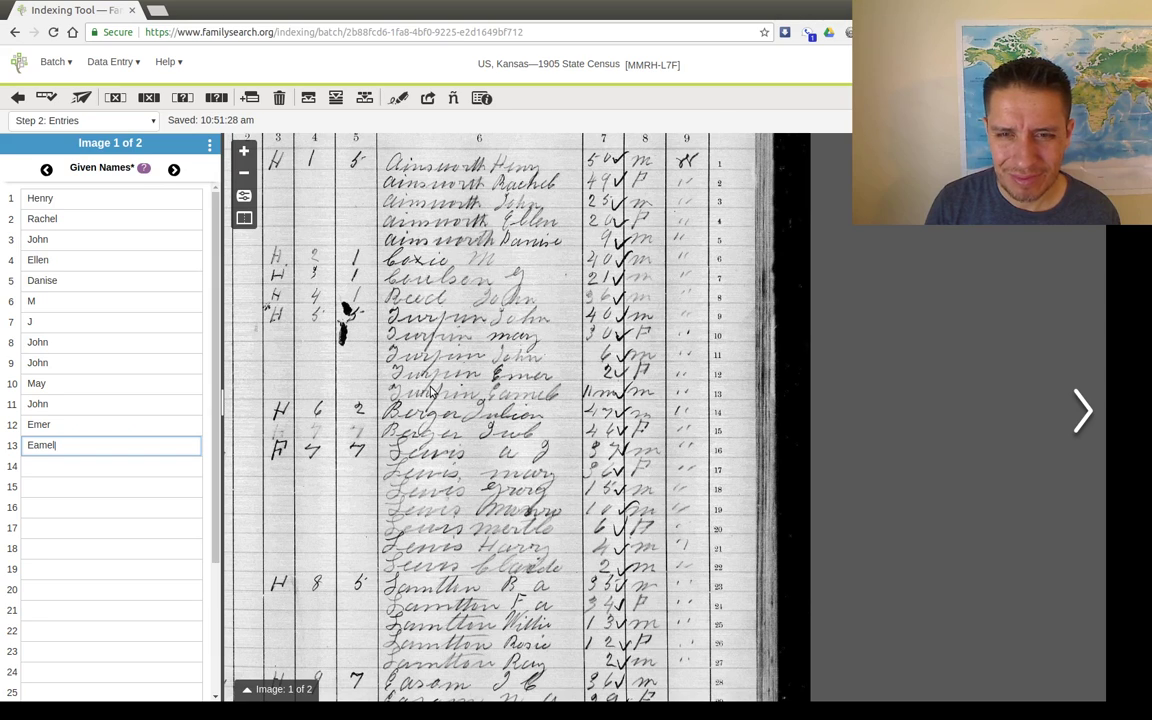
{"action": "key", "text": "BackSpace"}
{"action": "key", "text": "BackSpace"}
{"action": "key", "text": "BackSpace"}
{"action": "key", "text": "BackSpace"}
{"action": "key", "text": "BackSpace"}
{"action": "type", "text": "Came"}
{"action": "key", "text": "Tab"}
{"action": "type", "text": "Julian"}
{"action": "key", "text": "Tab"}
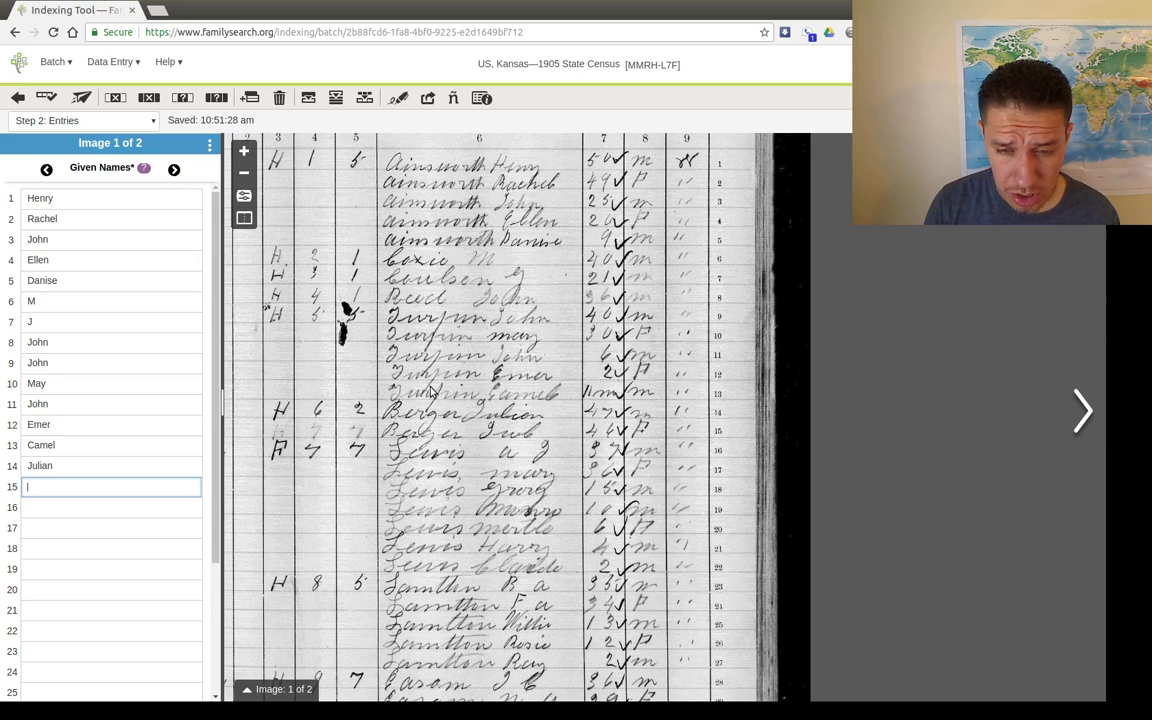
Enter the given names of entries 15 to 18, using two initials for entry 16
{"action": "type", "text": "Grul"}
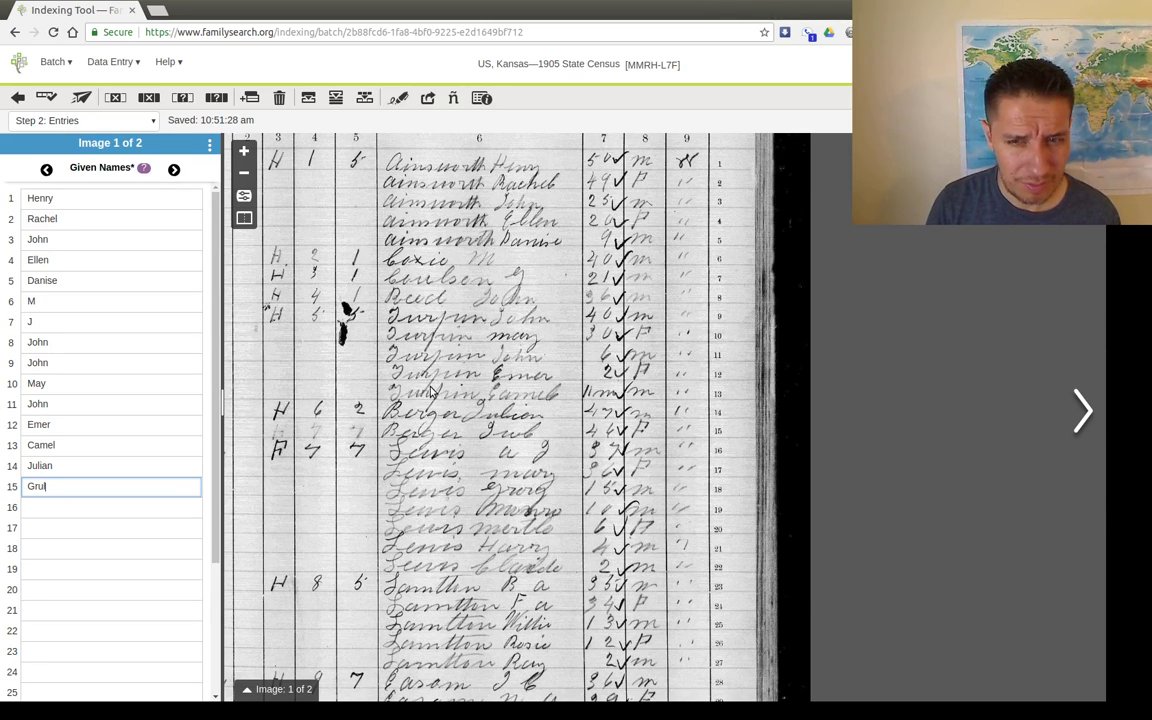
{"action": "key", "text": "Tab"}
{"action": "type", "text": "A G"}
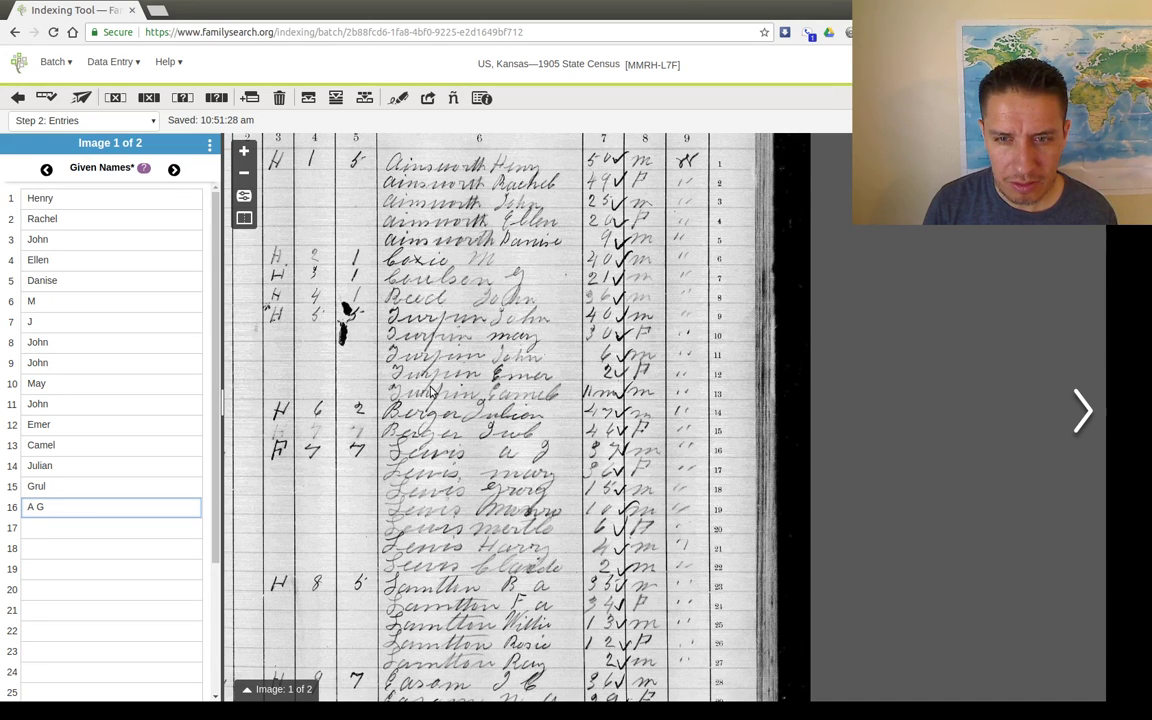
{"action": "key", "text": "Tab"}
{"action": "type", "text": "Mary"}
{"action": "key", "text": "Tab"}
{"action": "type", "text": "Greg"}
{"action": "key", "text": "Tab"}
Enter the given names of entries 19 to 22 from the census page
{"action": "type", "text": "Manny"}
{"action": "key", "text": "Tab"}
{"action": "type", "text": "Mertle"}
{"action": "key", "text": "Tab"}
{"action": "type", "text": "Harry"}
{"action": "key", "text": "Tab"}
{"action": "type", "text": "Clar"}
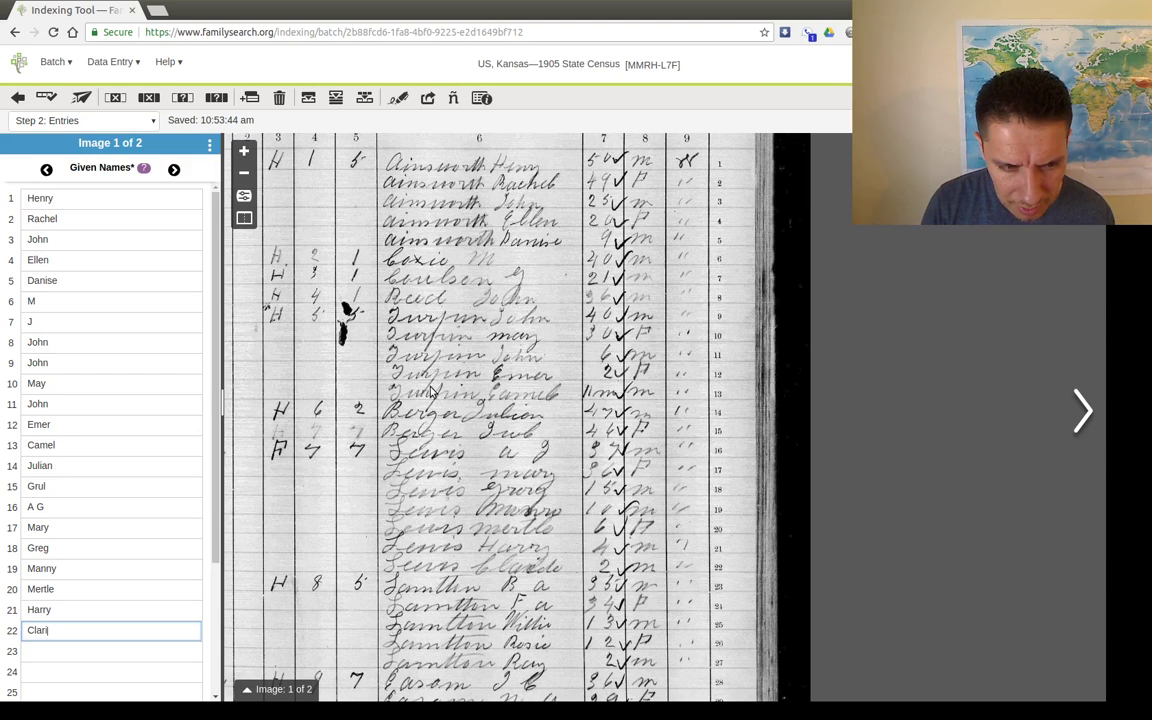
{"action": "type", "text": "de"}
{"action": "key", "text": "Return"}
Enter the given names of entries 23 to 27, using initials for entries 23 and 24
{"action": "type", "text": "B A"}
{"action": "key", "text": "Return"}
{"action": "type", "text": "F A"}
{"action": "key", "text": "Return"}
{"action": "type", "text": "Willie"}
{"action": "key", "text": "Return"}
{"action": "type", "text": "Rosie"}
{"action": "key", "text": "Return"}
{"action": "type", "text": "Ray"}
{"action": "key", "text": "Return"}
Enter the given names of entries 28 to 32, using initials for entries 28 to 30, and review the list
{"action": "type", "text": "J C"}
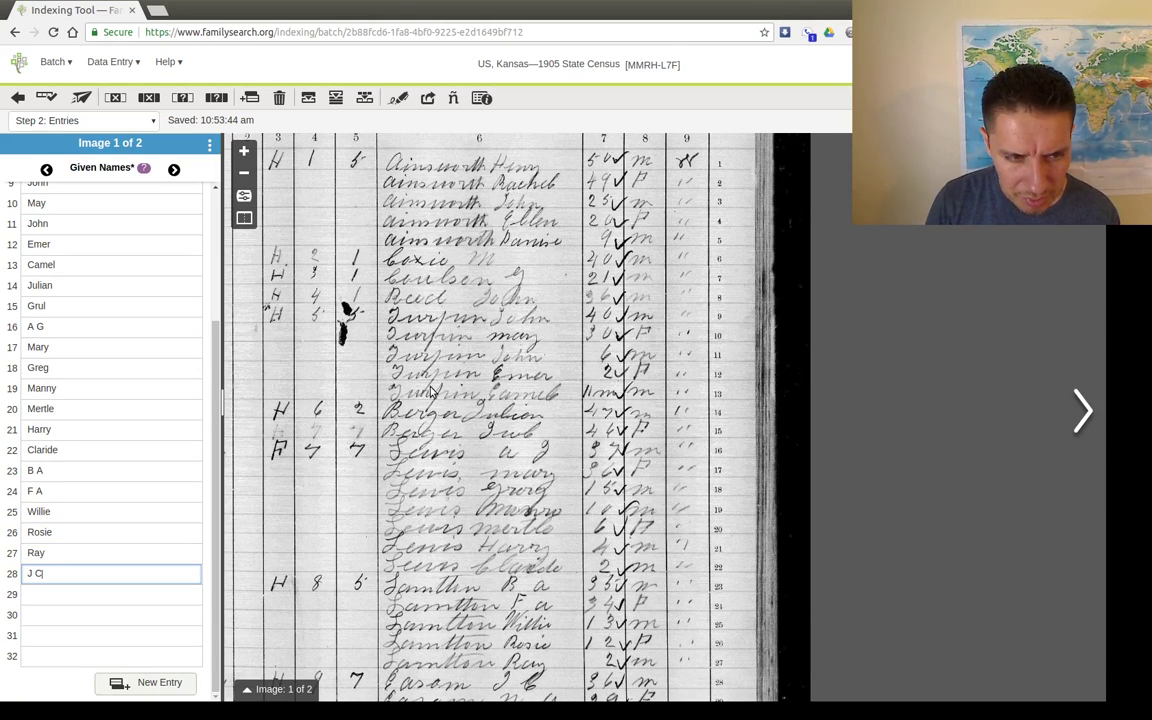
{"action": "key", "text": "Return"}
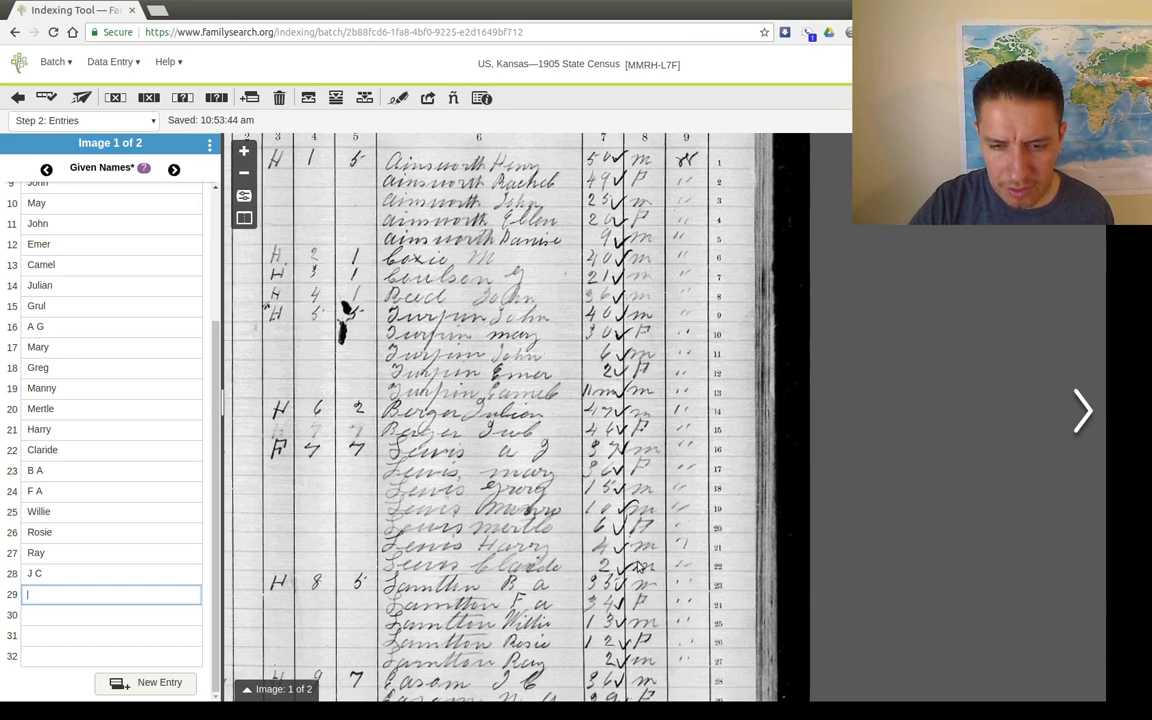
{"action": "scroll", "coordinate": [430, 391], "scroll_direction": "down", "scroll_amount": 3}
{"action": "type", "text": "N A"}
{"action": "key", "text": "Return"}
{"action": "type", "text": "L E"}
{"action": "key", "text": "Return"}
{"action": "type", "text": "Hary"}
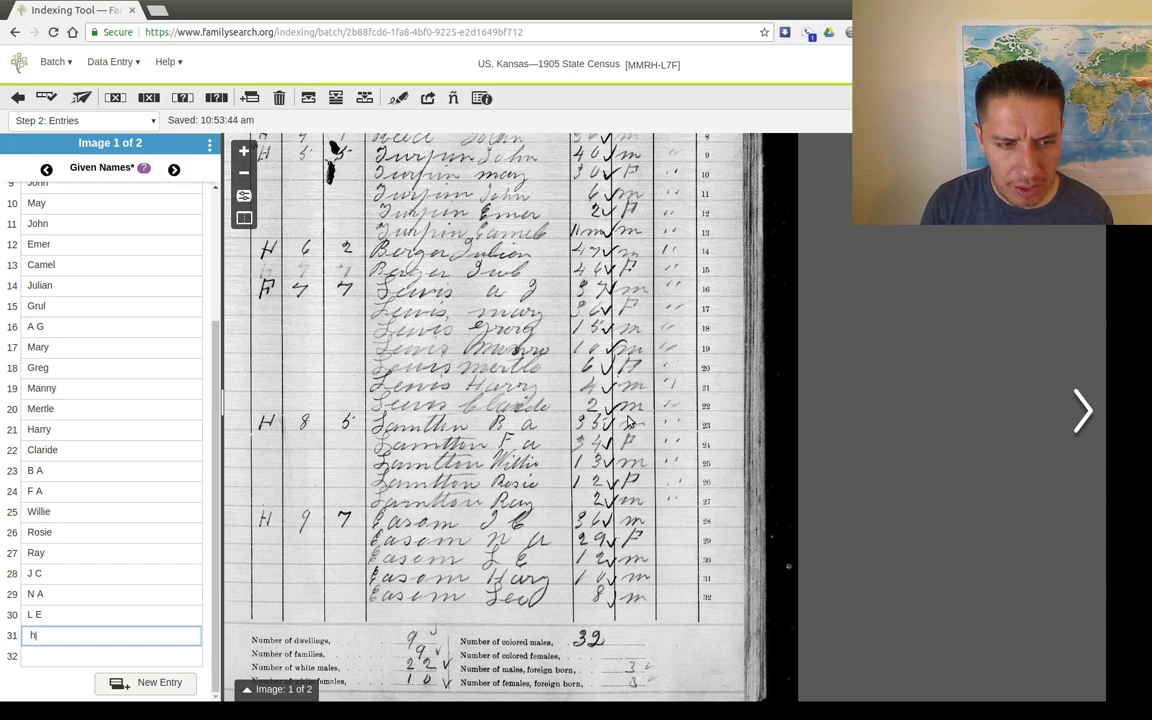
{"action": "key", "text": "Return"}
{"action": "type", "text": "Leo"}
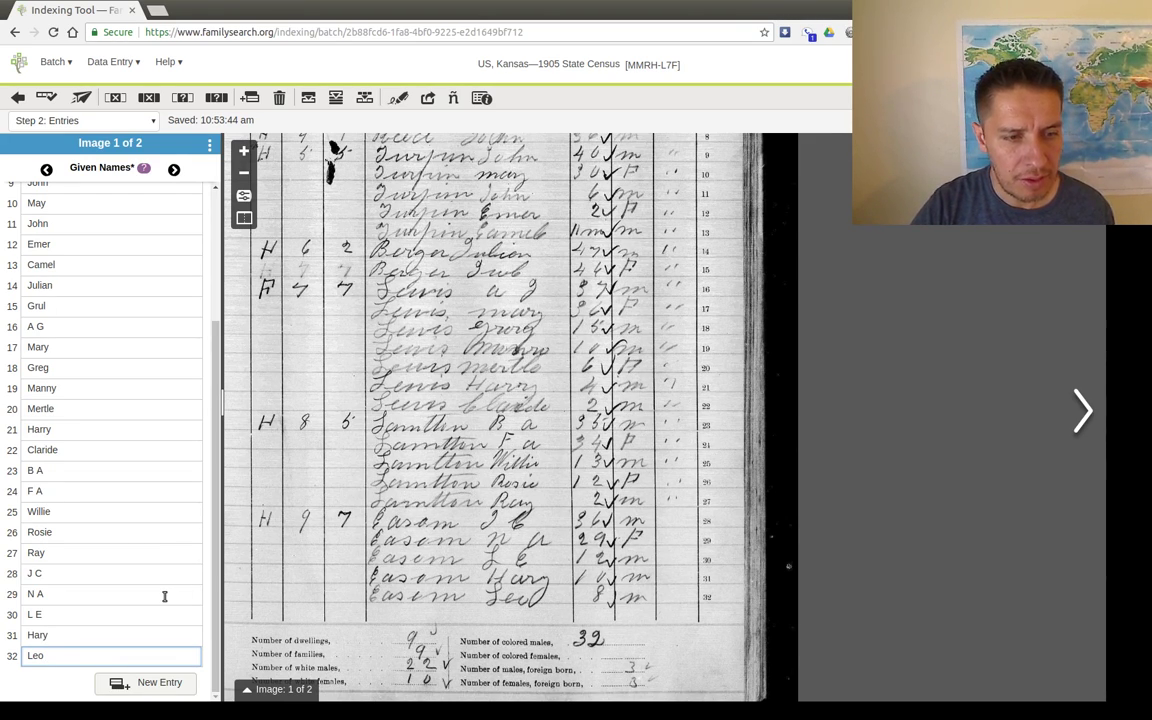
{"action": "scroll", "coordinate": [165, 596], "scroll_direction": "up", "scroll_amount": 3}
{"action": "scroll", "coordinate": [136, 396], "scroll_direction": "down", "scroll_amount": 3}
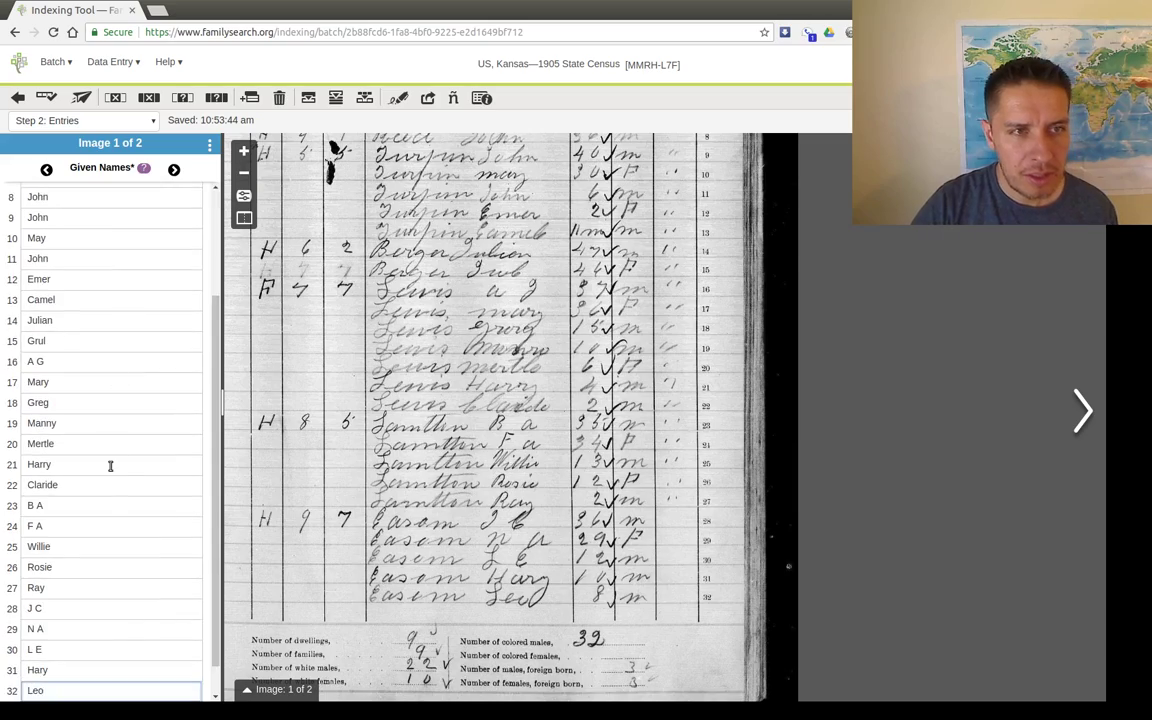
Move on to Surname, enter the first family's surname for entry 1 and repeat it for entries 2 to 5
{"action": "left_click", "coordinate": [174, 170]}
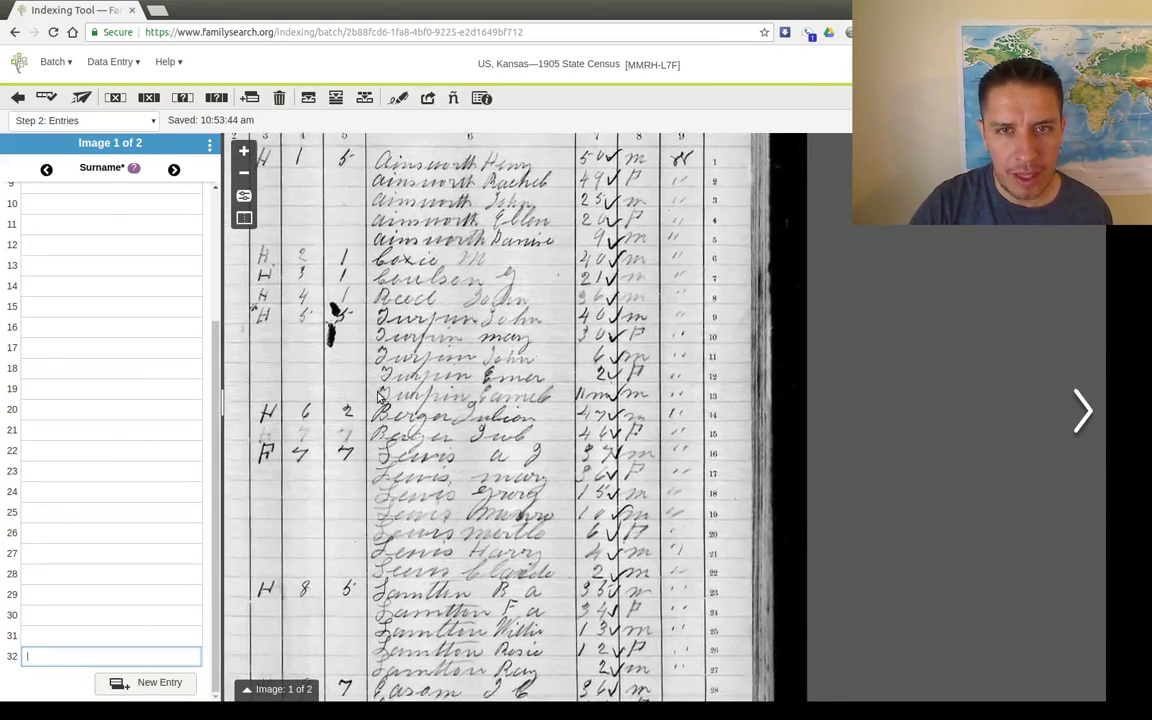
{"action": "scroll", "coordinate": [92, 245], "scroll_direction": "up", "scroll_amount": 3}
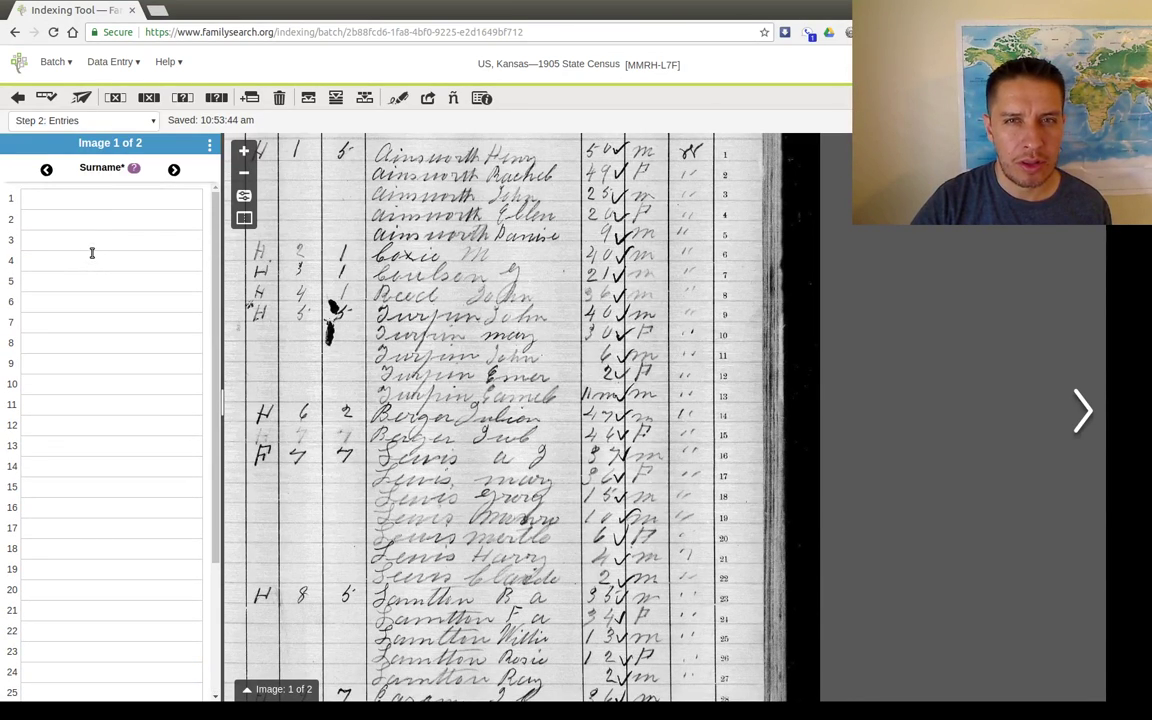
{"action": "left_click", "coordinate": [101, 203]}
{"action": "type", "text": "Aim"}
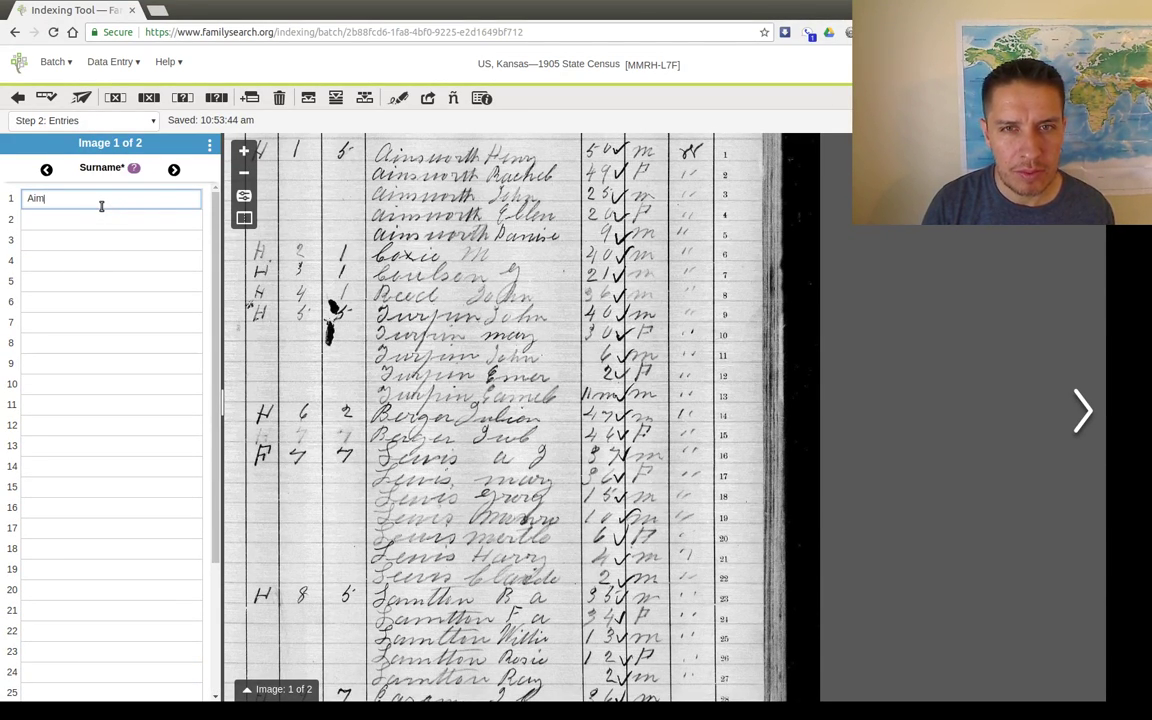
{"action": "type", "text": "w"}
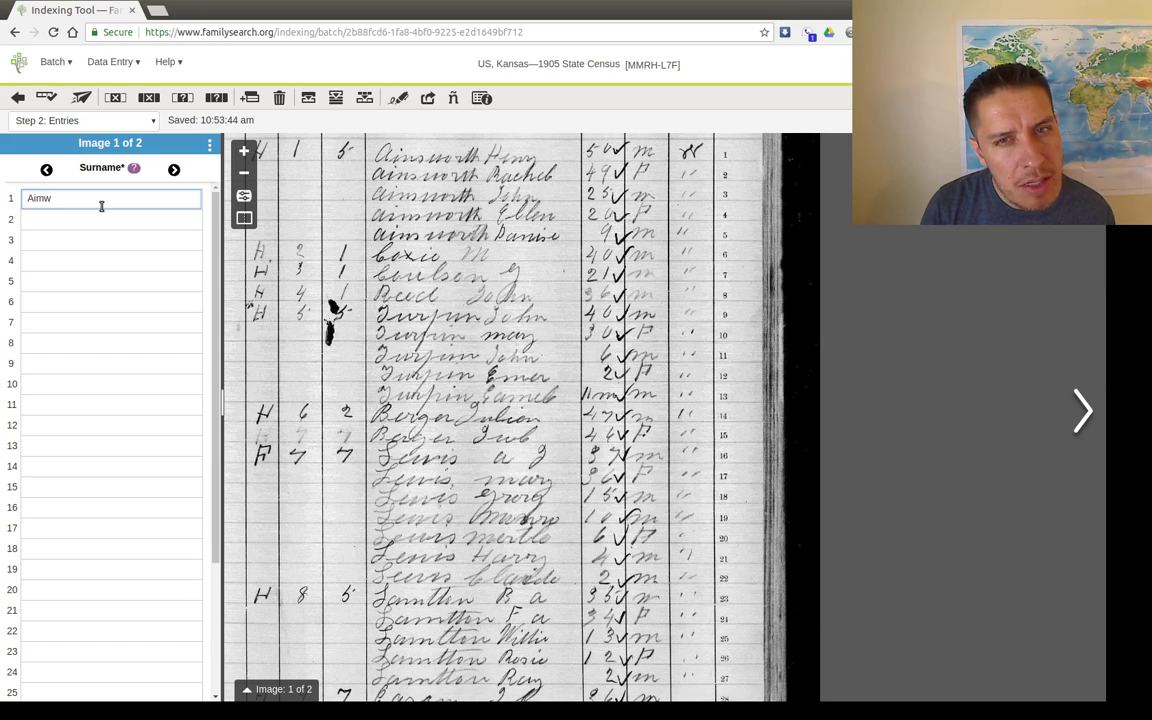
{"action": "key", "text": "BackSpace"}
{"action": "type", "text": "nsworth"}
{"action": "key", "text": "Return"}
{"action": "key", "text": "ctrl+d"}
{"action": "key", "text": "ctrl+d"}
{"action": "key", "text": "ctrl+d"}
{"action": "key", "text": "ctrl+d"}
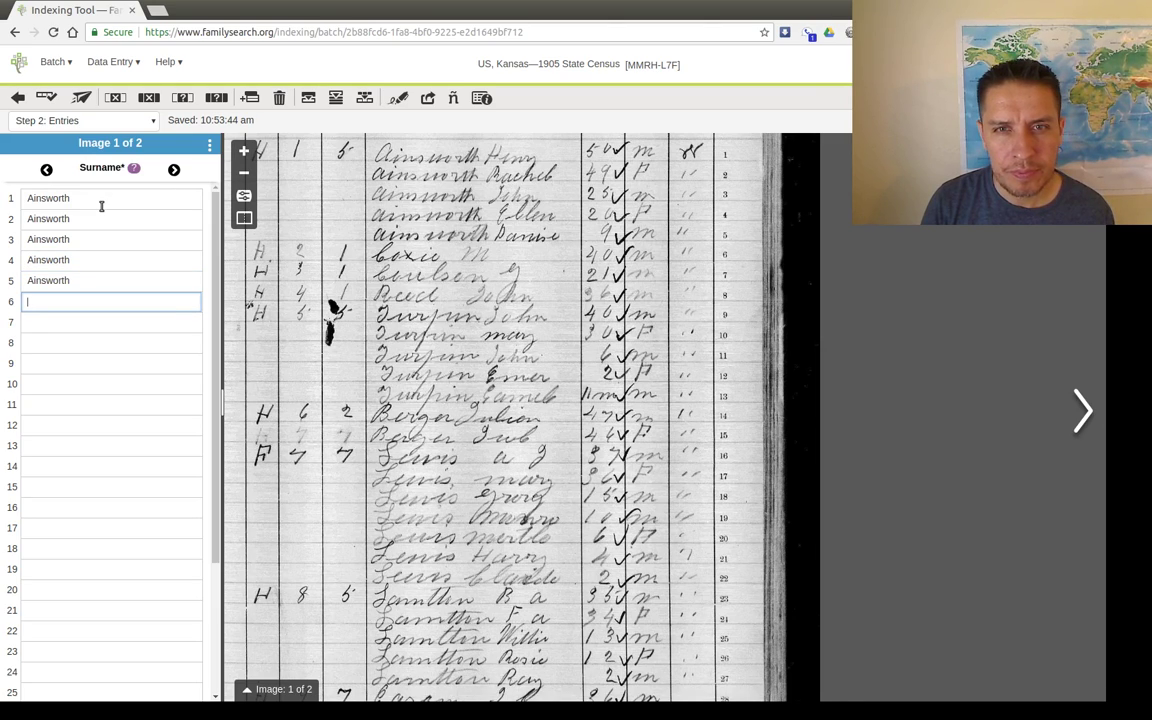
Enter the surnames of entries 6 to 8 from the census page, replacing the first reading of entry 7
{"action": "type", "text": "Coxie"}
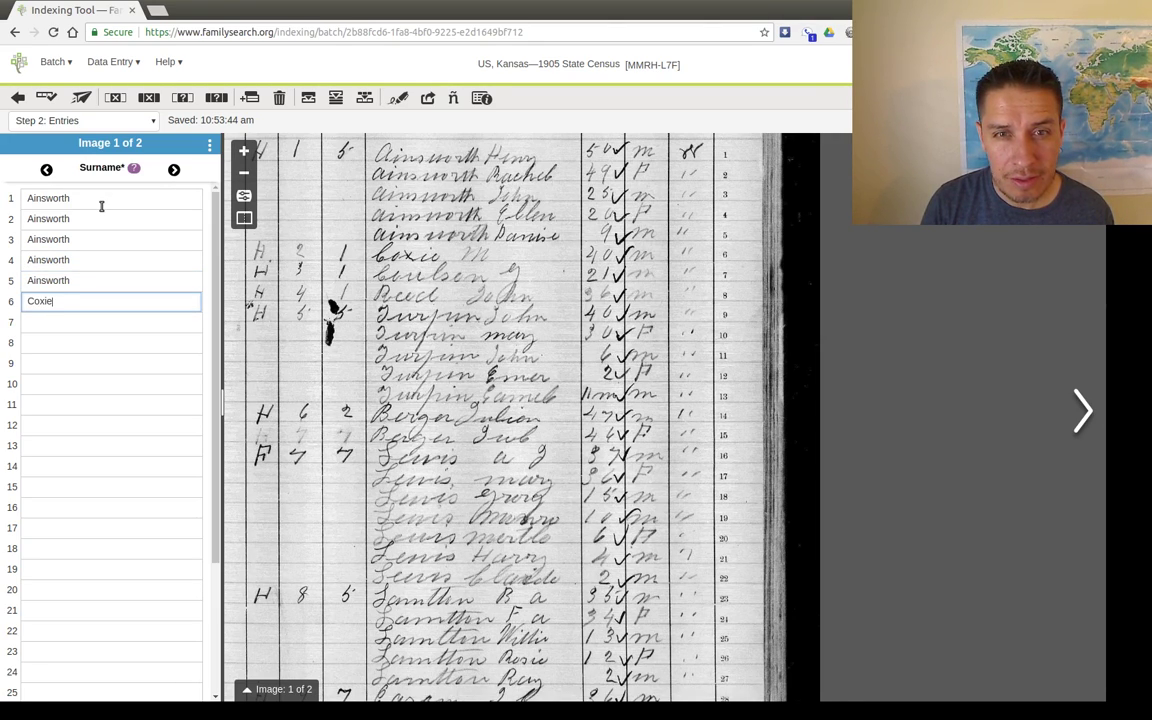
{"action": "key", "text": "Return"}
{"action": "type", "text": "Ca"}
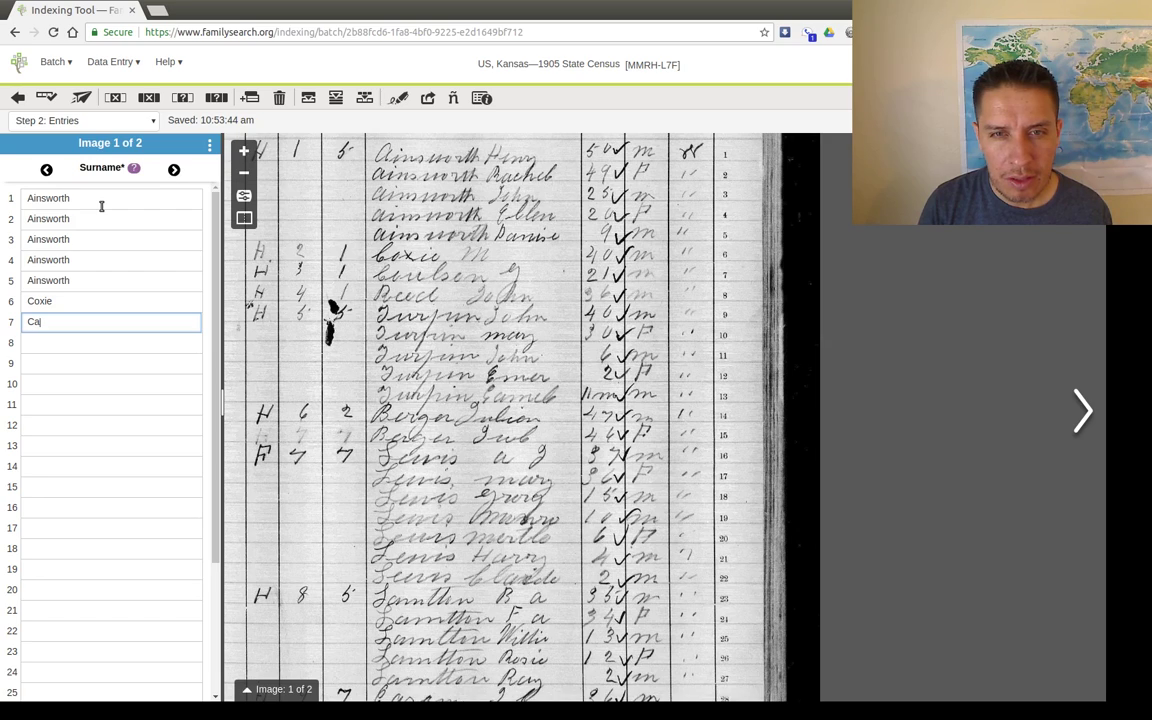
{"action": "type", "text": "nber"}
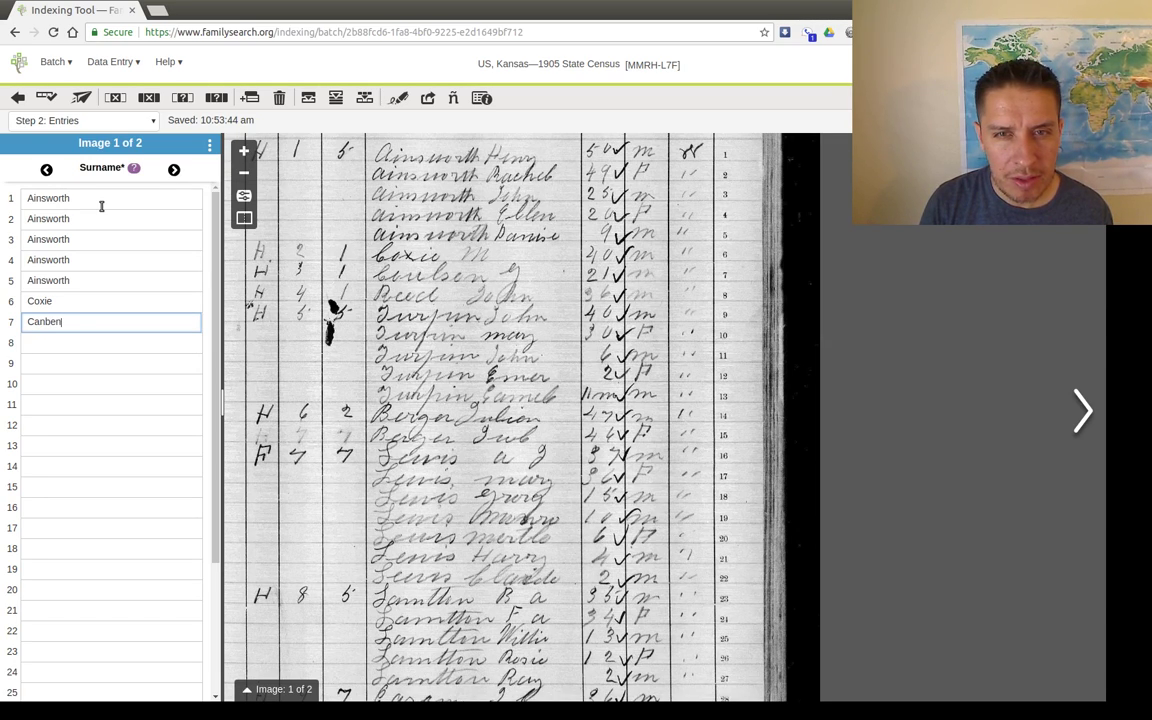
{"action": "key", "text": "BackSpace"}
{"action": "key", "text": "BackSpace"}
{"action": "key", "text": "BackSpace"}
{"action": "type", "text": "rlsen"}
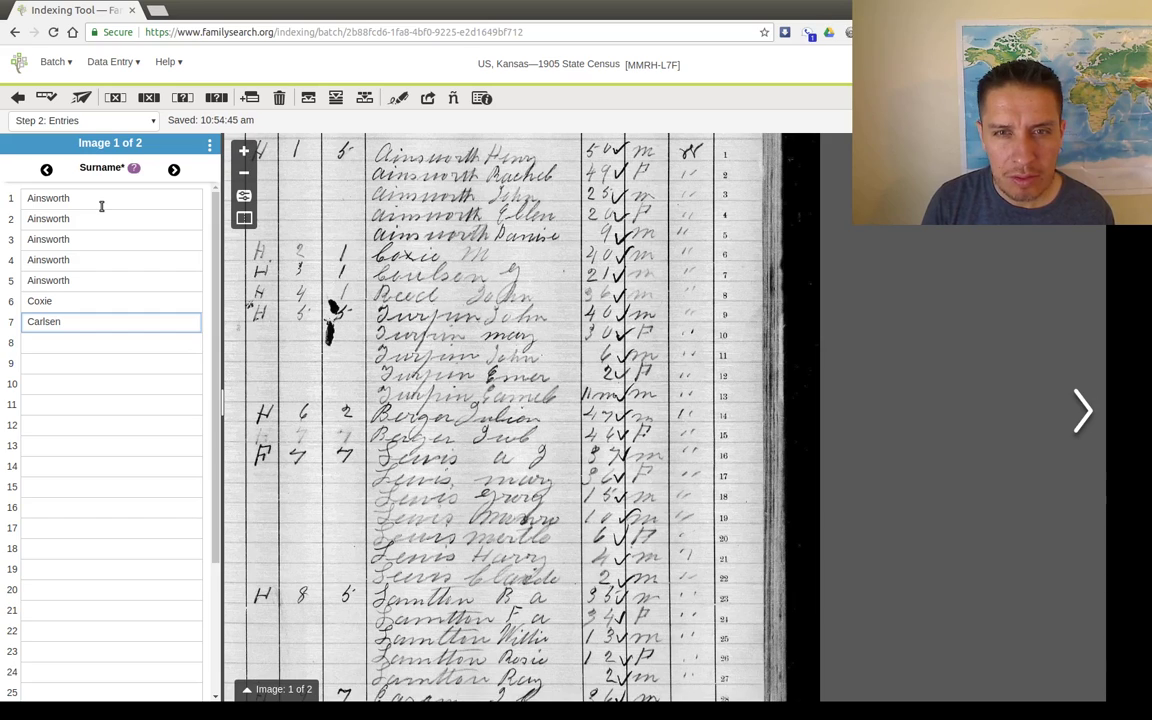
{"action": "key", "text": "Return"}
{"action": "type", "text": "Reed"}
{"action": "key", "text": "Return"}
Enter the surname of entry 9 and repeat it for entries 10 to 12
{"action": "type", "text": "Gwynn"}
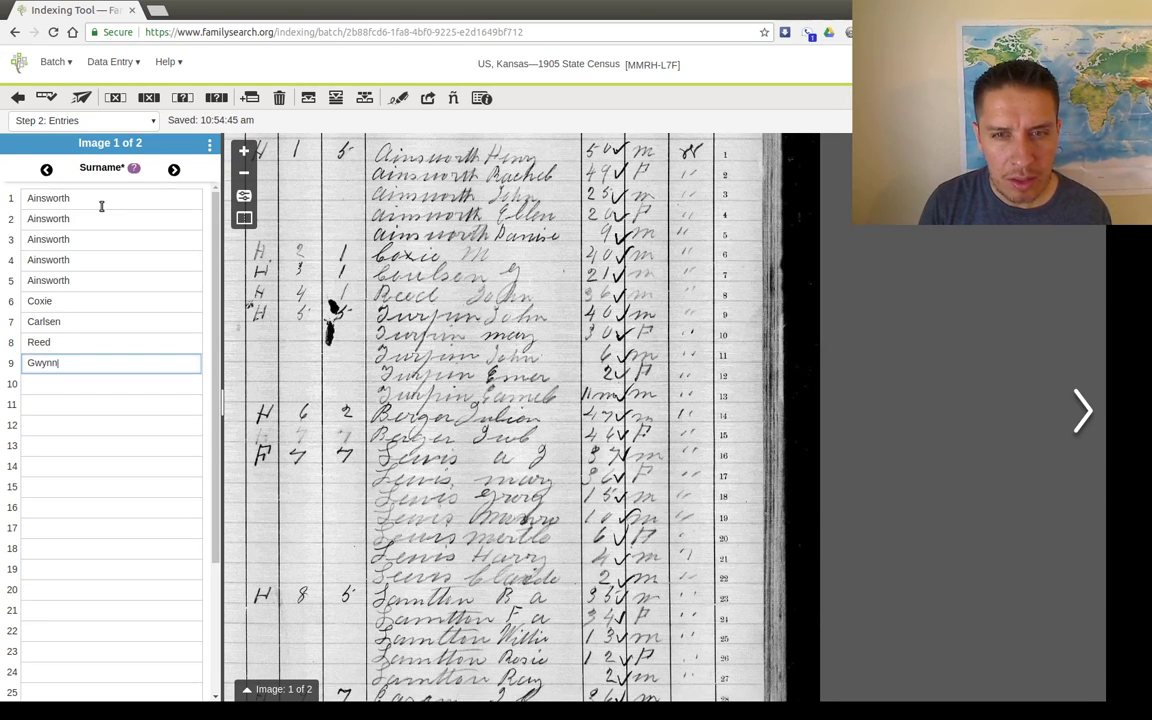
{"action": "key", "text": "Return"}
{"action": "key", "text": "ctrl+d"}
{"action": "key", "text": "ctrl+d"}
{"action": "key", "text": "ctrl+d"}
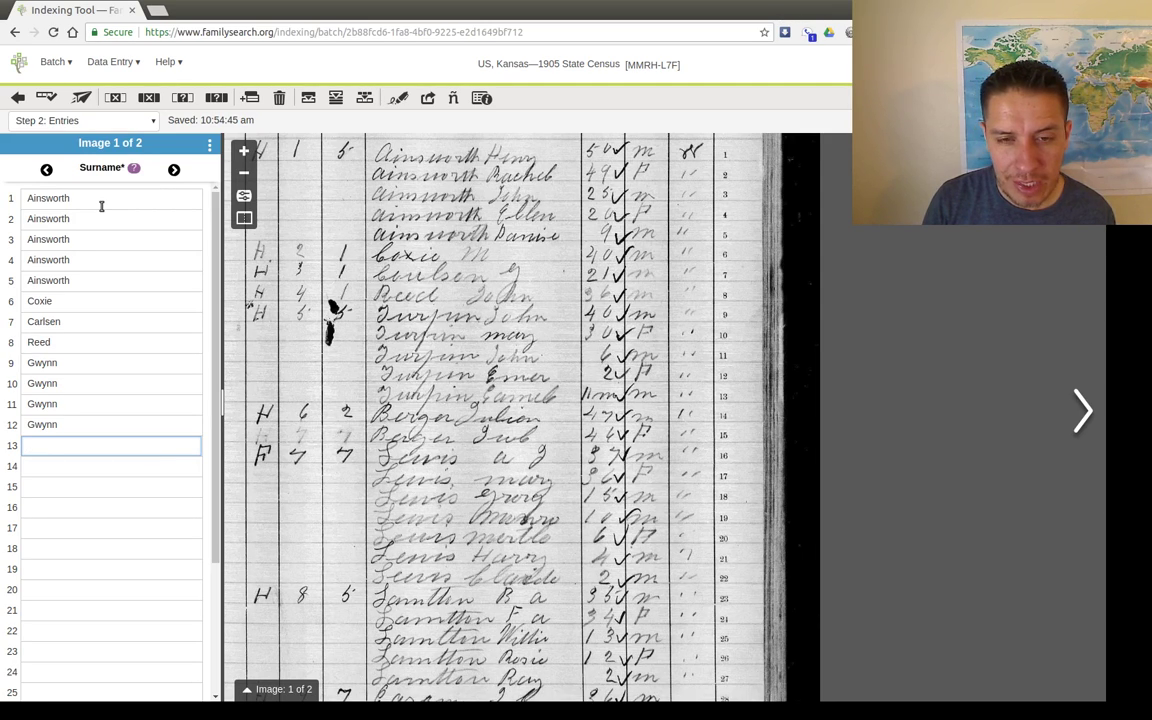
Repeat the preceding surname for entry 13 and enter the next family's surname for entries 14 and 15
{"action": "key", "text": "ctrl+d"}
{"action": "key", "text": "Return"}
{"action": "type", "text": "Berger"}
{"action": "key", "text": "Return"}
{"action": "key", "text": "ctrl+d"}
{"action": "key", "text": "Return"}
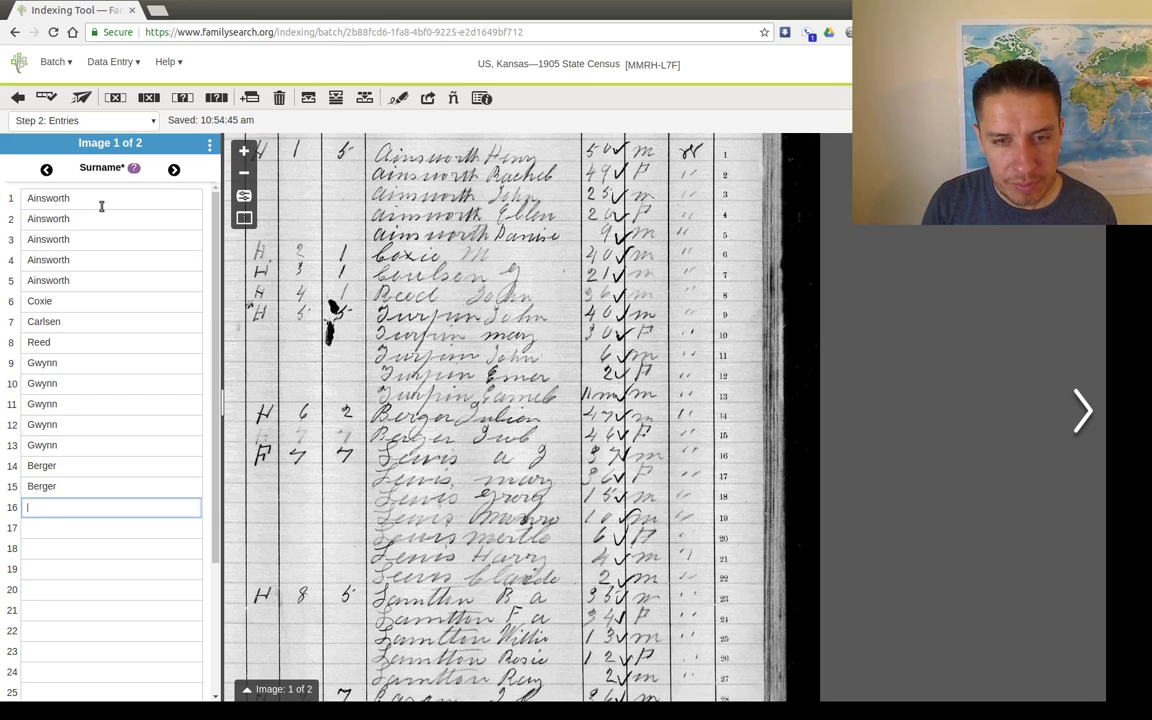
Enter the surname of entry 16 from the census page and repeat it for entries 17 to 21
{"action": "key", "text": "Return"}
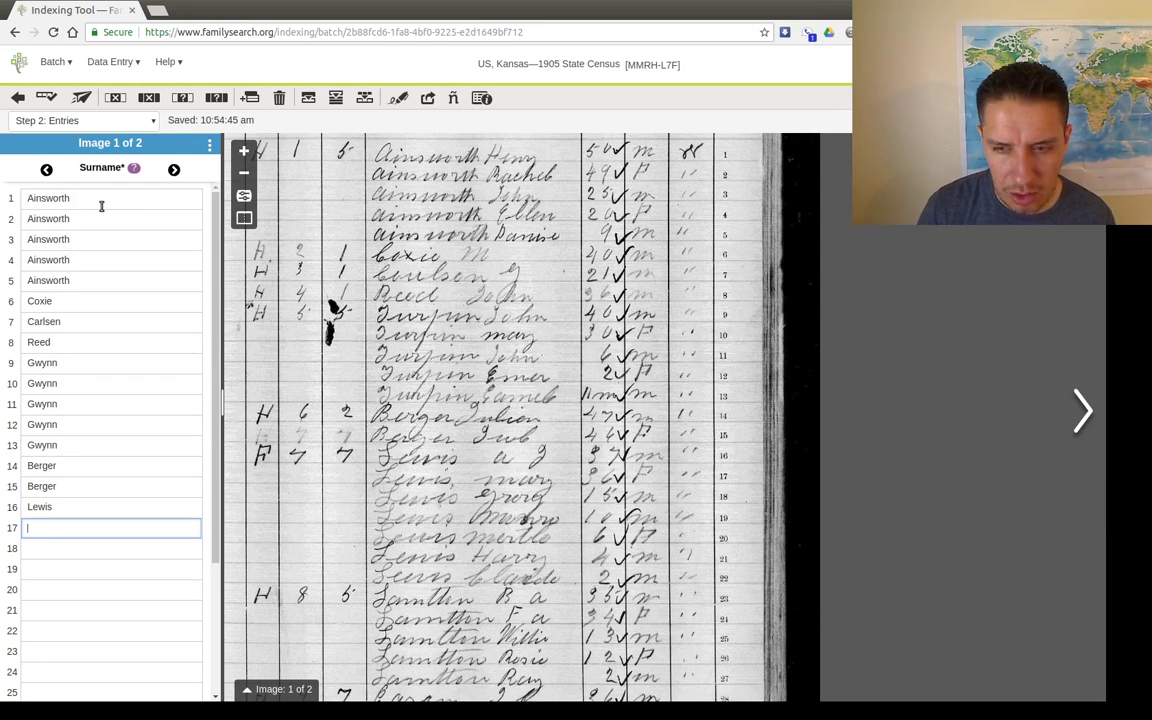
{"action": "key", "text": "ctrl+d"}
{"action": "key", "text": "ctrl+d"}
{"action": "key", "text": "ctrl+d"}
{"action": "key", "text": "ctrl+d"}
{"action": "key", "text": "ctrl+d"}
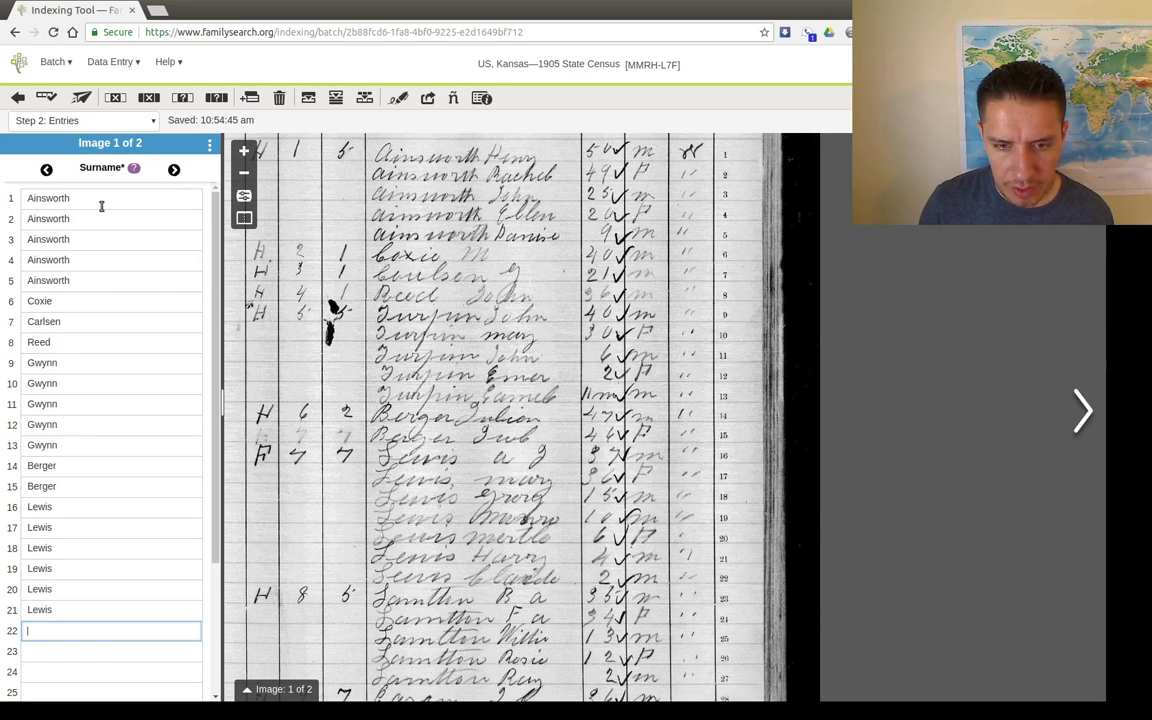
Enter the next family's surname for entry 22, correcting its spelling to match the census page
{"action": "type", "text": "Lantton"}
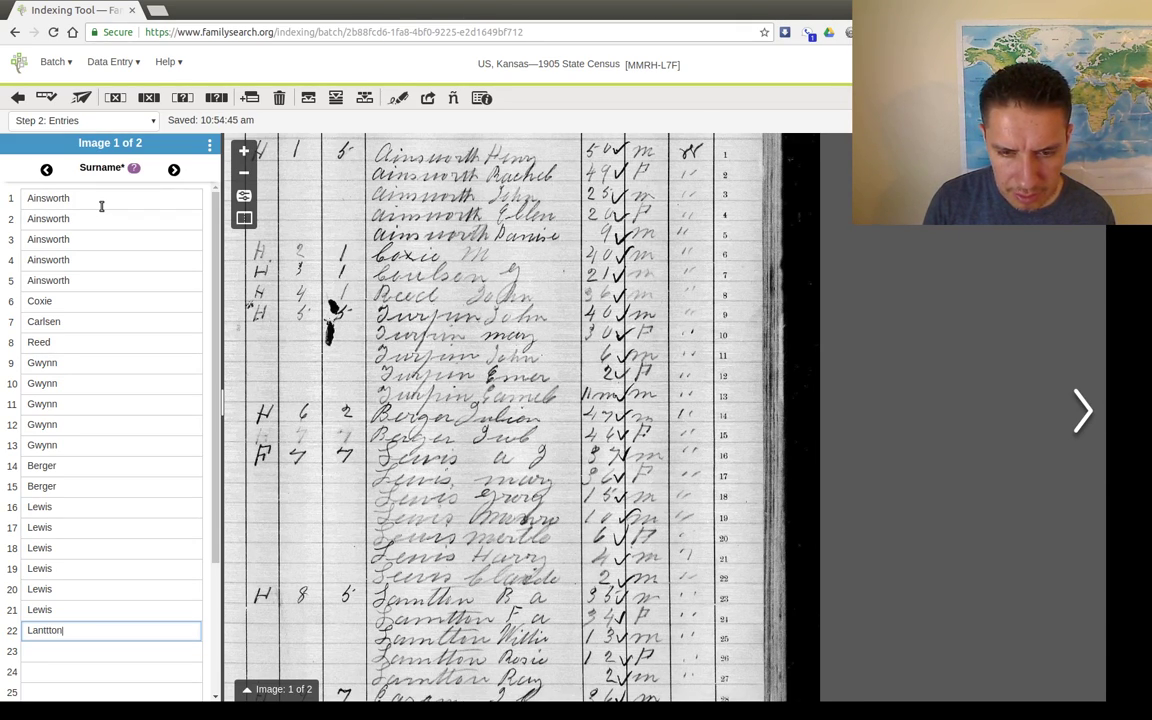
{"action": "key", "text": "BackSpace"}
{"action": "key", "text": "BackSpace"}
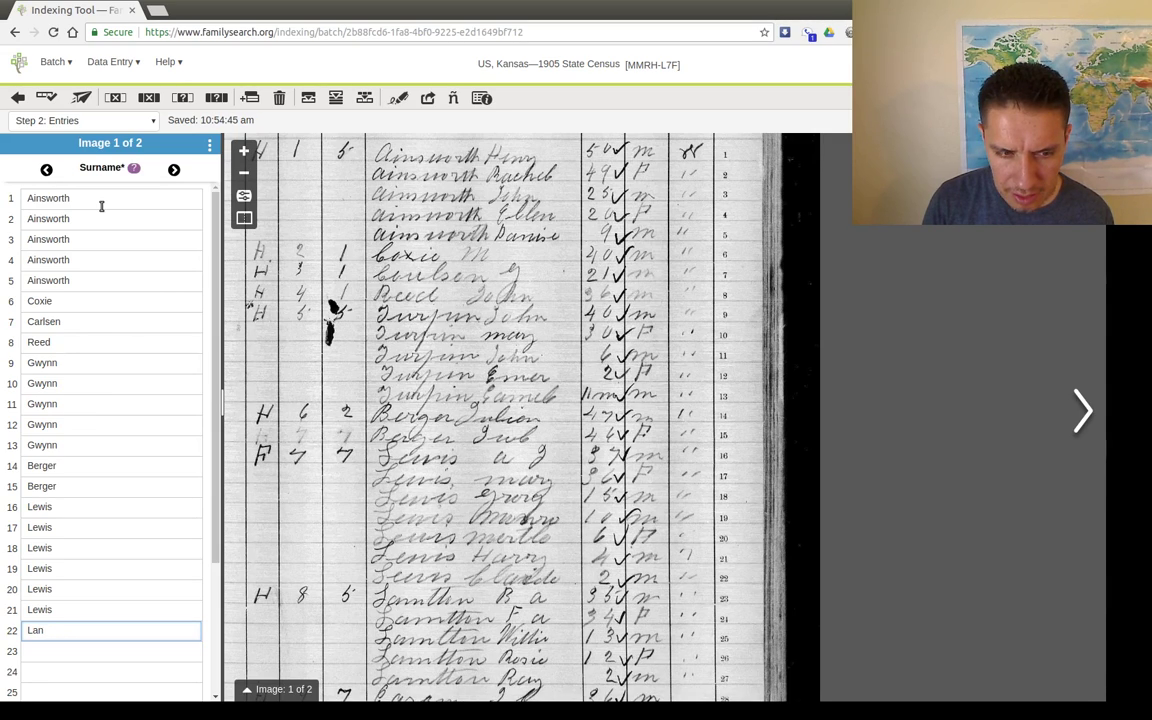
{"action": "type", "text": "ton"}
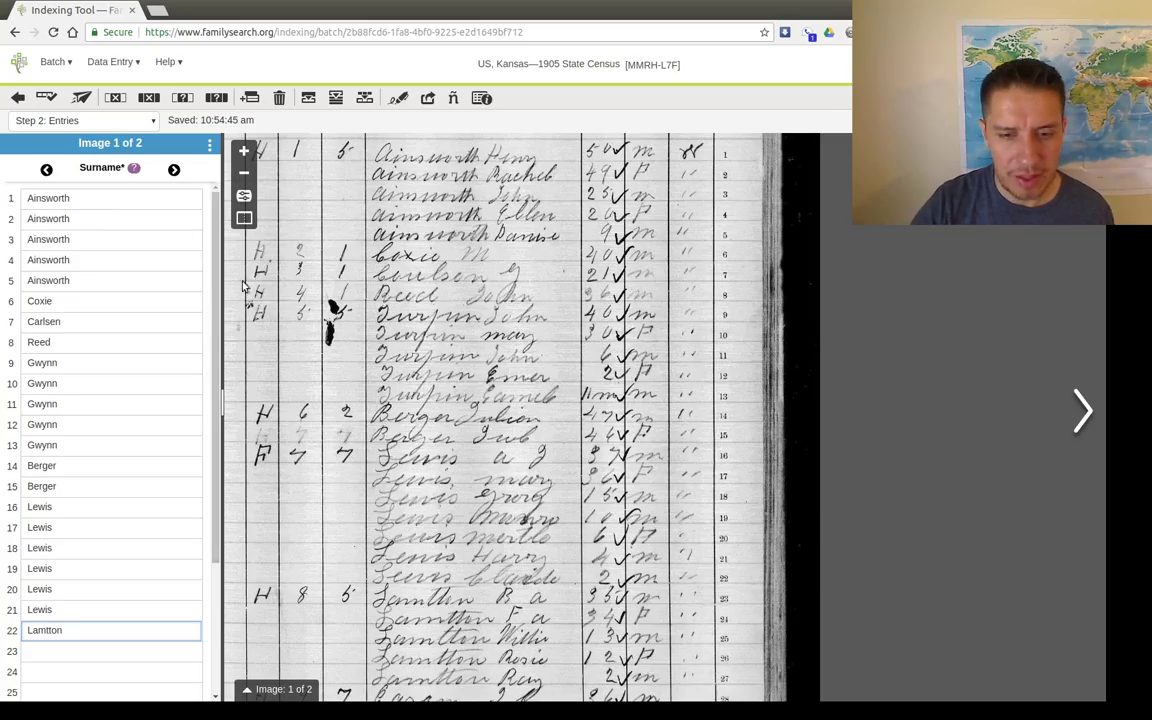
Check the remaining surnames on the census page and repeat entry 22's surname for entries 23 to 27
{"action": "left_click_drag", "start_coordinate": [454, 621], "coordinate": [439, 319]}
{"action": "scroll", "coordinate": [386, 396], "scroll_direction": "up", "scroll_amount": 4}
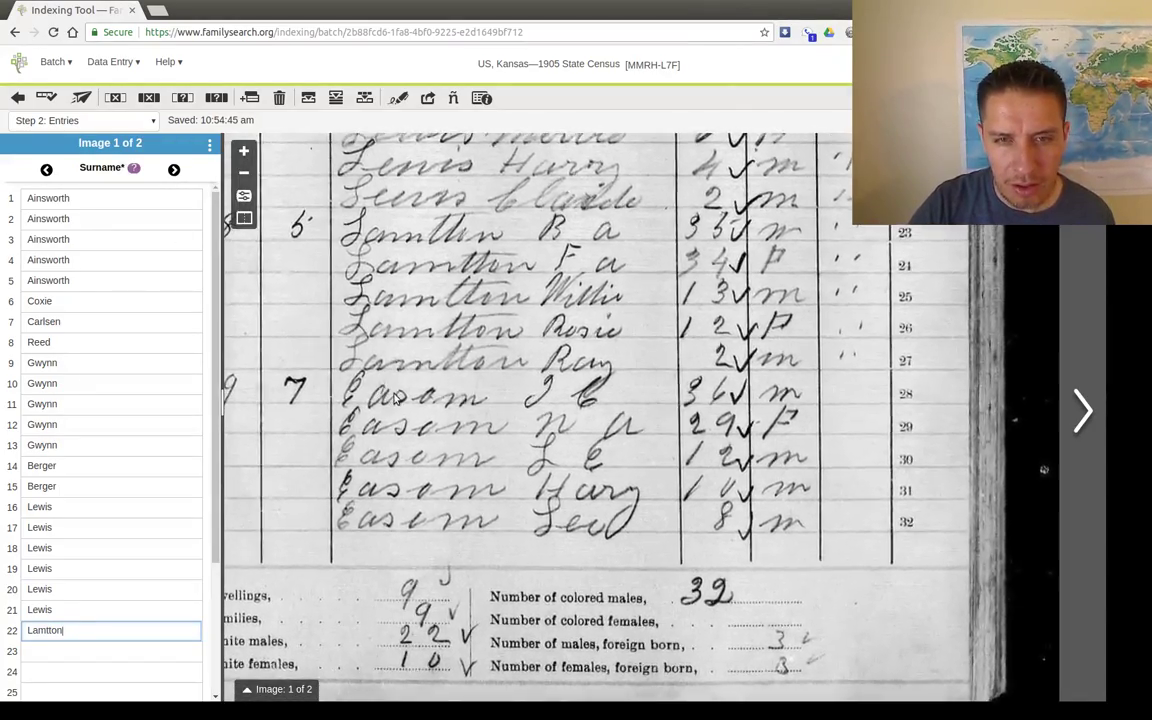
{"action": "left_click_drag", "start_coordinate": [386, 396], "coordinate": [467, 425]}
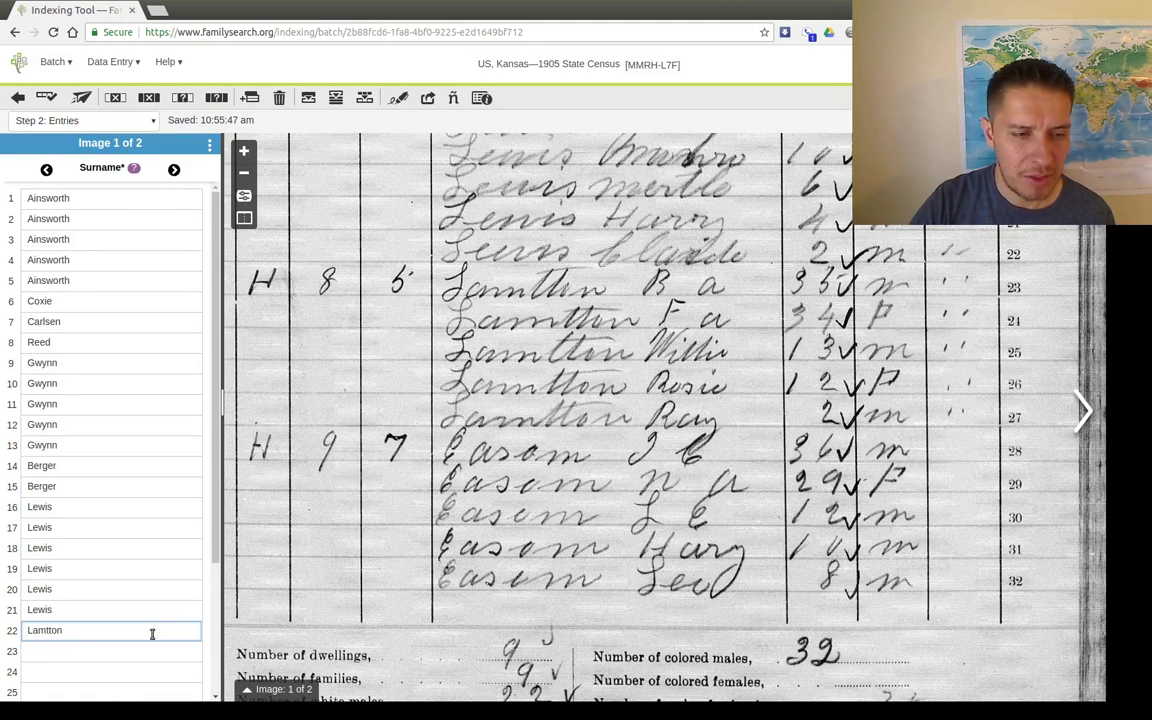
{"action": "left_click", "coordinate": [115, 649]}
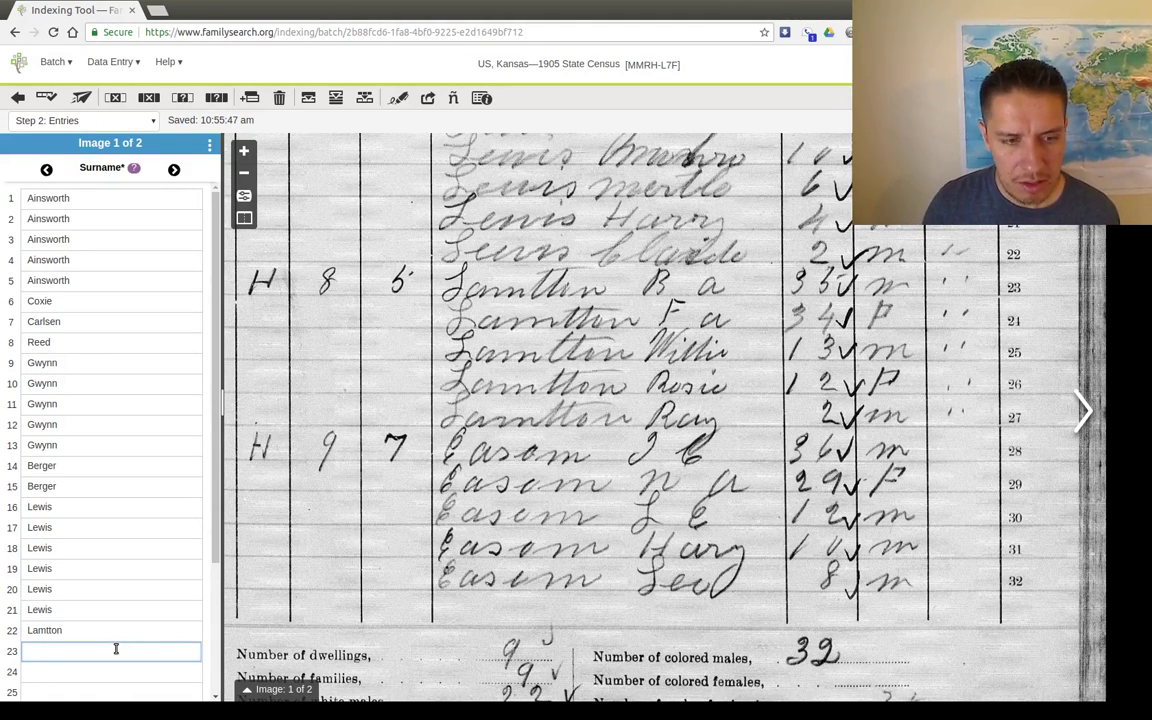
{"action": "key", "text": "ctrl+d"}
{"action": "key", "text": "ctrl+d"}
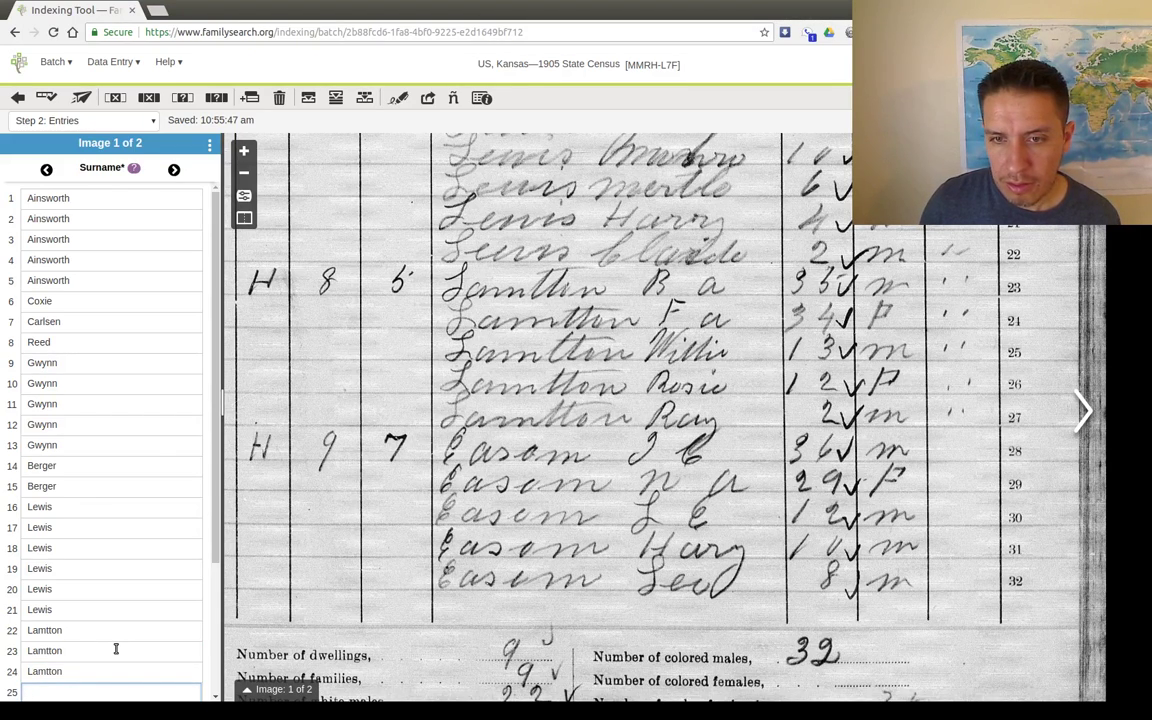
{"action": "key", "text": "ctrl+d"}
{"action": "key", "text": "ctrl+d"}
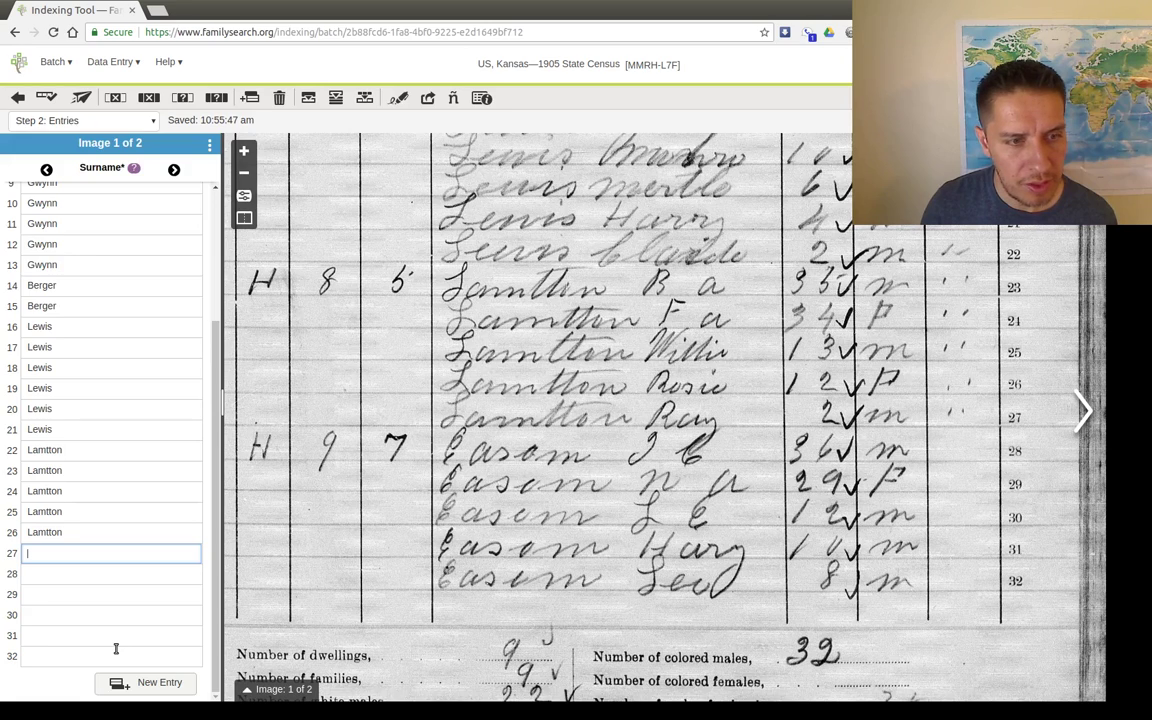
{"action": "key", "text": "ctrl+d"}
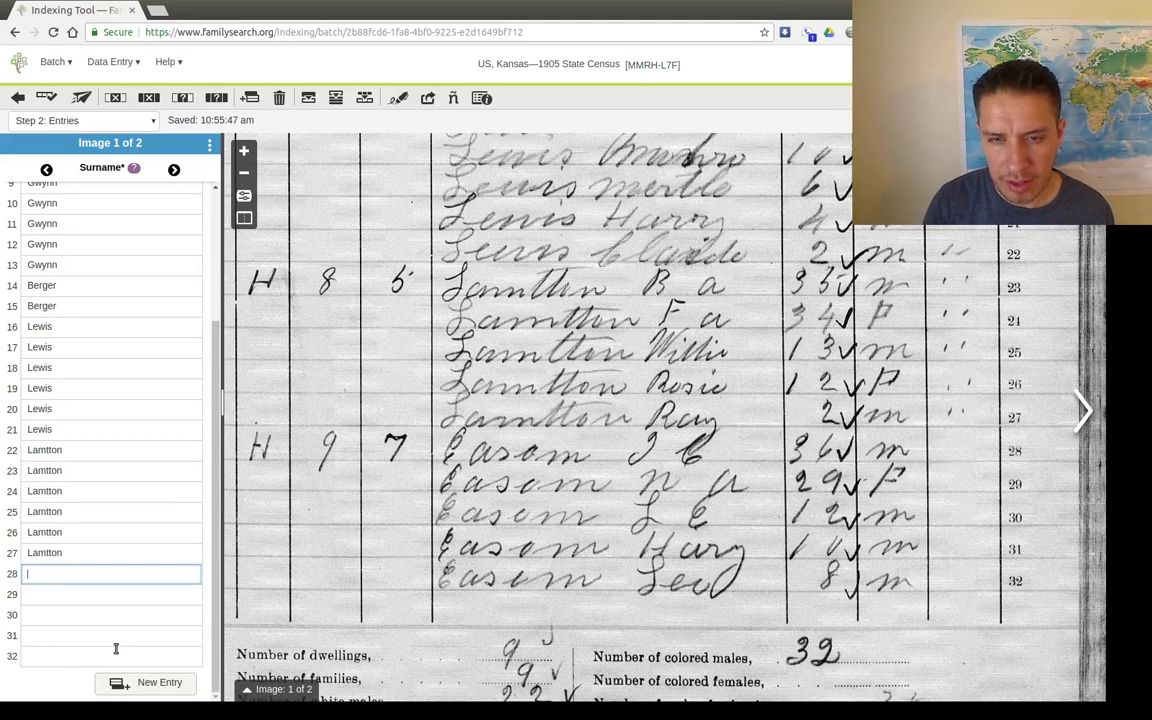
Enter the last family's surname for entry 28, repeat it for entries 29 to 32 and move on to Age
{"action": "type", "text": "E"}
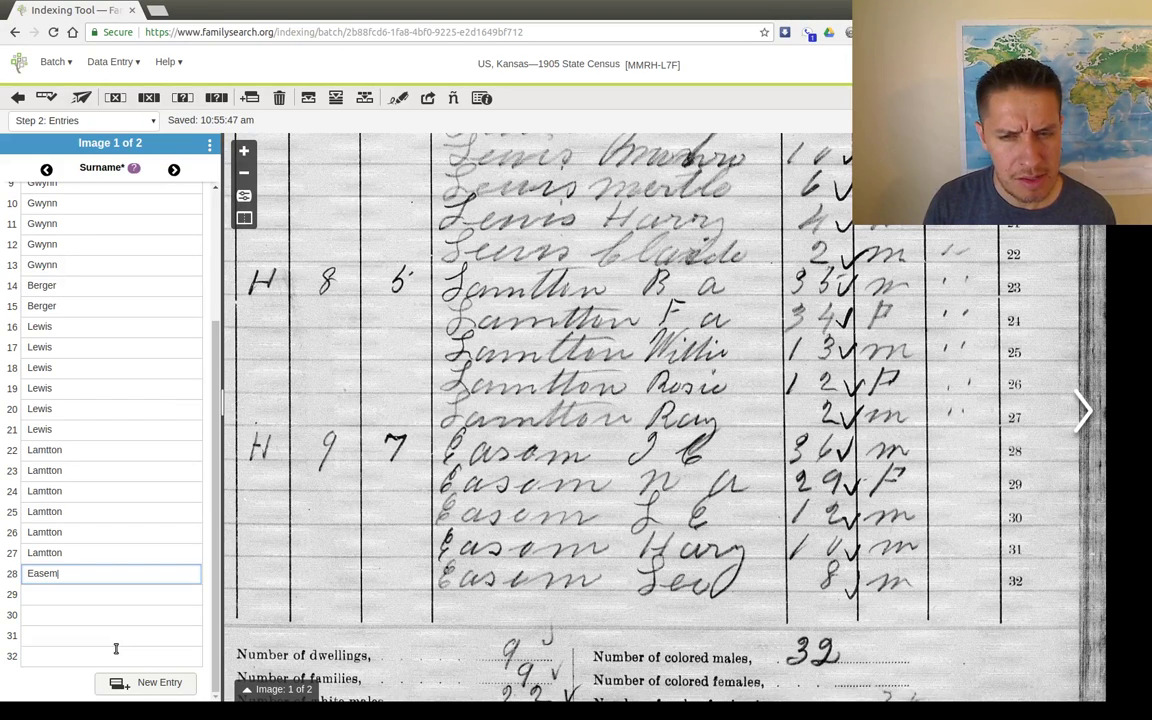
{"action": "type", "text": "asem"}
{"action": "key", "text": "Tab"}
{"action": "key", "text": "ctrl+d"}
{"action": "key", "text": "ctrl+d"}
{"action": "key", "text": "ctrl+d"}
{"action": "key", "text": "ctrl+d"}
{"action": "key", "text": "Tab"}
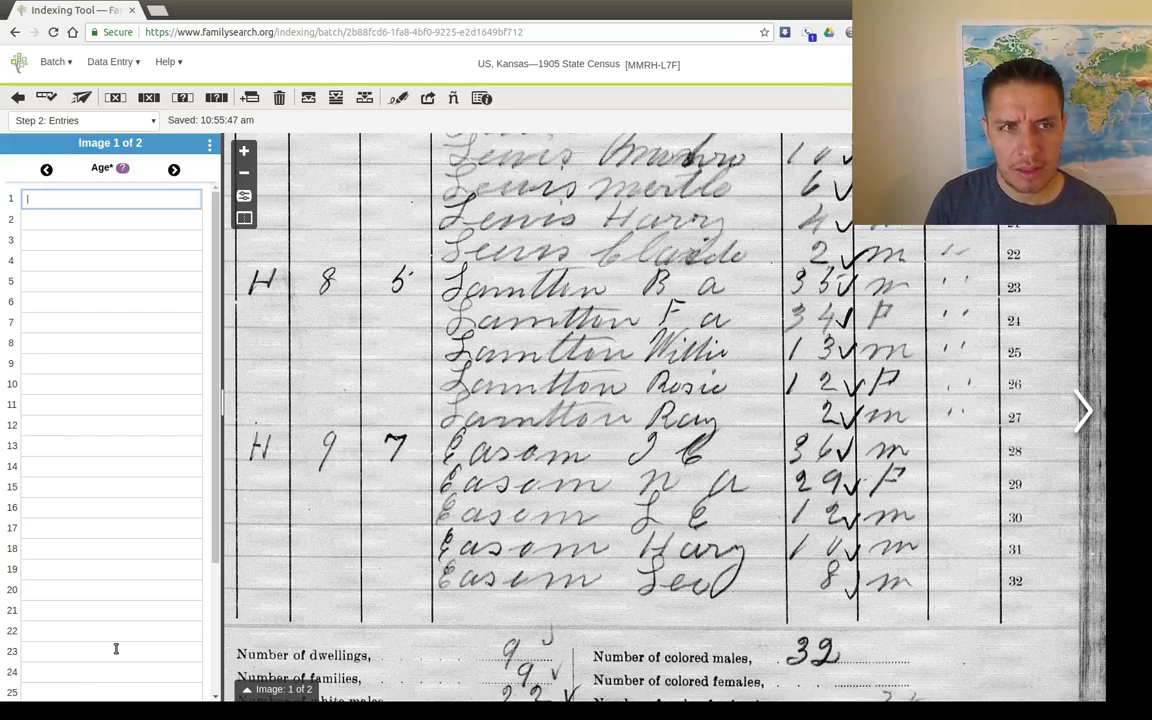
Bring the whole age column of the census page into view and enter ages 50, 49, 25, 20 and 9 for entries 1 to 5
{"action": "left_click", "coordinate": [243, 172]}
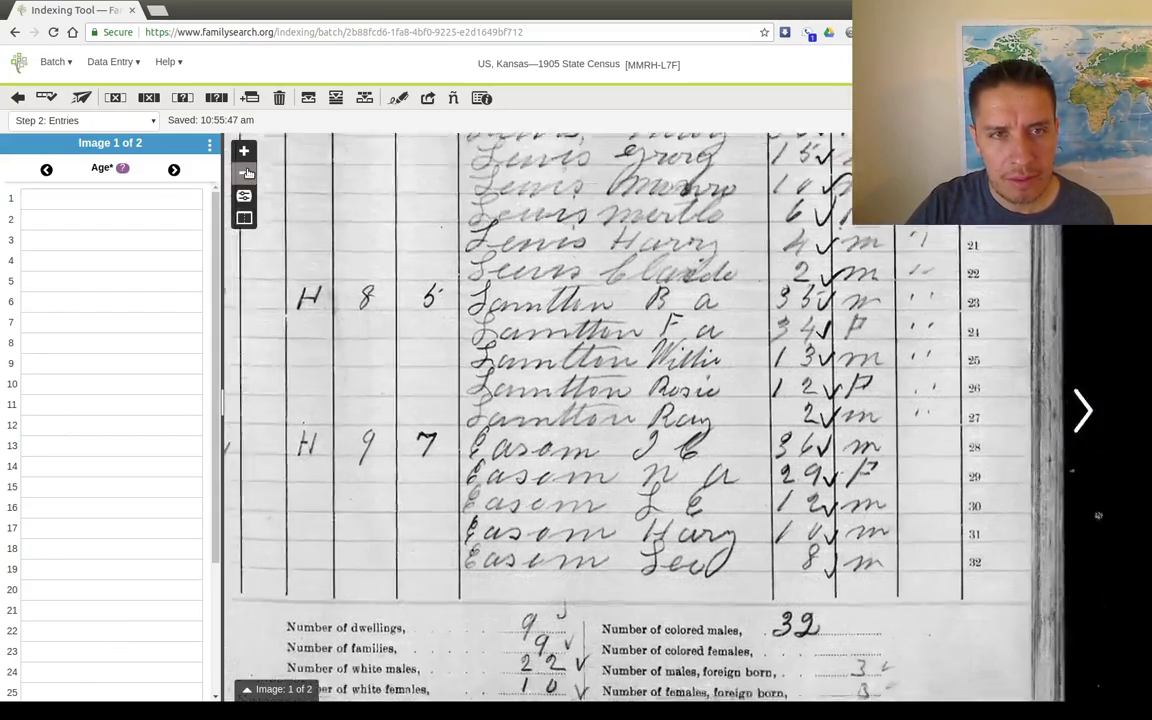
{"action": "left_click_drag", "start_coordinate": [620, 312], "coordinate": [536, 499]}
{"action": "scroll", "coordinate": [536, 499], "scroll_direction": "down", "scroll_amount": 1}
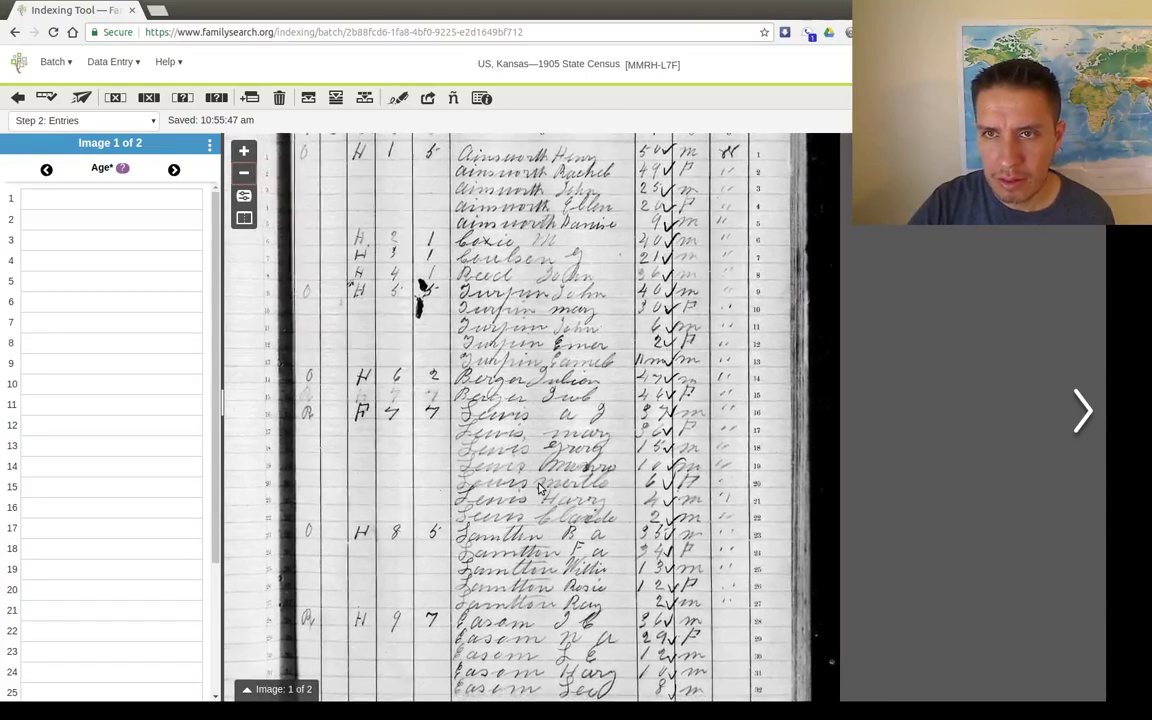
{"action": "left_click", "coordinate": [90, 198]}
{"action": "type", "text": "50"}
{"action": "key", "text": "Tab"}
{"action": "type", "text": "49"}
{"action": "key", "text": "Tab"}
{"action": "type", "text": "25"}
{"action": "key", "text": "Tab"}
{"action": "type", "text": "20"}
{"action": "key", "text": "Tab"}
{"action": "type", "text": "9"}
{"action": "key", "text": "Tab"}
Enter the ages of entries 6 to 10 from the census page, with 21, 36, 40 and 30 for entries 7 to 10
{"action": "type", "text": "20"}
{"action": "key", "text": "Tab"}
{"action": "type", "text": "21"}
{"action": "key", "text": "Tab"}
{"action": "type", "text": "36"}
{"action": "key", "text": "Tab"}
{"action": "type", "text": "40"}
{"action": "key", "text": "Tab"}
{"action": "type", "text": "30"}
{"action": "key", "text": "Tab"}
Enter the ages 6, 2, 0, 47 and 46 for entries 11 to 15
{"action": "type", "text": "6\t2"}
{"action": "key", "text": "Tab"}
{"action": "type", "text": "0"}
{"action": "key", "text": "Tab"}
{"action": "type", "text": "47"}
{"action": "key", "text": "Tab"}
{"action": "type", "text": "46"}
{"action": "key", "text": "Tab"}
Enter the ages 37, 36, 15, 10, 6, 4 and 2 for entries 16 to 22
{"action": "type", "text": "37"}
{"action": "key", "text": "Tab"}
{"action": "type", "text": "36"}
{"action": "key", "text": "Tab"}
{"action": "type", "text": "15"}
{"action": "key", "text": "Tab"}
{"action": "type", "text": "10"}
{"action": "key", "text": "Tab"}
{"action": "type", "text": "6"}
{"action": "key", "text": "Tab"}
{"action": "type", "text": "4\t2"}
{"action": "key", "text": "Tab"}
Enter the ages 35, 34, 13, 12 and 2 for entries 23 to 27
{"action": "type", "text": "35"}
{"action": "key", "text": "Tab"}
{"action": "type", "text": "34"}
{"action": "key", "text": "Tab"}
{"action": "type", "text": "13"}
{"action": "key", "text": "Tab"}
{"action": "type", "text": "12\t2"}
{"action": "key", "text": "Tab"}
Enter the ages 36, 29, 12, 10 and 8 for entries 28 to 32 and move on to Sex
{"action": "type", "text": "2"}
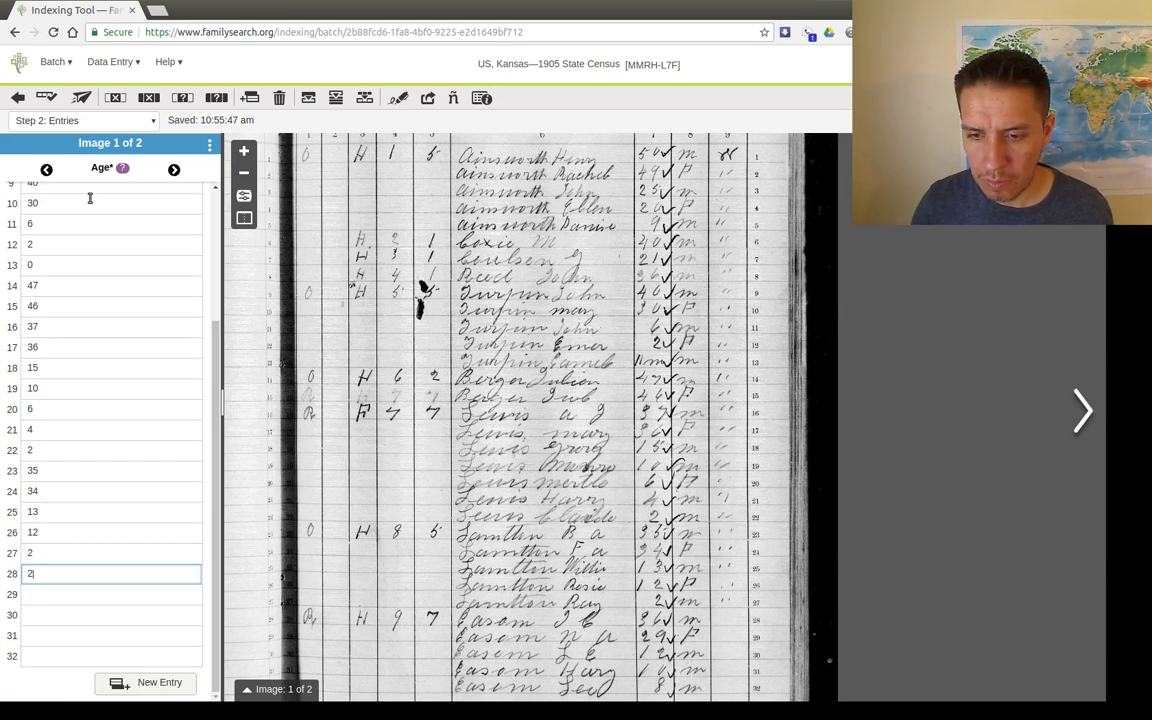
{"action": "key", "text": "BackSpace"}
{"action": "type", "text": "36"}
{"action": "key", "text": "Tab"}
{"action": "type", "text": "29"}
{"action": "key", "text": "Tab"}
{"action": "type", "text": "12"}
{"action": "key", "text": "Tab"}
{"action": "type", "text": "10"}
{"action": "key", "text": "Tab"}
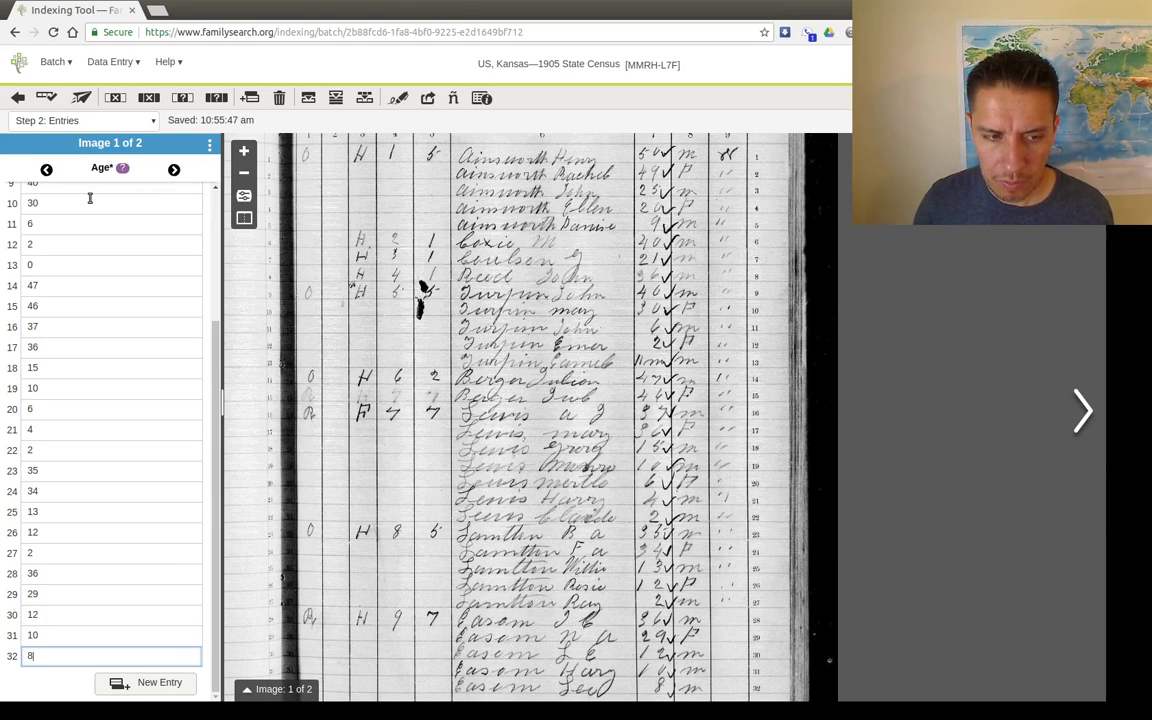
{"action": "type", "text": "8"}
{"action": "key", "text": "Tab"}
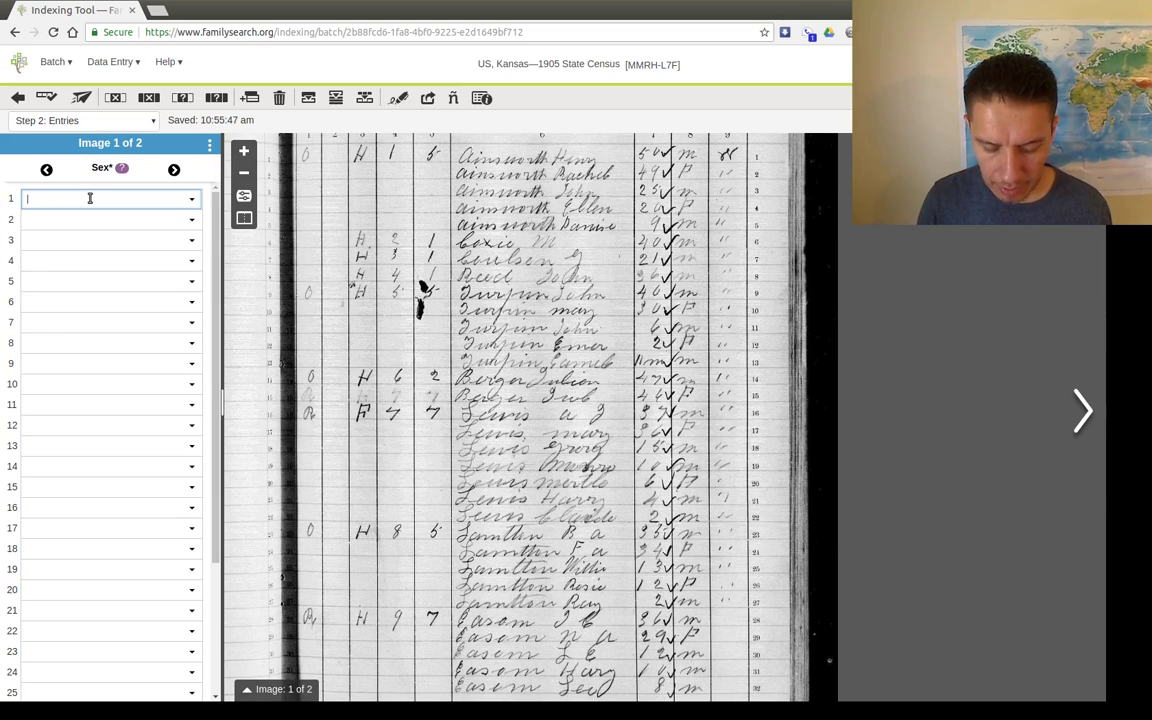
Enter the sex of entries 1 to 14: F for entries 2, 4, 10 and 12, and M for the others
{"action": "type", "text": "M"}
{"action": "key", "text": "Tab"}
{"action": "type", "text": "F"}
{"action": "key", "text": "Tab"}
{"action": "type", "text": "M"}
{"action": "key", "text": "Tab"}
{"action": "type", "text": "F"}
{"action": "key", "text": "Tab"}
{"action": "type", "text": "M\tM\tM\tM\tM\tf\tm\tf\tm\tm"}
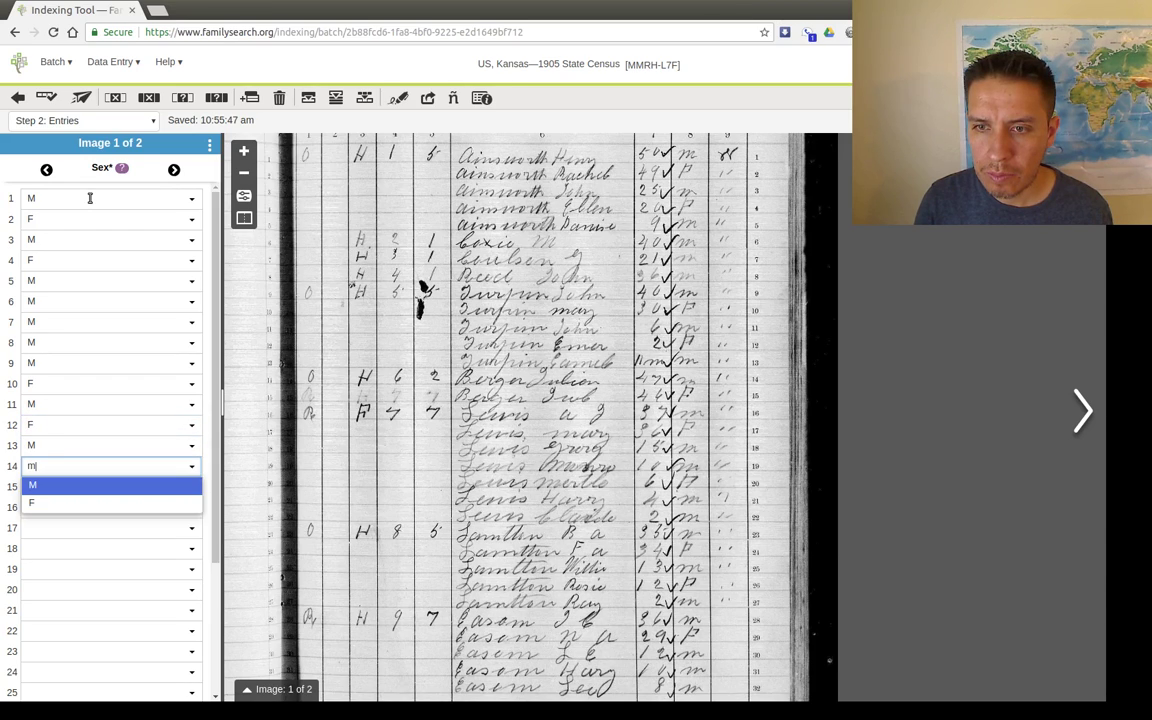
Enter the sex of entries 15 to 32: F for entries 15, 17, 20, 24, 26 and 29, and M for the others
{"action": "key", "text": "Tab"}
{"action": "type", "text": "f"}
{"action": "key", "text": "Tab"}
{"action": "type", "text": "m"}
{"action": "key", "text": "Tab"}
{"action": "type", "text": "f"}
{"action": "key", "text": "Tab"}
{"action": "type", "text": "m\tm\tf\tm\tm\tm\tf\tm\tf\tm\tm\tf\tm\tm\tm"}
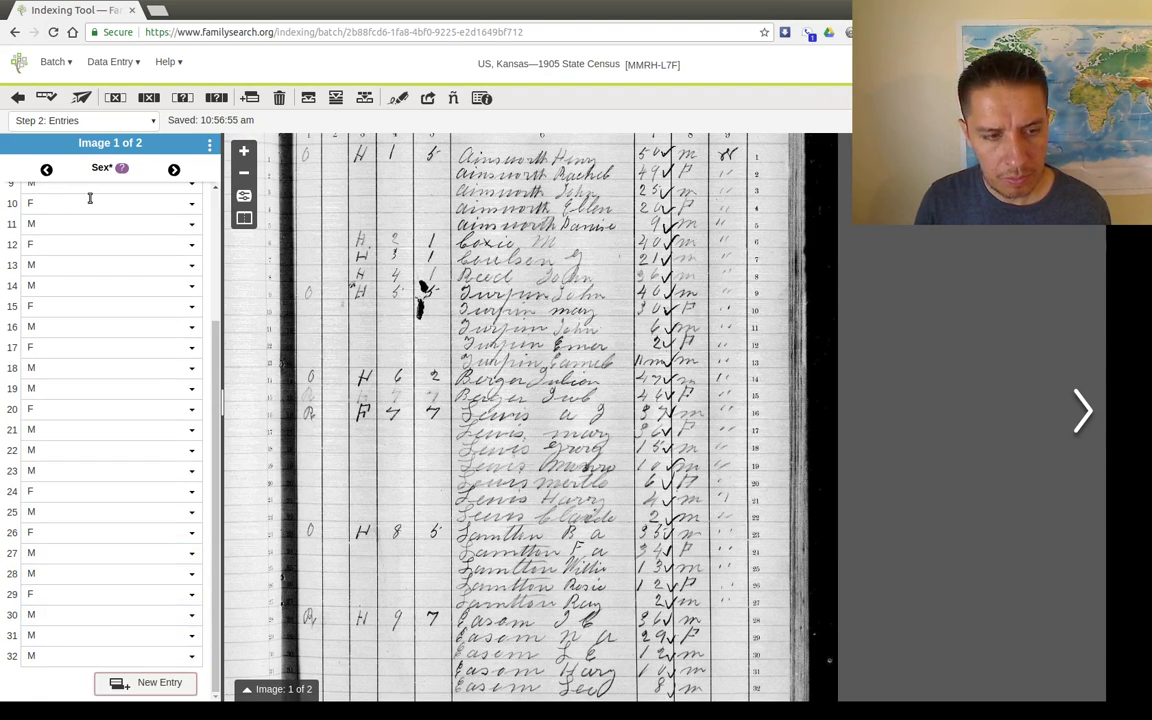
Move on to Birthplace and show the second batch image as a reference beside the census page, enlarged enough to read the birthplaces
{"action": "key", "text": "Tab"}
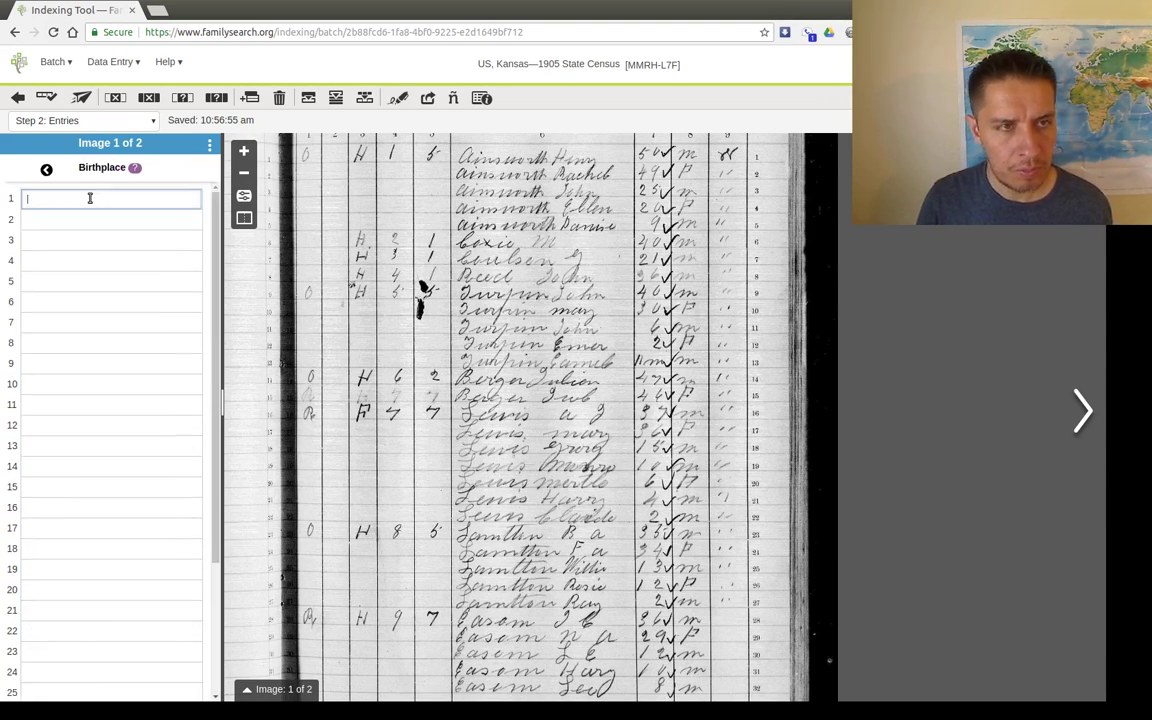
{"action": "left_click", "coordinate": [244, 218]}
{"action": "left_click_drag", "start_coordinate": [366, 357], "coordinate": [300, 376]}
{"action": "scroll", "coordinate": [781, 484], "scroll_direction": "up", "scroll_amount": 4}
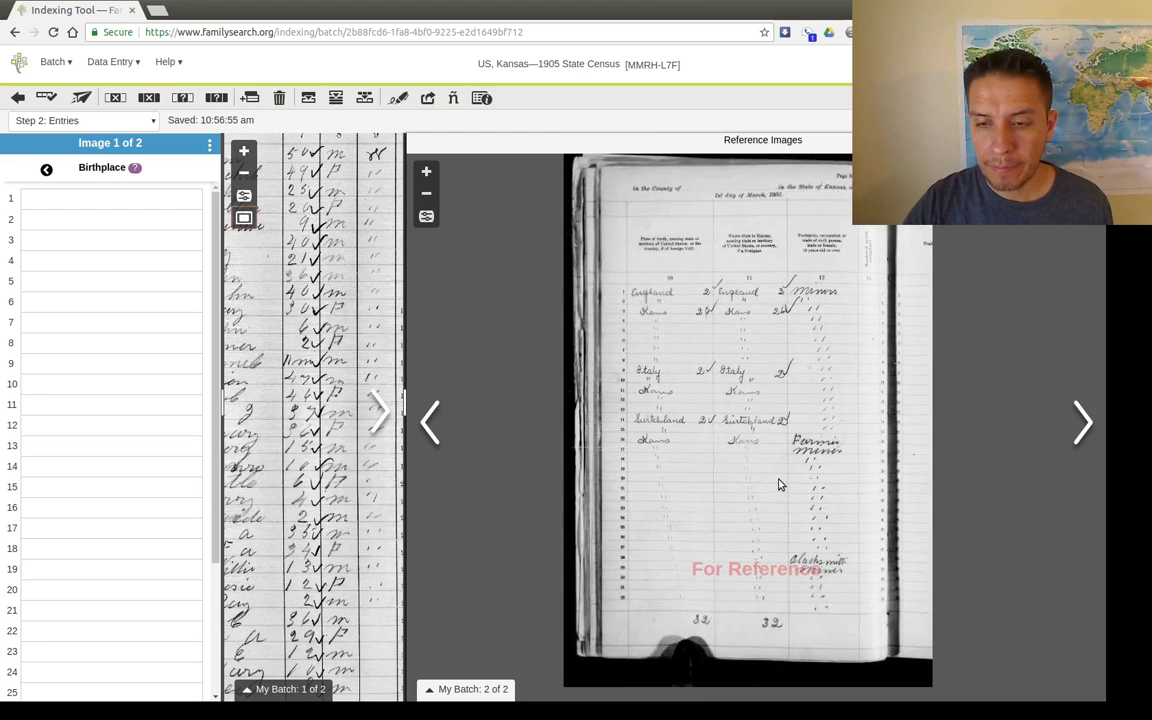
{"action": "scroll", "coordinate": [779, 483], "scroll_direction": "up", "scroll_amount": 5}
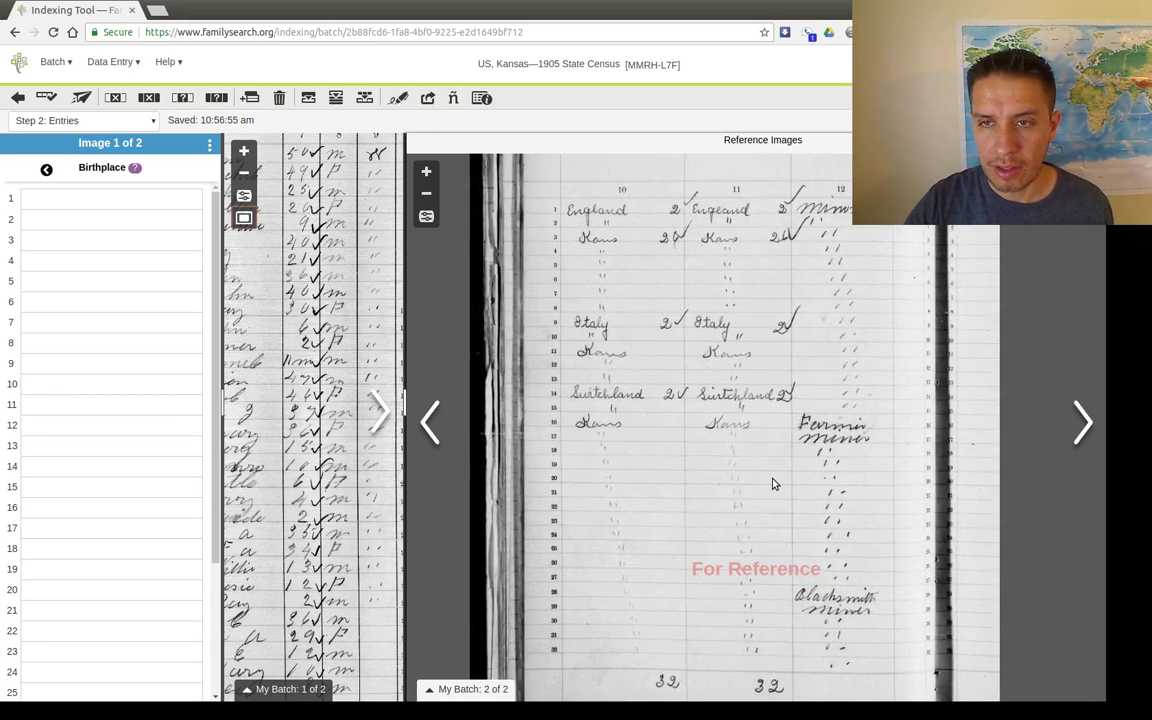
{"action": "scroll", "coordinate": [772, 484], "scroll_direction": "up", "scroll_amount": 2}
Enter the birthplace England for entries 1 and 2, and Kans for entries 3 to 8
{"action": "left_click", "coordinate": [99, 198]}
{"action": "type", "text": "England"}
{"action": "key", "text": "Tab"}
{"action": "key", "text": "ctrl+d"}
{"action": "type", "text": "Kans"}
{"action": "key", "text": "Tab"}
{"action": "key", "text": "ctrl+d"}
{"action": "key", "text": "ctrl+d"}
{"action": "key", "text": "ctrl+d"}
{"action": "key", "text": "ctrl+d"}
{"action": "key", "text": "ctrl+d"}
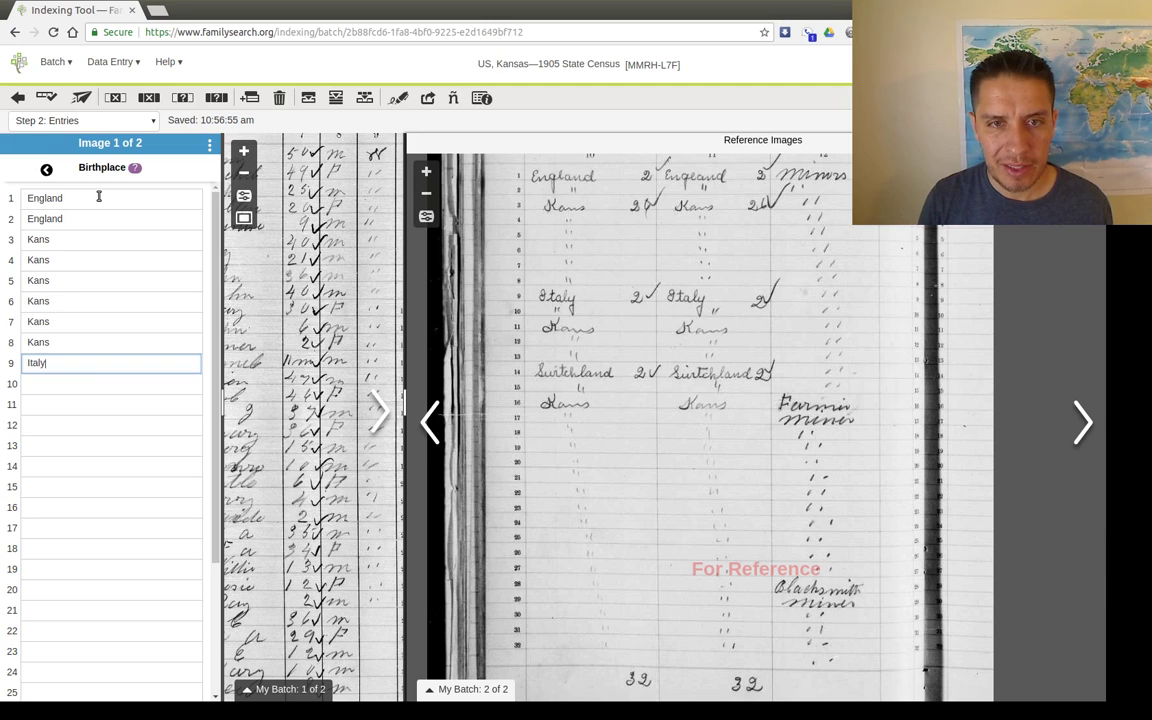
Enter the birthplace Italy for entry 9 and repeat it for entry 10
{"action": "type", "text": "Italy"}
{"action": "key", "text": "Tab"}
{"action": "key", "text": "ctrl+d"}
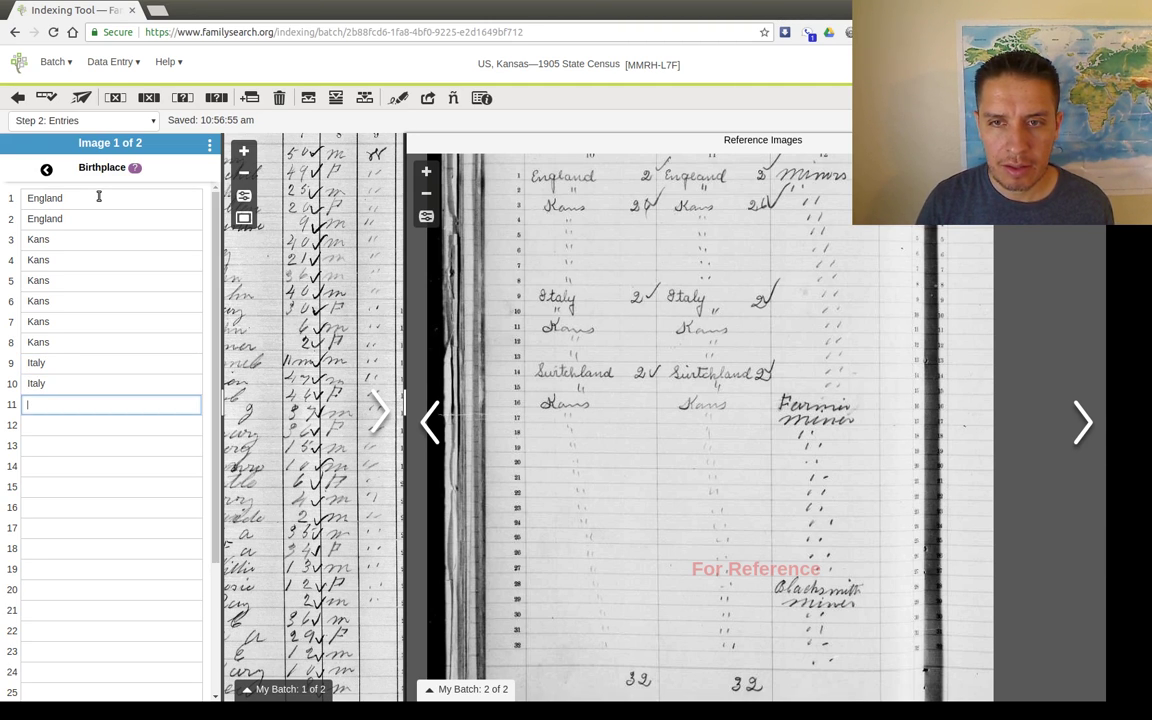
Compare the names on the census page with the reference image and enter the birthplace Kans for entries 11 to 13
{"action": "left_click_drag", "start_coordinate": [321, 337], "coordinate": [419, 354]}
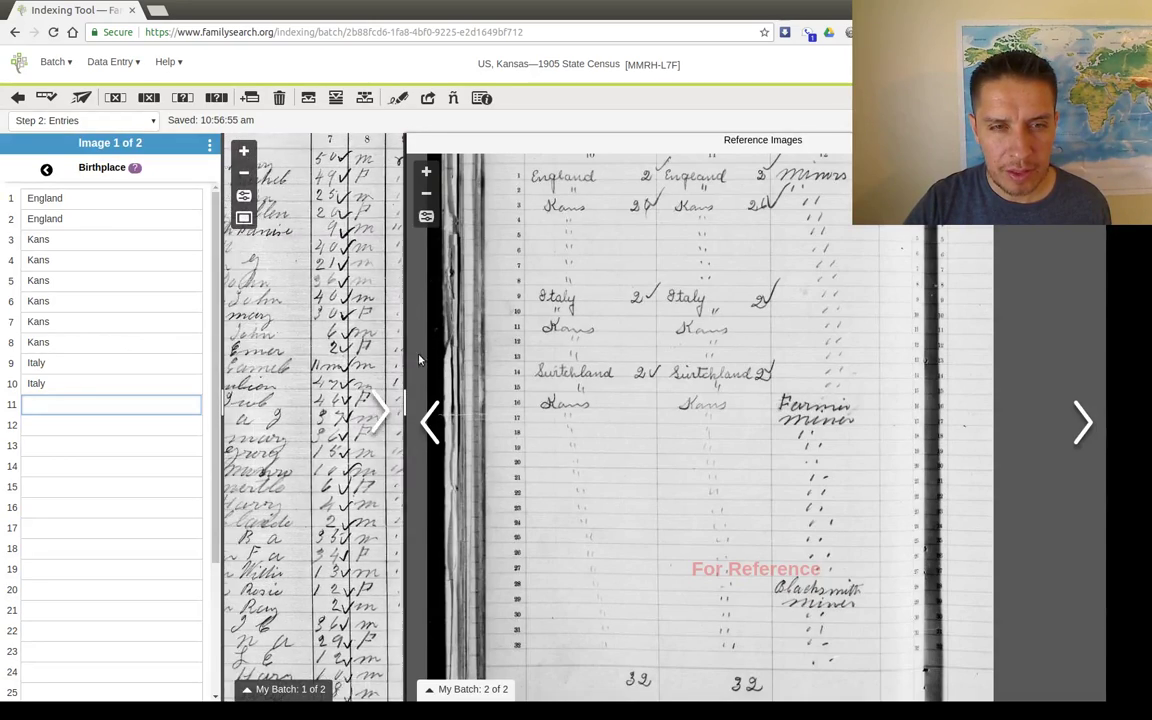
{"action": "left_click_drag", "start_coordinate": [122, 350], "coordinate": [280, 366]}
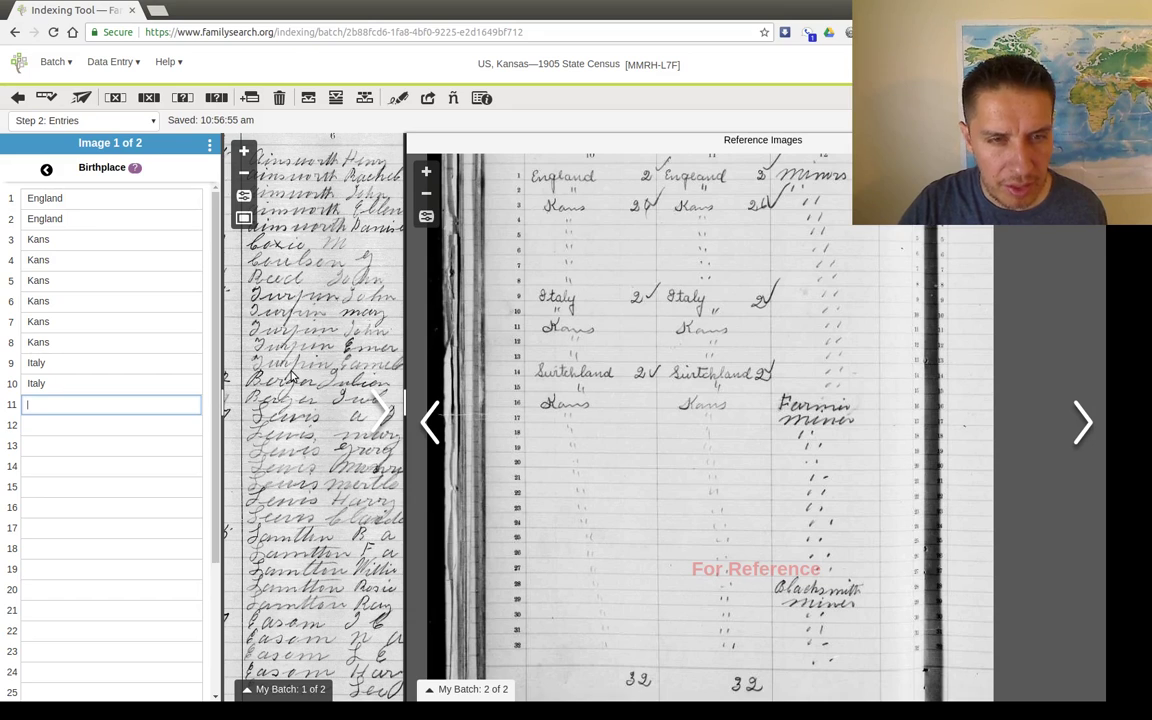
{"action": "scroll", "coordinate": [290, 360], "scroll_direction": "up", "scroll_amount": 3}
{"action": "left_click_drag", "start_coordinate": [293, 348], "coordinate": [313, 351]}
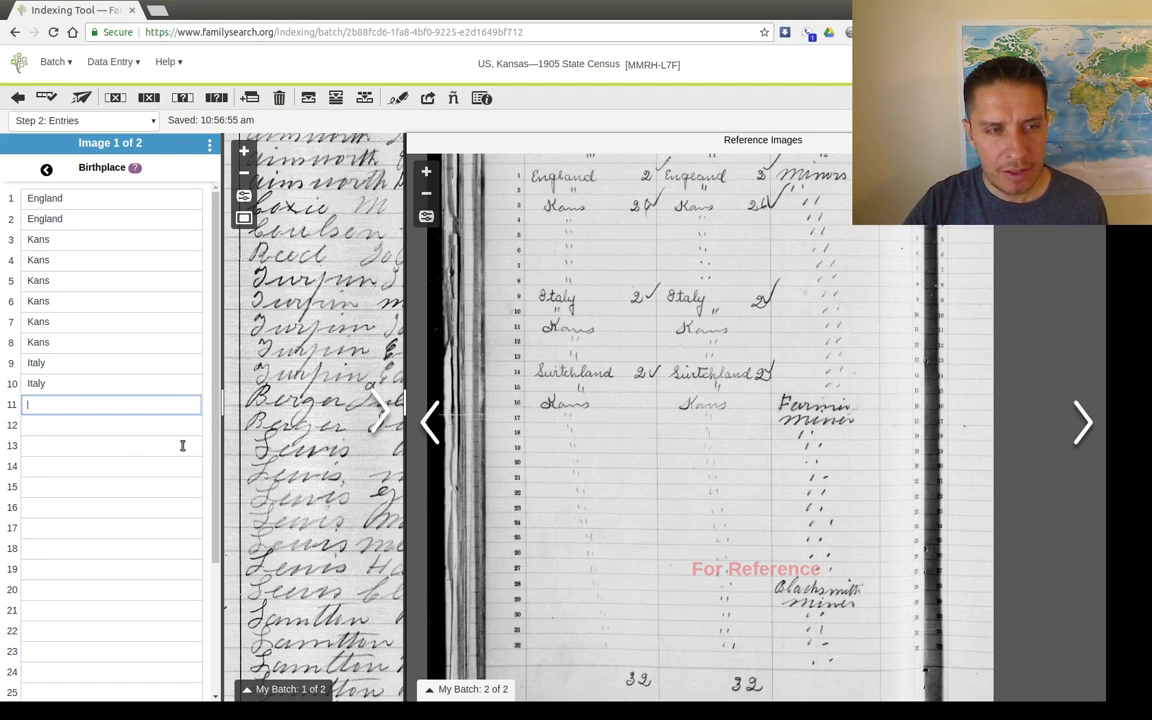
{"action": "type", "text": "Kans"}
{"action": "key", "text": "Tab"}
{"action": "type", "text": "Kans"}
{"action": "key", "text": "Tab"}
{"action": "type", "text": "Kans"}
{"action": "key", "text": "Tab"}
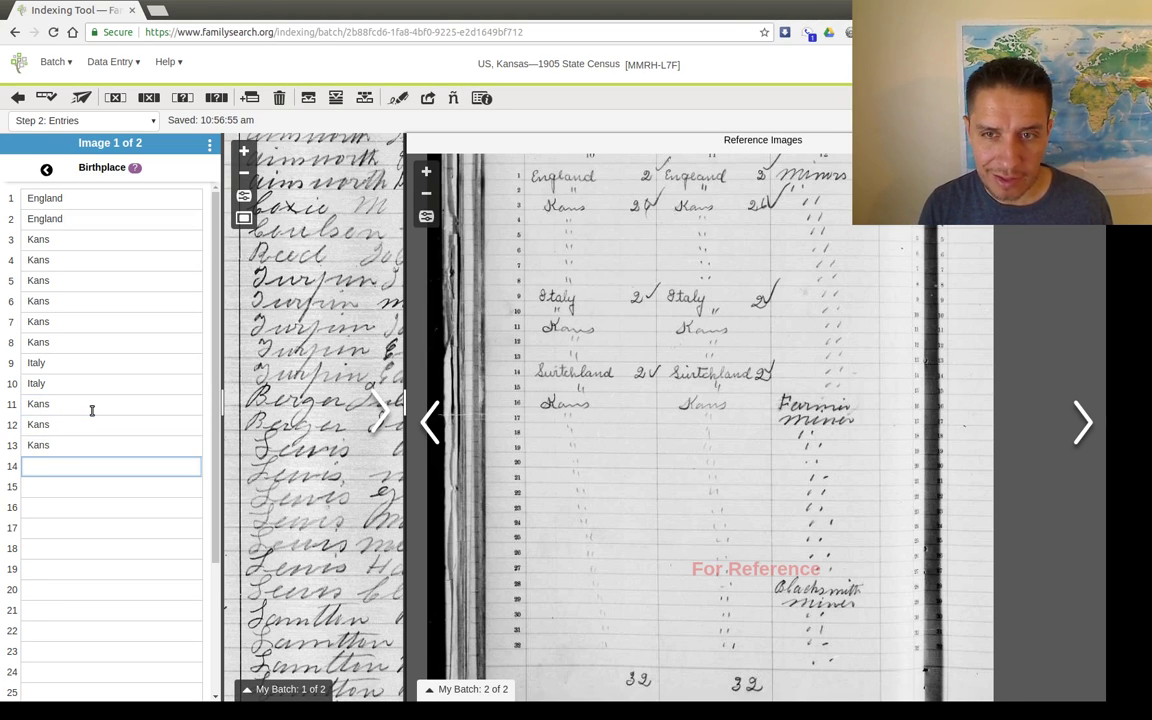
Enter the birthplace Switchland for entries 14 and 15
{"action": "type", "text": "Switch"}
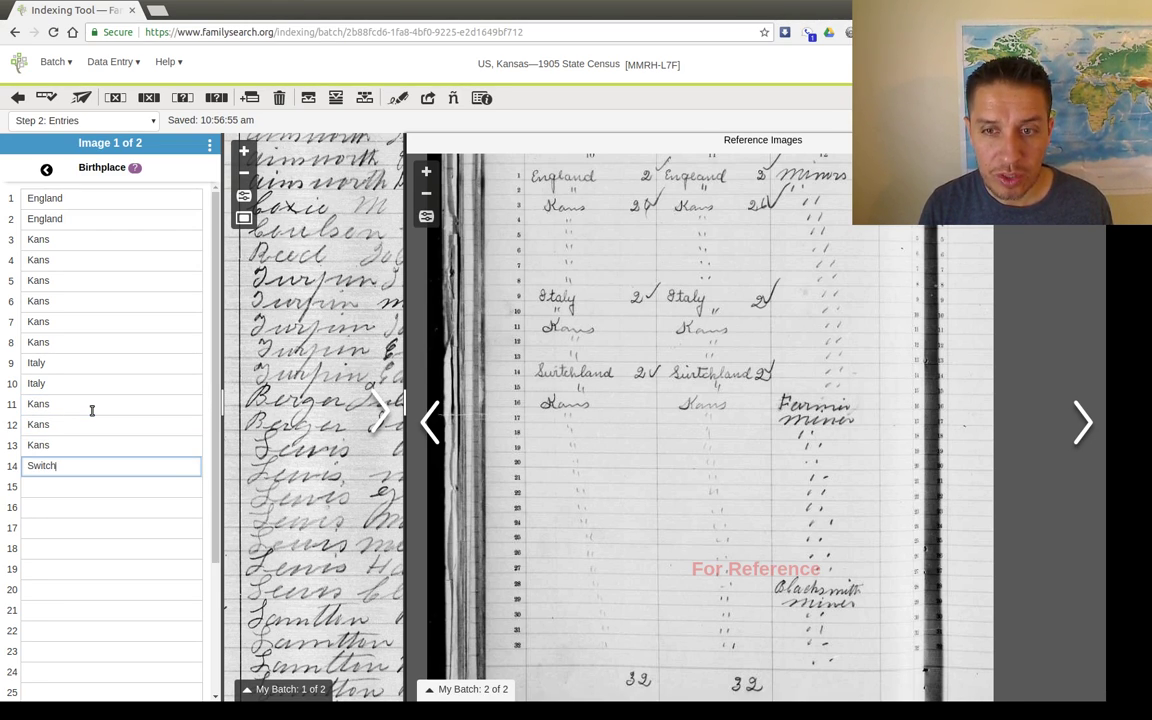
{"action": "type", "text": "land"}
{"action": "key", "text": "Tab"}
{"action": "type", "text": "Switchland"}
{"action": "key", "text": "Tab"}
Enter the birthplace Kans for entry 16 and repeat it down to entry 32
{"action": "type", "text": "Kans"}
{"action": "key", "text": "Tab"}
{"action": "key", "text": "ctrl+d"}
{"action": "key", "text": "ctrl+d"}
{"action": "key", "text": "ctrl+d"}
{"action": "key", "text": "ctrl+d"}
{"action": "key", "text": "ctrl+d"}
{"action": "key", "text": "ctrl+d"}
{"action": "key", "text": "ctrl+d"}
{"action": "key", "text": "ctrl+d"}
{"action": "key", "text": "ctrl+d"}
{"action": "key", "text": "ctrl+d"}
{"action": "key", "text": "ctrl+d"}
{"action": "key", "text": "ctrl+d"}
{"action": "key", "text": "ctrl+d"}
{"action": "key", "text": "ctrl+d"}
{"action": "key", "text": "ctrl+d"}
{"action": "key", "text": "ctrl+d"}
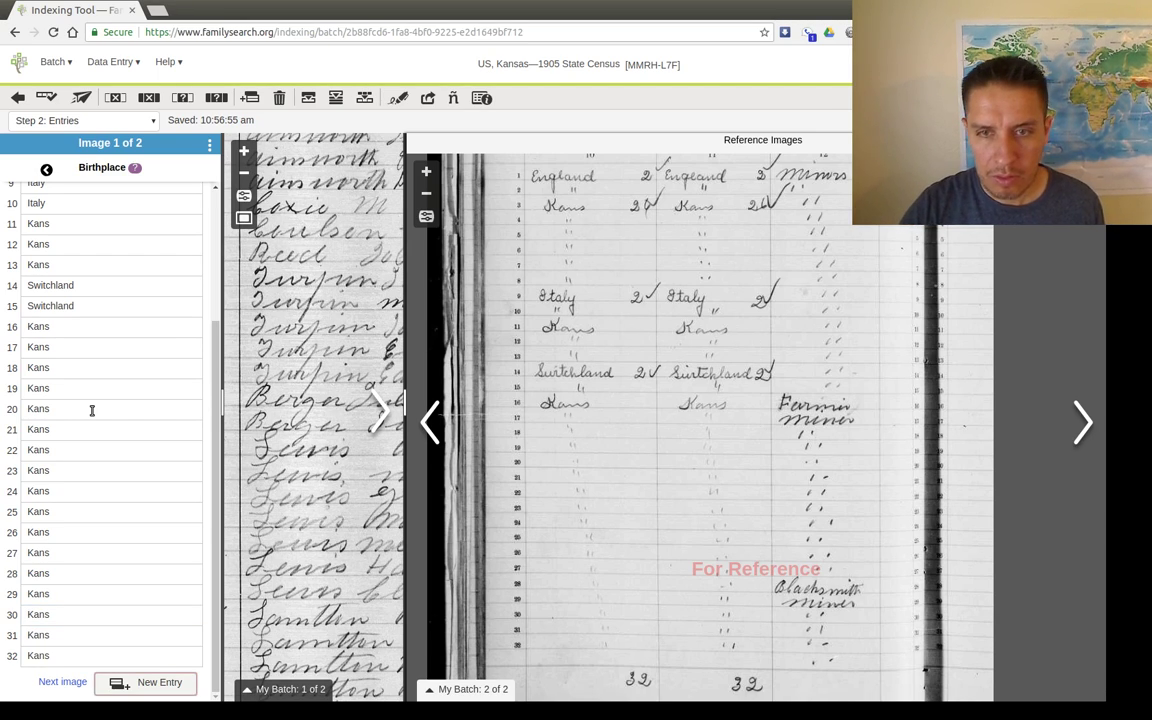
Go back to Surname and correct the family surname of entries 9 to 13 to match the census page
{"action": "left_click", "coordinate": [46, 170]}
{"action": "left_click", "coordinate": [46, 170]}
{"action": "left_click", "coordinate": [46, 170]}
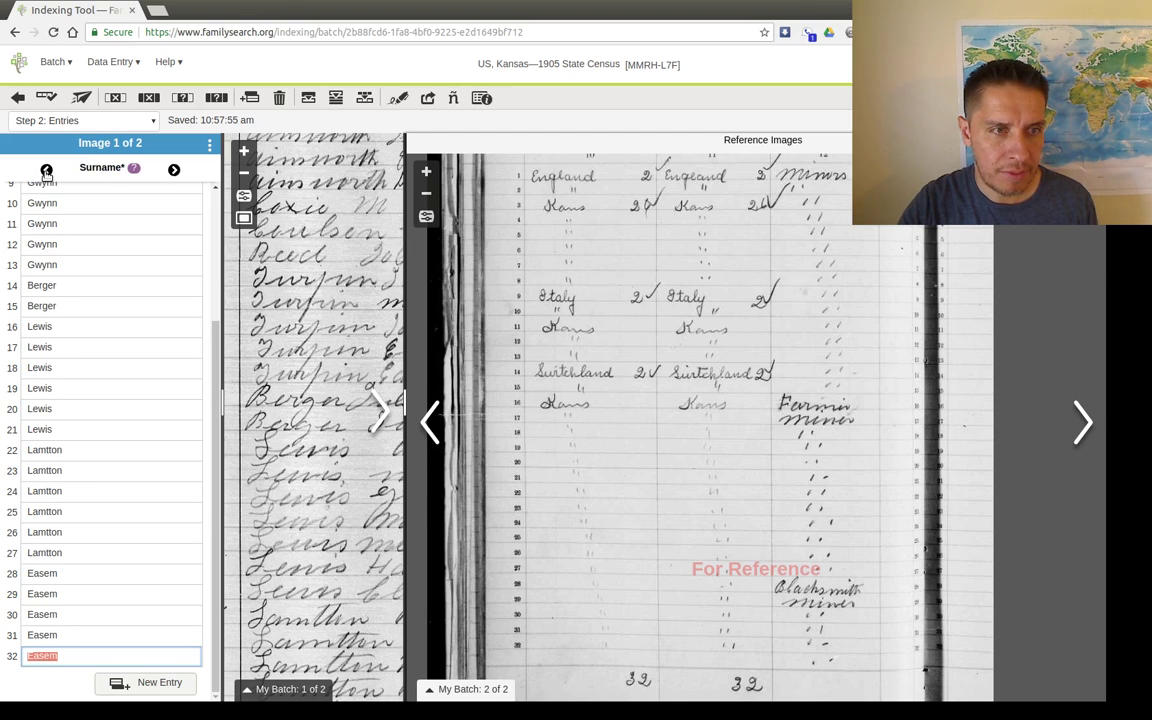
{"action": "scroll", "coordinate": [70, 316], "scroll_direction": "up", "scroll_amount": 3}
{"action": "left_click", "coordinate": [31, 291]}
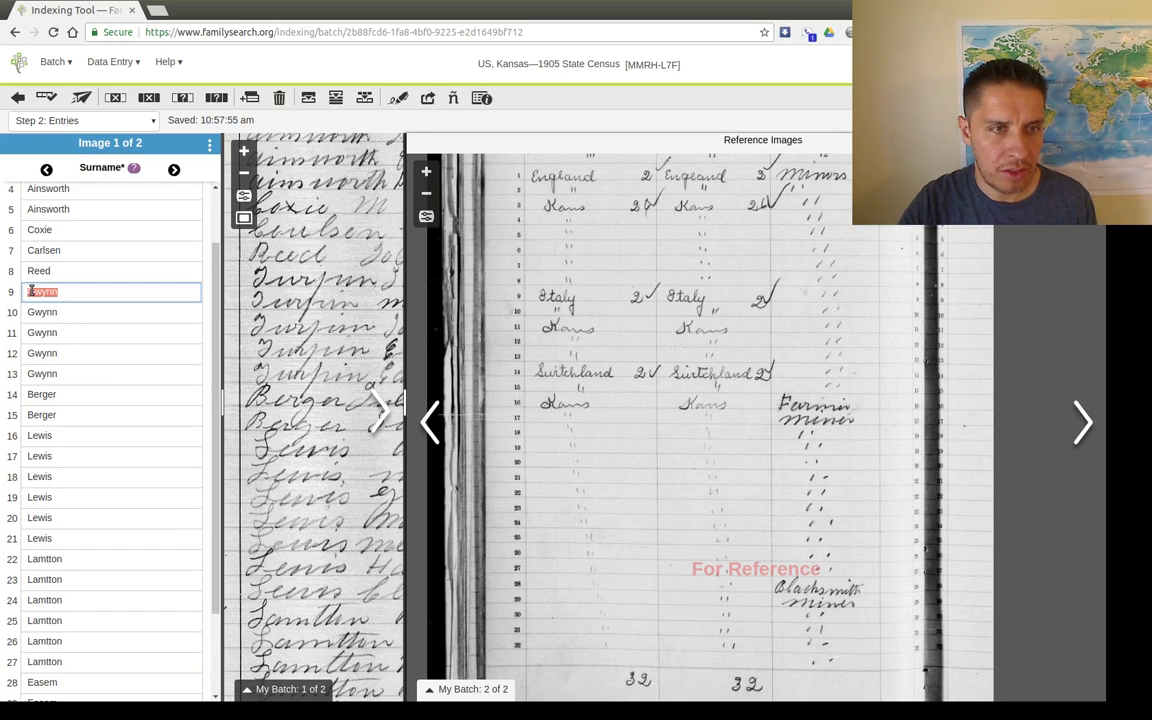
{"action": "type", "text": "Turpin"}
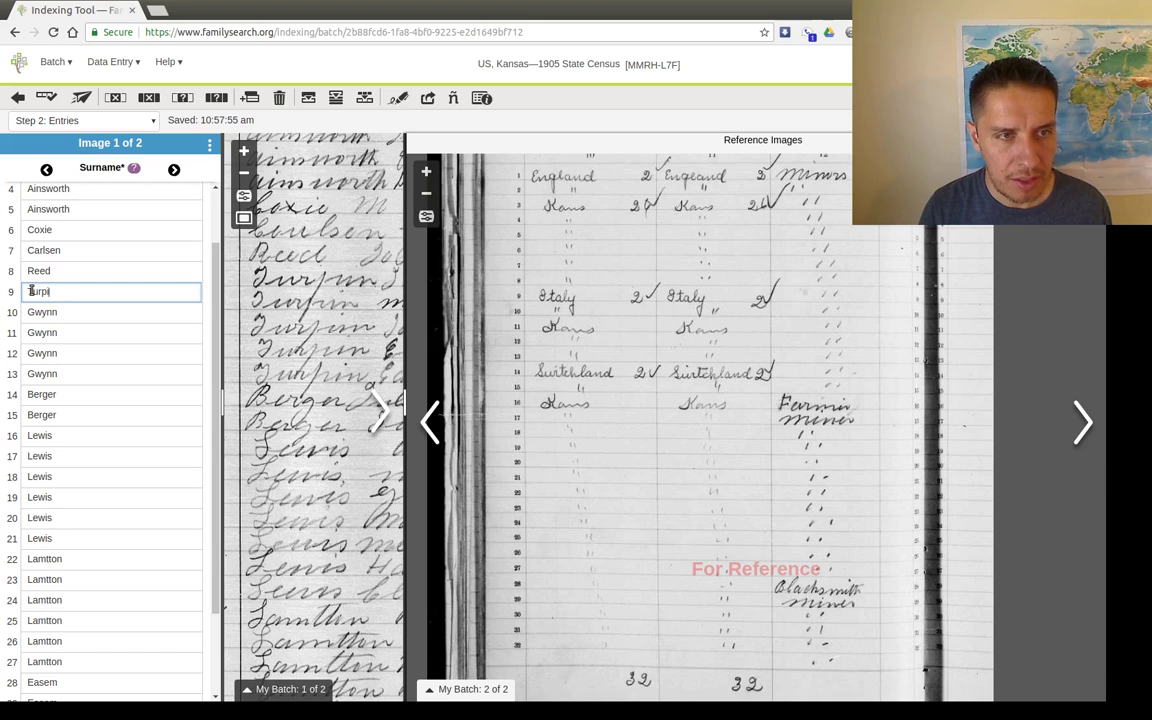
{"action": "key", "text": "Tab"}
{"action": "key", "text": "ctrl+d"}
{"action": "key", "text": "ctrl+d"}
{"action": "key", "text": "ctrl+d"}
{"action": "key", "text": "ctrl+d"}
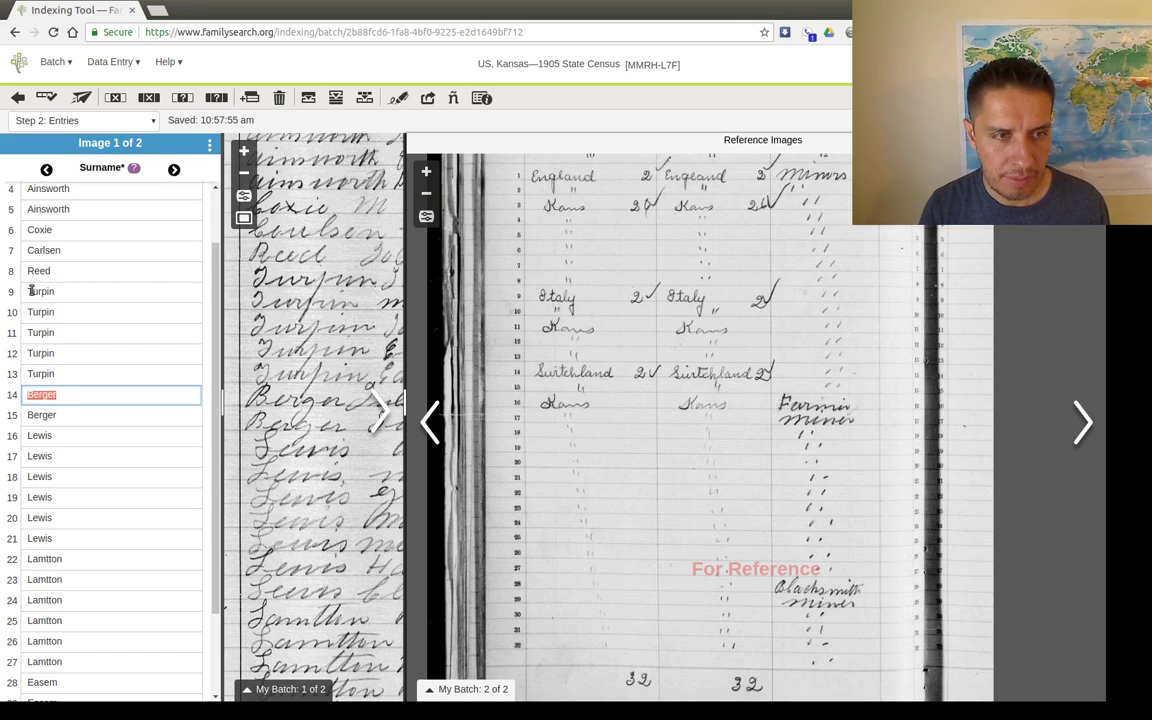
Check the corrected surnames against the handwritten names on the census page
{"action": "key", "text": "shift+Tab"}
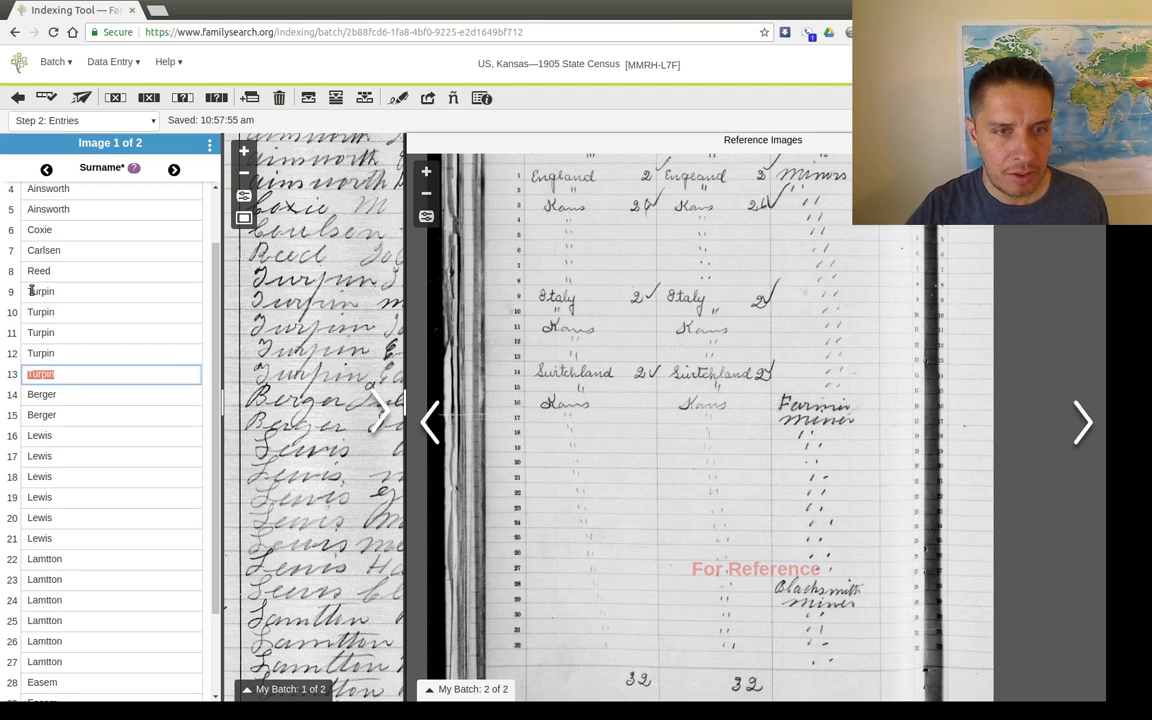
{"action": "scroll", "coordinate": [268, 502], "scroll_direction": "right", "scroll_amount": 5}
{"action": "scroll", "coordinate": [268, 502], "scroll_direction": "right", "scroll_amount": 5}
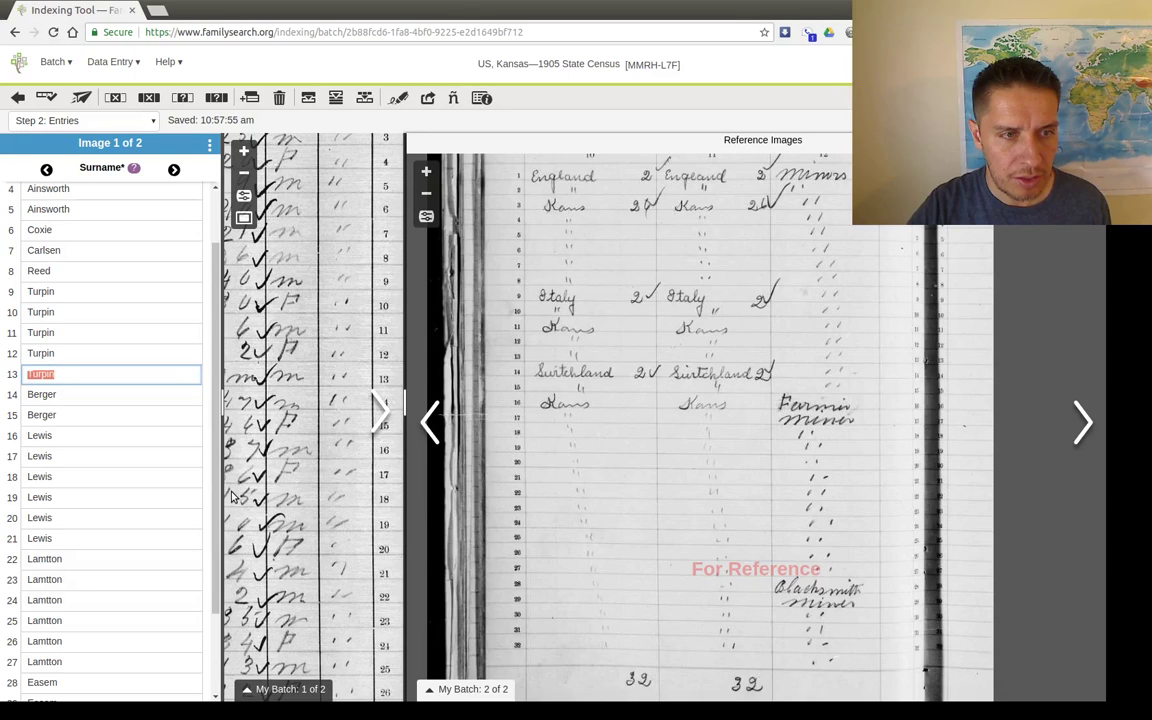
{"action": "scroll", "coordinate": [348, 430], "scroll_direction": "left", "scroll_amount": 2}
{"action": "left_click_drag", "start_coordinate": [295, 500], "coordinate": [350, 504]}
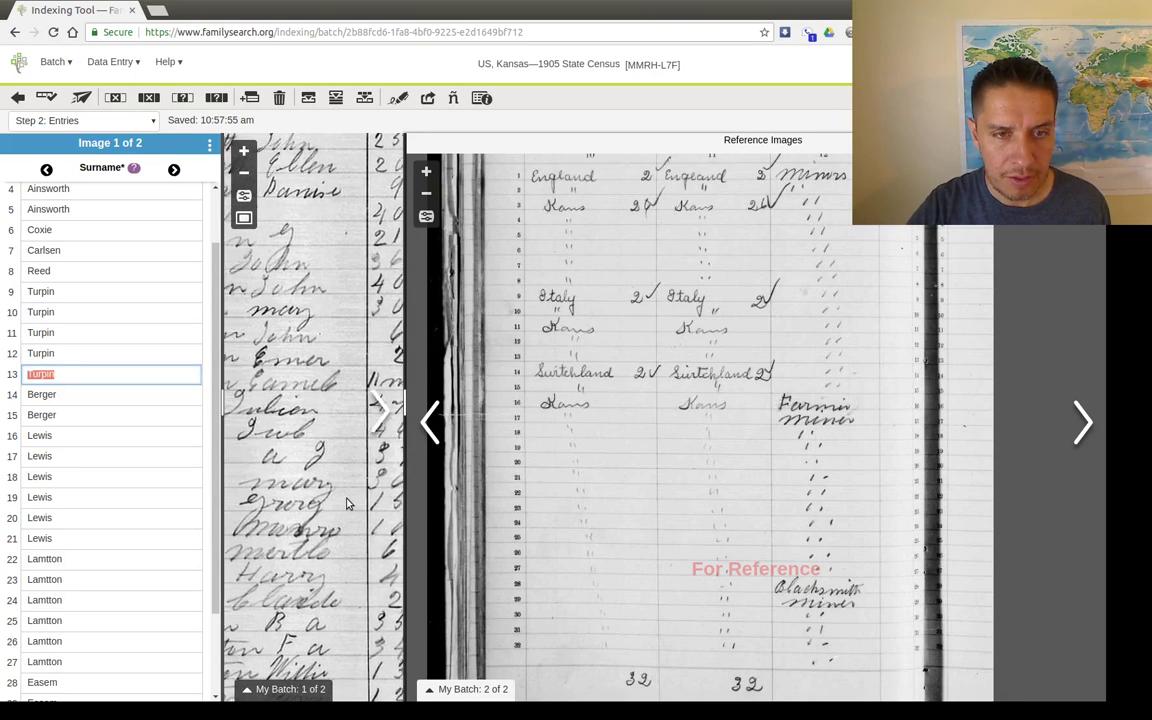
{"action": "left_click_drag", "start_coordinate": [265, 504], "coordinate": [322, 505]}
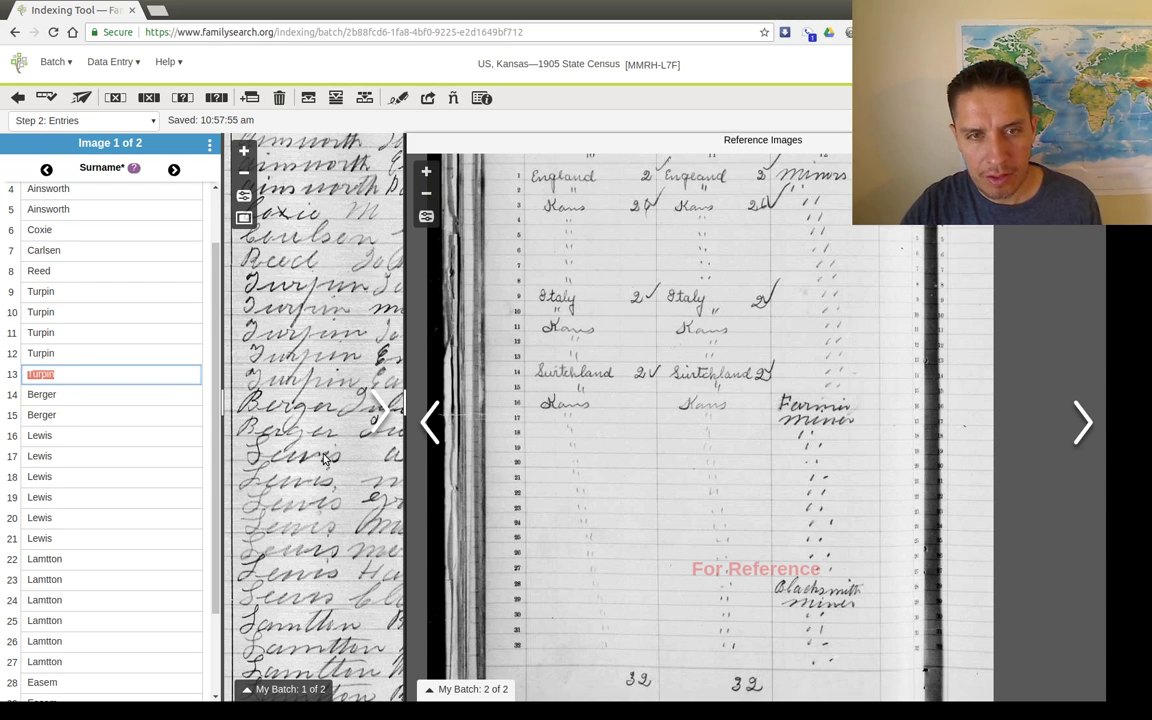
Return to Birthplace, finish both images, run the quality check and submit the batch
{"action": "left_click", "coordinate": [173, 170]}
{"action": "left_click", "coordinate": [172, 171]}
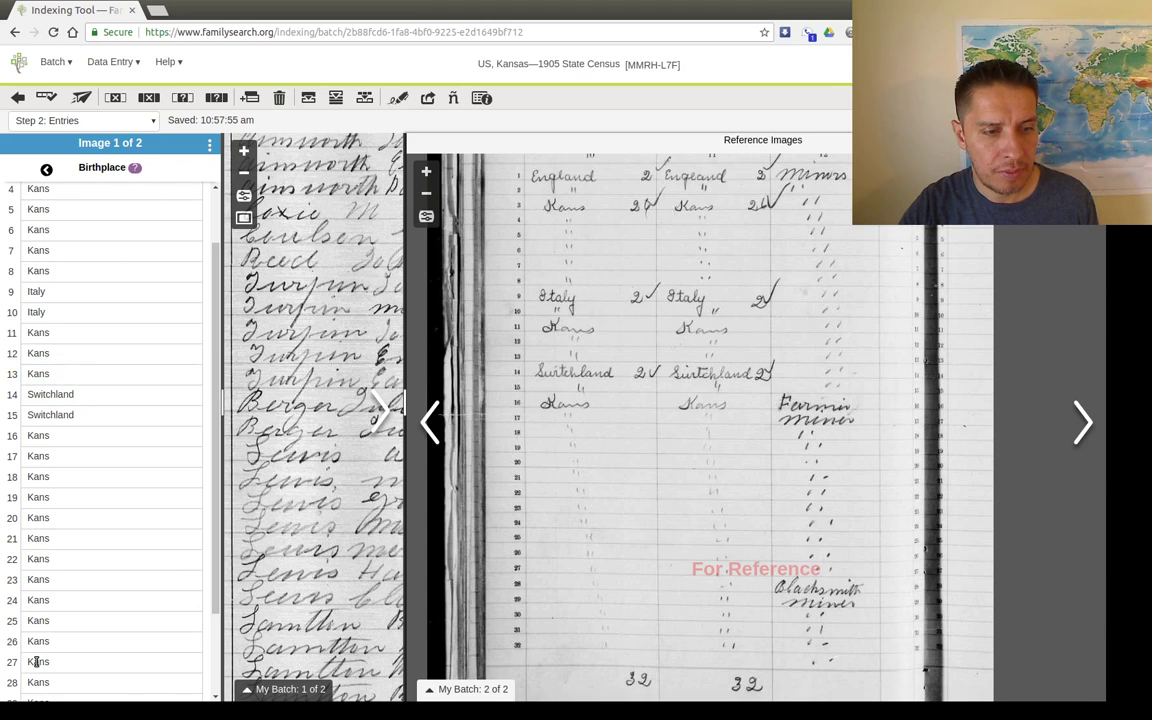
{"action": "scroll", "coordinate": [36, 661], "scroll_direction": "down", "scroll_amount": 2}
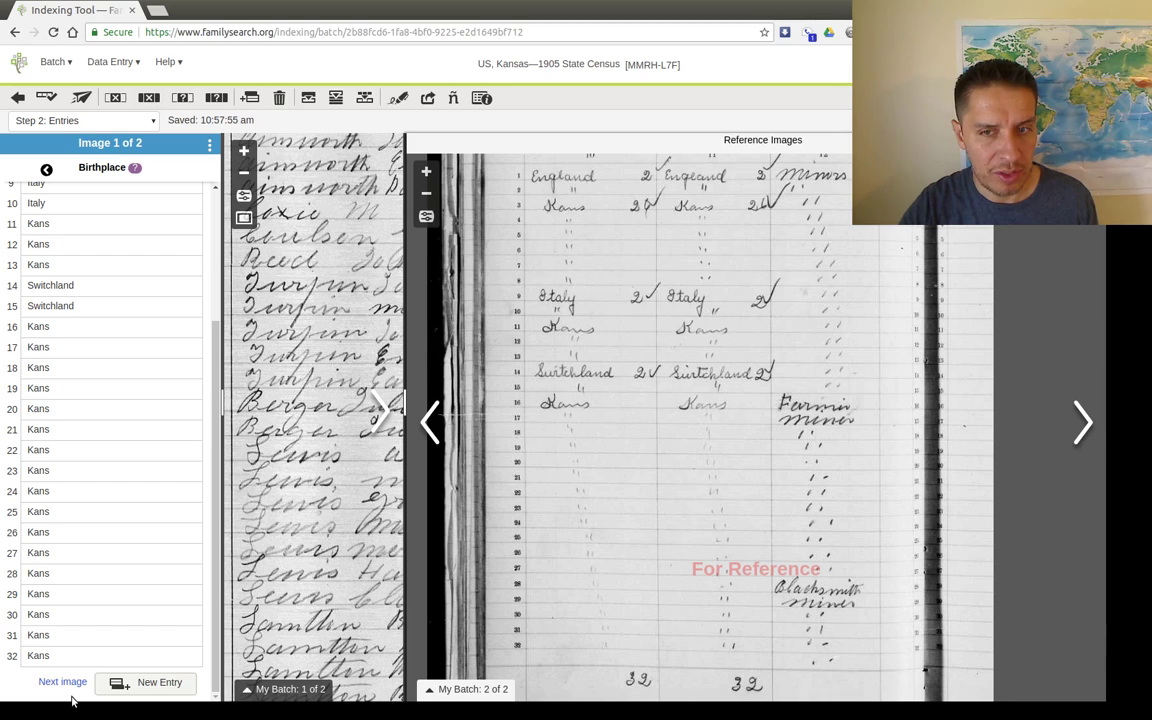
{"action": "left_click", "coordinate": [60, 682]}
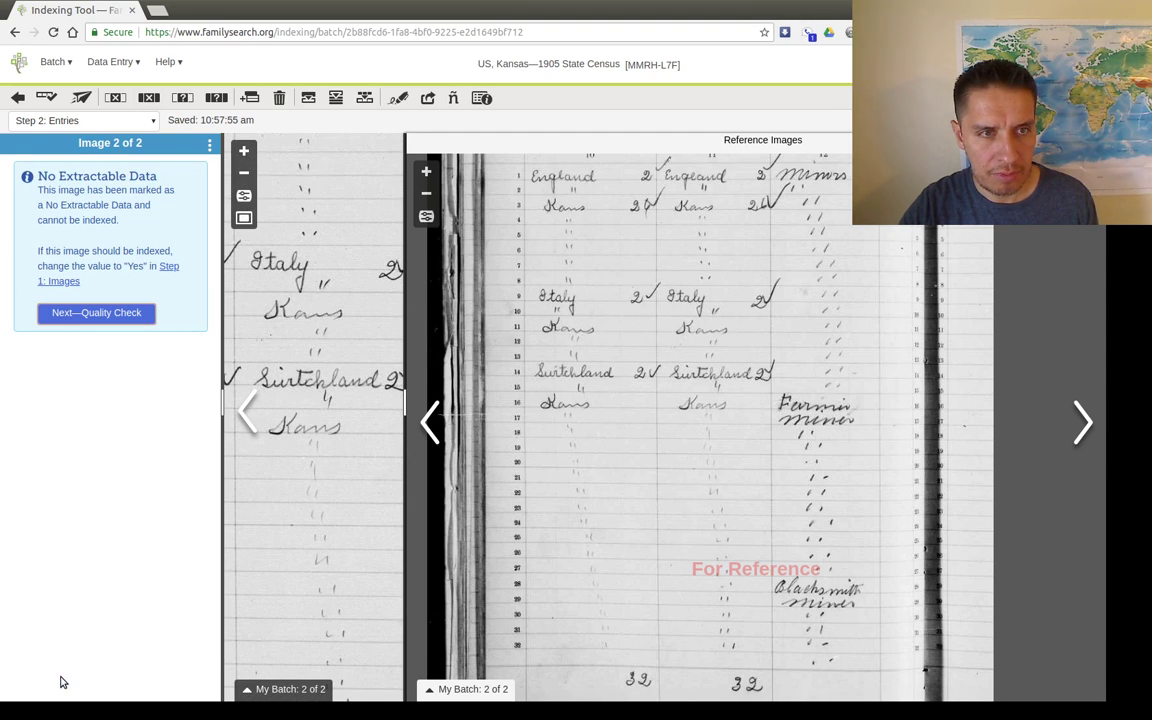
{"action": "left_click", "coordinate": [116, 314]}
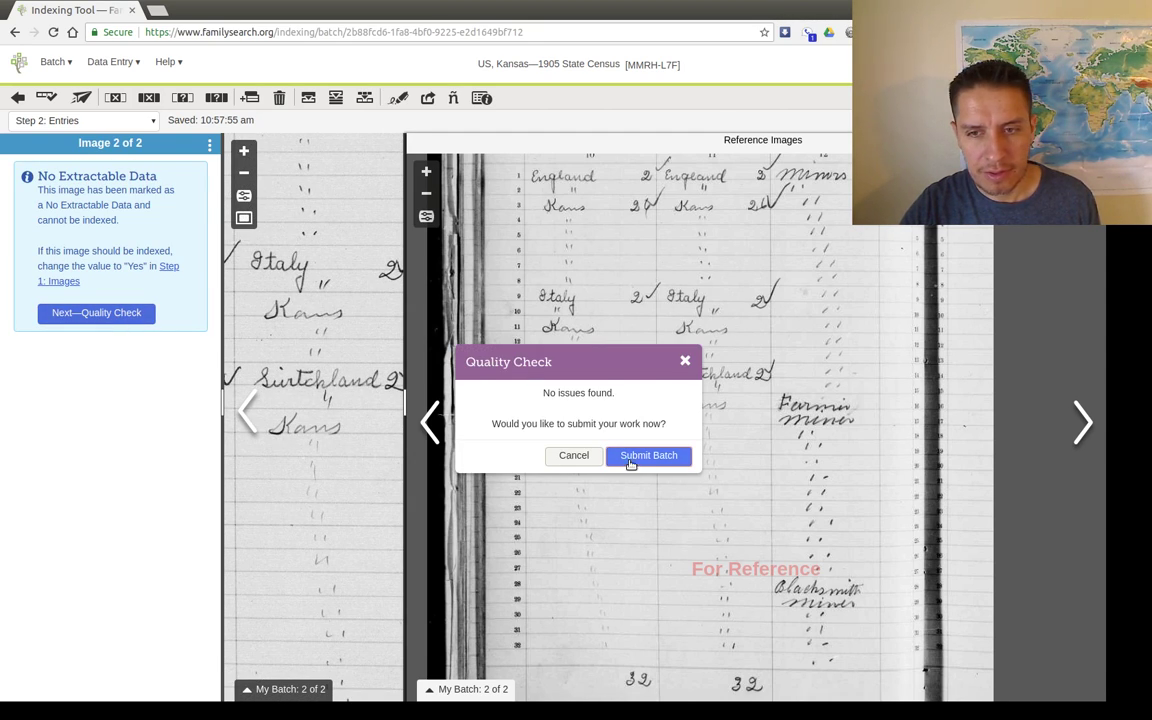
{"action": "left_click", "coordinate": [650, 458]}
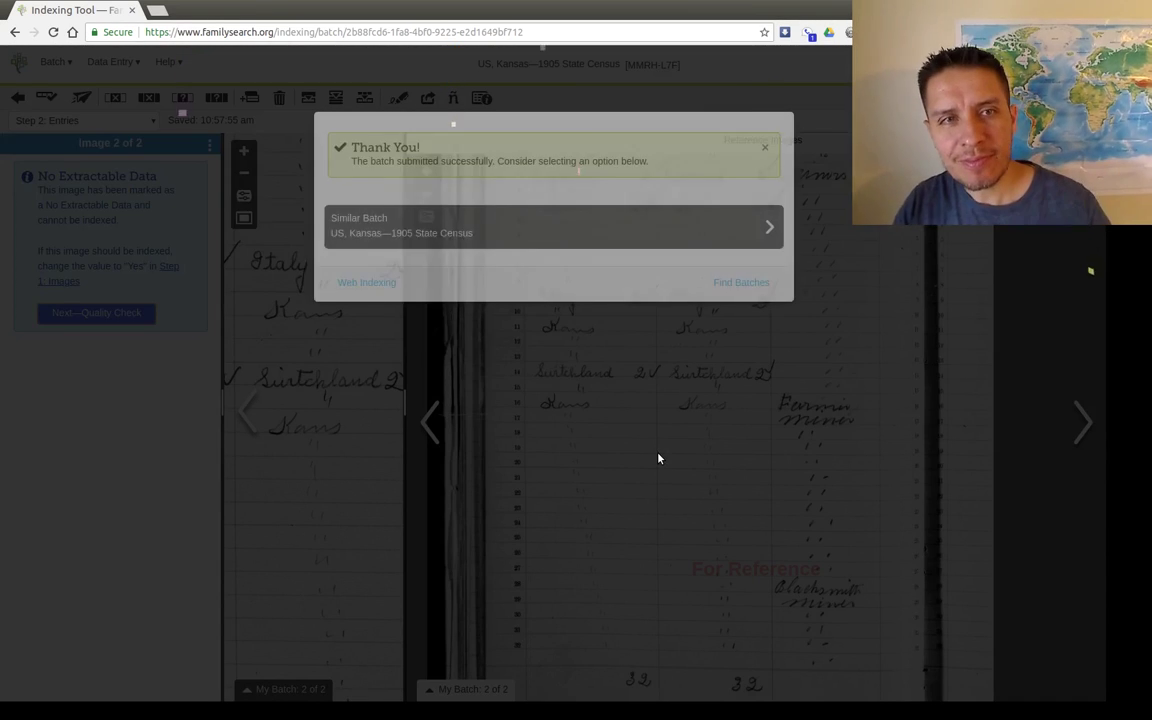
Start a similar Kansas 1905 State Census batch and answer whether each image should be indexed, with Yes for the first, to begin the entries
{"action": "left_click", "coordinate": [454, 230]}
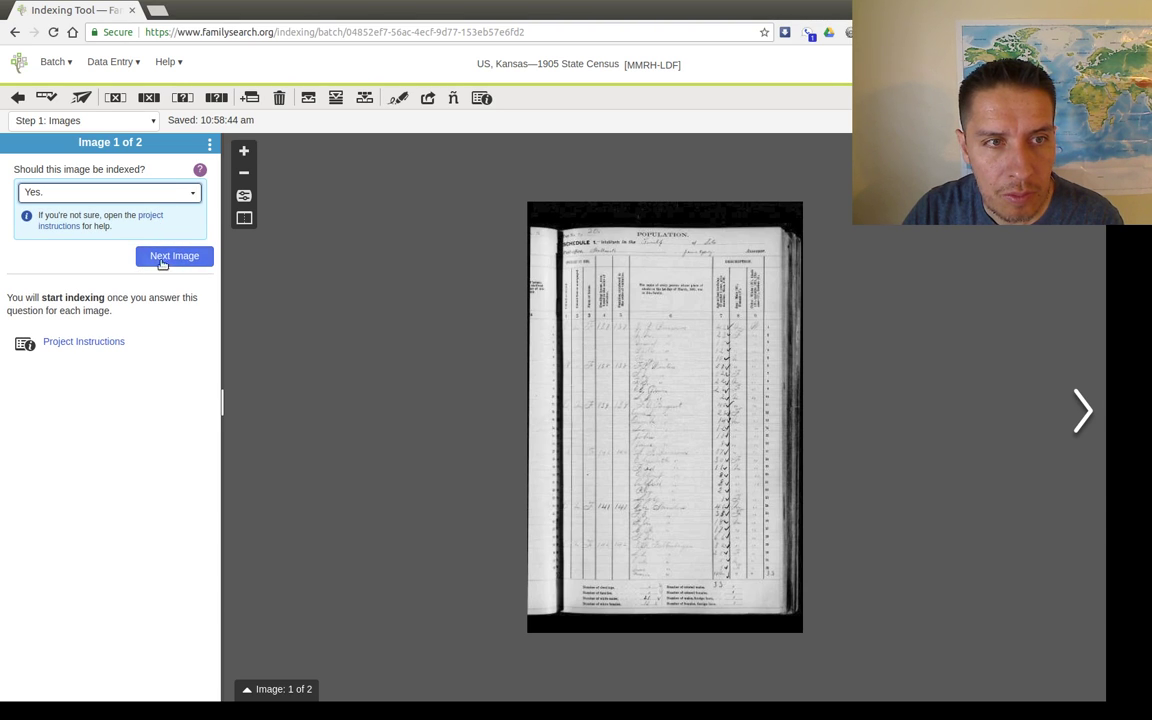
{"action": "left_click", "coordinate": [158, 257]}
{"action": "left_click", "coordinate": [125, 240]}
{"action": "left_click", "coordinate": [395, 220]}
{"action": "left_click", "coordinate": [179, 256]}
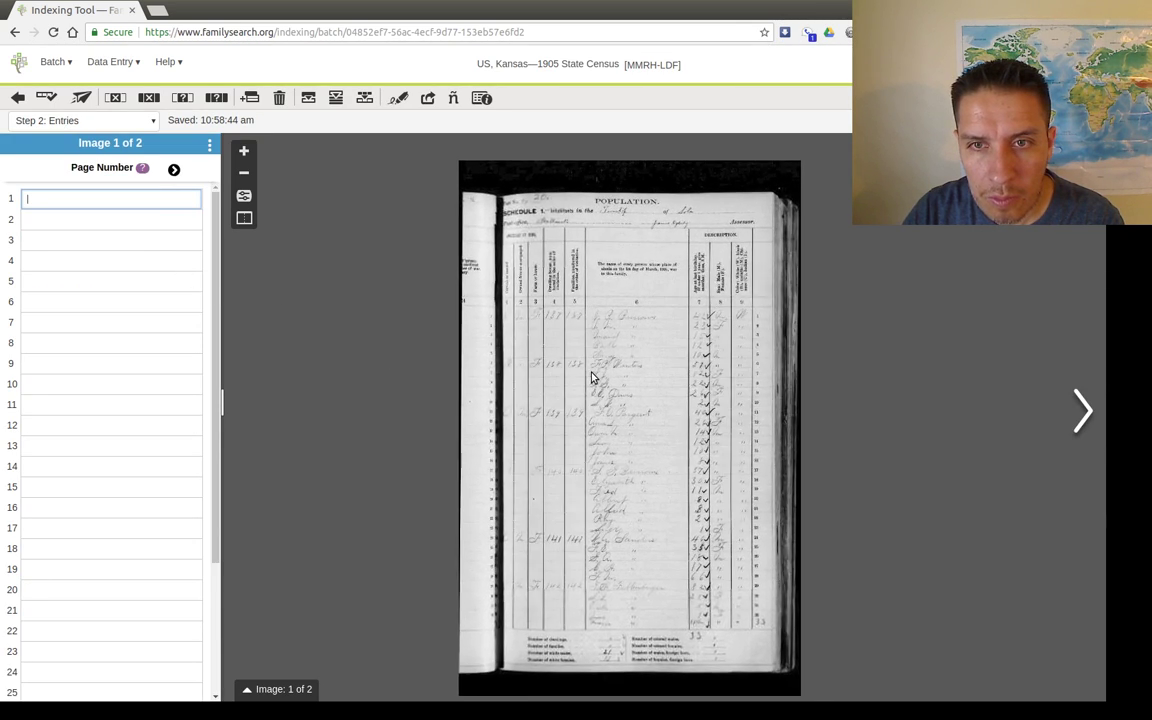
Examine the page number in the census page's header and the entry rows below it
{"action": "scroll", "coordinate": [592, 376], "scroll_direction": "up", "scroll_amount": 3}
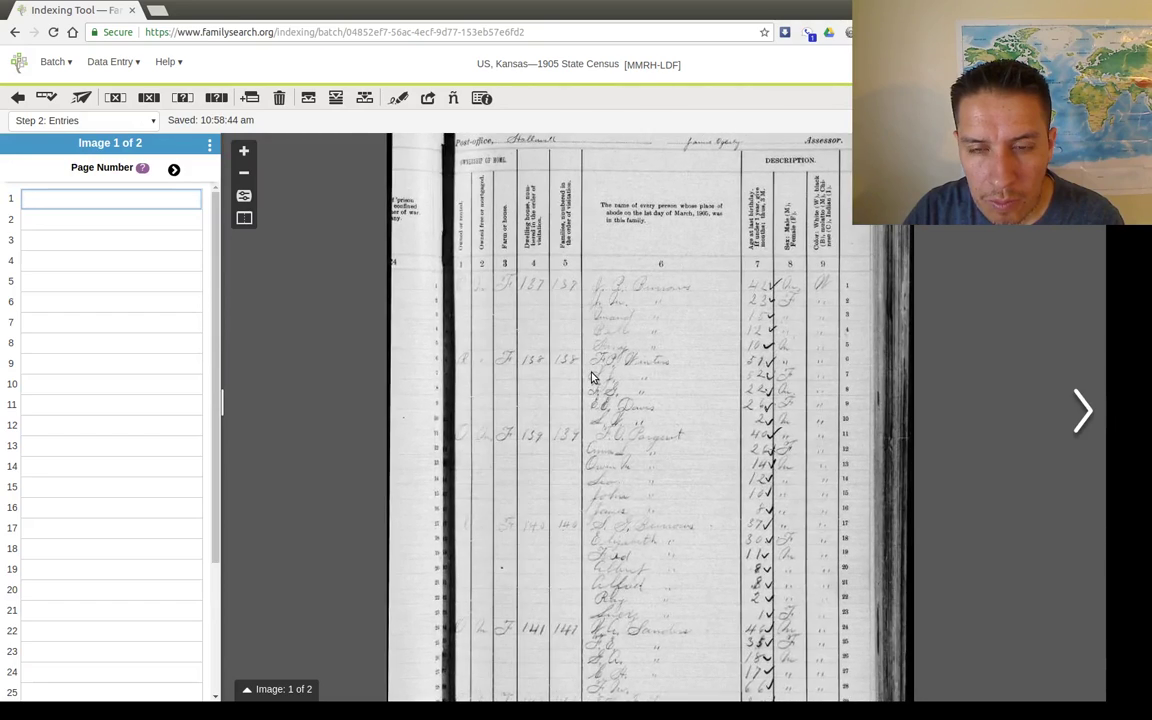
{"action": "left_click_drag", "start_coordinate": [476, 167], "coordinate": [491, 380]}
{"action": "scroll", "coordinate": [490, 363], "scroll_direction": "up", "scroll_amount": 2}
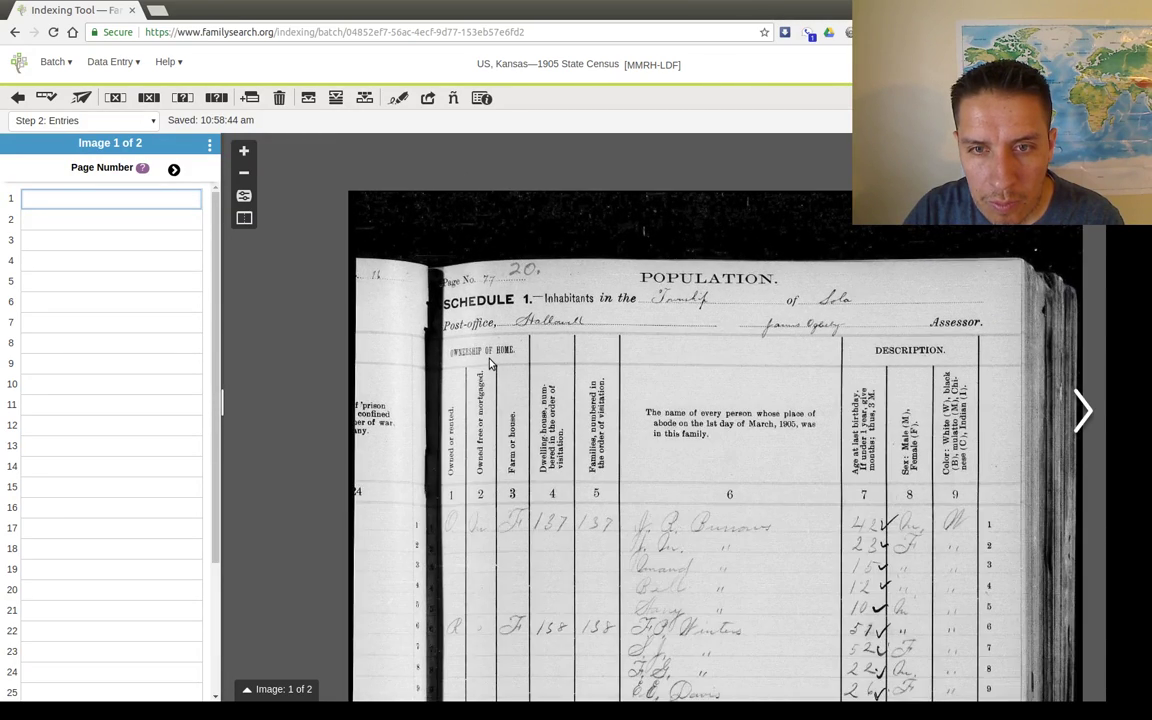
{"action": "scroll", "coordinate": [490, 365], "scroll_direction": "up", "scroll_amount": 3}
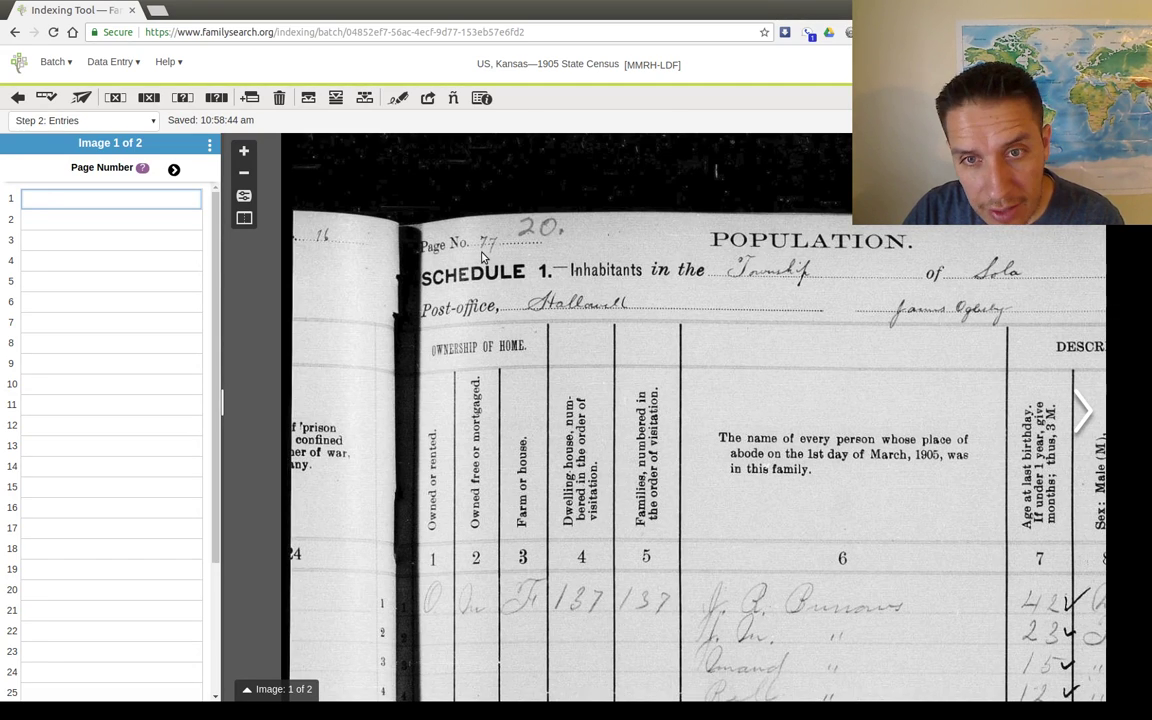
{"action": "left_click_drag", "start_coordinate": [313, 243], "coordinate": [323, 244]}
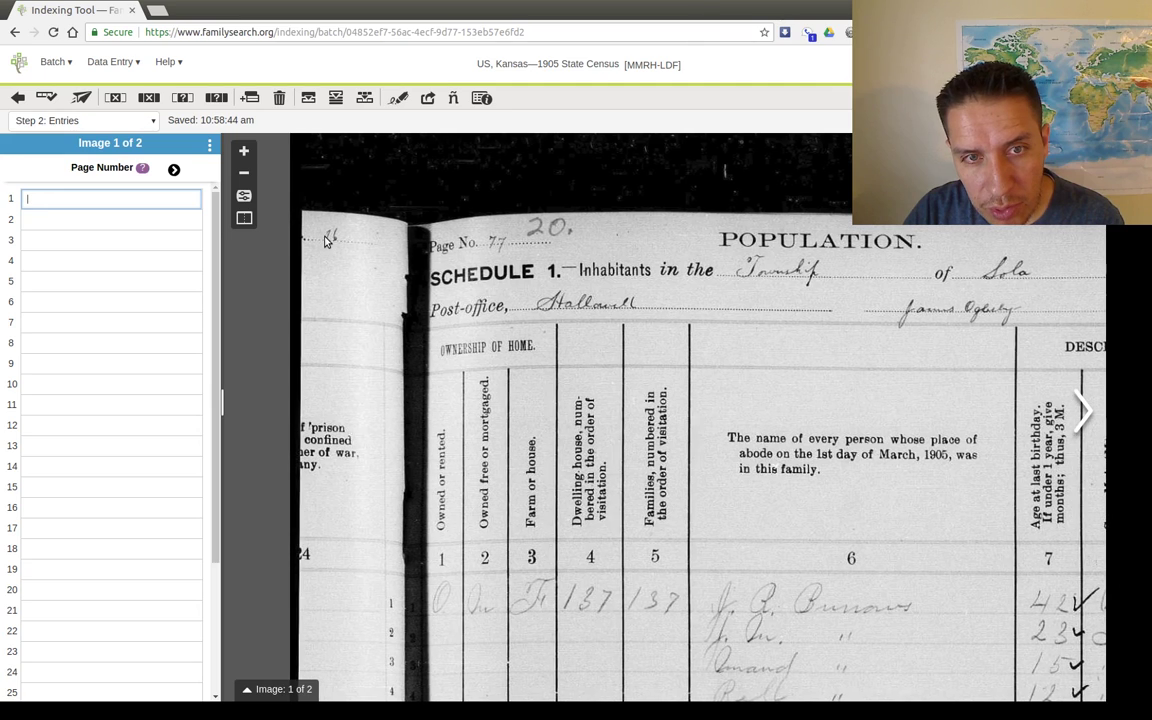
{"action": "left_click_drag", "start_coordinate": [497, 262], "coordinate": [429, 234]}
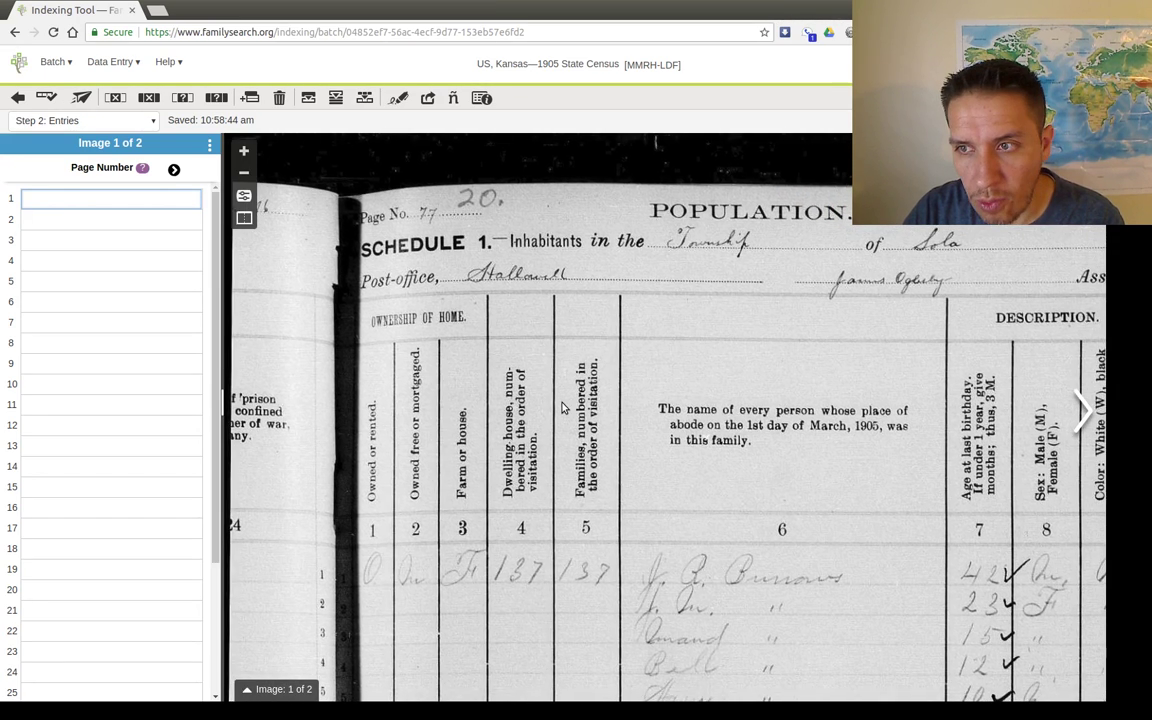
{"action": "left_click_drag", "start_coordinate": [432, 455], "coordinate": [419, 270]}
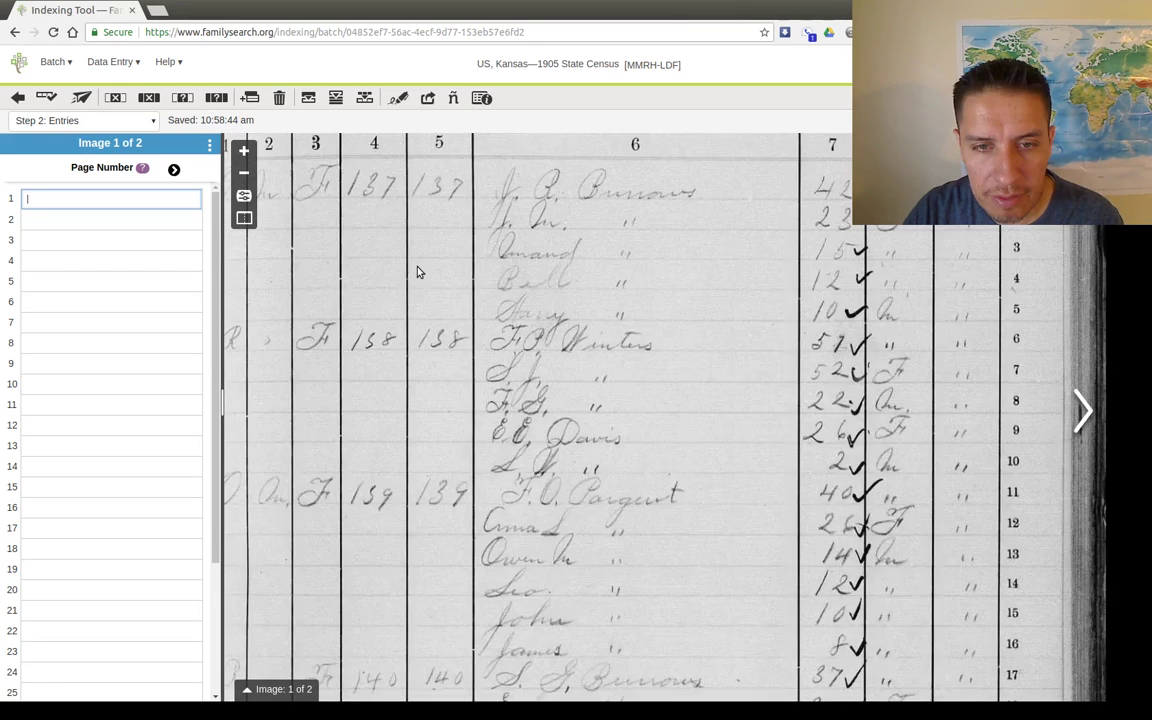
{"action": "scroll", "coordinate": [457, 404], "scroll_direction": "down", "scroll_amount": 1}
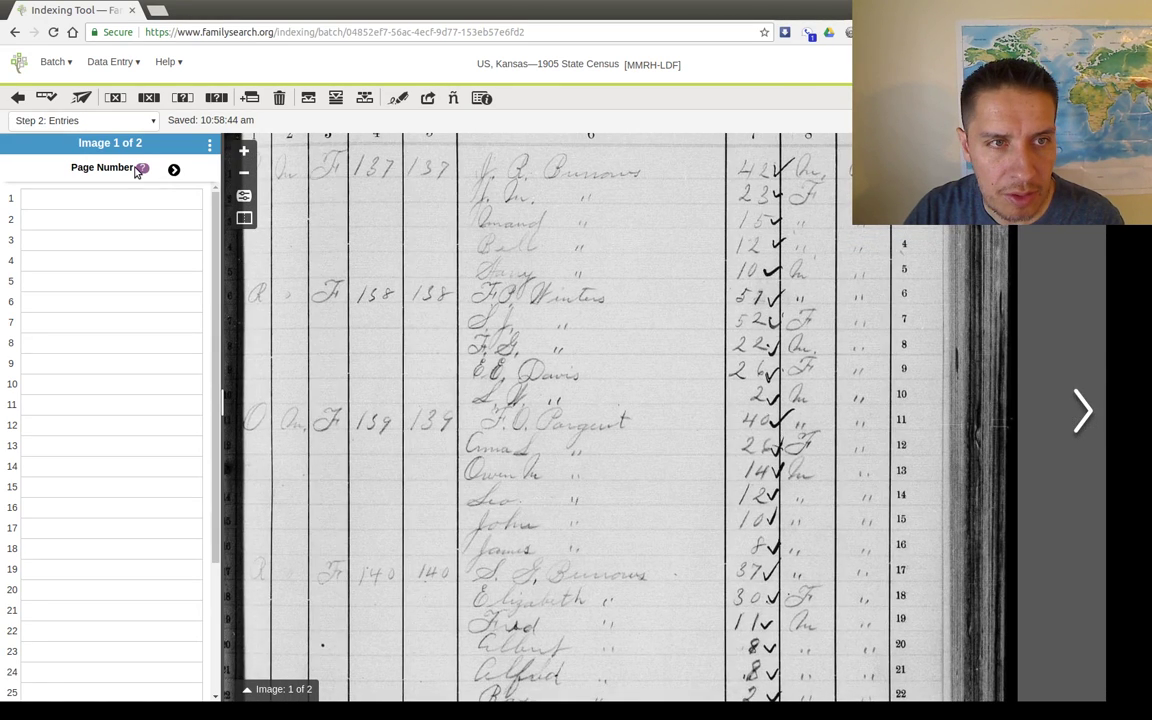
Read the field help for Page Number and enter page number 77 for all entries
{"action": "left_click", "coordinate": [140, 169]}
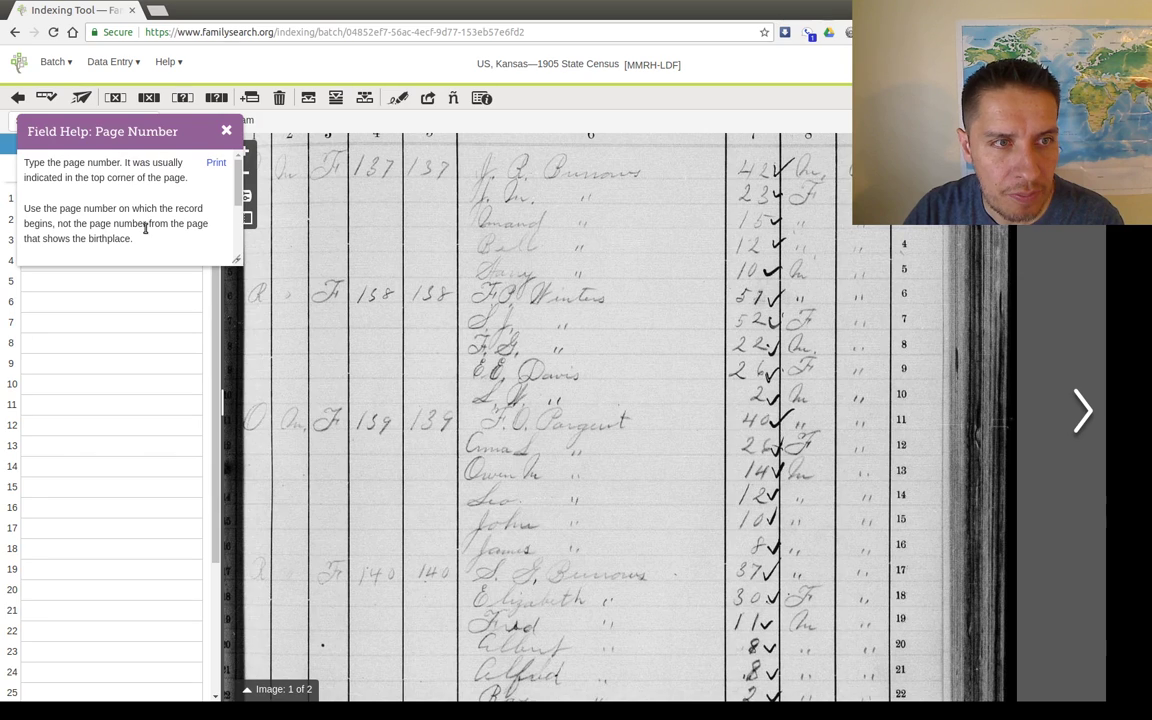
{"action": "scroll", "coordinate": [126, 232], "scroll_direction": "down", "scroll_amount": 1}
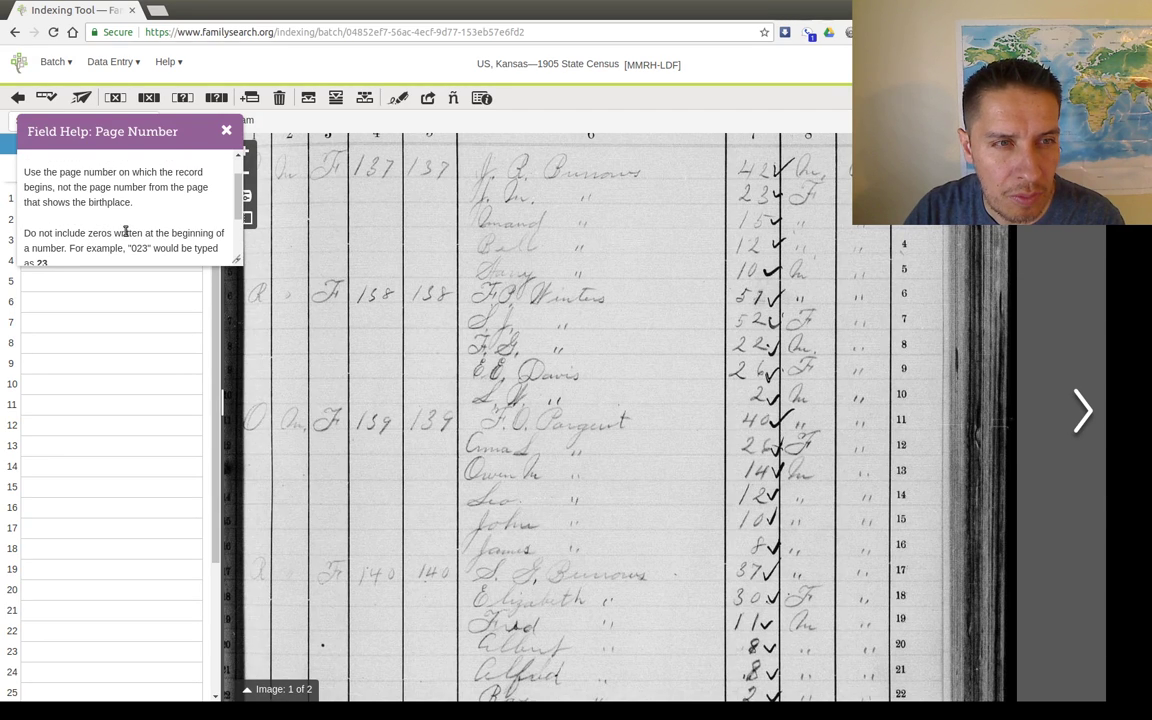
{"action": "scroll", "coordinate": [172, 234], "scroll_direction": "down", "scroll_amount": 3}
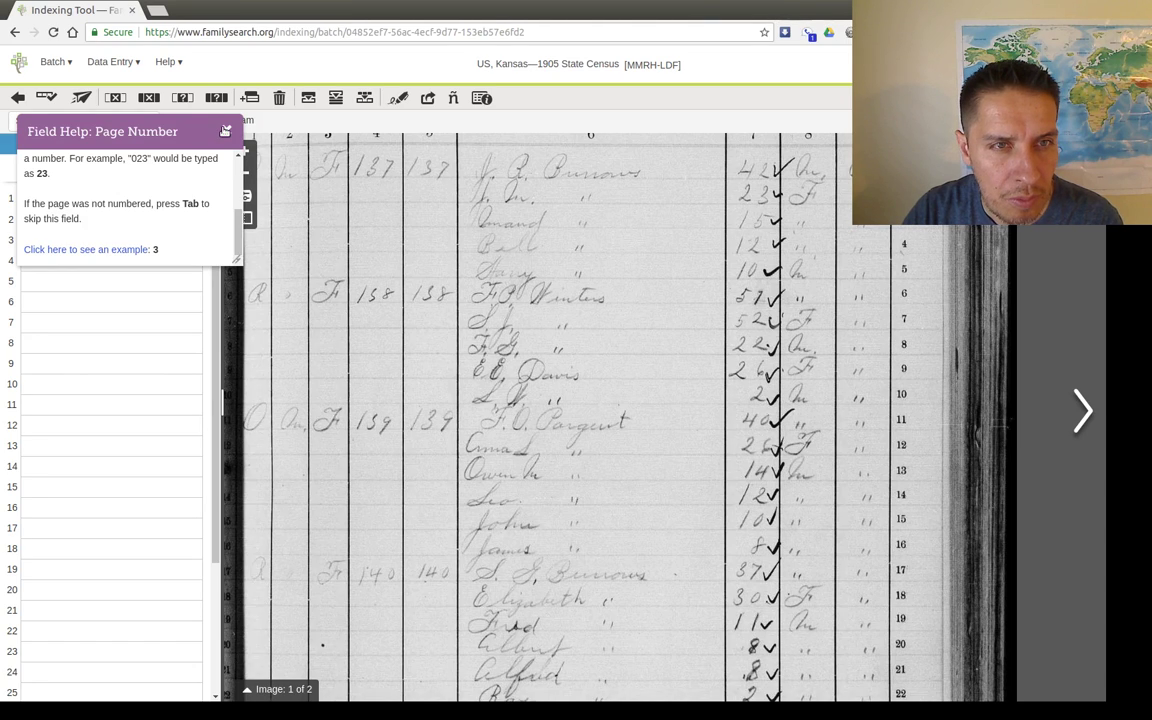
{"action": "left_click", "coordinate": [226, 130]}
{"action": "type", "text": "77"}
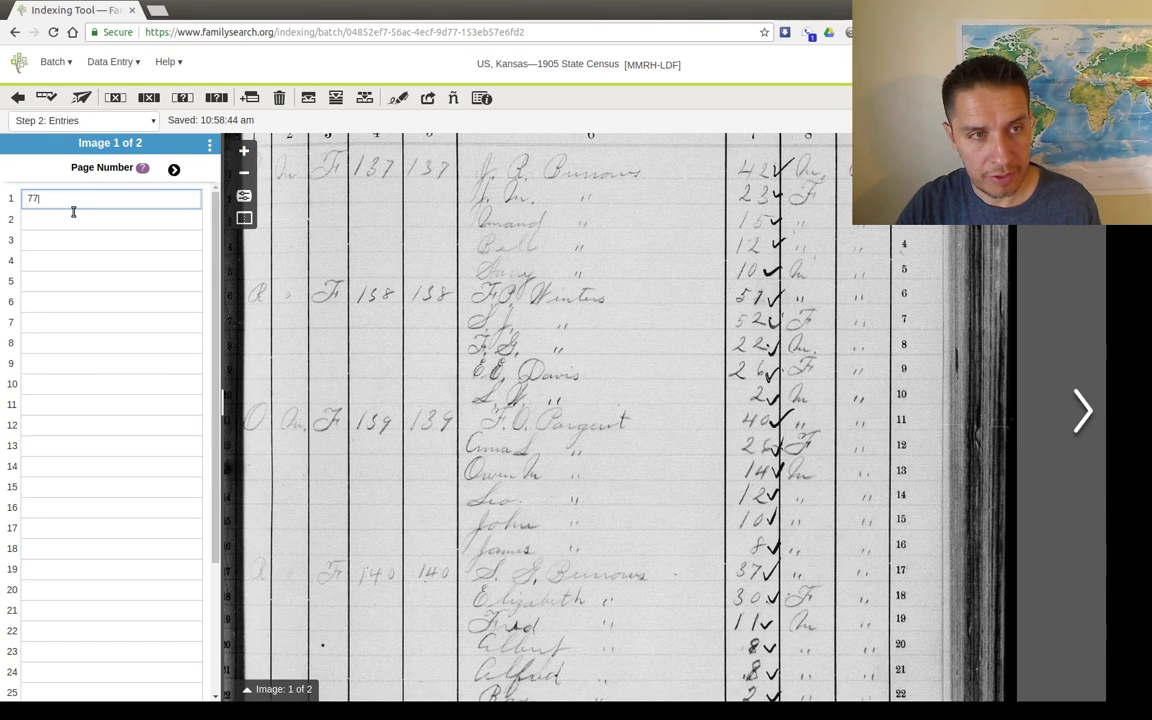
{"action": "left_click", "coordinate": [335, 99]}
Add one more entry after the last one to match the census page and fill in its page number 77
{"action": "scroll", "coordinate": [481, 372], "scroll_direction": "down", "scroll_amount": 5}
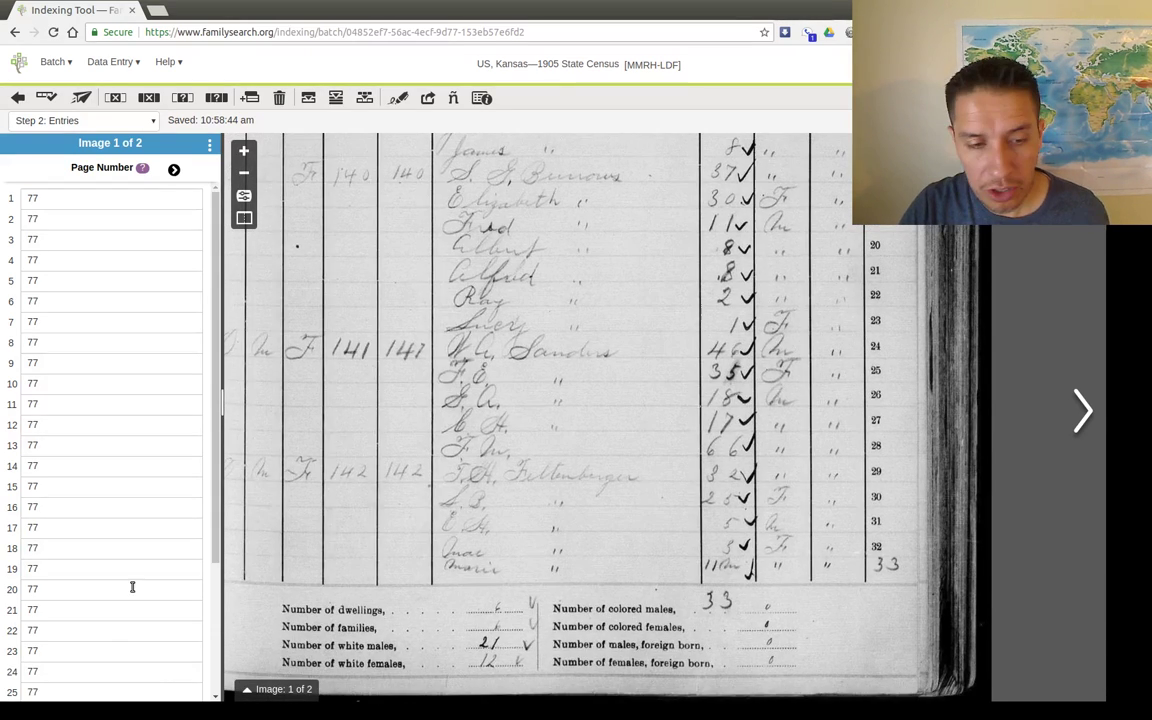
{"action": "scroll", "coordinate": [108, 648], "scroll_direction": "down", "scroll_amount": 3}
{"action": "left_click", "coordinate": [108, 652]}
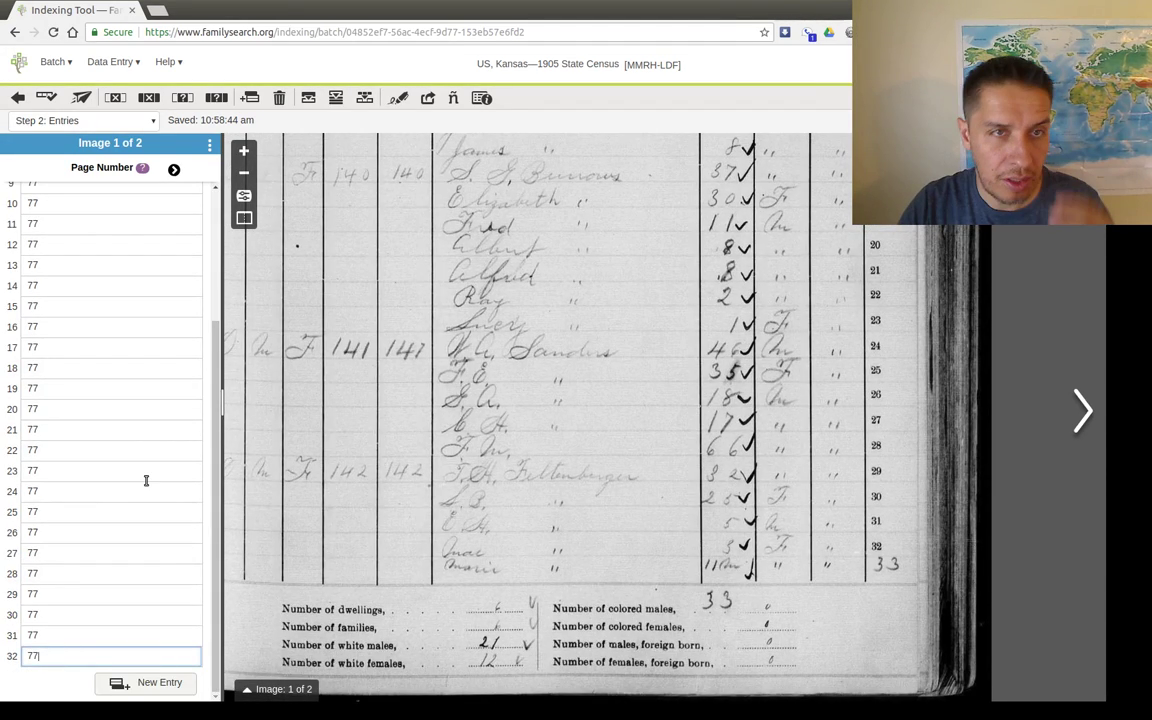
{"action": "left_click", "coordinate": [250, 99]}
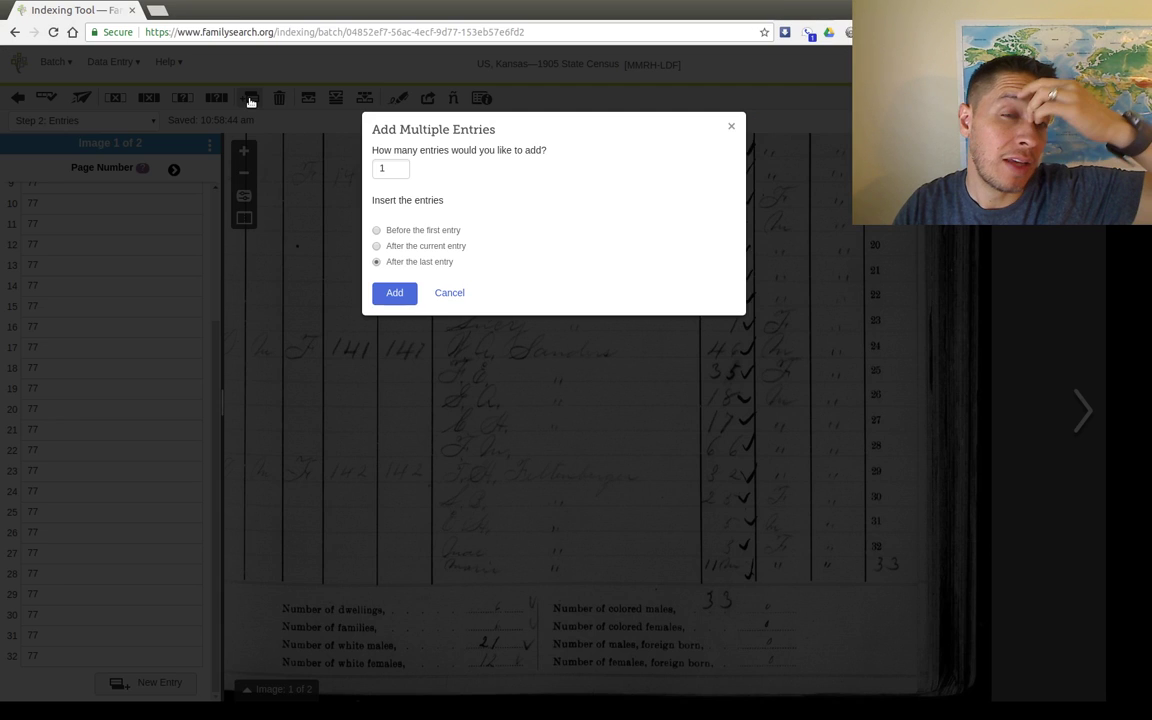
{"action": "type", "text": "8"}
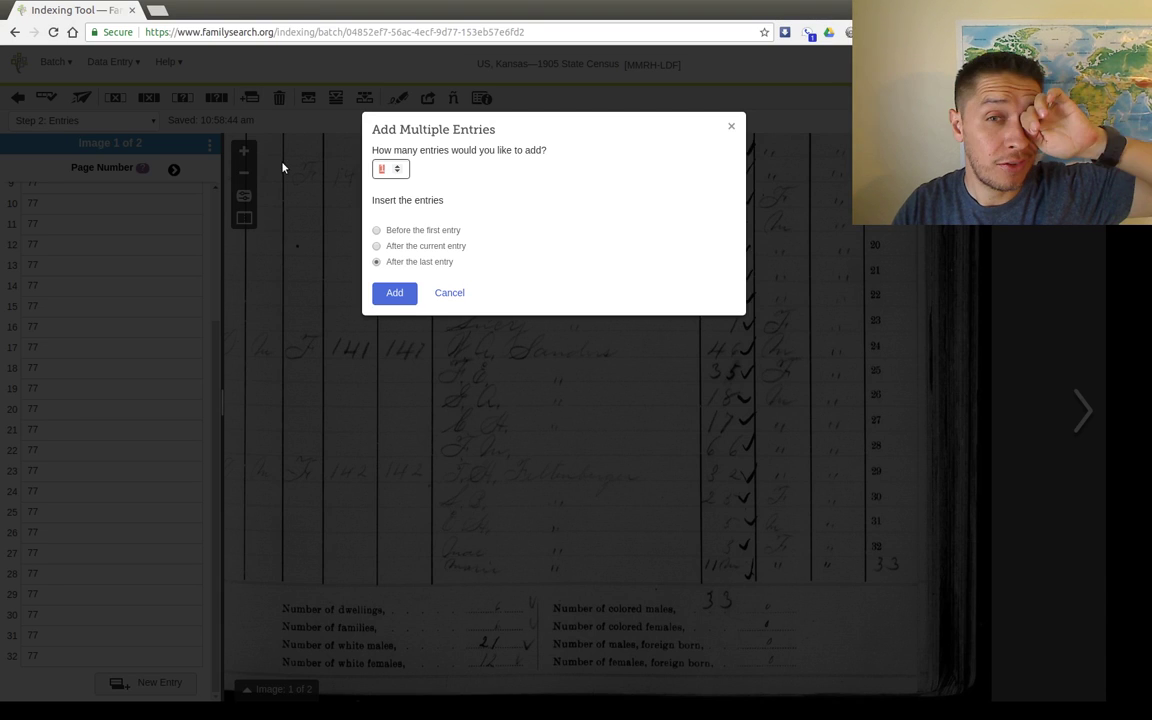
{"action": "left_click", "coordinate": [396, 293]}
{"action": "left_click", "coordinate": [81, 661]}
{"action": "left_click", "coordinate": [333, 100]}
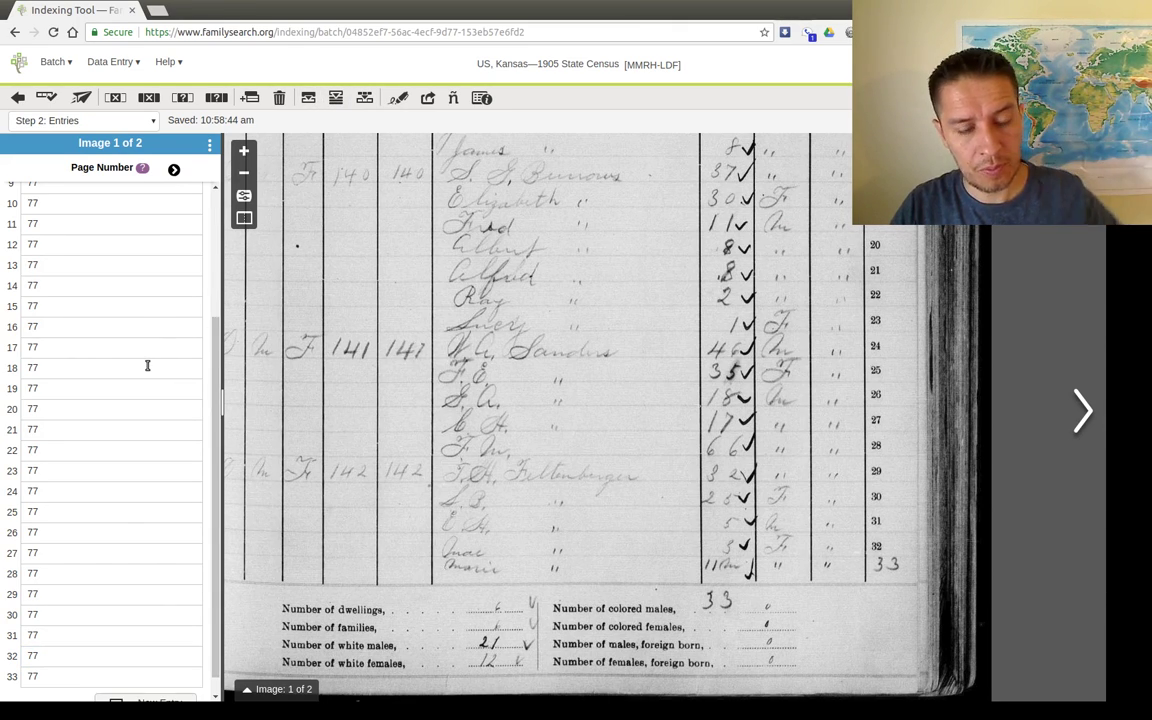
Number all 33 entries in the Record Number field in sequence, from 1 to 33
{"action": "left_click", "coordinate": [176, 170]}
{"action": "scroll", "coordinate": [67, 313], "scroll_direction": "up", "scroll_amount": 3}
{"action": "left_click", "coordinate": [65, 197]}
{"action": "type", "text": "1 2 3 4 5 6 7 8"}
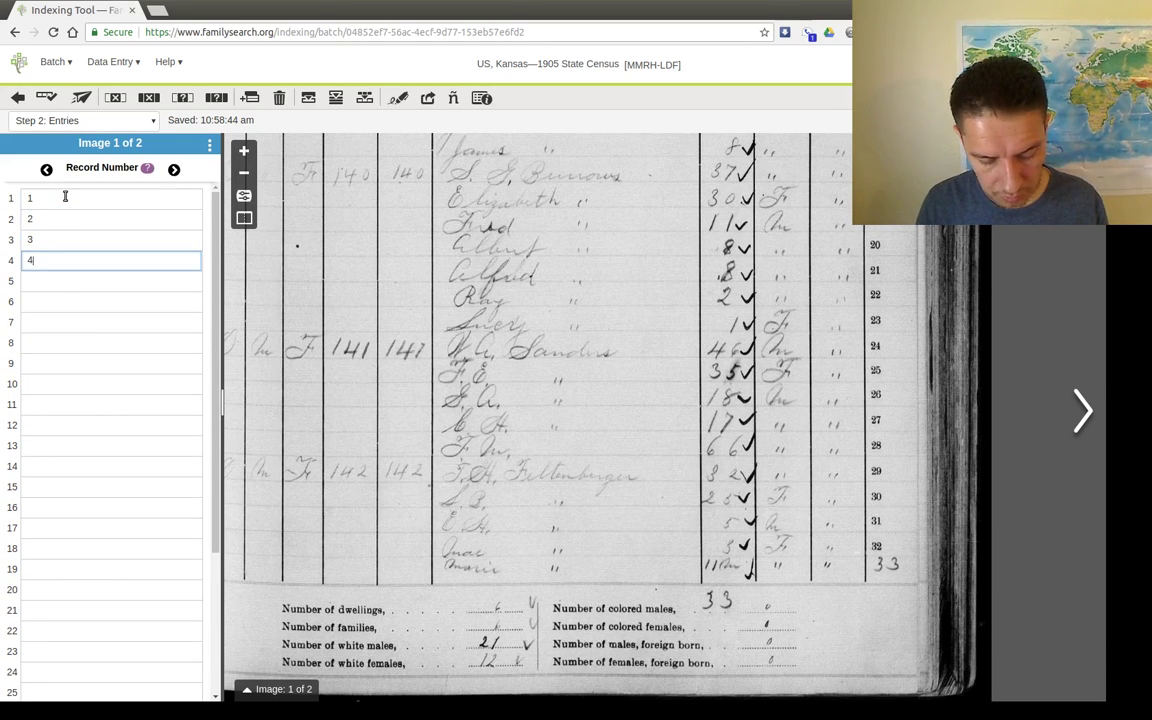
{"action": "key", "text": "Return"}
{"action": "type", "text": "9"}
{"action": "key", "text": "Return"}
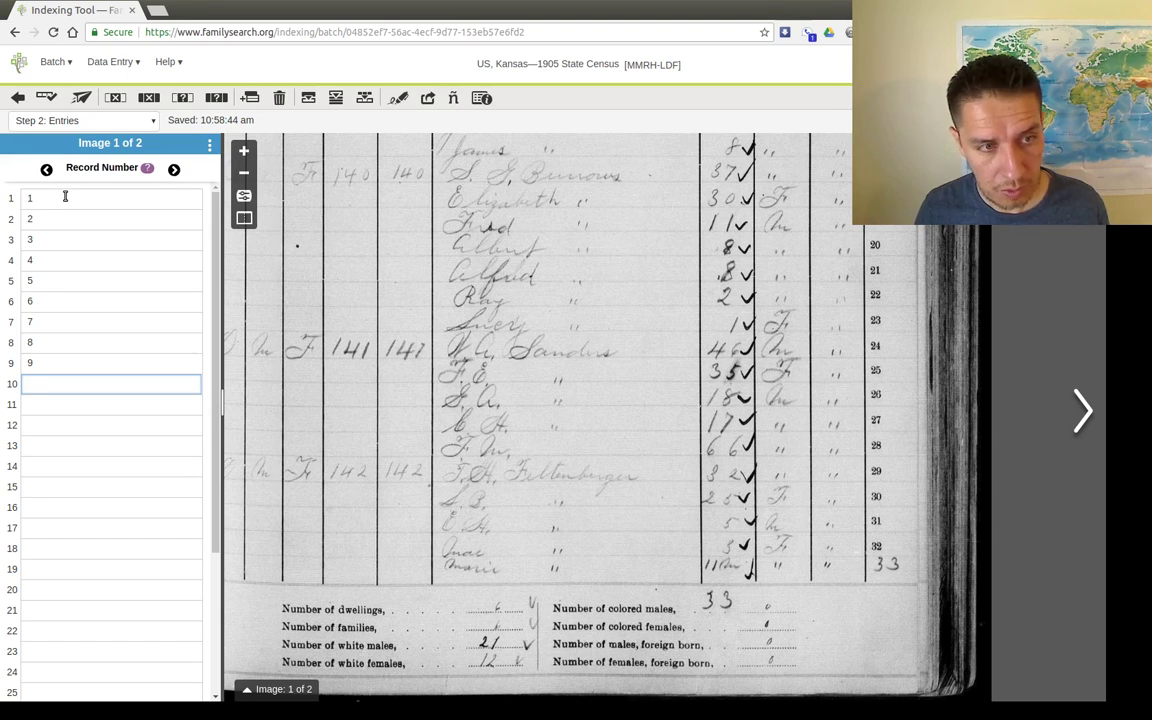
{"action": "type", "text": "10 11 12 13 14 15"}
{"action": "key", "text": "Return"}
{"action": "type", "text": "16 17 18 19 20 21"}
{"action": "key", "text": "Return"}
{"action": "type", "text": "2"}
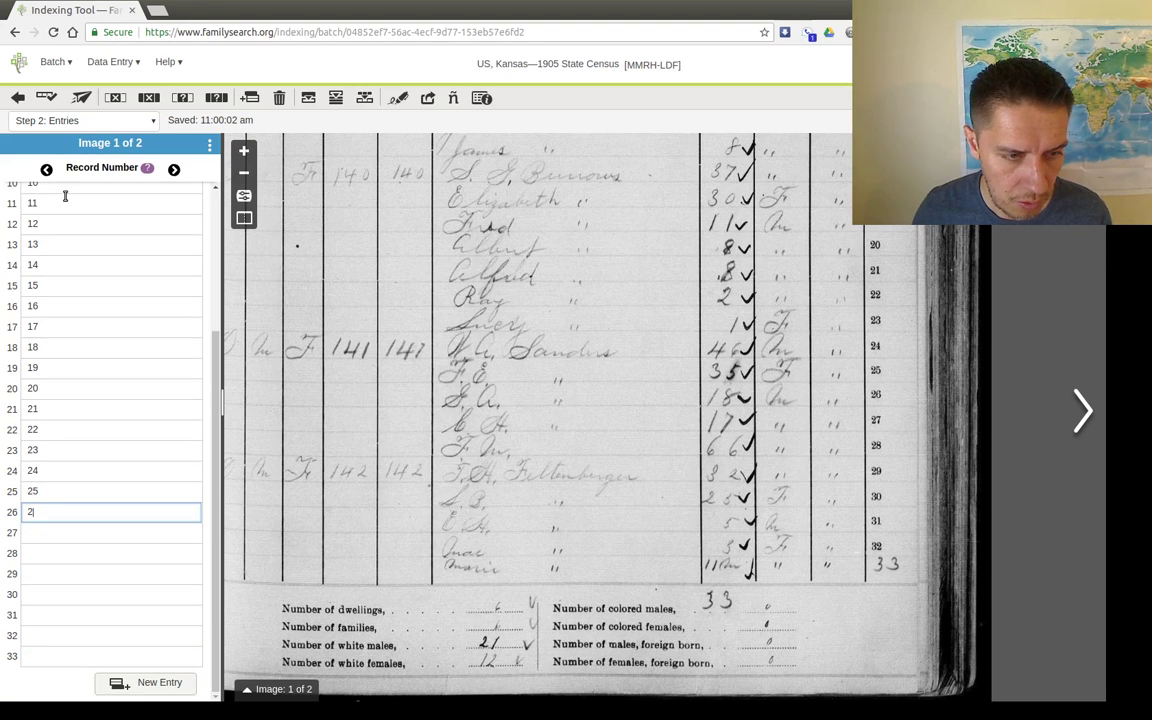
{"action": "type", "text": "2 23 24 25 26"}
{"action": "key", "text": "Return"}
{"action": "type", "text": "27 28 29 30 31"}
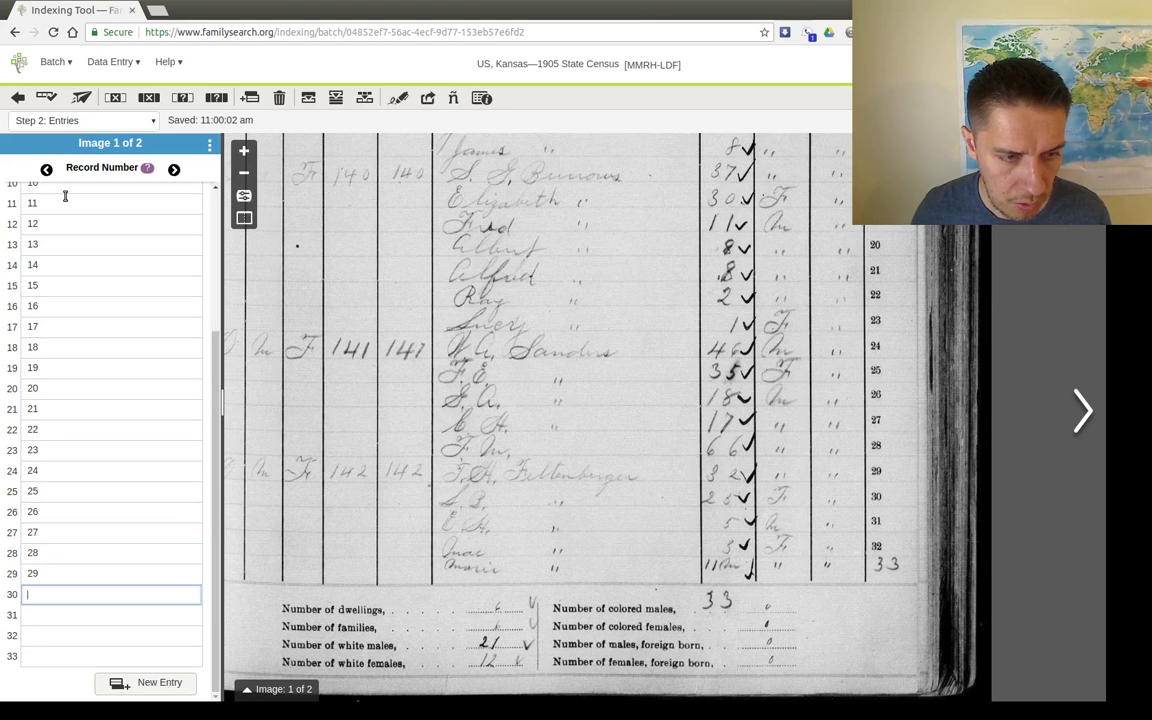
{"action": "key", "text": "Return"}
{"action": "type", "text": "32"}
{"action": "key", "text": "Return"}
{"action": "type", "text": "33"}
{"action": "key", "text": "Return"}
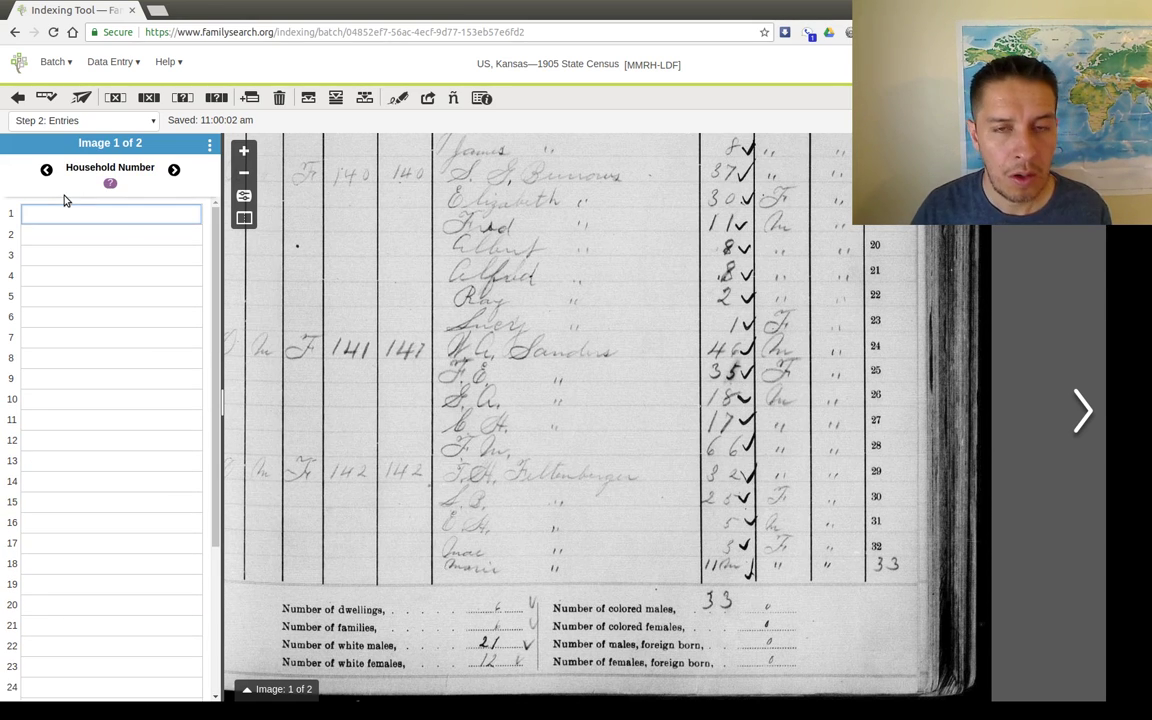
Enter household number 137 for entries 1 to 5, following the census page's first family
{"action": "scroll", "coordinate": [420, 290], "scroll_direction": "up", "scroll_amount": 4}
{"action": "scroll", "coordinate": [347, 452], "scroll_direction": "up", "scroll_amount": 2}
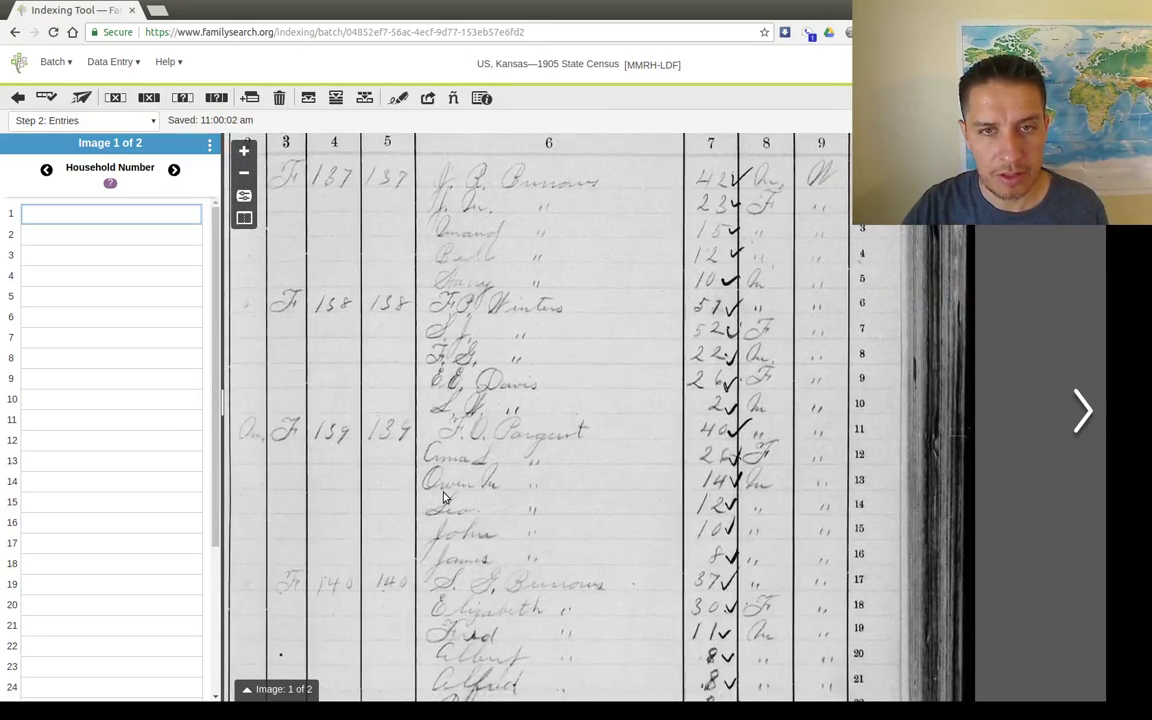
{"action": "scroll", "coordinate": [444, 497], "scroll_direction": "down", "scroll_amount": 3}
{"action": "left_click_drag", "start_coordinate": [430, 424], "coordinate": [422, 304]}
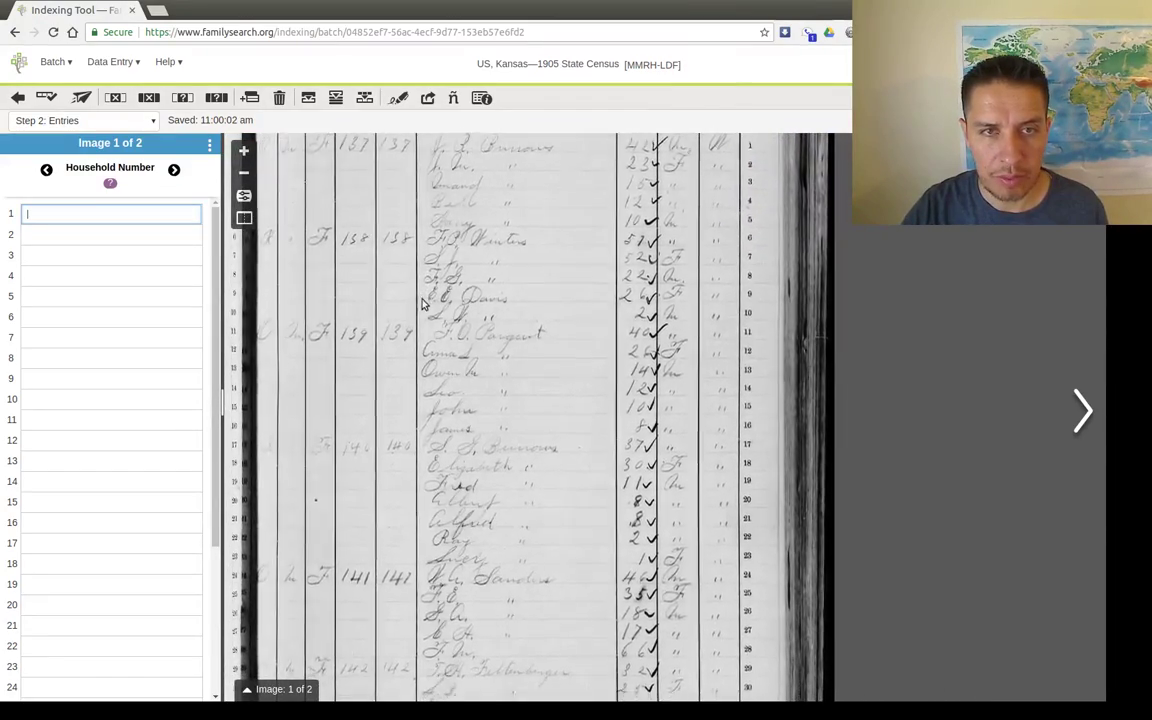
{"action": "type", "text": "137"}
{"action": "key", "text": "Return"}
{"action": "key", "text": "ctrl+d"}
{"action": "key", "text": "Return"}
{"action": "key", "text": "ctrl+d"}
{"action": "key", "text": "Return"}
{"action": "key", "text": "ctrl+d"}
{"action": "key", "text": "Return"}
{"action": "key", "text": "ctrl+d"}
{"action": "key", "text": "Return"}
Set the household number to 138 for entries 6 to 10
{"action": "type", "text": "13"}
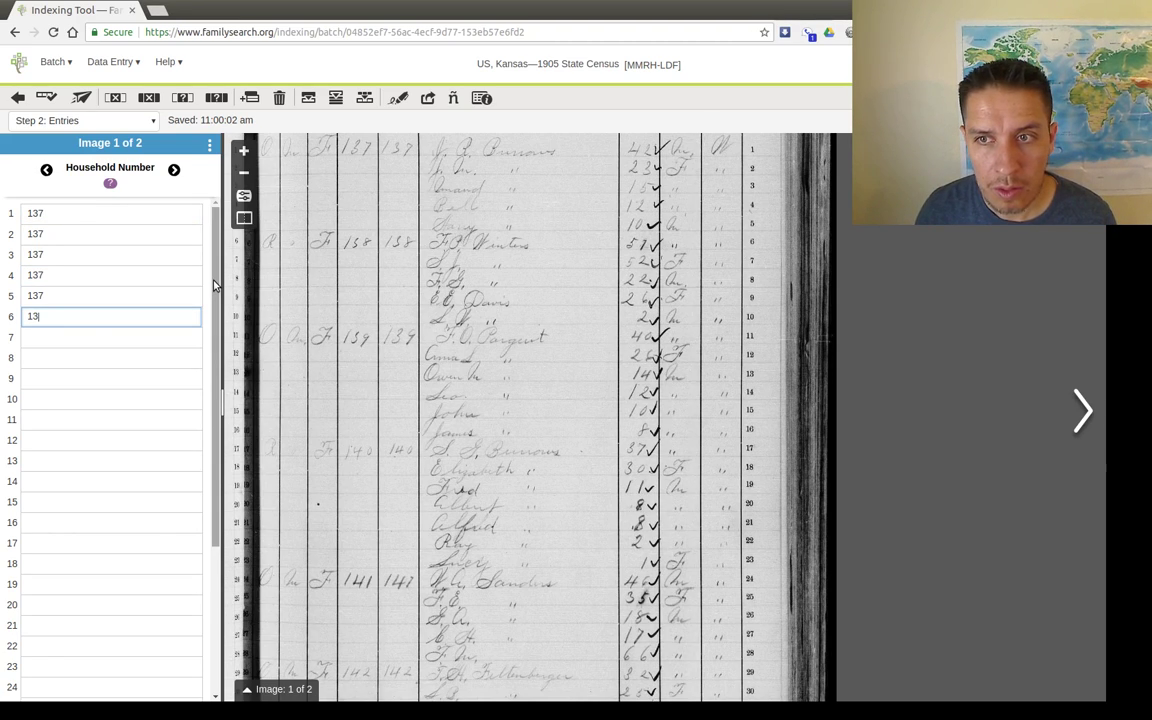
{"action": "type", "text": "8"}
{"action": "key", "text": "Return"}
{"action": "key", "text": "ctrl+d"}
{"action": "key", "text": "Return"}
{"action": "key", "text": "ctrl+d"}
{"action": "key", "text": "Return"}
{"action": "key", "text": "ctrl+d"}
{"action": "key", "text": "Return"}
{"action": "key", "text": "ctrl+d"}
{"action": "key", "text": "Return"}
Fill in household number 139 for entries 11 to 16
{"action": "key", "text": "Return"}
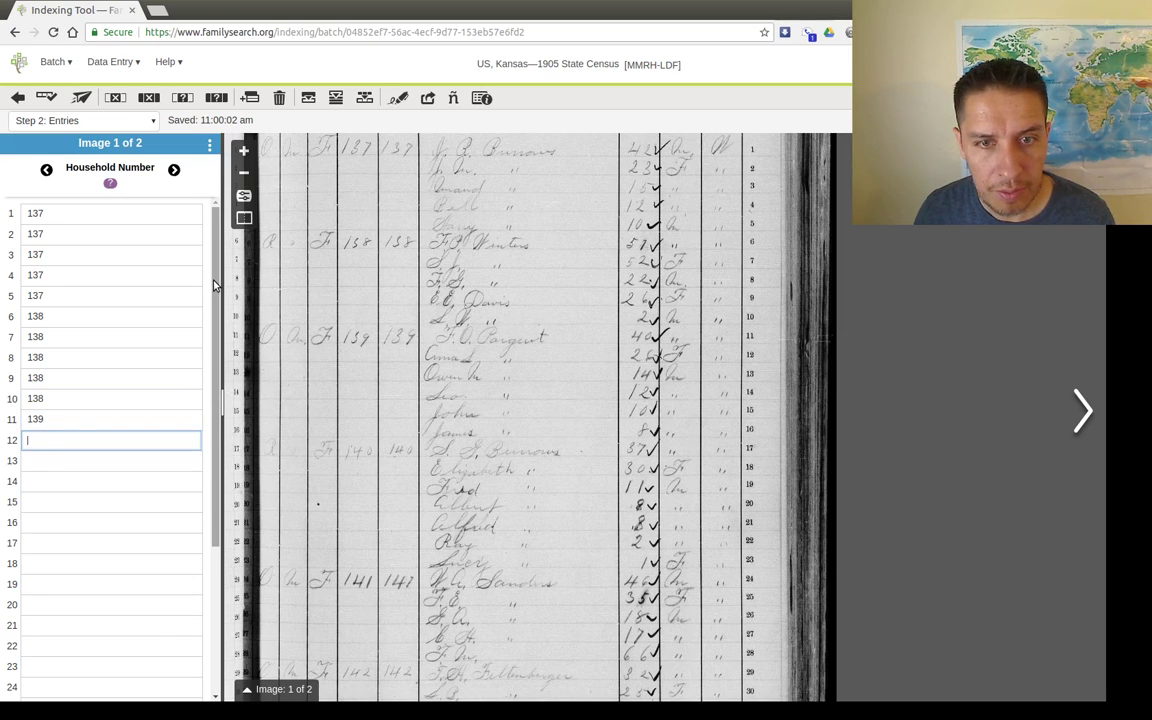
{"action": "key", "text": "ctrl+d"}
{"action": "key", "text": "Return"}
{"action": "key", "text": "ctrl+d"}
{"action": "key", "text": "Return"}
{"action": "key", "text": "ctrl+d"}
{"action": "key", "text": "Return"}
{"action": "key", "text": "ctrl+d"}
{"action": "key", "text": "Return"}
{"action": "key", "text": "ctrl+d"}
{"action": "key", "text": "Return"}
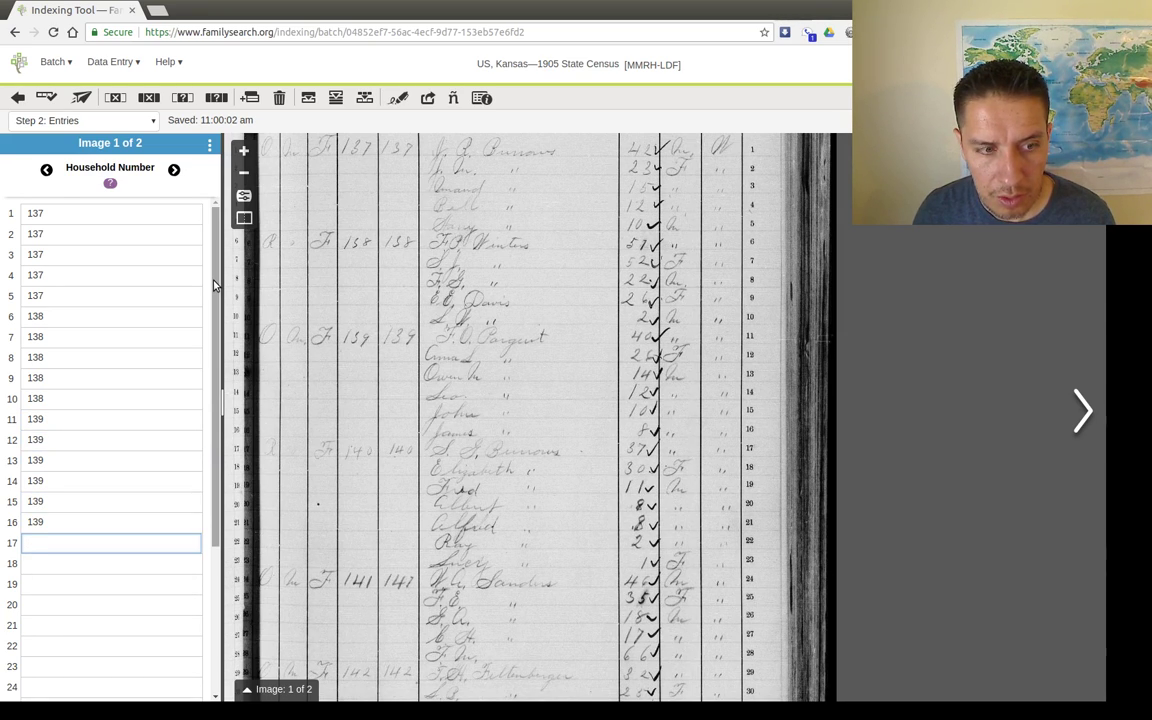
Fill in household number 140 for entries 17 to 23
{"action": "key", "text": "Return"}
{"action": "key", "text": "ctrl+d"}
{"action": "key", "text": "Return"}
{"action": "key", "text": "ctrl+d"}
{"action": "key", "text": "Return"}
{"action": "key", "text": "ctrl+d"}
{"action": "key", "text": "Return"}
{"action": "key", "text": "ctrl+d"}
{"action": "key", "text": "Return"}
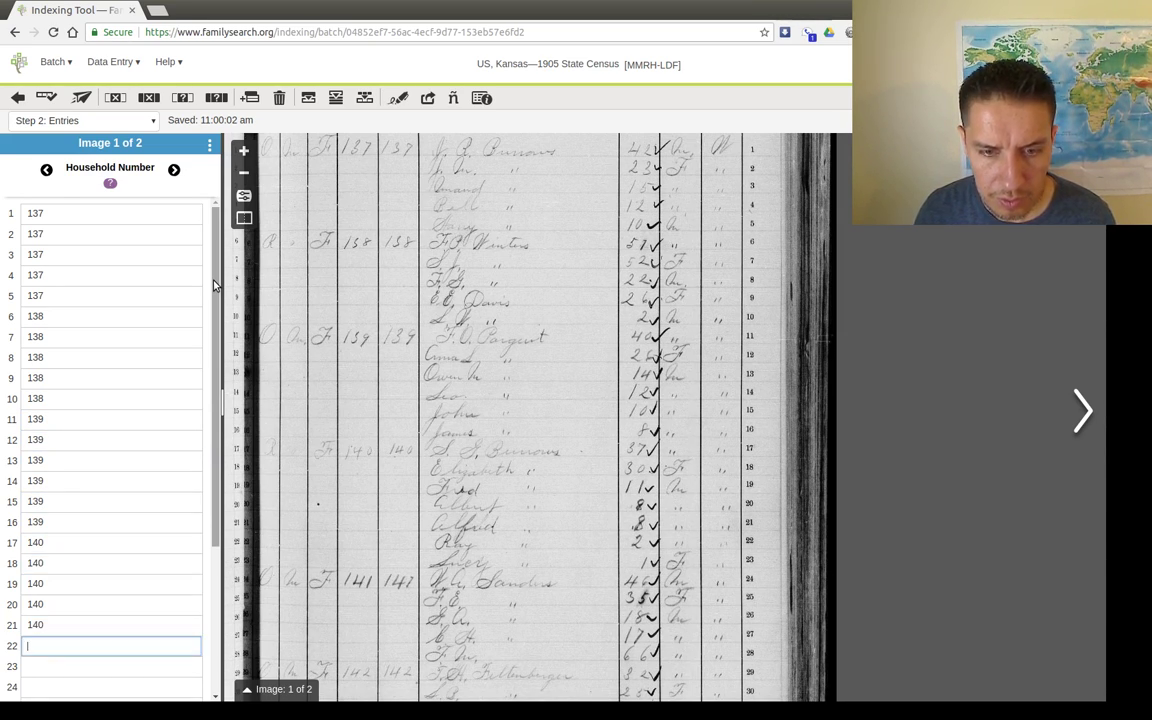
{"action": "key", "text": "ctrl+d"}
{"action": "key", "text": "Return"}
{"action": "key", "text": "ctrl+d"}
{"action": "key", "text": "Return"}
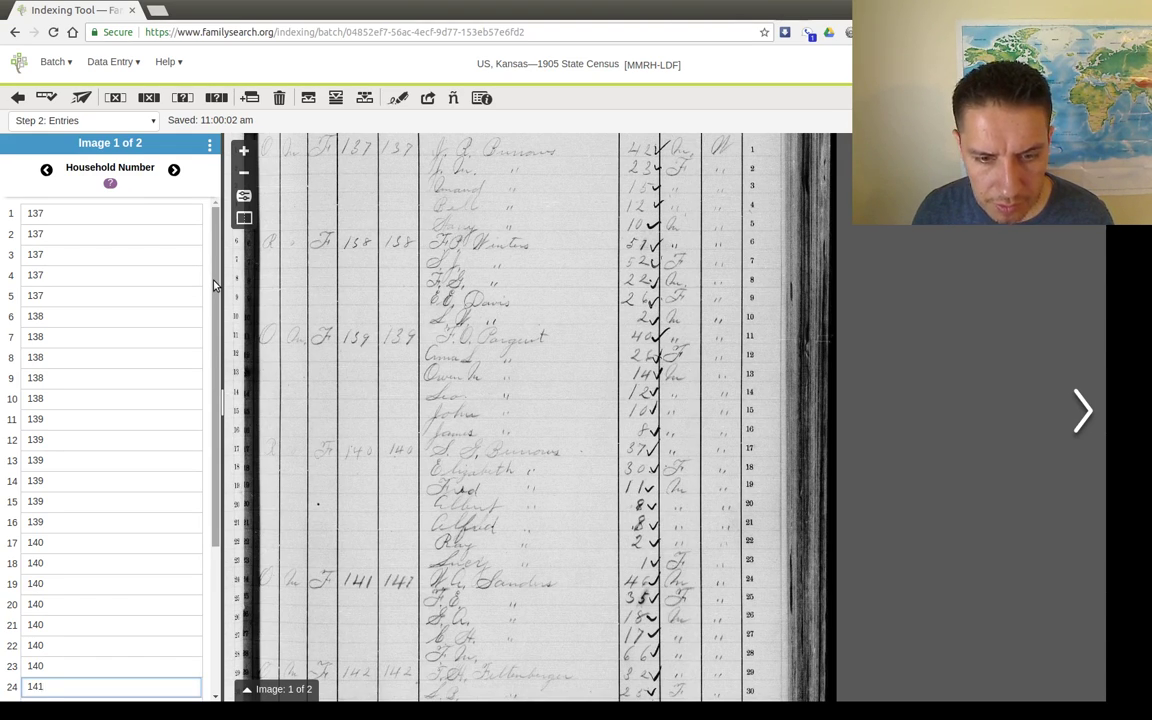
Fill in household number 141 for entries 24 to 28
{"action": "key", "text": "Return"}
{"action": "key", "text": "ctrl+d"}
{"action": "key", "text": "Return"}
{"action": "key", "text": "ctrl+d"}
{"action": "key", "text": "Return"}
{"action": "key", "text": "ctrl+d"}
{"action": "key", "text": "Return"}
{"action": "key", "text": "ctrl+d"}
{"action": "key", "text": "Return"}
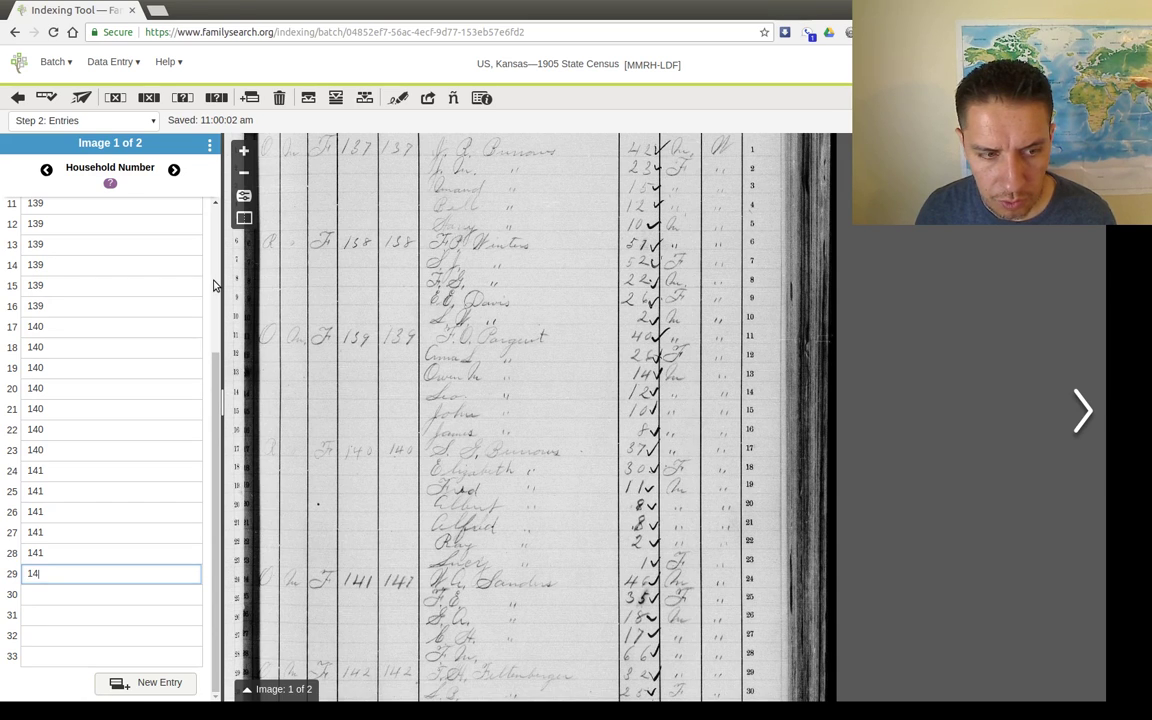
Complete the household numbers by giving entries 29 to 33 the number 142
{"action": "key", "text": "Return"}
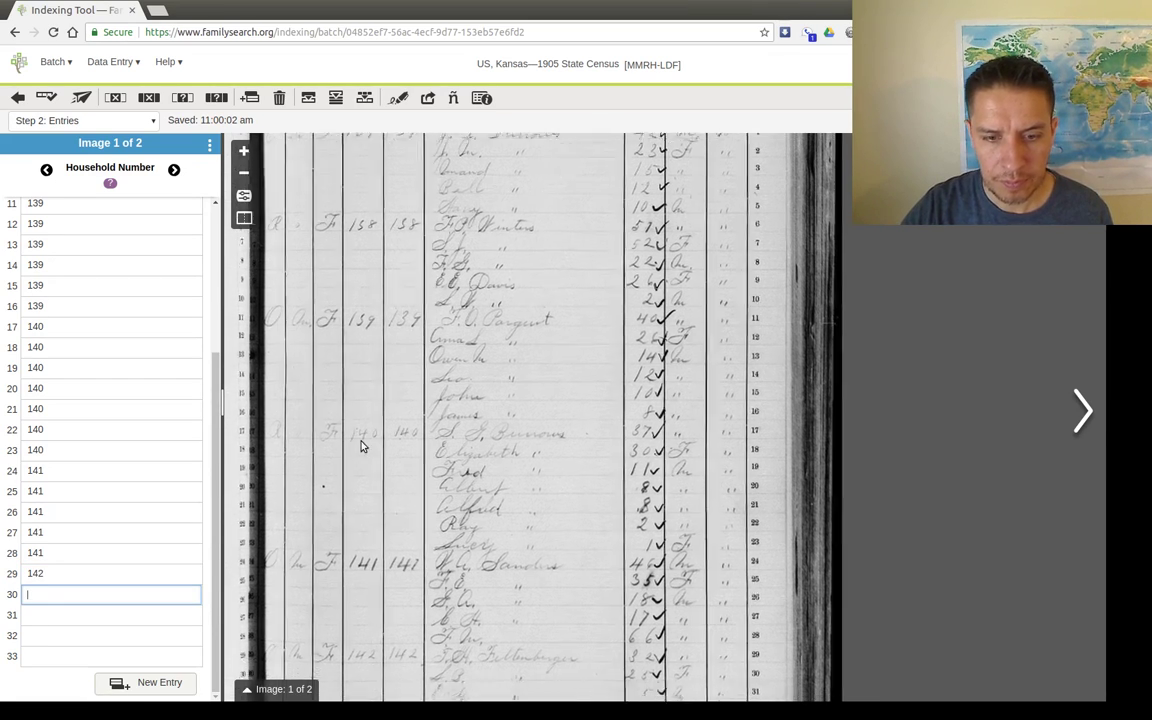
{"action": "key", "text": "ctrl+d"}
{"action": "key", "text": "Return"}
{"action": "key", "text": "ctrl+d"}
{"action": "key", "text": "Return"}
{"action": "key", "text": "ctrl+d"}
{"action": "key", "text": "Return"}
{"action": "key", "text": "ctrl+d"}
{"action": "key", "text": "Return"}
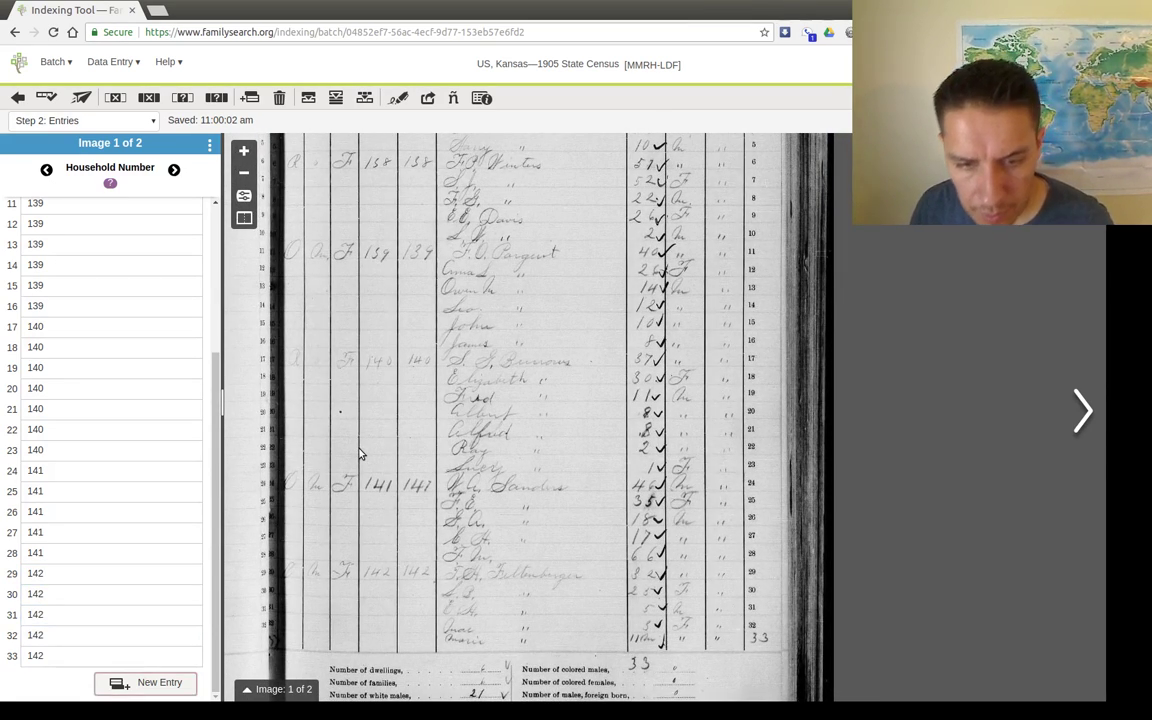
Go on to the Given Names field and apply slightly lower brightness and higher contrast to the census image for legibility
{"action": "key", "text": "Tab"}
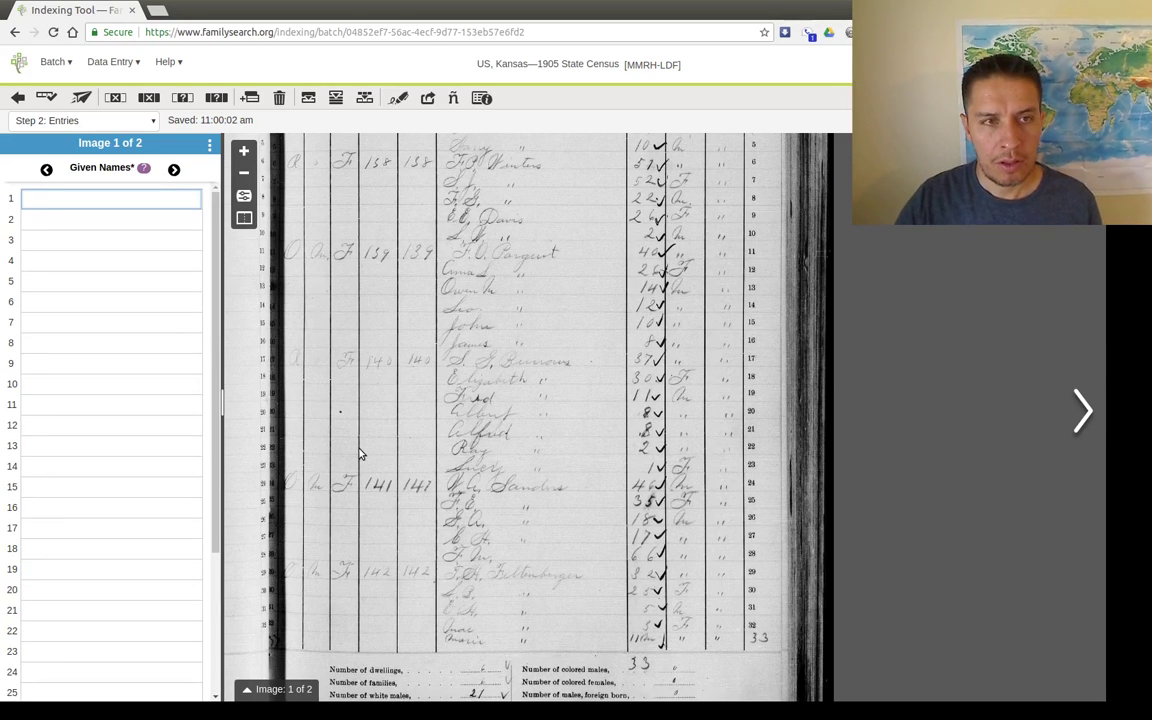
{"action": "left_click_drag", "start_coordinate": [393, 353], "coordinate": [367, 509]}
{"action": "scroll", "coordinate": [363, 500], "scroll_direction": "up", "scroll_amount": 2}
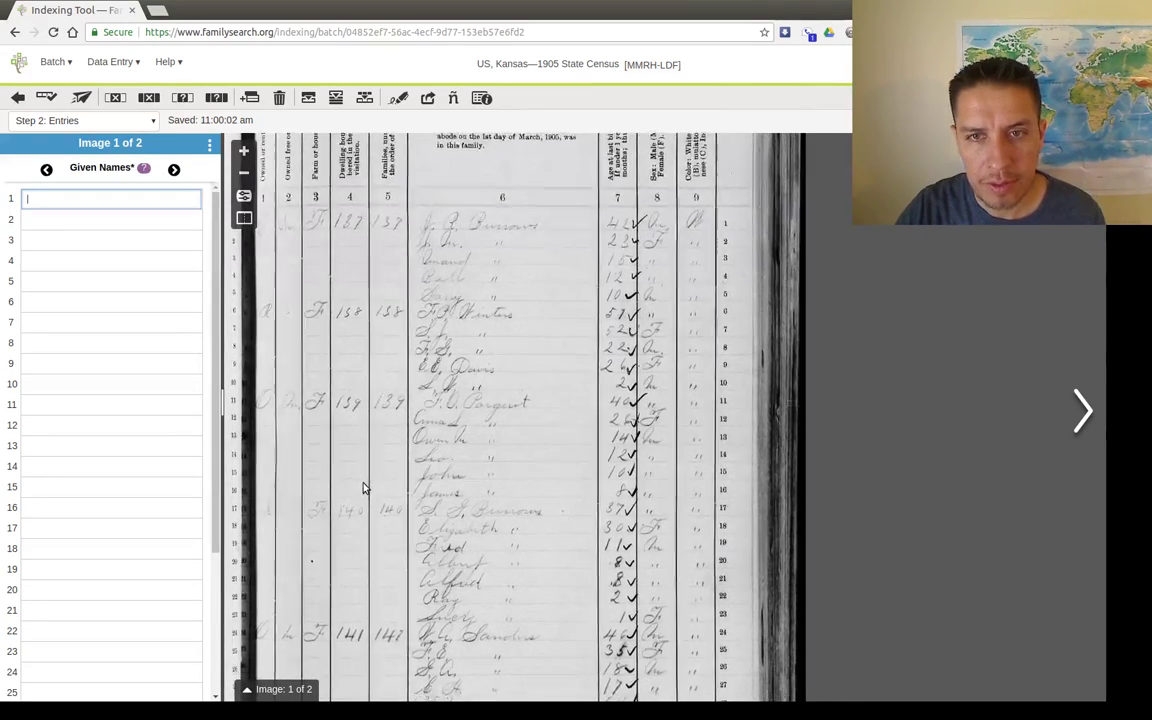
{"action": "left_click", "coordinate": [244, 196]}
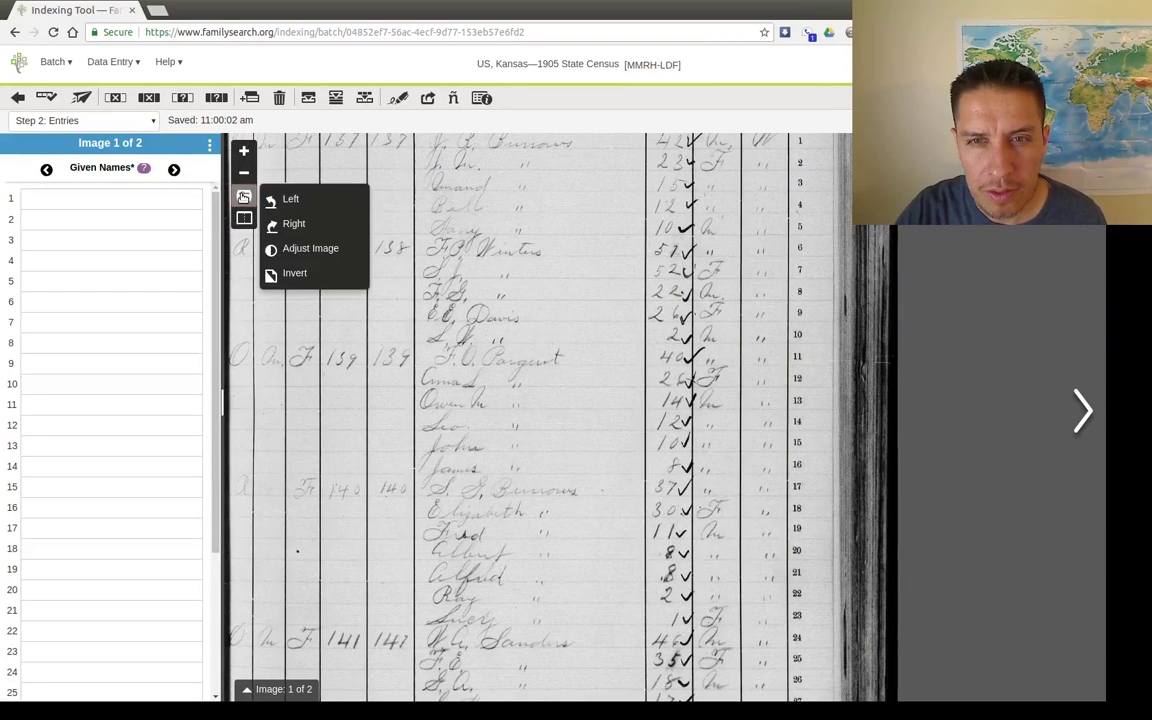
{"action": "left_click", "coordinate": [350, 248]}
{"action": "left_click", "coordinate": [654, 388]}
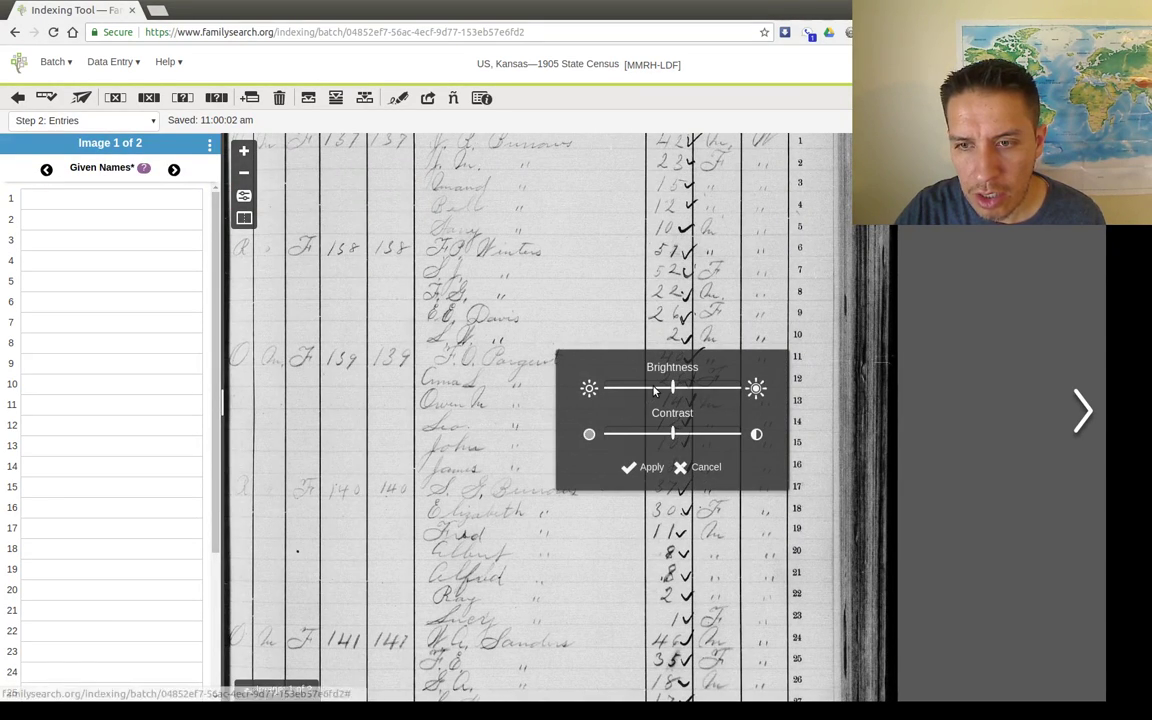
{"action": "left_click", "coordinate": [700, 434]}
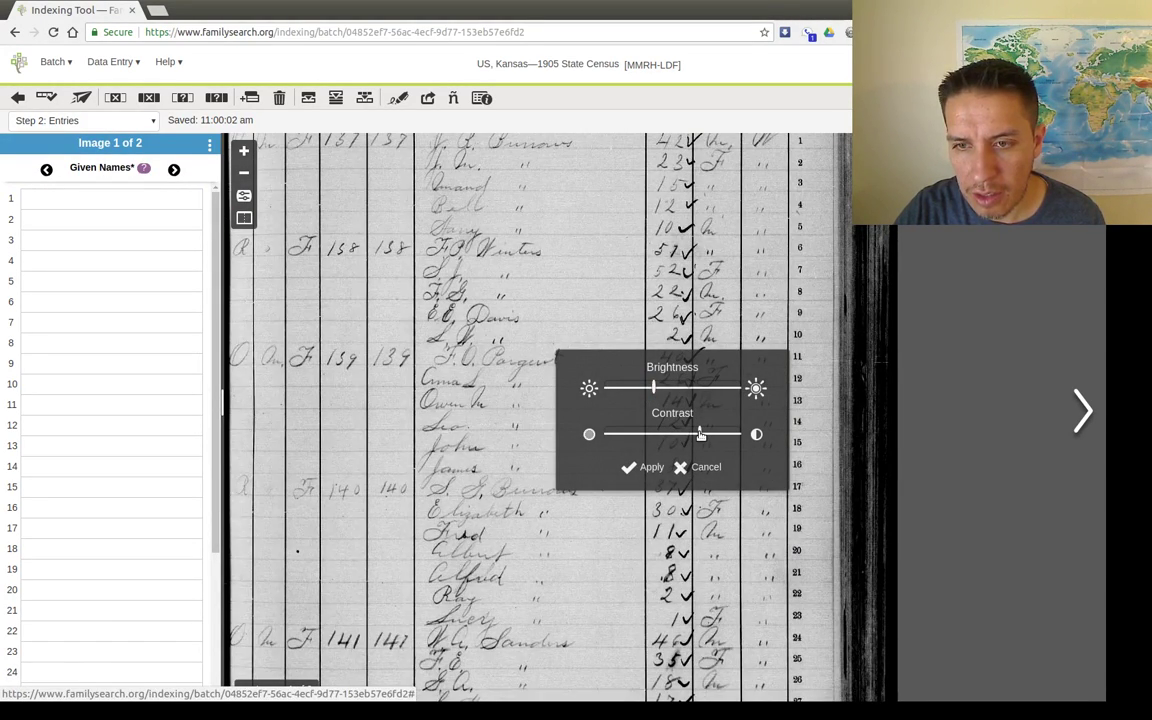
{"action": "left_click", "coordinate": [648, 467]}
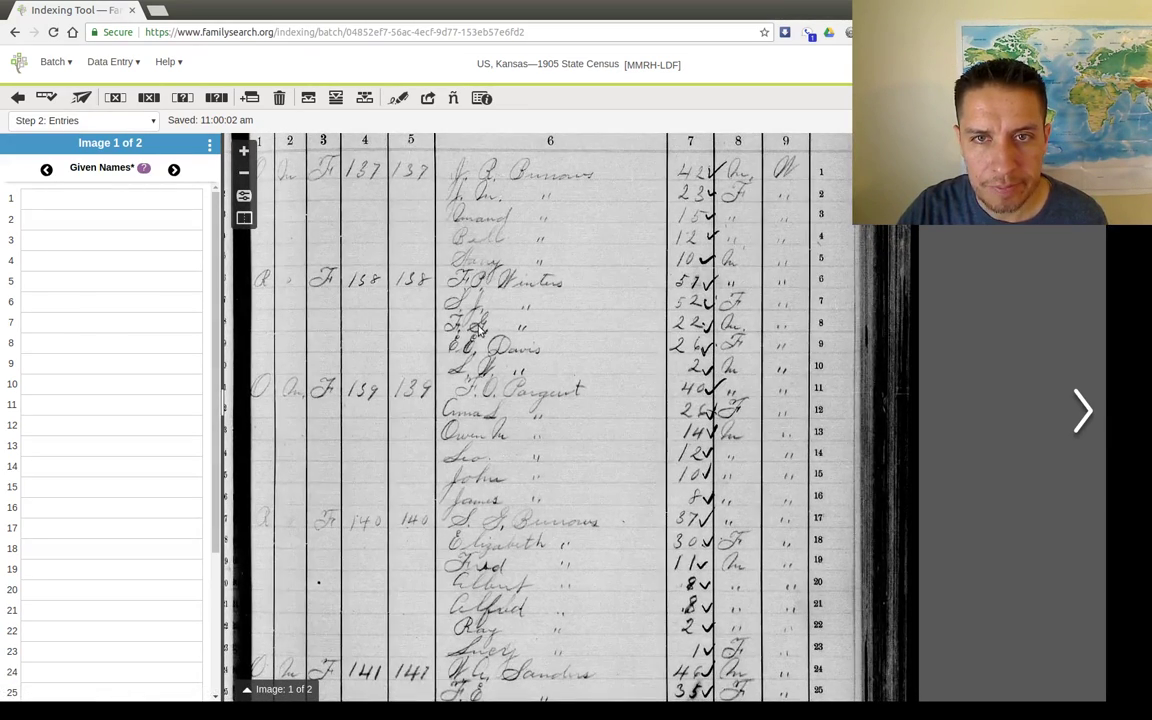
Enter the given names or initials of the first three people on the census page, without periods after initials
{"action": "left_click", "coordinate": [129, 196]}
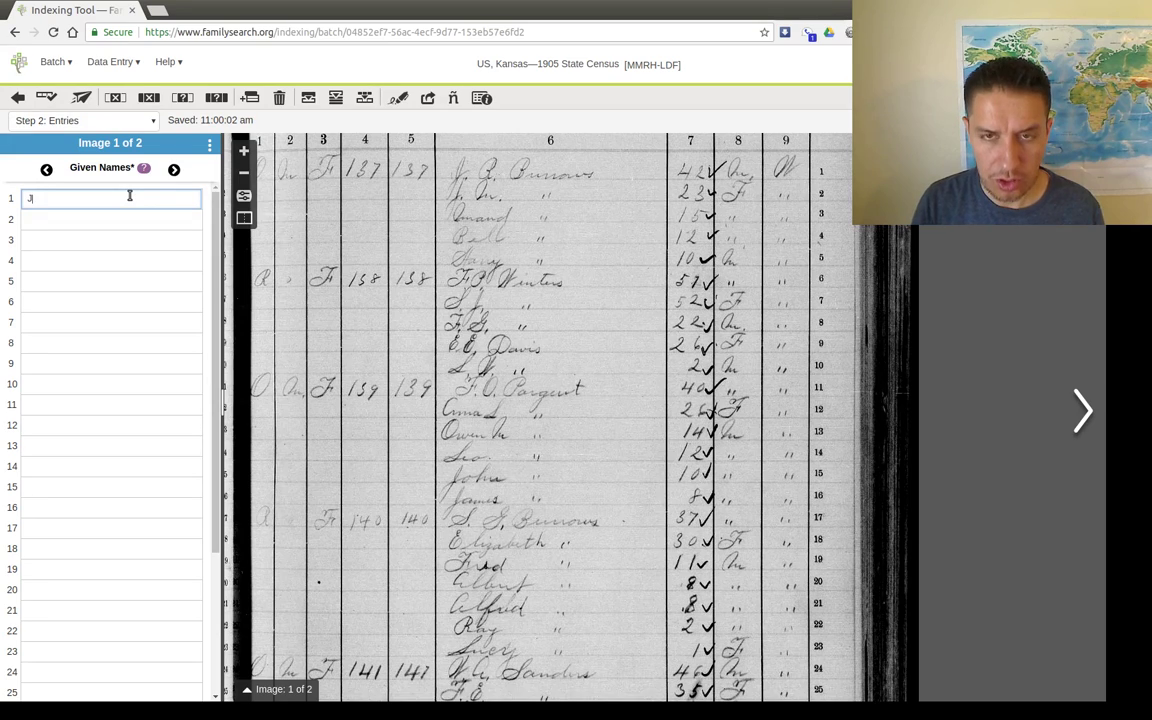
{"action": "type", "text": "J R"}
{"action": "key", "text": "Return"}
{"action": "type", "text": "J M"}
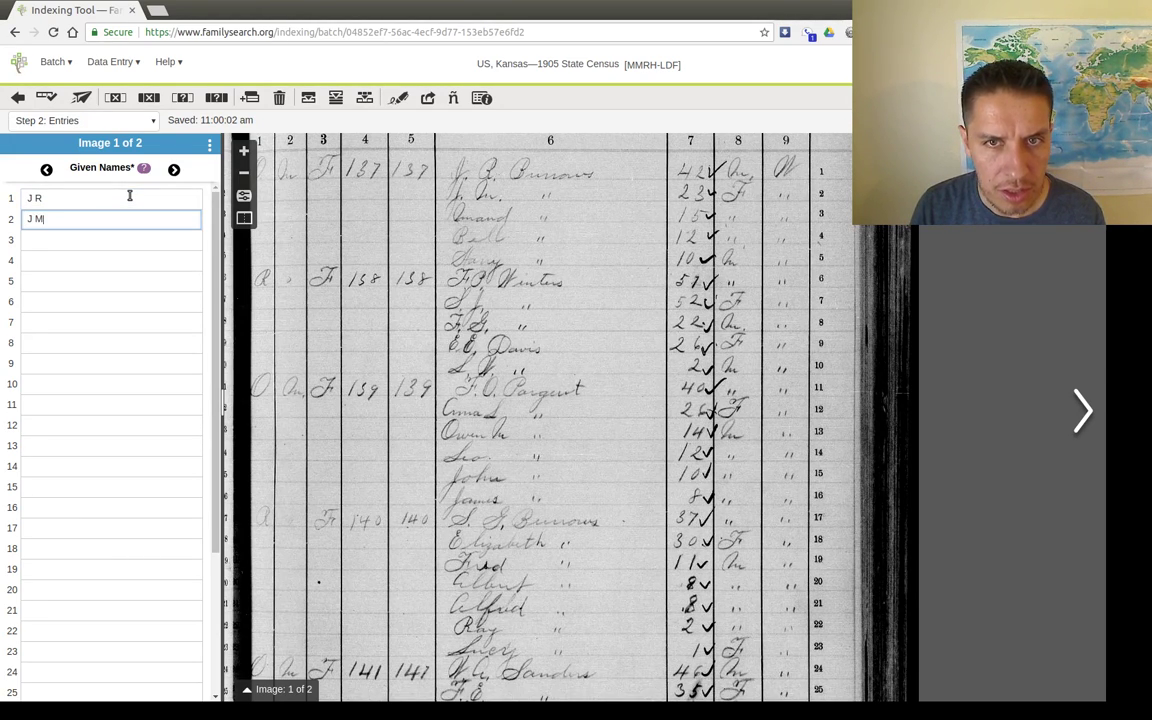
{"action": "key", "text": "Return"}
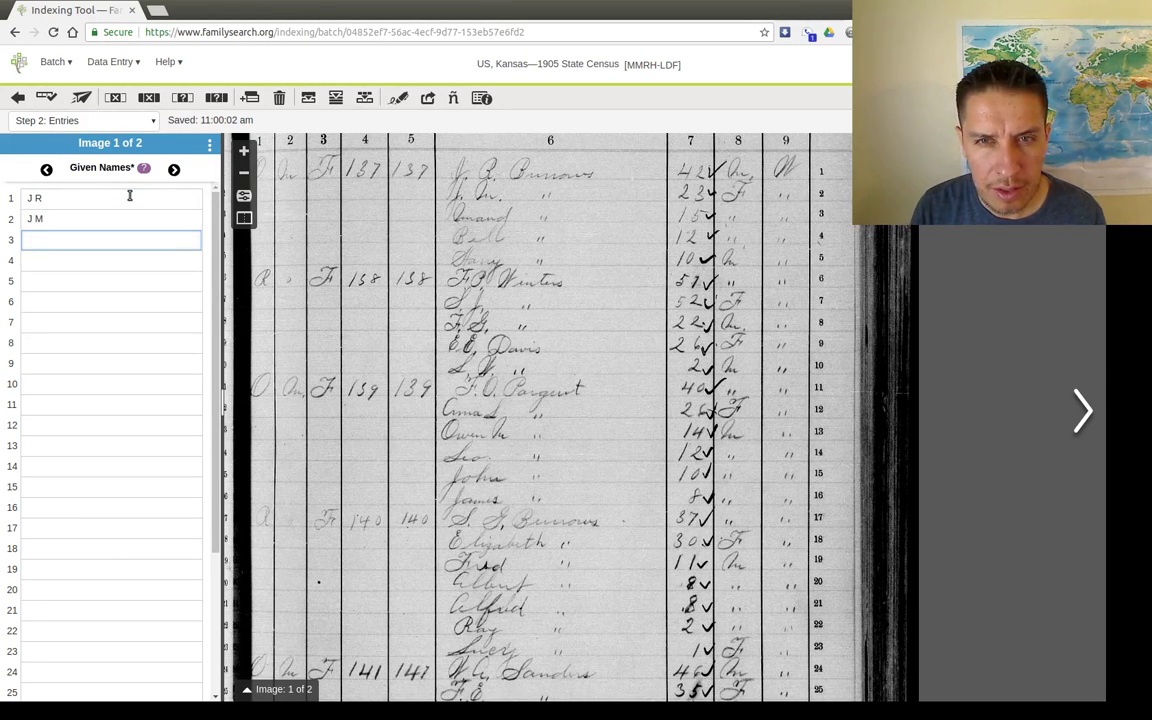
{"action": "type", "text": "Amand"}
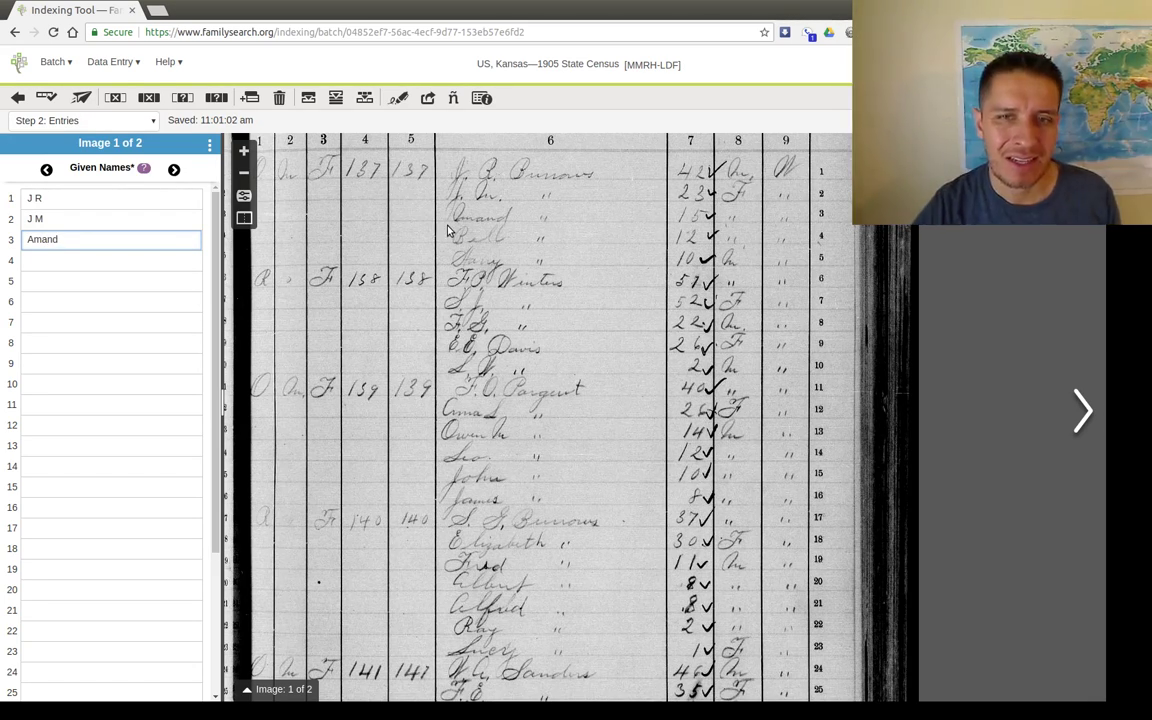
Check the faint handwriting of the first household up close and enter the given names for entries 4 and 5
{"action": "scroll", "coordinate": [448, 231], "scroll_direction": "up", "scroll_amount": 3}
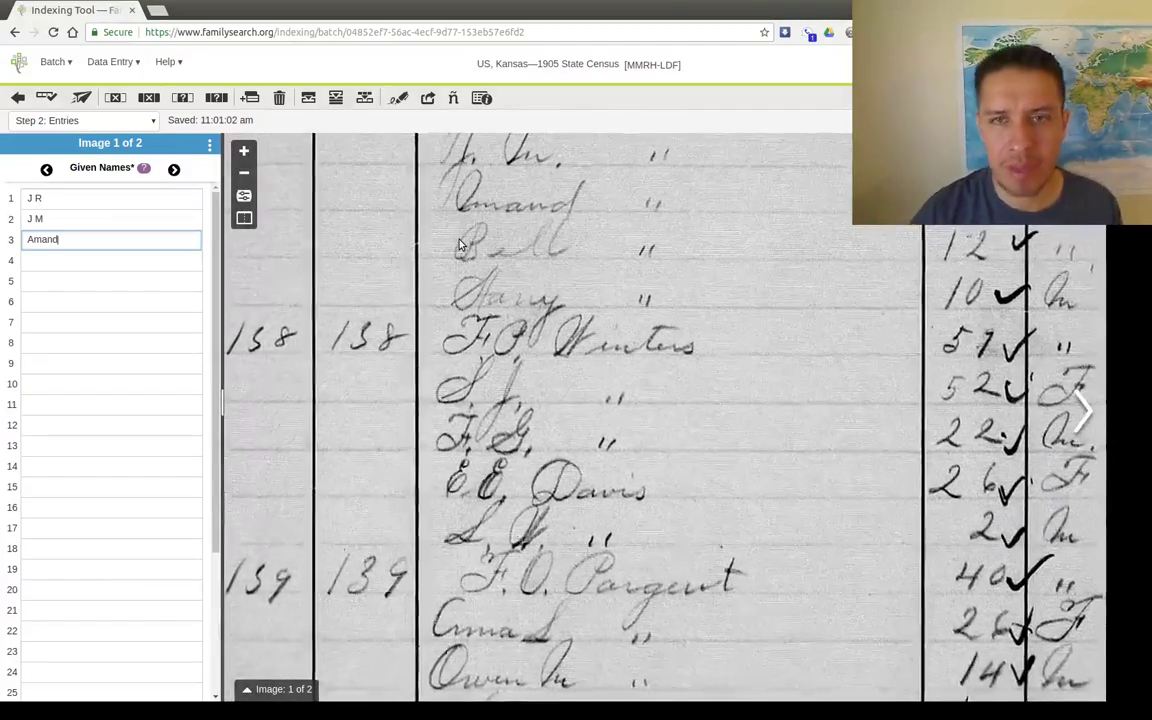
{"action": "left_click_drag", "start_coordinate": [460, 244], "coordinate": [430, 403]}
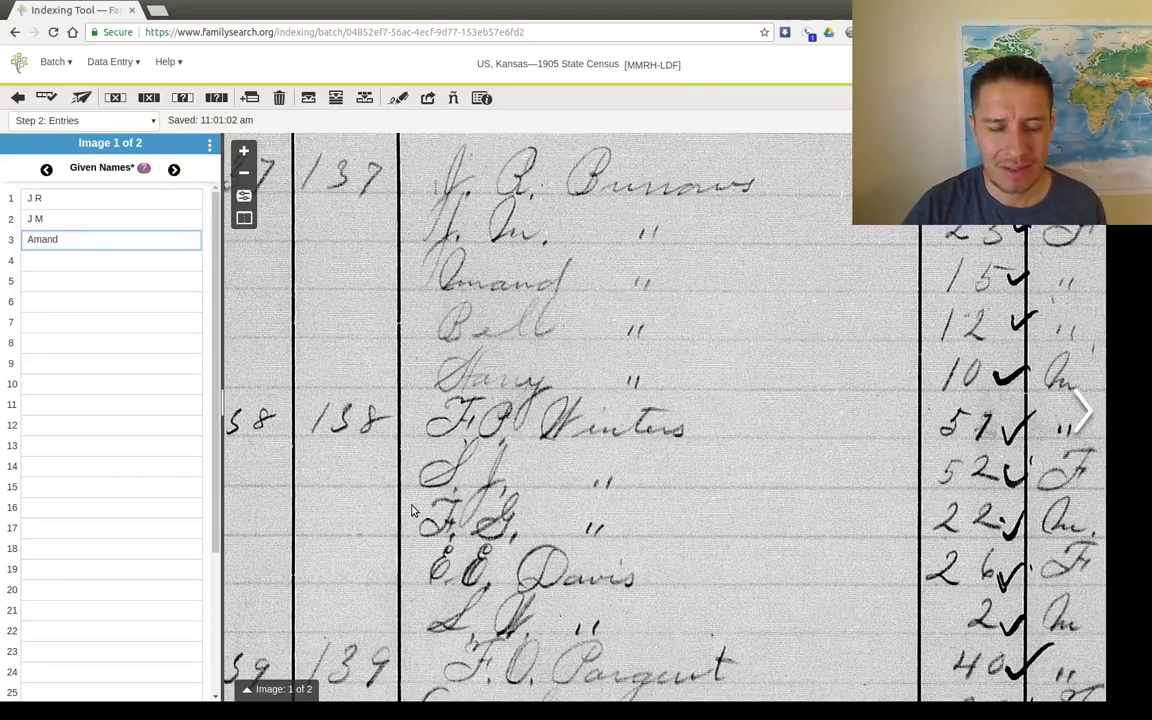
{"action": "scroll", "coordinate": [411, 511], "scroll_direction": "down", "scroll_amount": 2}
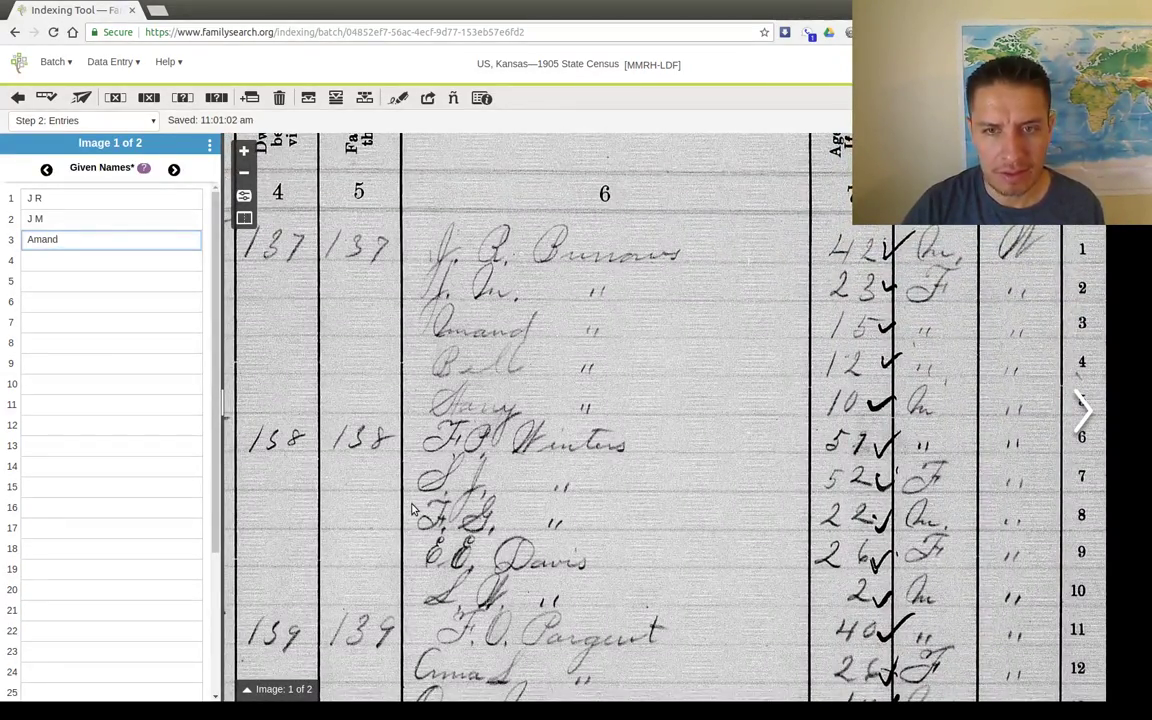
{"action": "key", "text": "Tab"}
{"action": "type", "text": "B"}
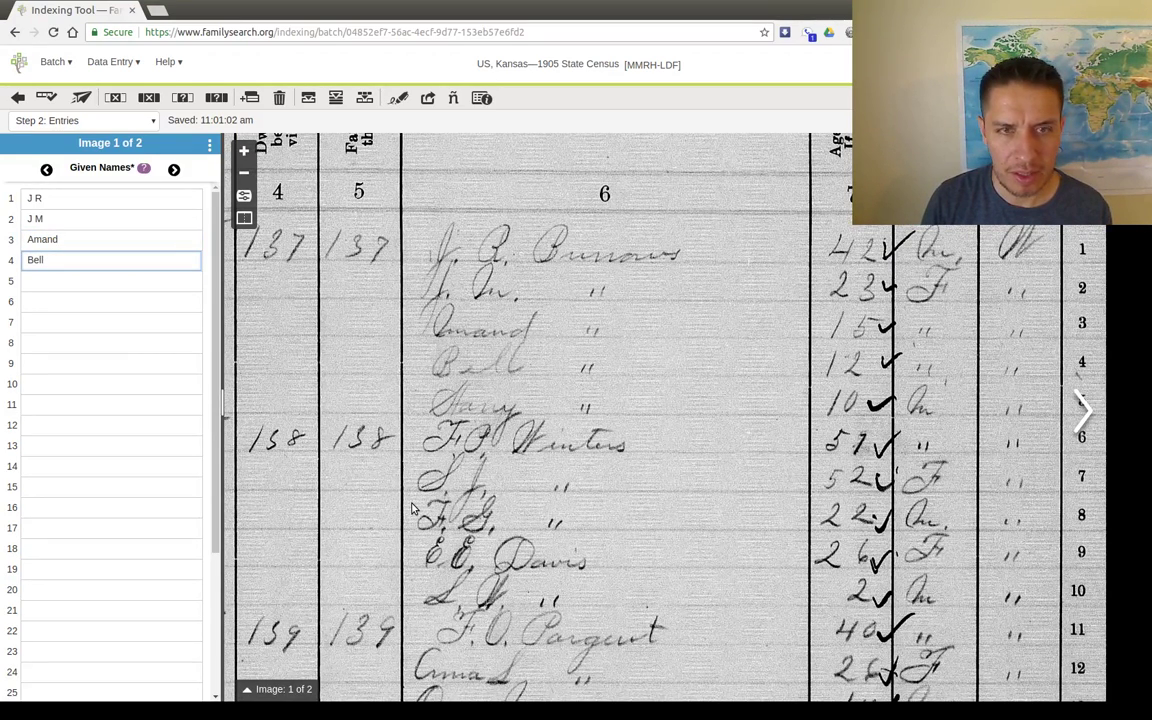
{"action": "key", "text": "Tab"}
{"action": "type", "text": "H"}
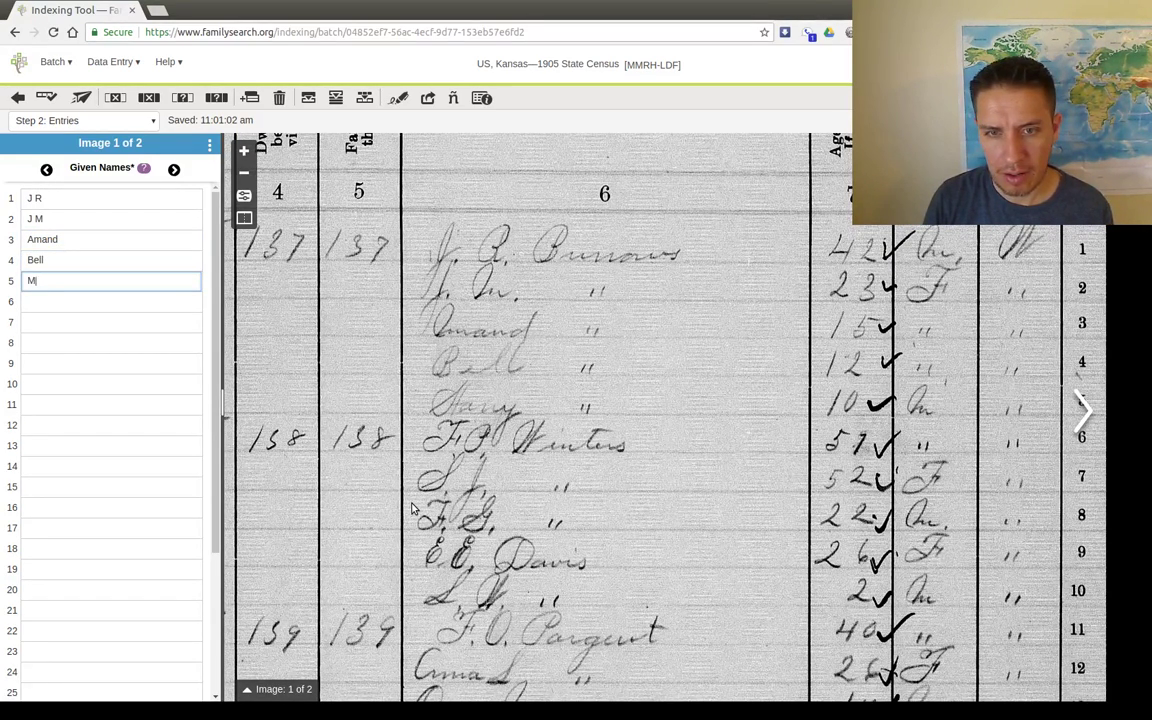
{"action": "type", "text": "arry"}
{"action": "key", "text": "Tab"}
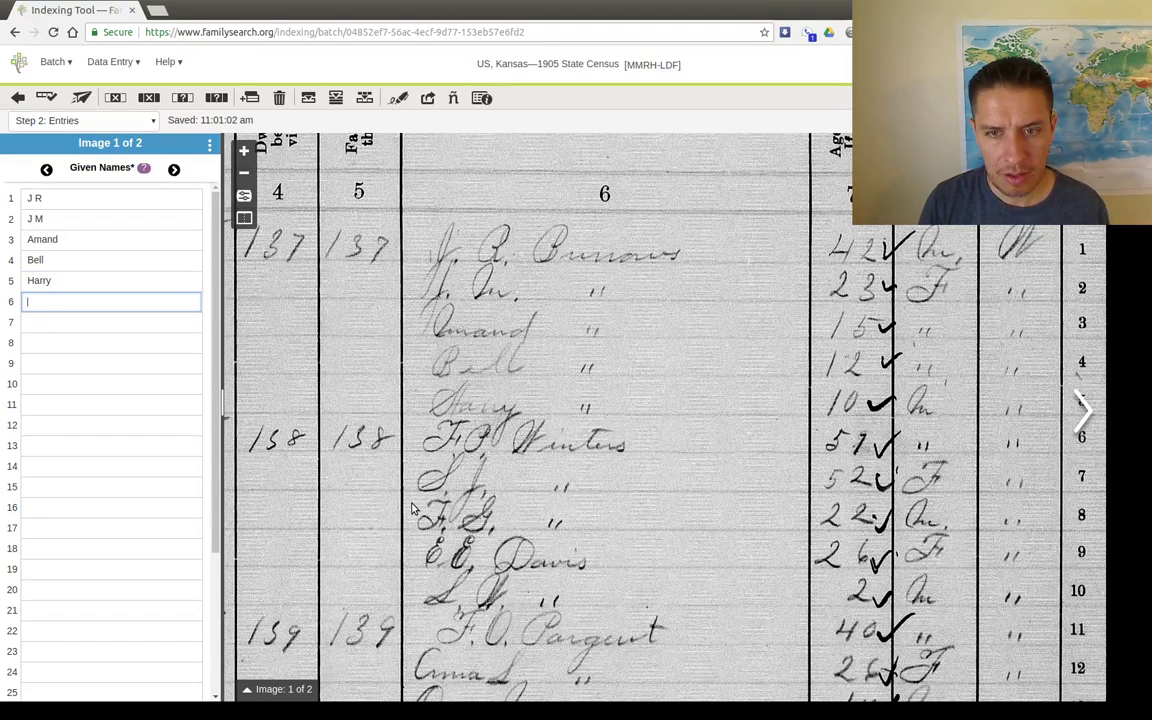
Enter the given-name initials for entries 6 to 11 as written on the census page, separated by spaces
{"action": "key", "text": "Tab"}
{"action": "type", "text": "S"}
{"action": "key", "text": "Tab"}
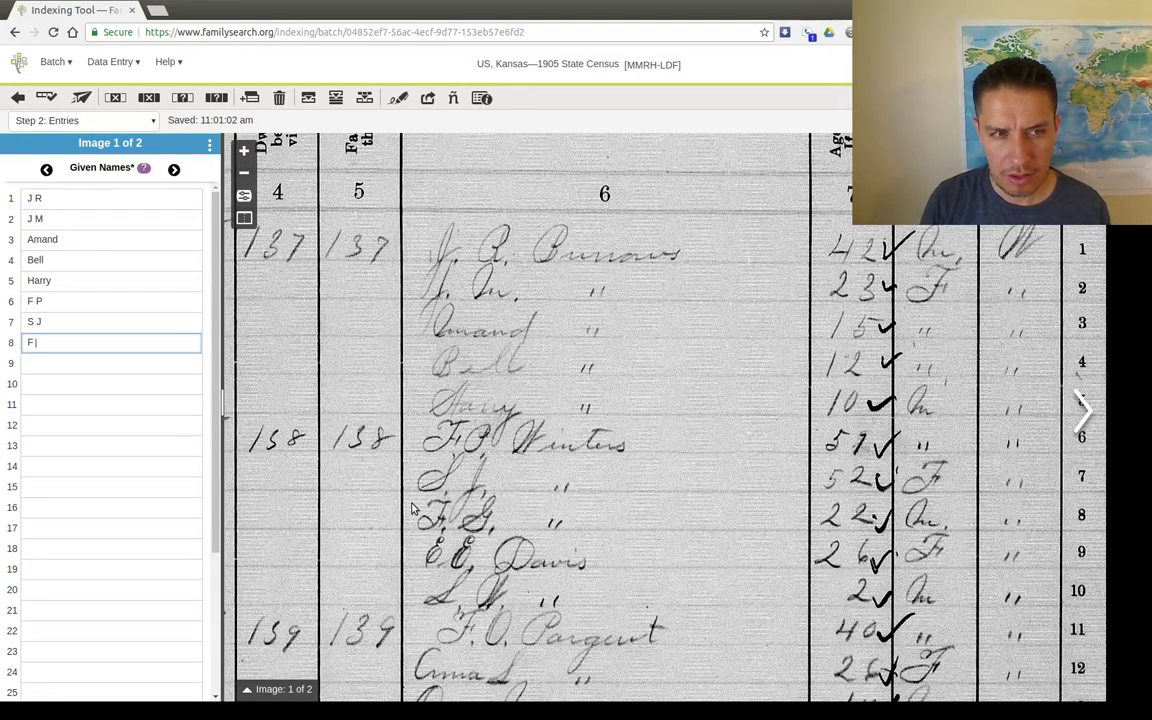
{"action": "key", "text": "Tab"}
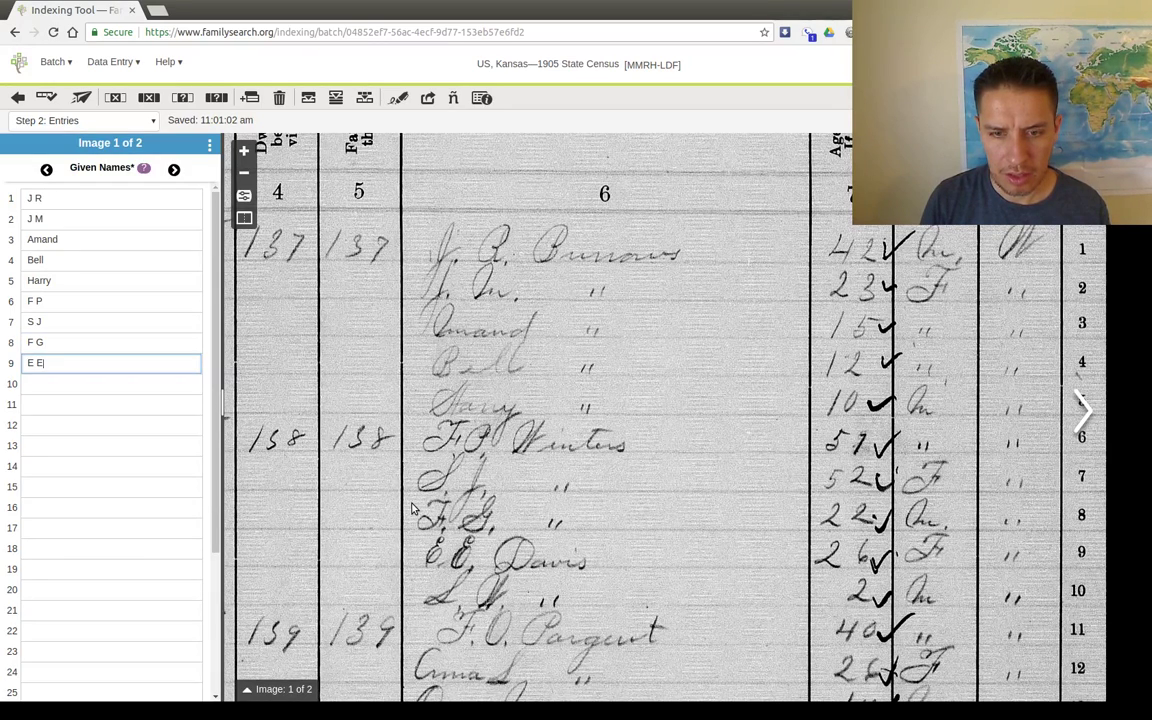
{"action": "key", "text": "Tab"}
{"action": "type", "text": "S W"}
{"action": "key", "text": "Tab"}
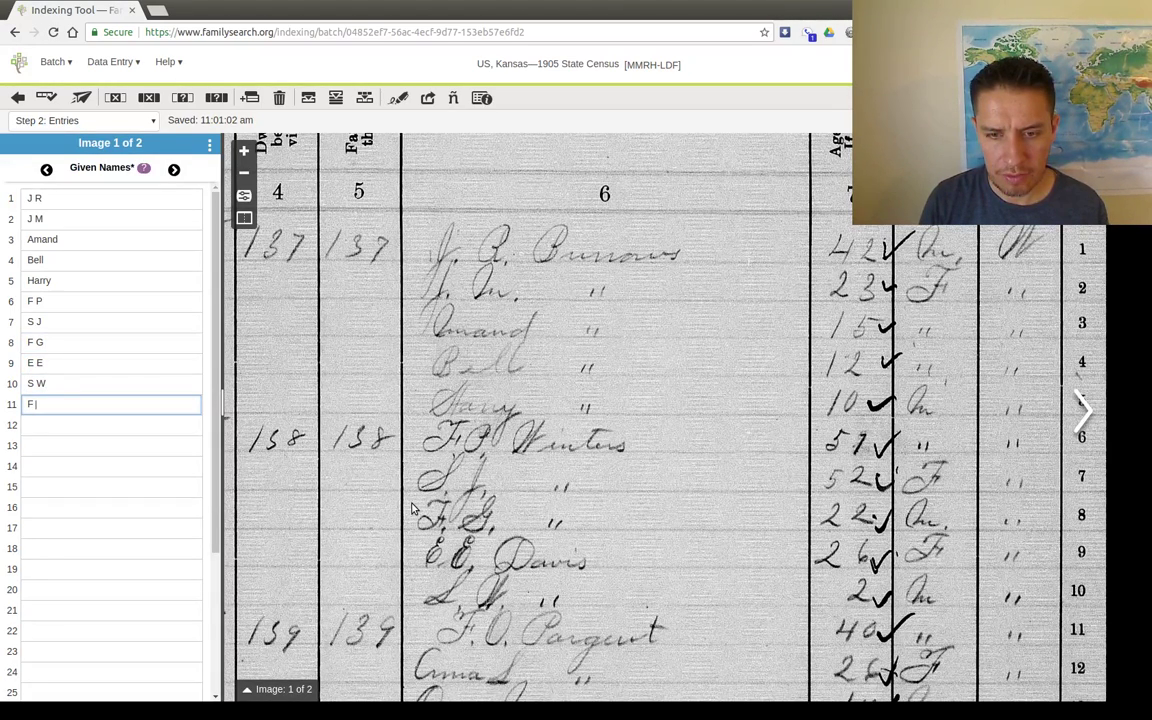
{"action": "key", "text": "Tab"}
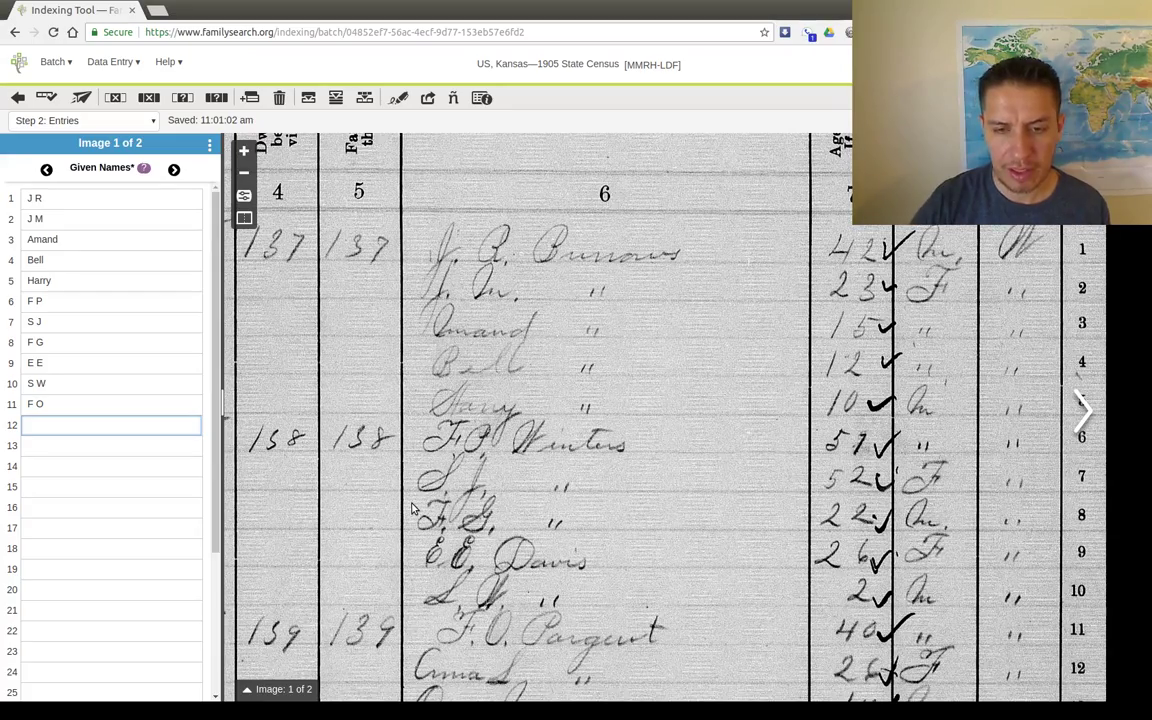
Enter the given names for entries 12 to 14 as read from household 139 on the census page
{"action": "left_click_drag", "start_coordinate": [491, 639], "coordinate": [498, 363]}
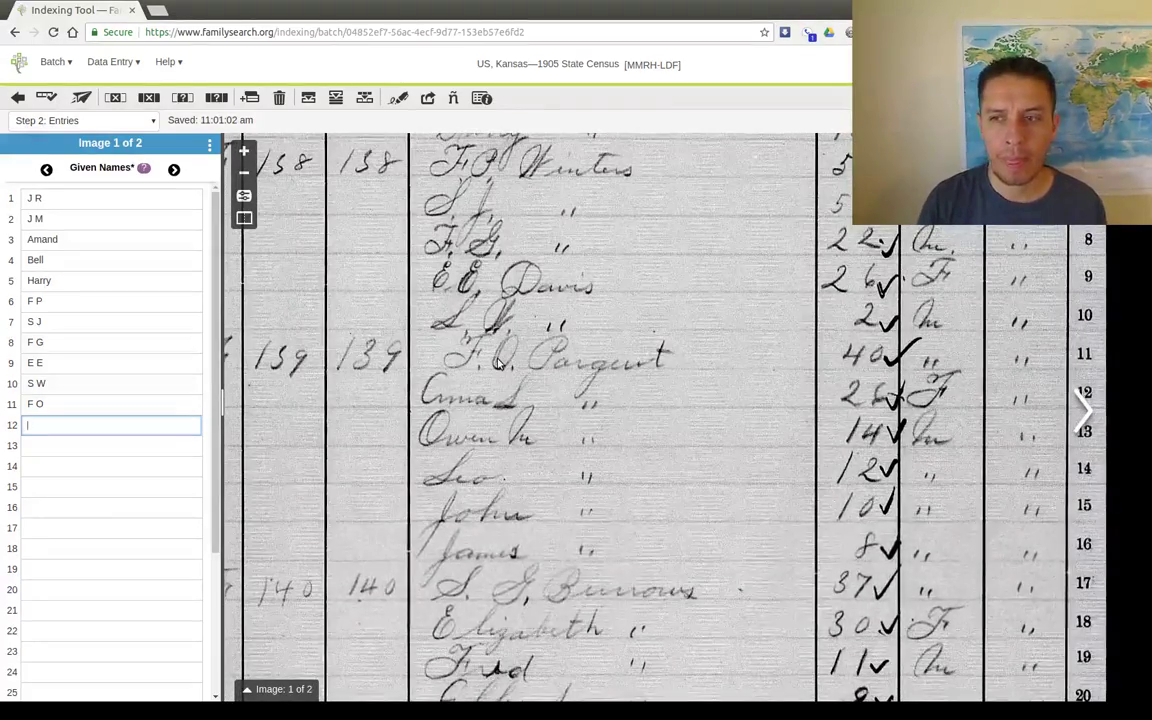
{"action": "type", "text": "a"}
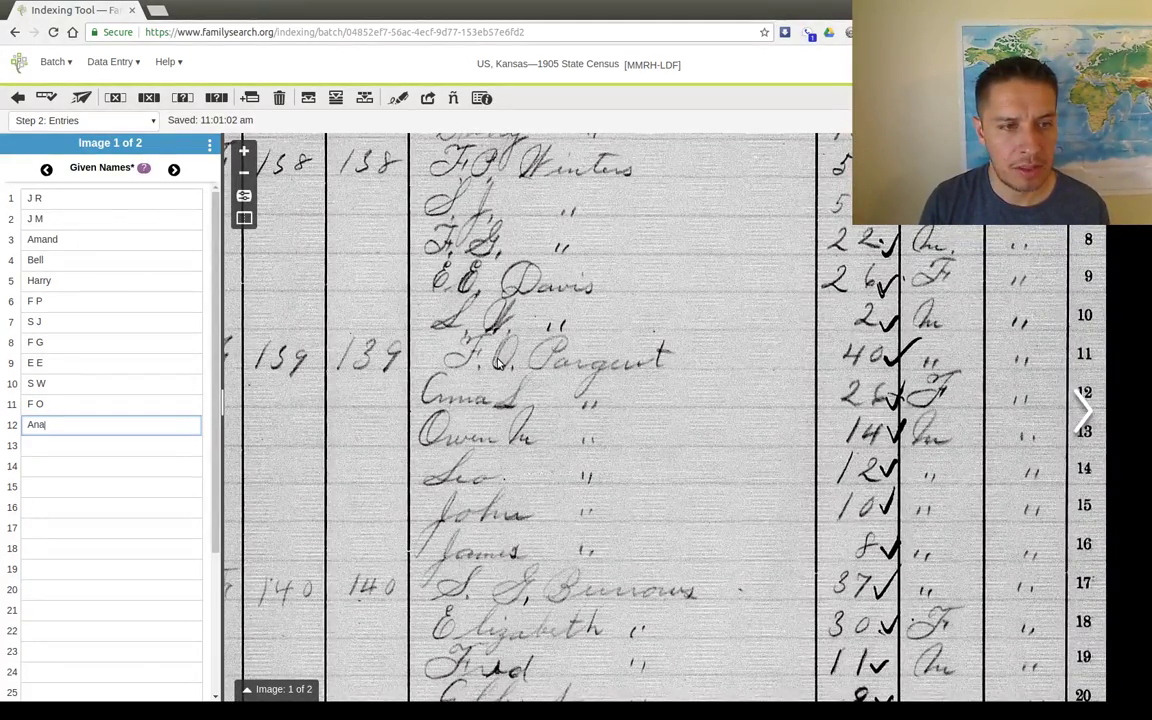
{"action": "type", "text": " S"}
{"action": "key", "text": "Tab"}
{"action": "type", "text": "Owen"}
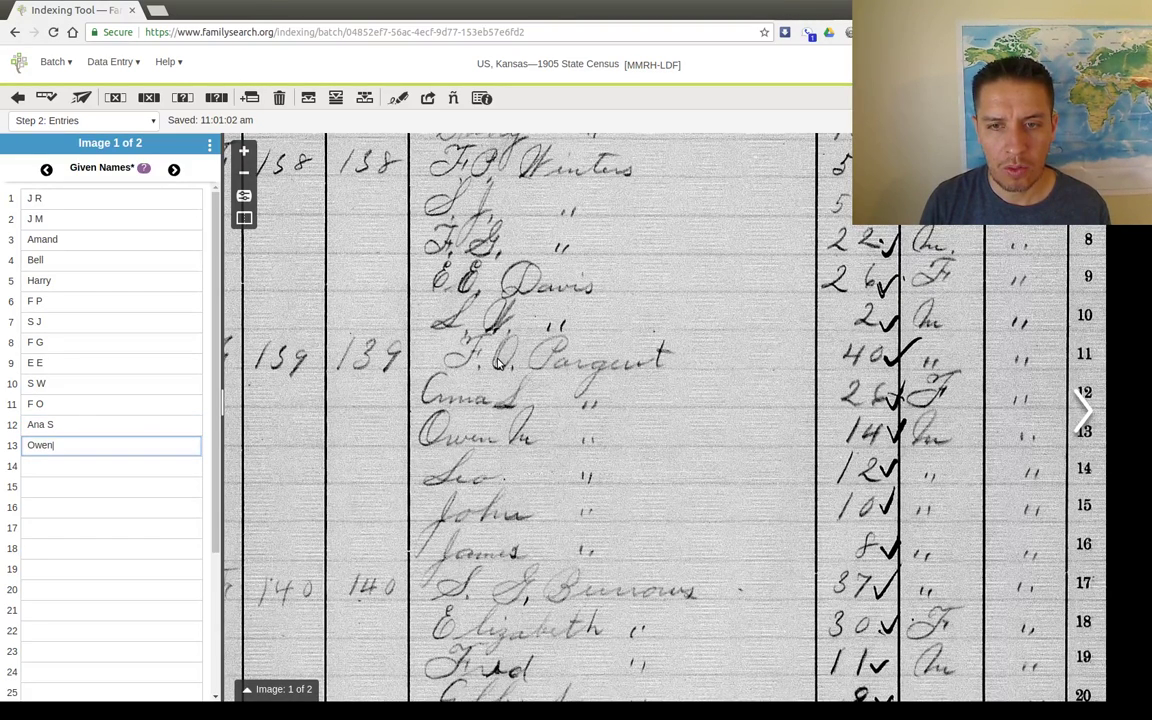
{"action": "key", "text": "Tab"}
{"action": "type", "text": "Seo"}
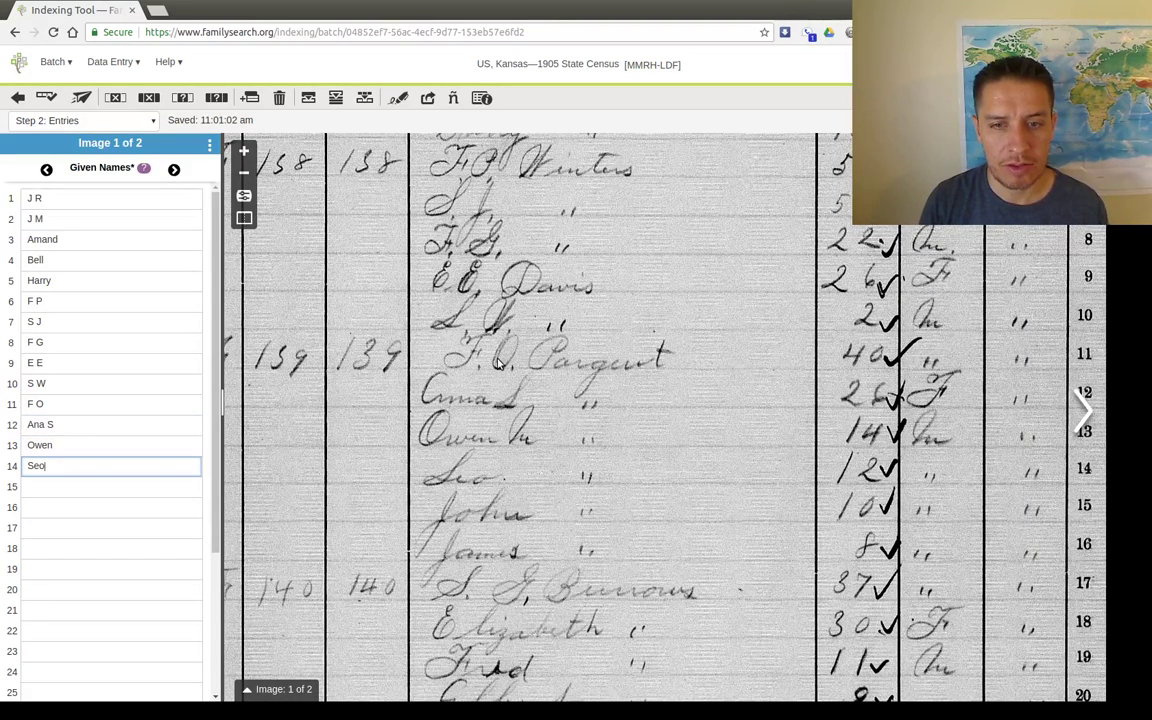
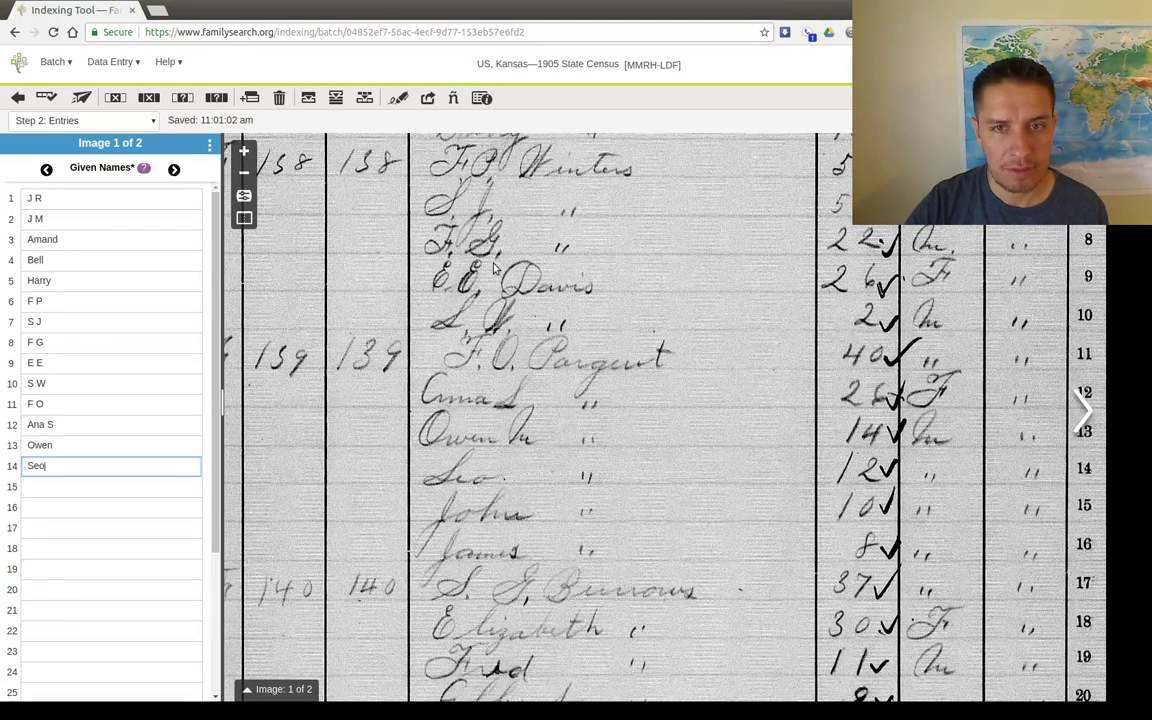
Enter the given names or initials for entries 15 to 19, covering the end of household 139 and the start of household 140
{"action": "left_click", "coordinate": [43, 487]}
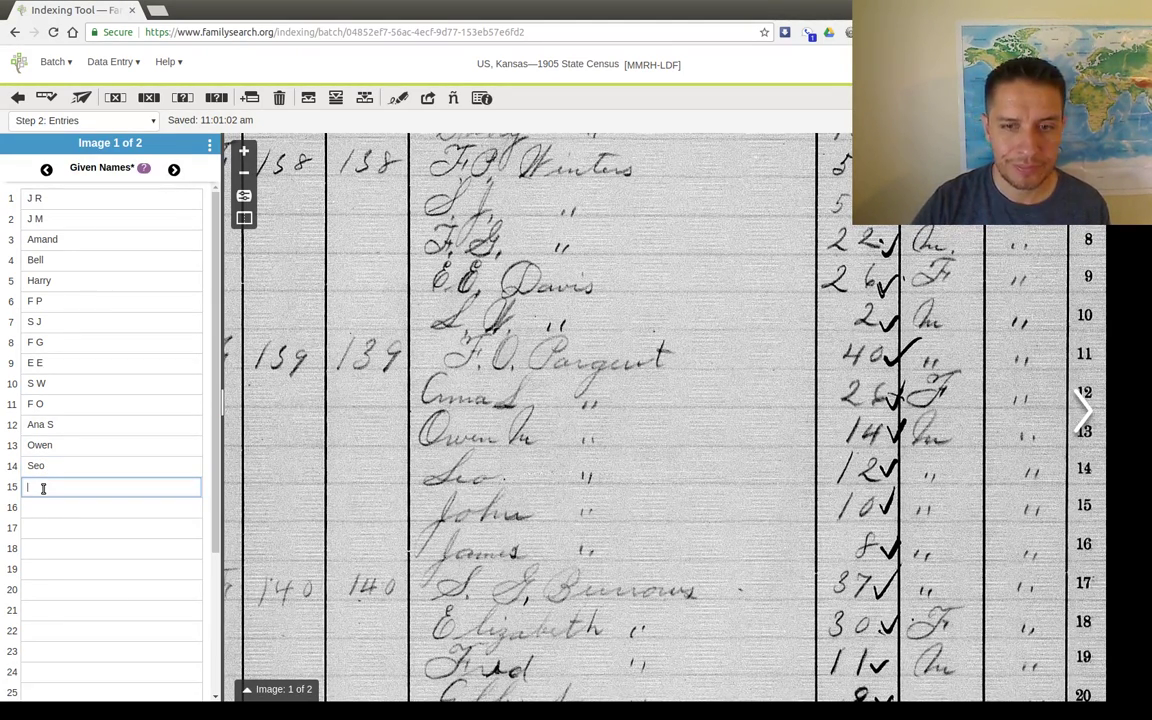
{"action": "type", "text": "John"}
{"action": "key", "text": "Tab"}
{"action": "type", "text": "James"}
{"action": "key", "text": "Tab"}
{"action": "type", "text": "S G"}
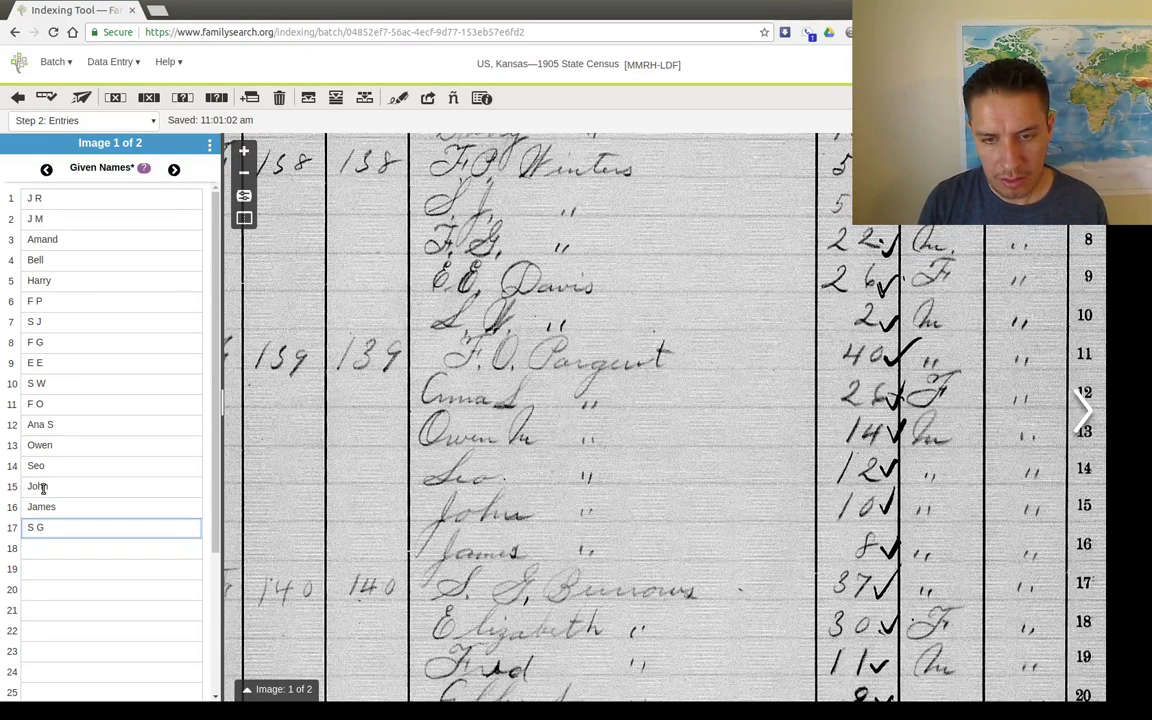
{"action": "key", "text": "Tab"}
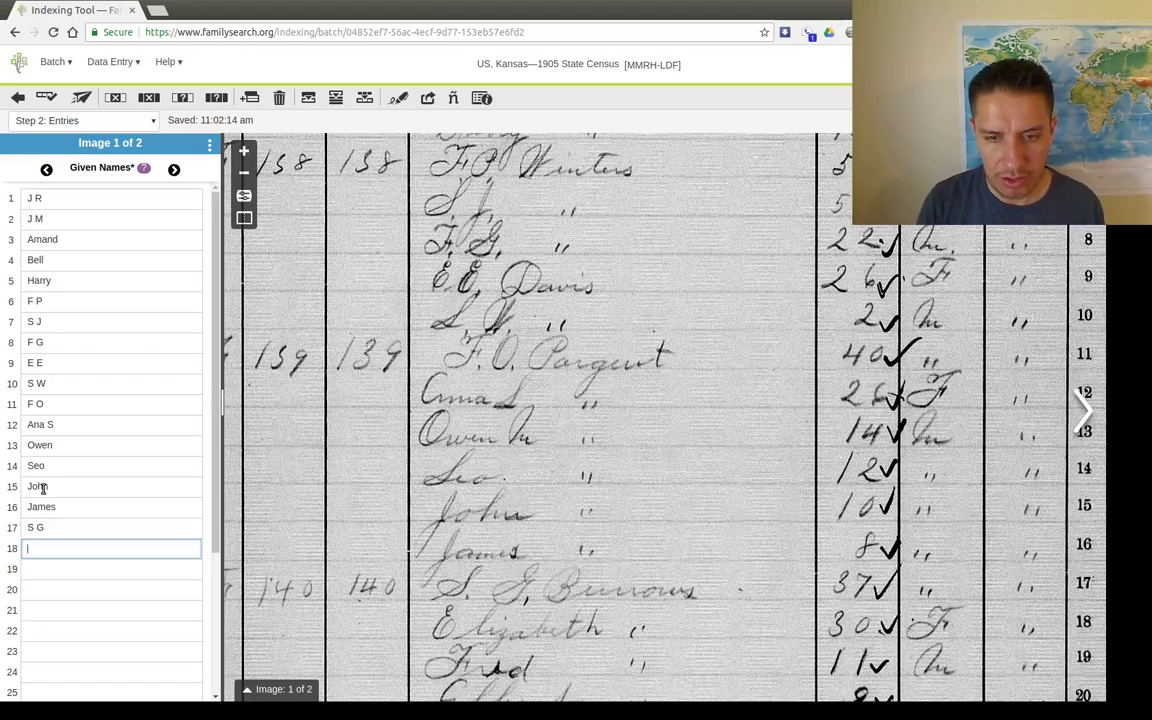
{"action": "type", "text": "Elizabeth"}
{"action": "key", "text": "Tab"}
{"action": "type", "text": "Fred"}
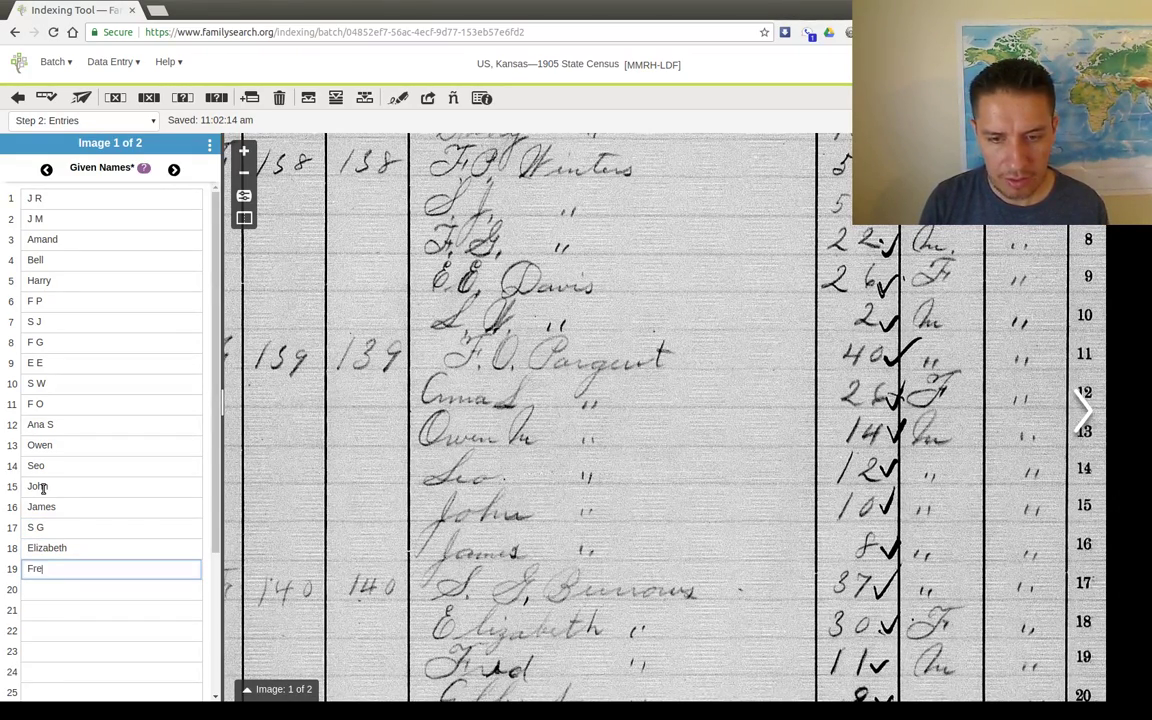
{"action": "key", "text": "Tab"}
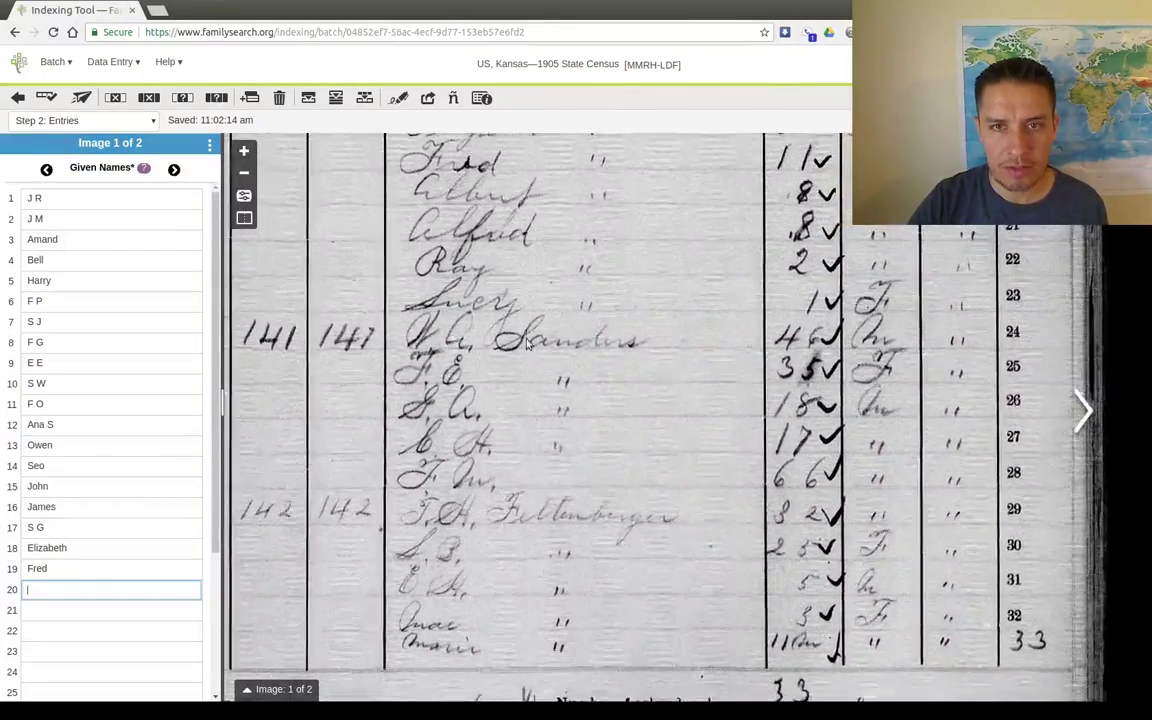
Enter the given names for entries 20 to 22 from household 140, correcting typing errors
{"action": "type", "text": "Ale"}
{"action": "key", "text": "BackSpace"}
{"action": "type", "text": "bert"}
{"action": "key", "text": "Tab"}
{"action": "type", "text": "Allfred"}
{"action": "key", "text": "Tab"}
{"action": "type", "text": "Ray"}
{"action": "key", "text": "Tab"}
Enter the given name for entry 23 and the initials for entries 24 and 25, without periods
{"action": "type", "text": "S"}
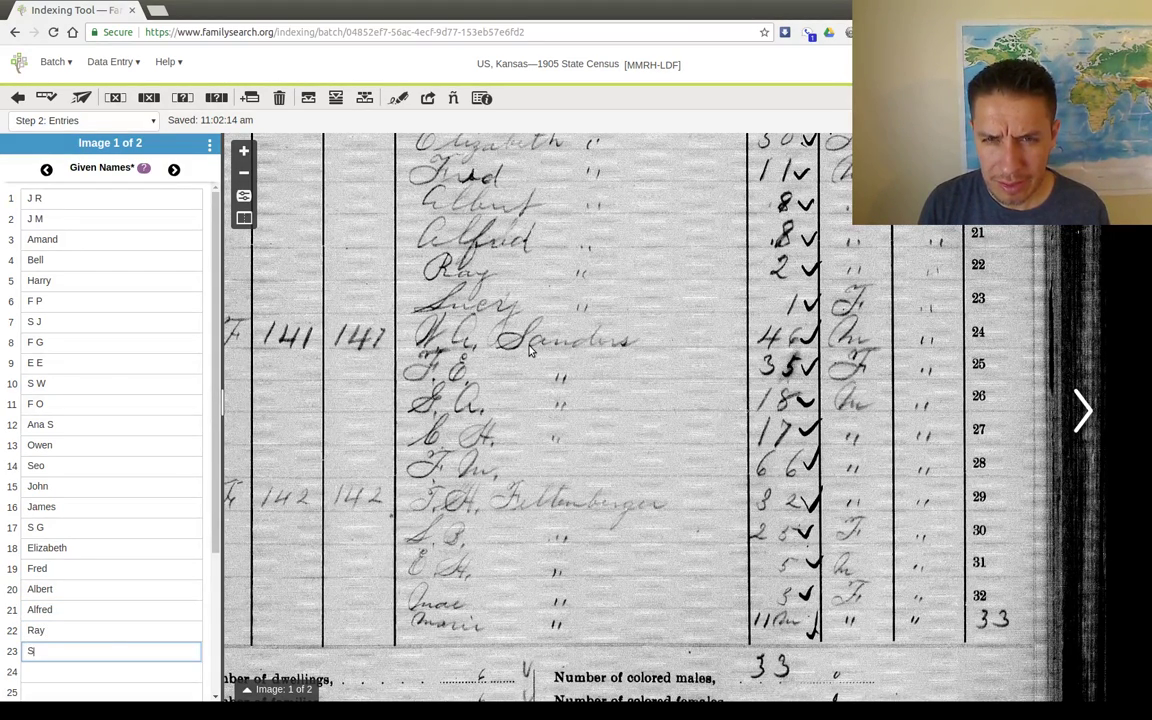
{"action": "type", "text": "wuer"}
{"action": "key", "text": "BackSpace"}
{"action": "key", "text": "BackSpace"}
{"action": "key", "text": "BackSpace"}
{"action": "type", "text": "ery"}
{"action": "key", "text": "Tab"}
{"action": "type", "text": "W A"}
{"action": "key", "text": "Tab"}
{"action": "type", "text": "F E"}
{"action": "key", "text": "Tab"}
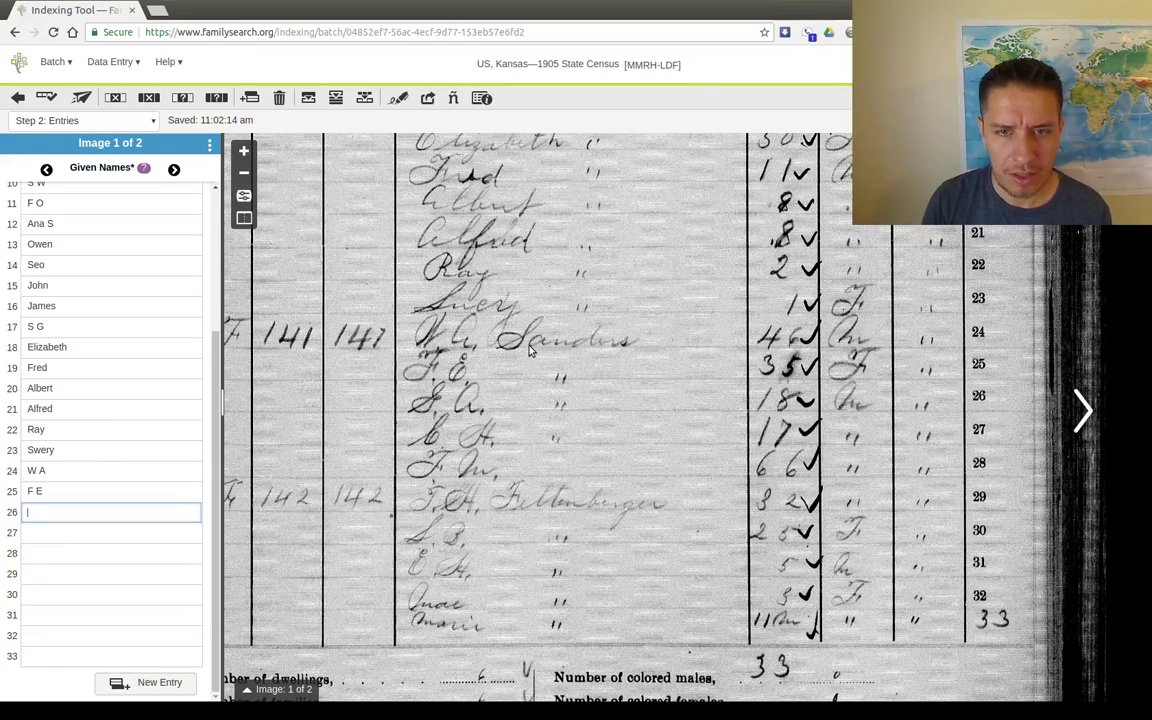
Enter the given-name initials for entries 26 to 28 of household 141, correcting the second initial of entry 28
{"action": "type", "text": "G A"}
{"action": "key", "text": "Tab"}
{"action": "type", "text": "C H"}
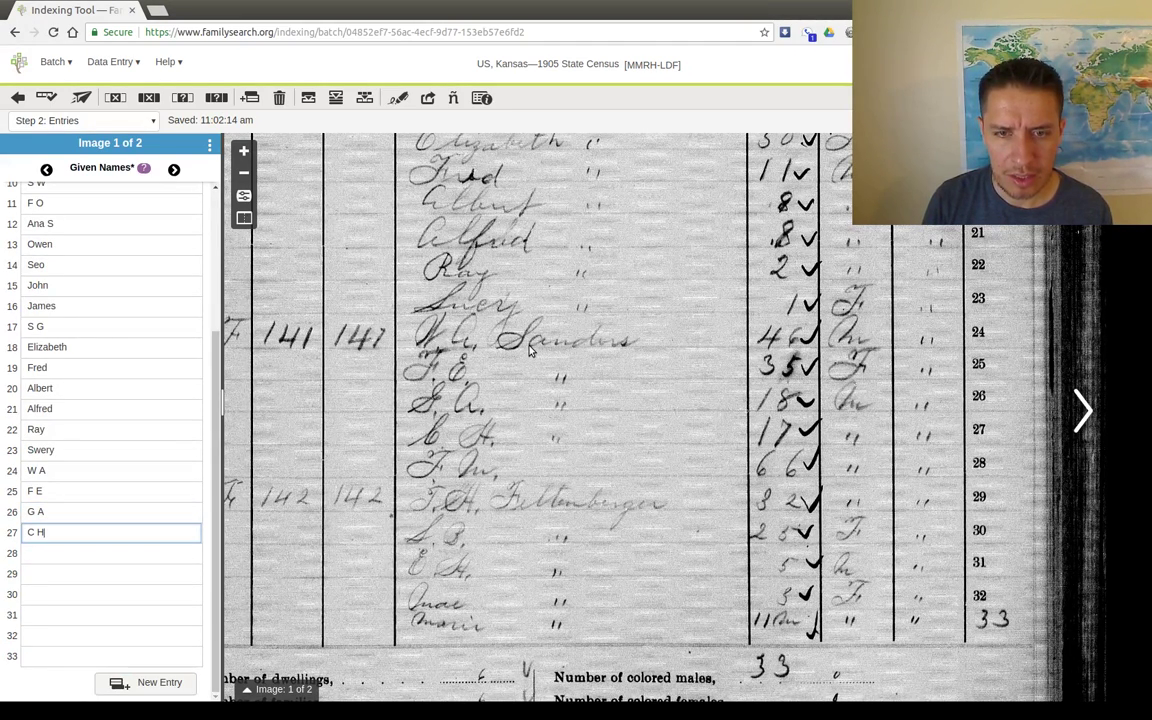
{"action": "key", "text": "Tab"}
{"action": "type", "text": "F W"}
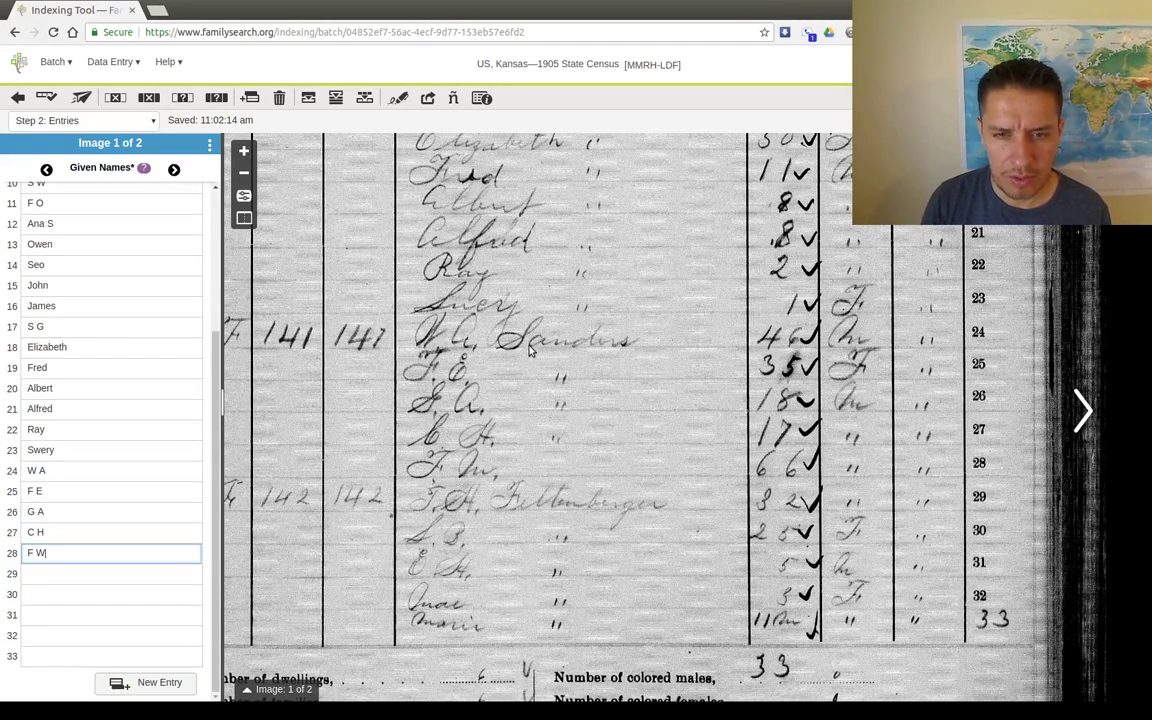
{"action": "key", "text": "BackSpace"}
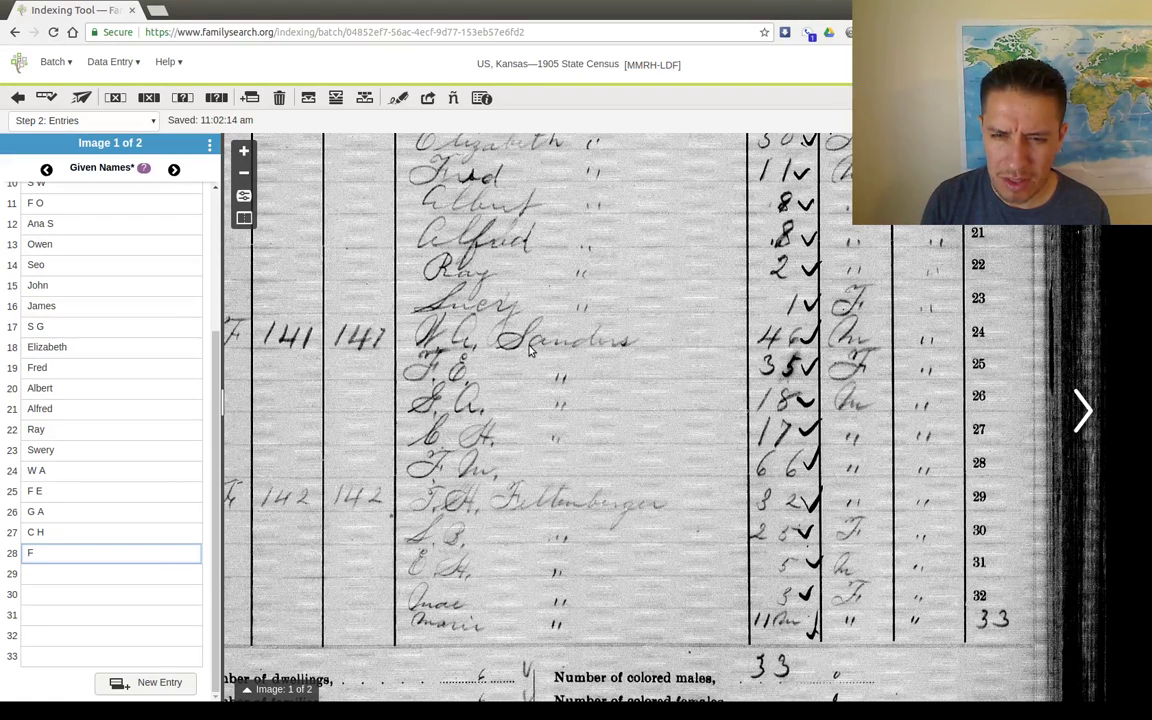
{"action": "type", "text": "M"}
{"action": "key", "text": "Return"}
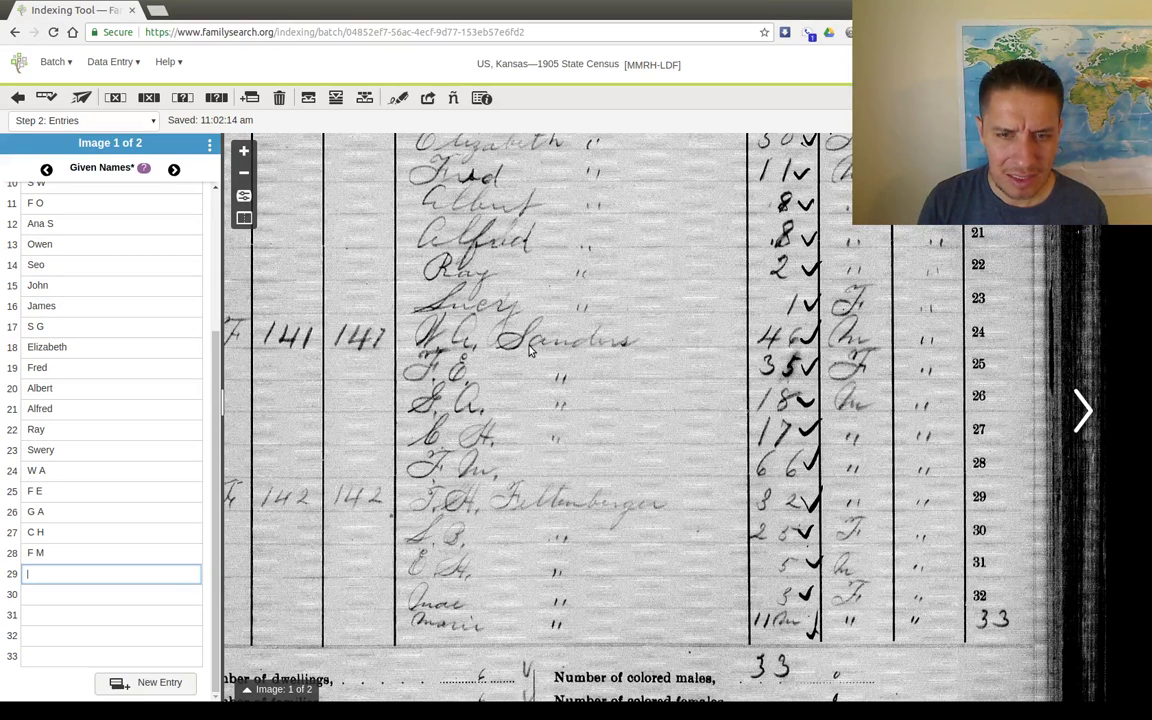
Enter the given names or initials for entries 29 to 33, the members of household 142
{"action": "type", "text": "T H"}
{"action": "key", "text": "Return"}
{"action": "type", "text": "S B"}
{"action": "key", "text": "Return"}
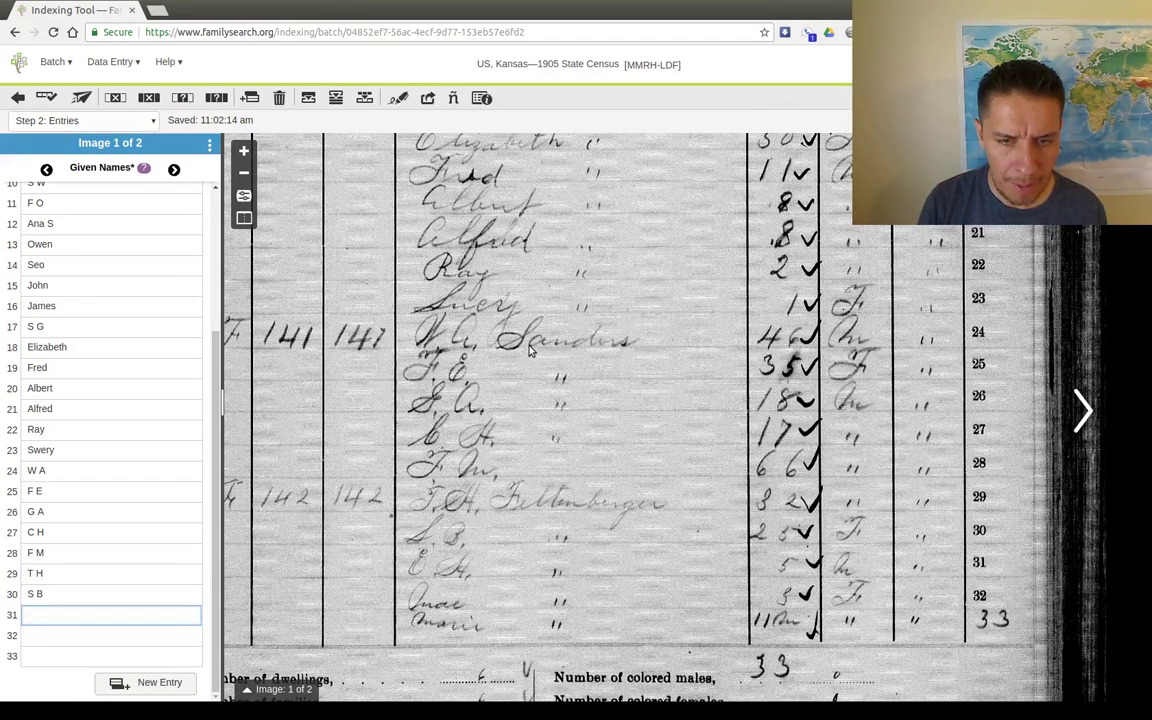
{"action": "type", "text": "We H"}
{"action": "key", "text": "Return"}
{"action": "type", "text": "An"}
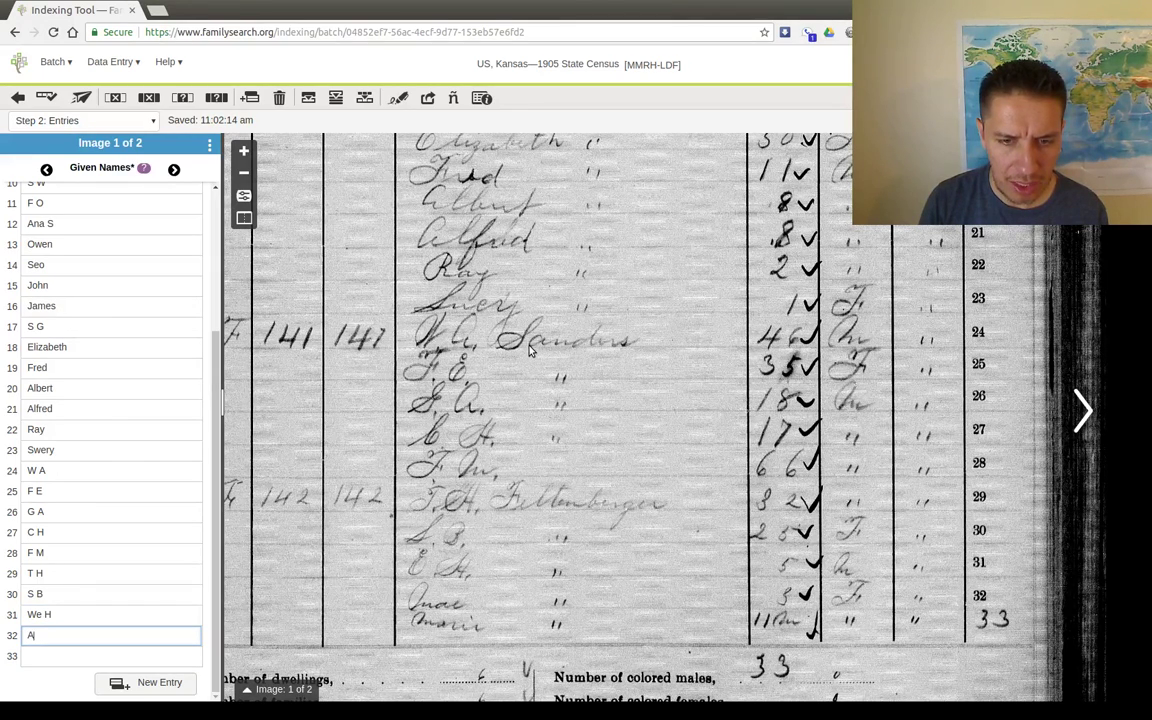
{"action": "key", "text": "BackSpace"}
{"action": "key", "text": "BackSpace"}
{"action": "type", "text": "Mae"}
{"action": "key", "text": "Return"}
{"action": "type", "text": "Marie"}
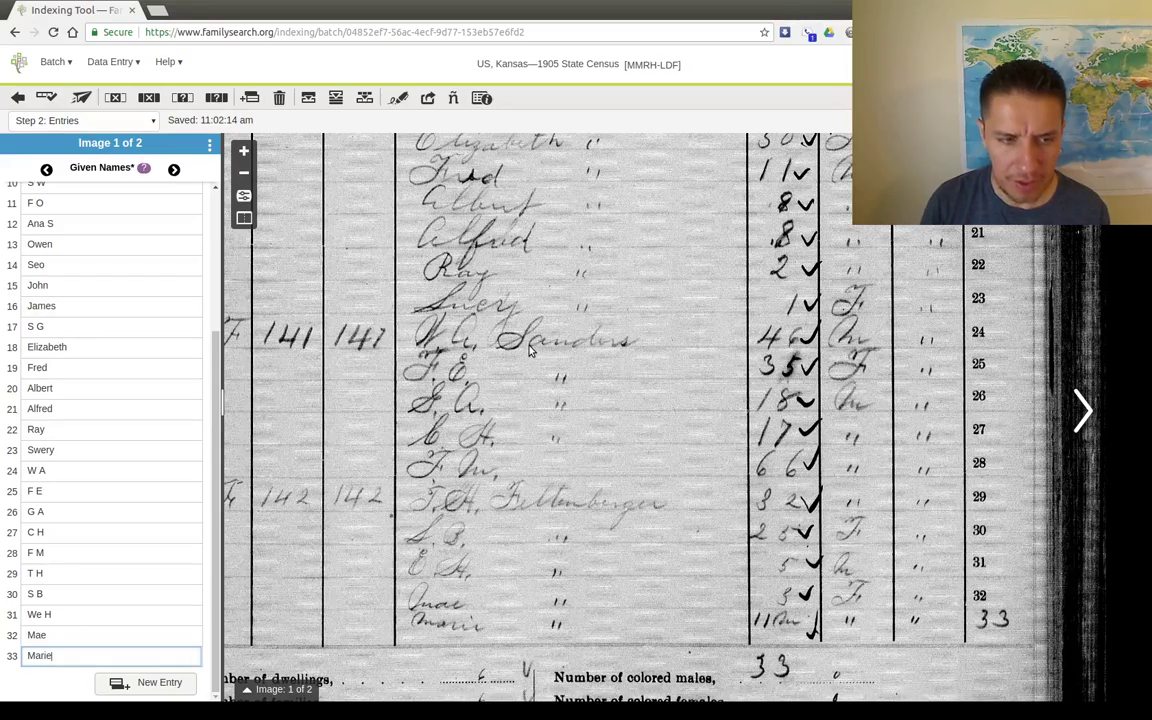
Recheck the first household on the census image and revise the given name of entry 3
{"action": "scroll", "coordinate": [597, 155], "scroll_direction": "up", "scroll_amount": 6}
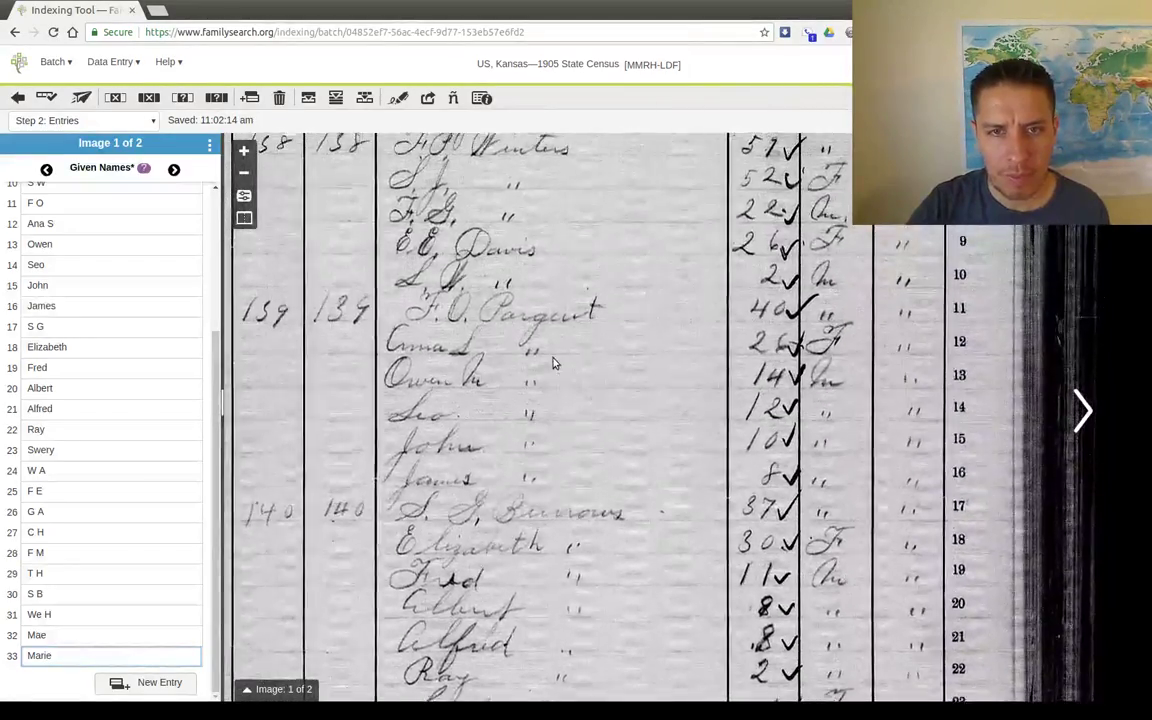
{"action": "scroll", "coordinate": [540, 545], "scroll_direction": "up", "scroll_amount": 2}
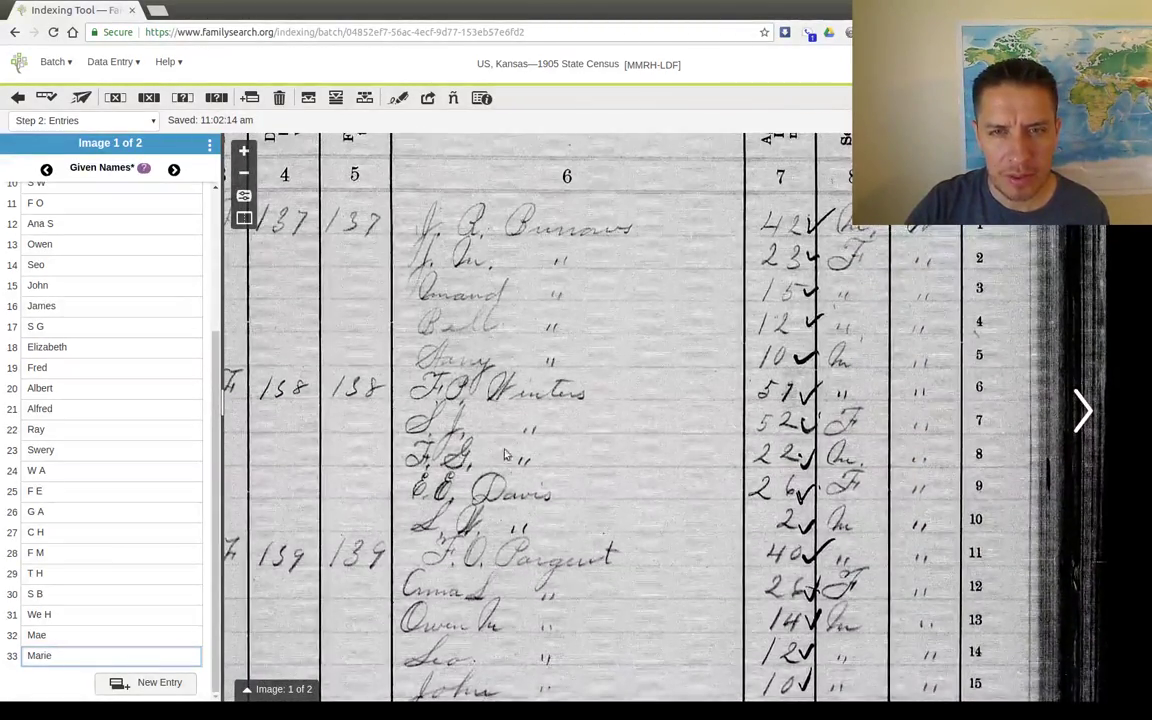
{"action": "scroll", "coordinate": [157, 387], "scroll_direction": "up", "scroll_amount": 1}
{"action": "scroll", "coordinate": [157, 387], "scroll_direction": "up", "scroll_amount": 3}
{"action": "left_click_drag", "start_coordinate": [40, 240], "coordinate": [26, 240]}
{"action": "type", "text": "In"}
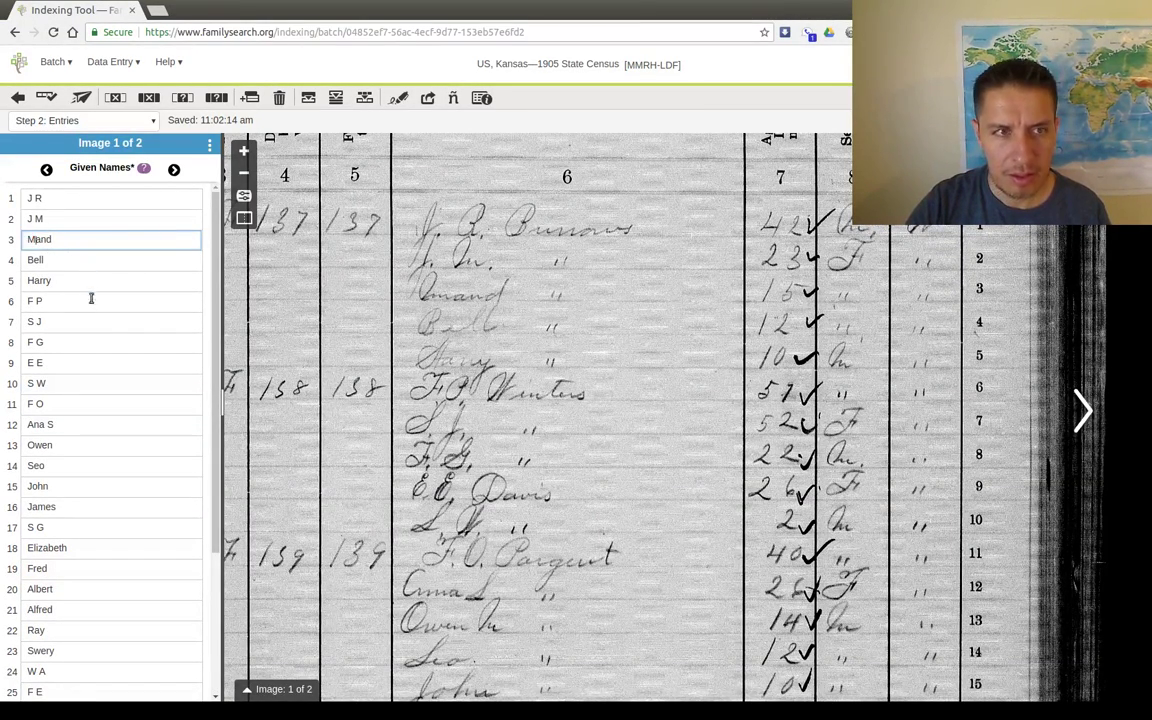
{"action": "scroll", "coordinate": [140, 569], "scroll_direction": "down", "scroll_amount": 4}
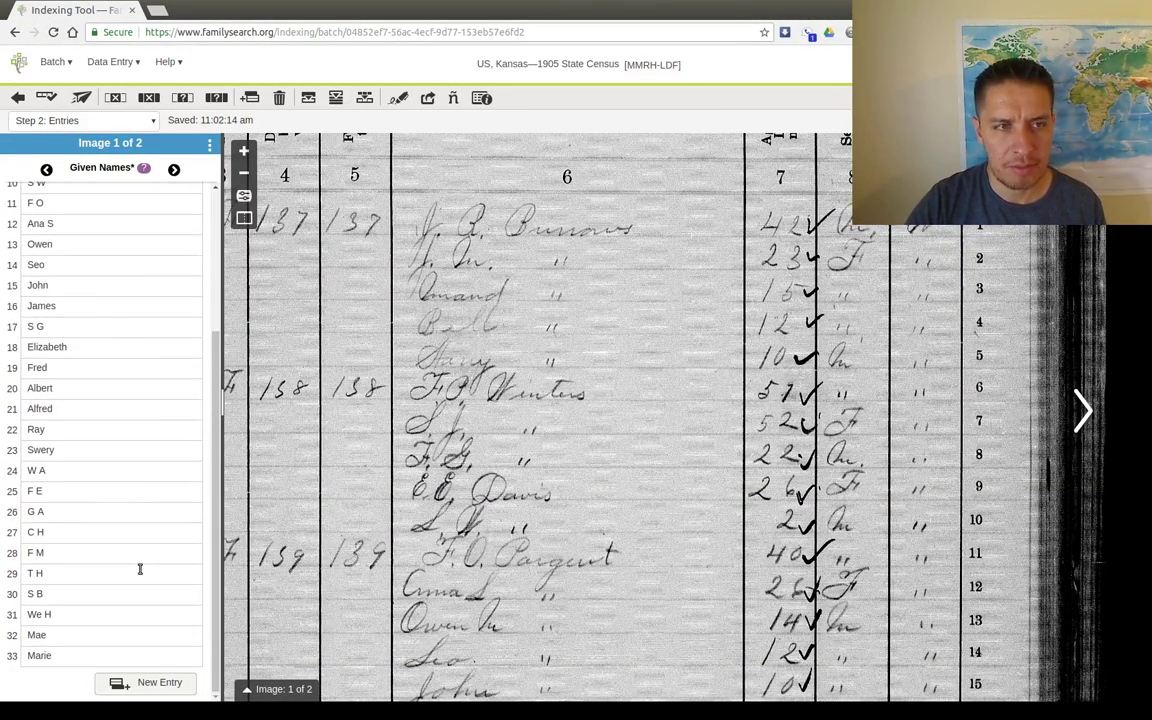
Go on to the Surname field and start at entry 1 with the first household in view
{"action": "left_click", "coordinate": [174, 170]}
{"action": "scroll", "coordinate": [452, 514], "scroll_direction": "down", "scroll_amount": 1}
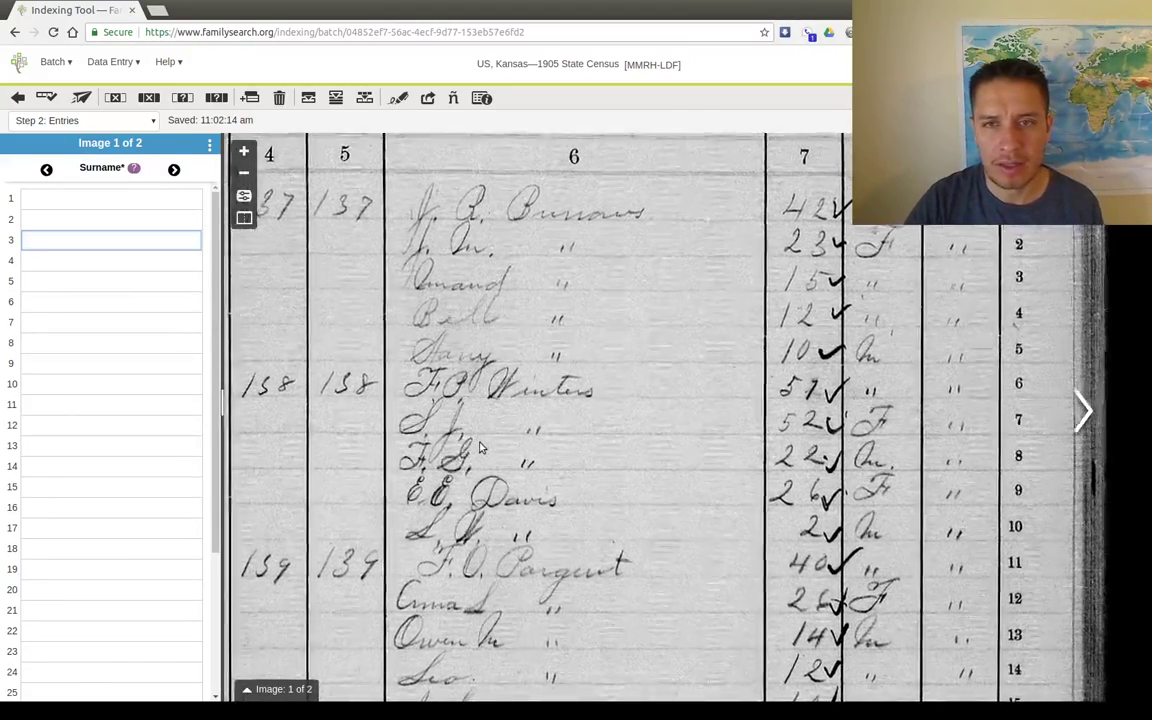
{"action": "scroll", "coordinate": [452, 514], "scroll_direction": "down", "scroll_amount": 2}
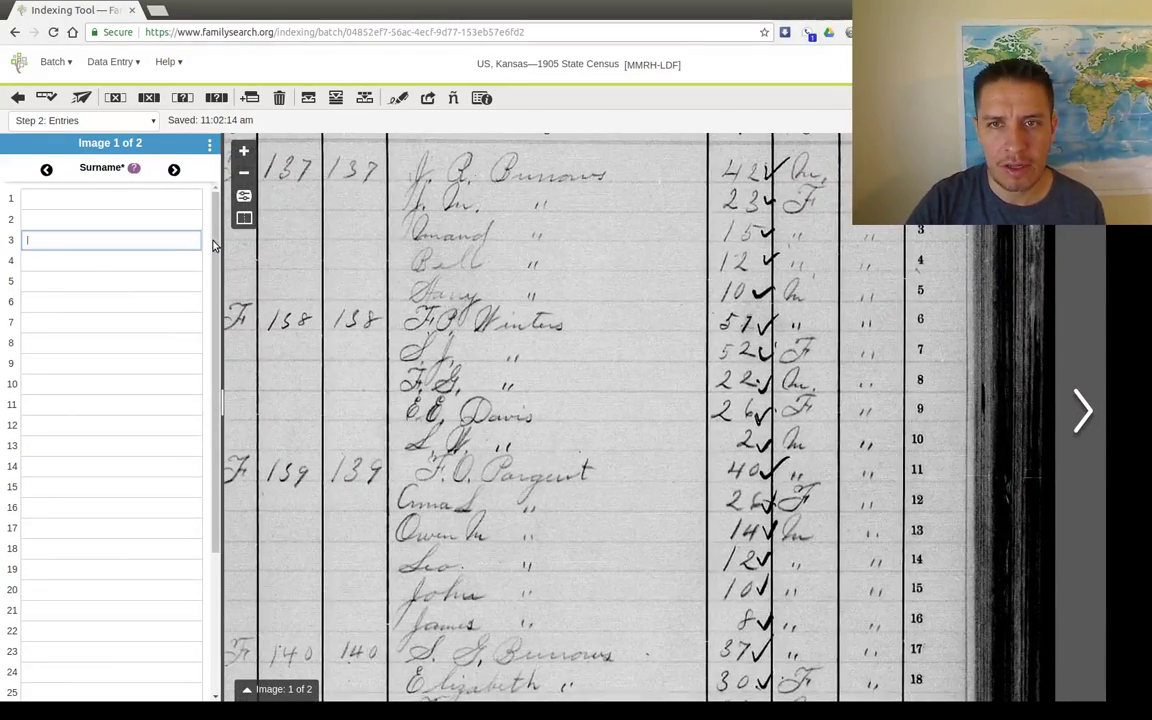
{"action": "left_click", "coordinate": [78, 197]}
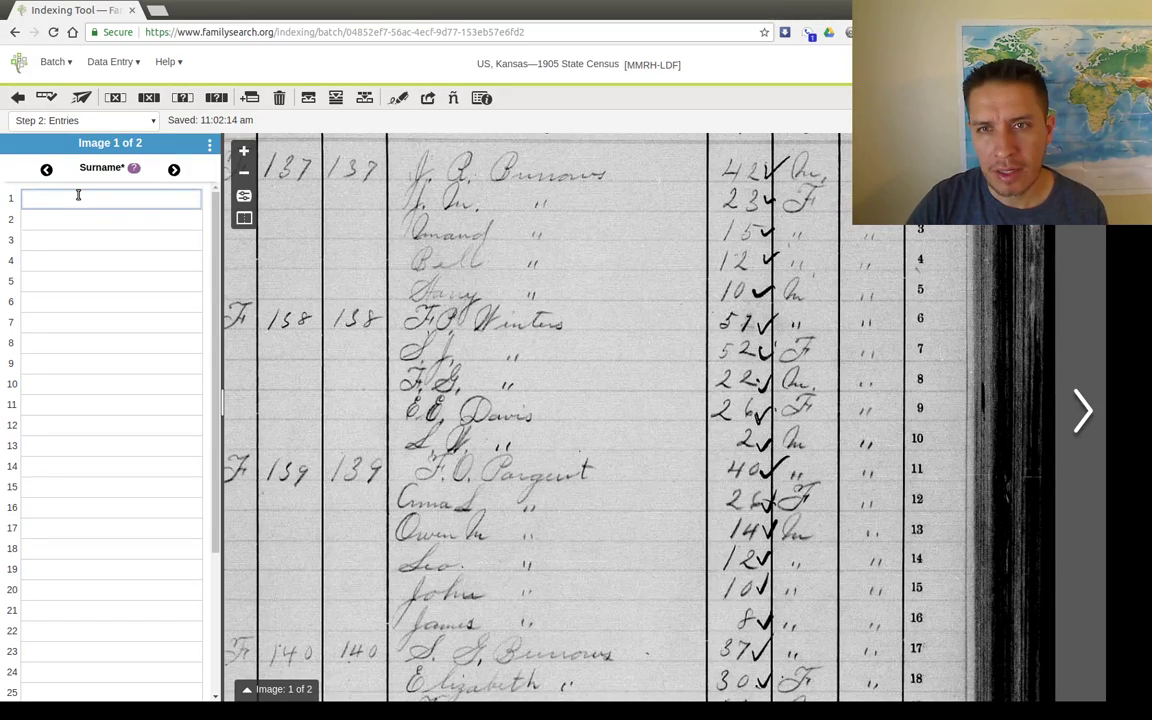
Examine the first household's surname up close and briefly compare the page side by side with the second image
{"action": "scroll", "coordinate": [518, 186], "scroll_direction": "up", "scroll_amount": 2}
{"action": "scroll", "coordinate": [518, 186], "scroll_direction": "up", "scroll_amount": 3}
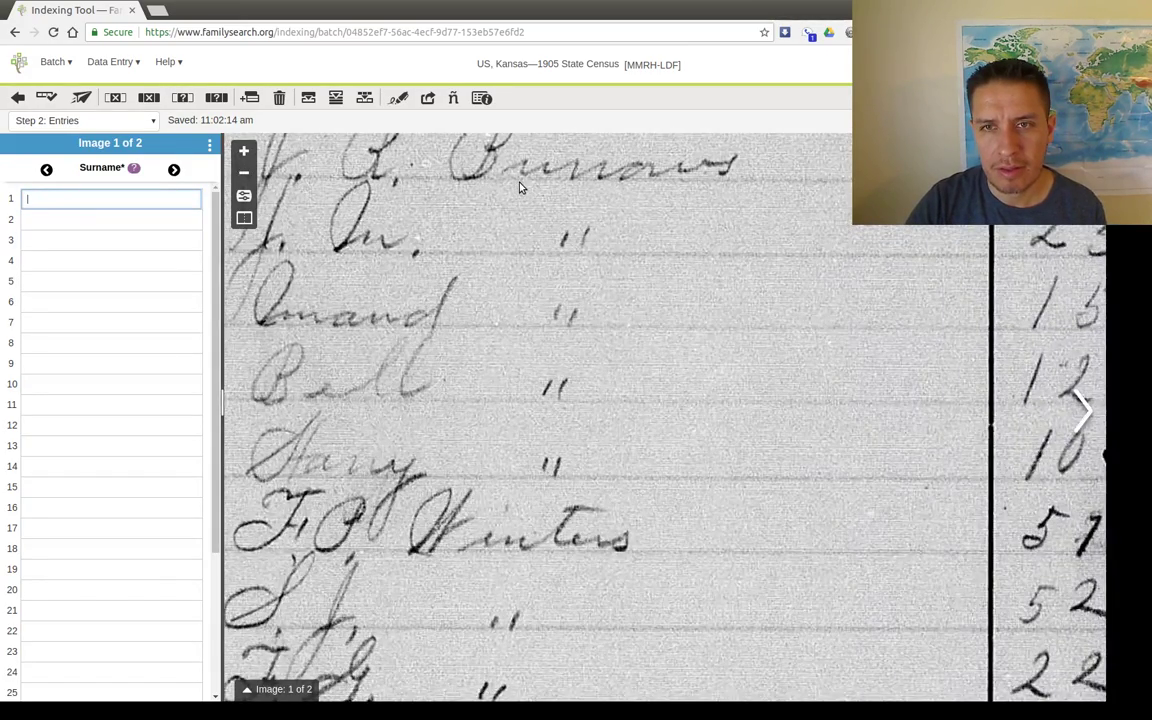
{"action": "scroll", "coordinate": [502, 313], "scroll_direction": "up", "scroll_amount": 1}
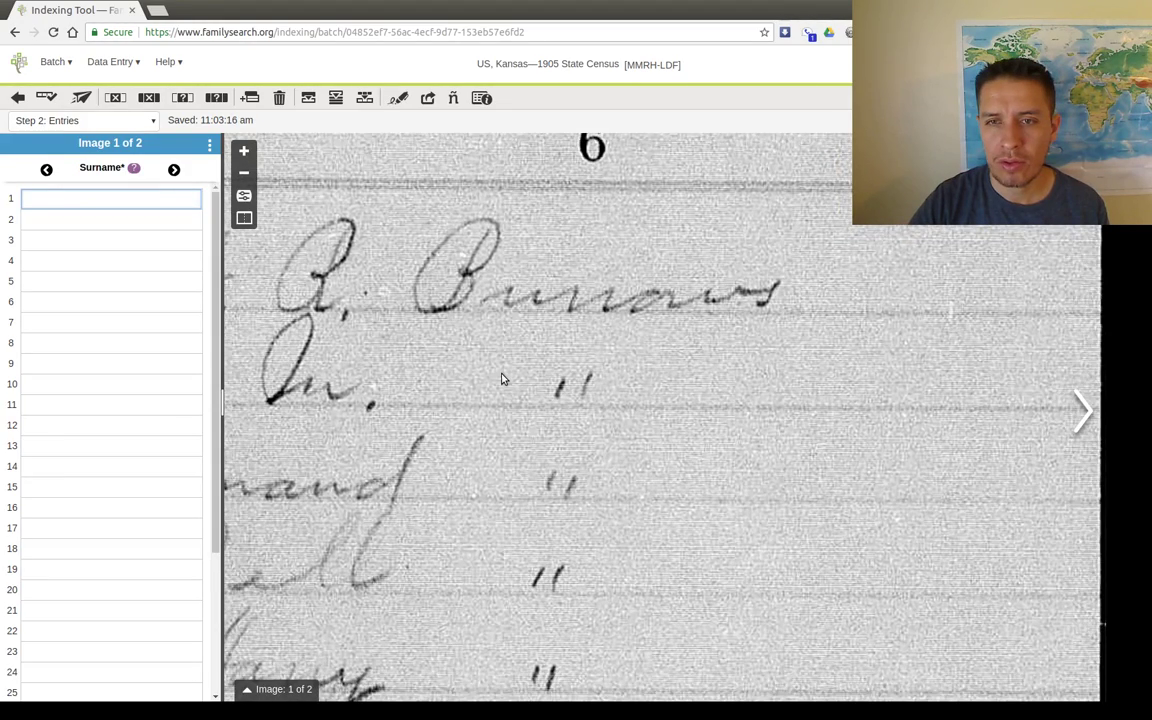
{"action": "scroll", "coordinate": [498, 410], "scroll_direction": "down", "scroll_amount": 1}
{"action": "scroll", "coordinate": [492, 437], "scroll_direction": "down", "scroll_amount": 1}
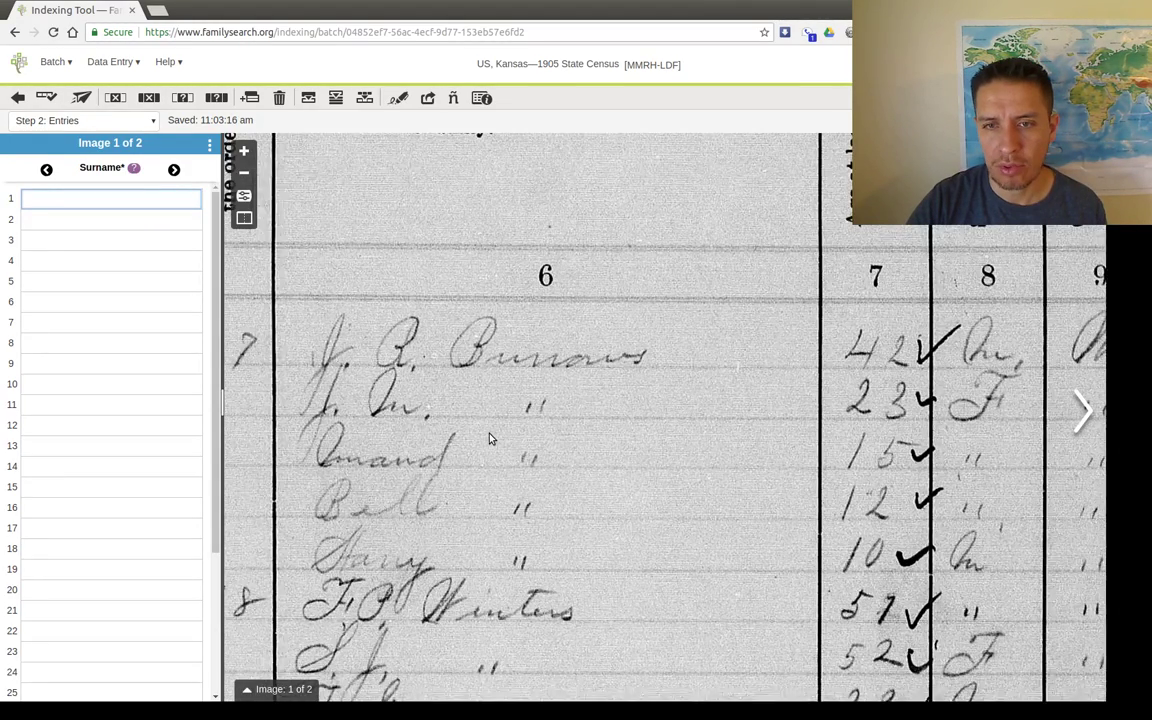
{"action": "scroll", "coordinate": [490, 437], "scroll_direction": "down", "scroll_amount": 1}
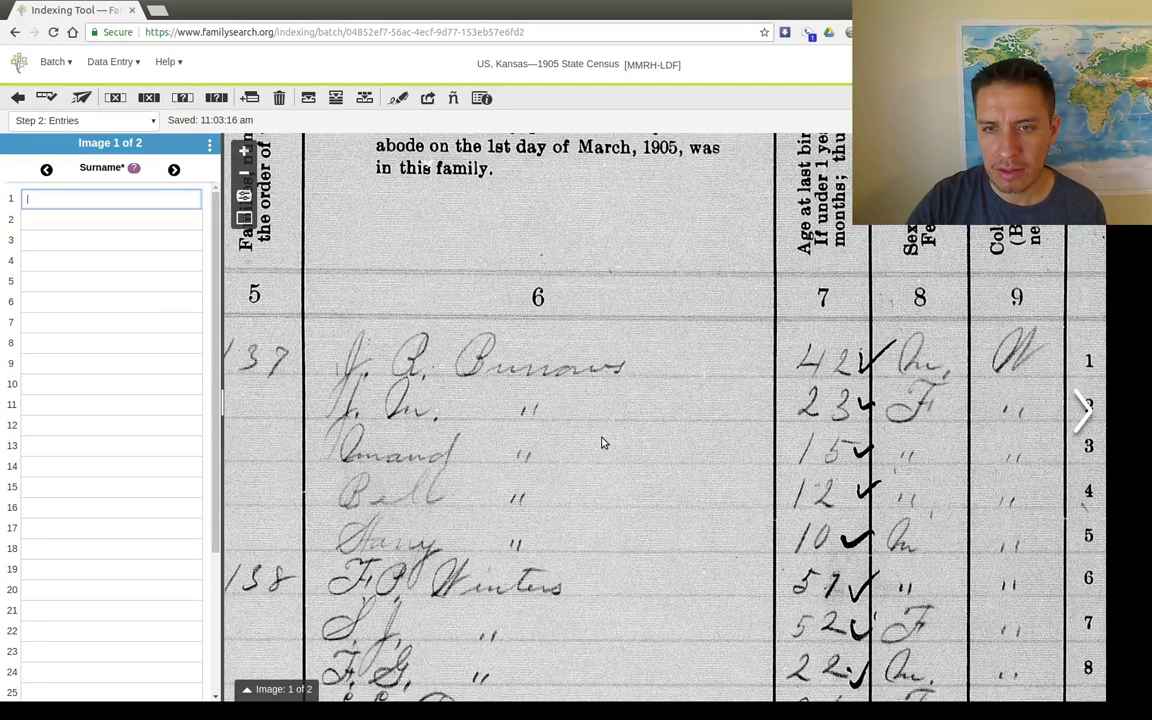
{"action": "scroll", "coordinate": [603, 443], "scroll_direction": "down", "scroll_amount": 1}
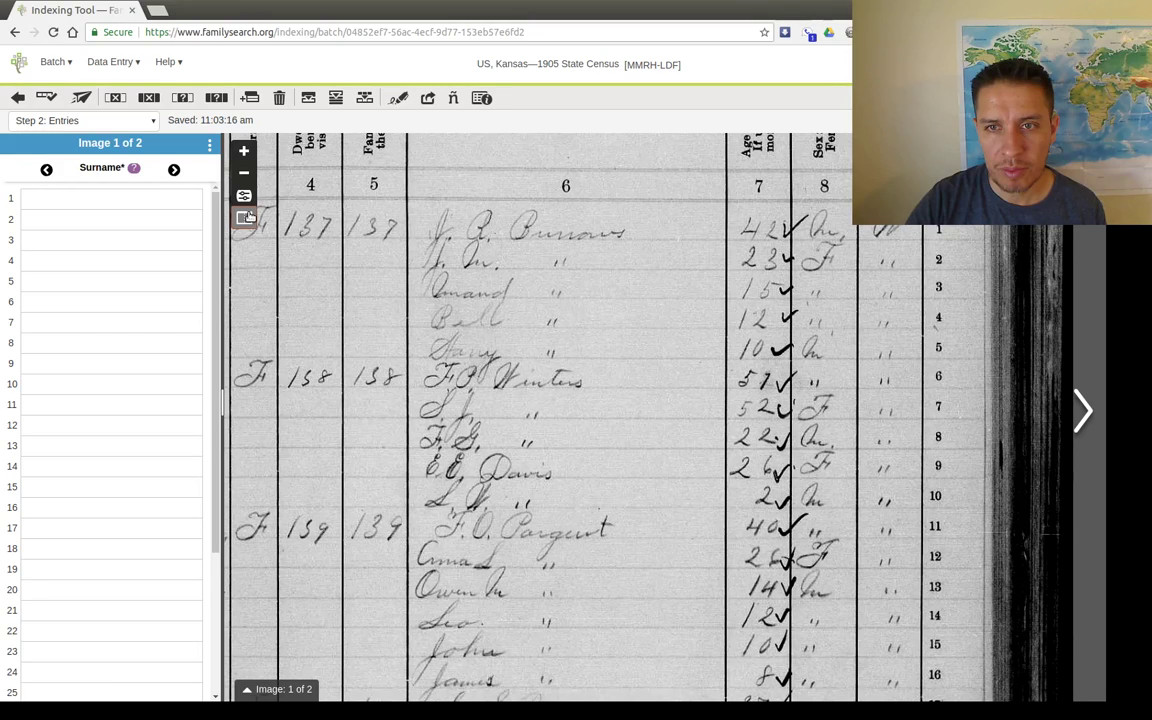
{"action": "left_click", "coordinate": [245, 217]}
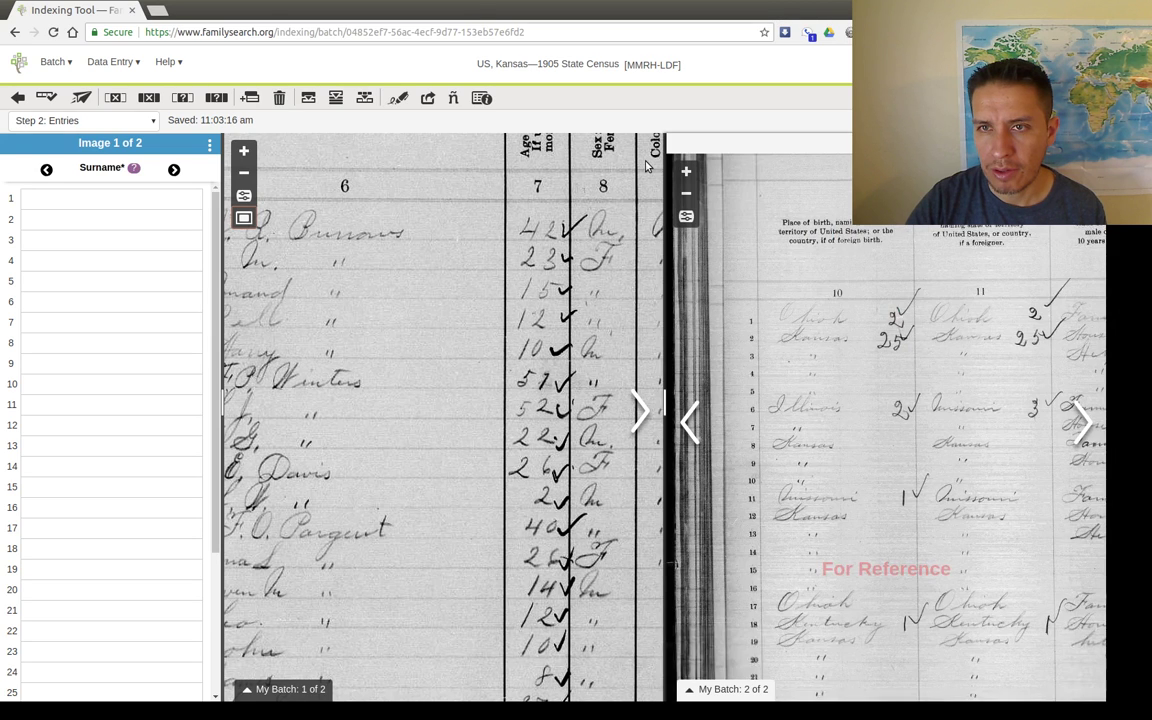
{"action": "left_click", "coordinate": [244, 218]}
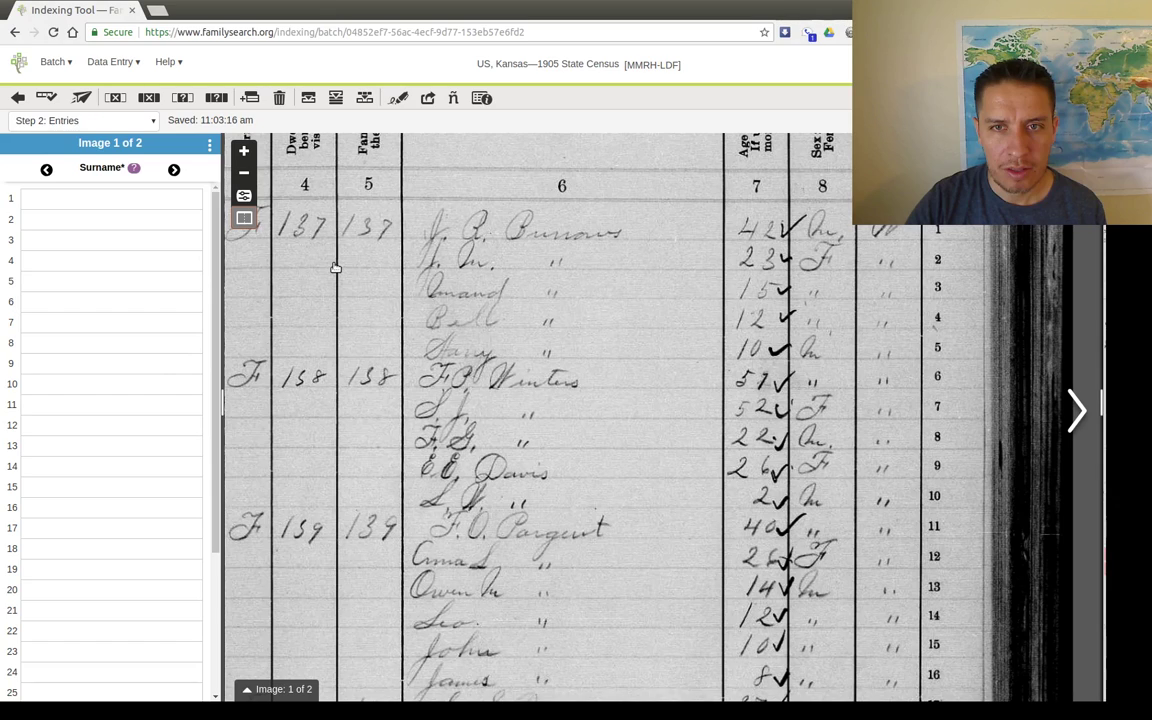
Enter the surnames for entries 1 to 9, repeating the family's surname wherever the census page shows ditto marks
{"action": "left_click", "coordinate": [84, 197]}
{"action": "type", "text": "Bunars"}
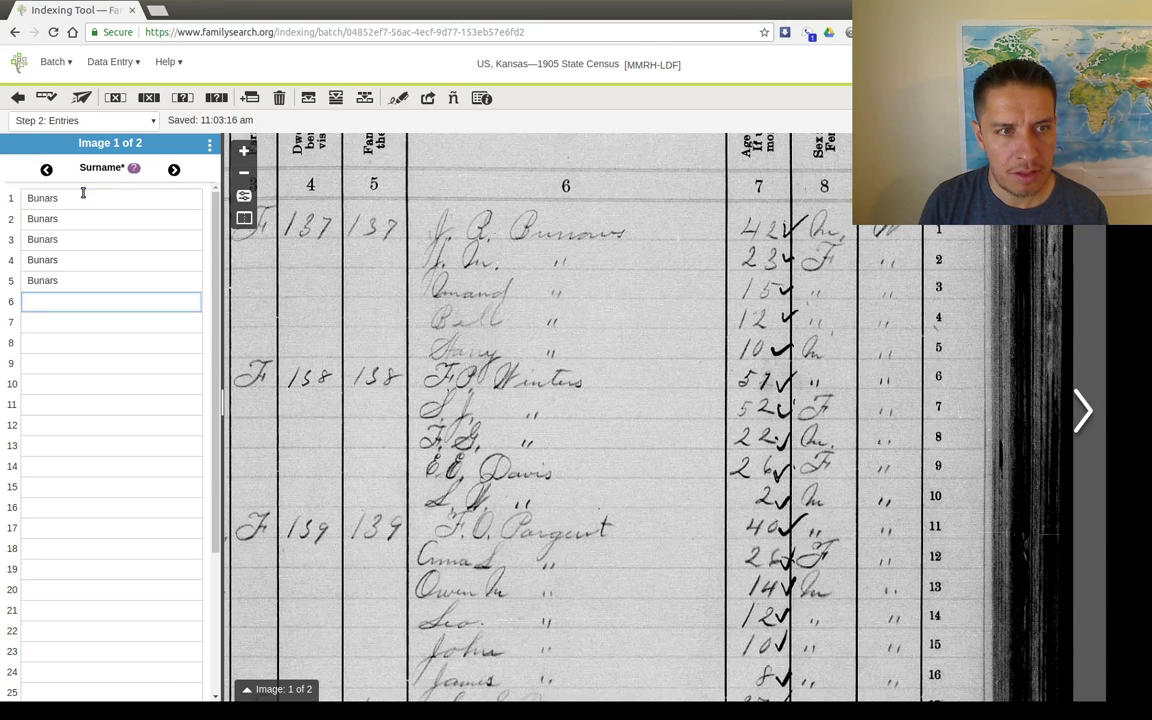
{"action": "type", "text": "Winters"}
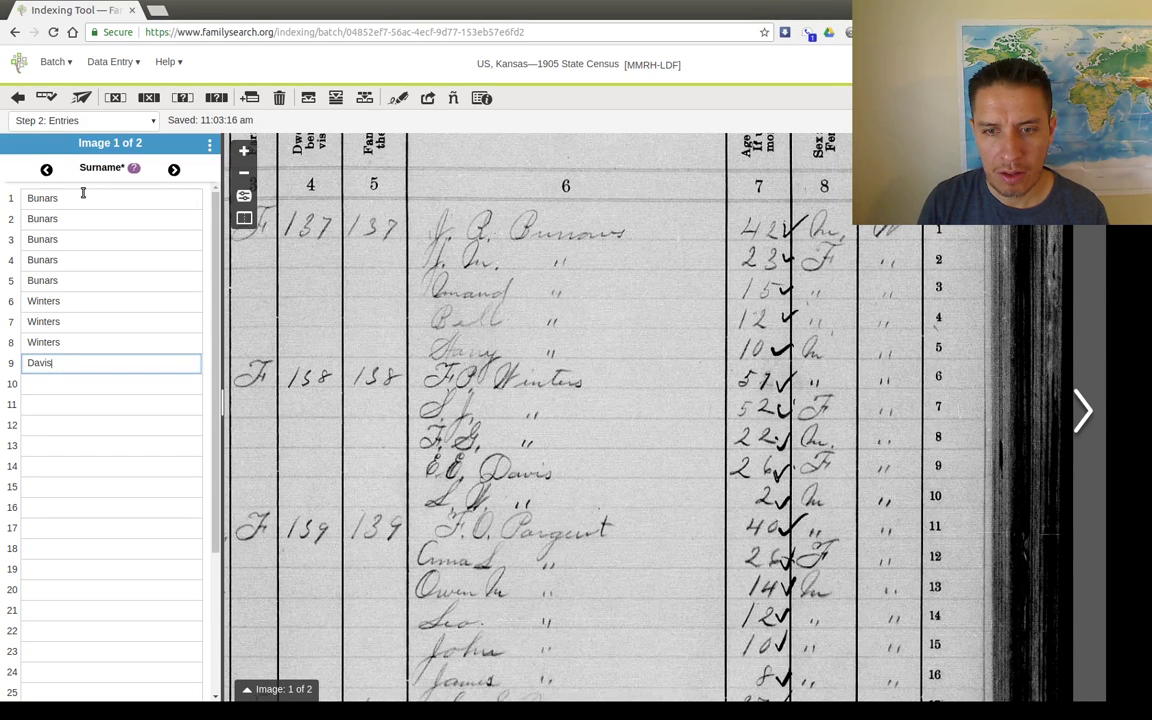
Enter the surnames for entries 10 to 16, repeating the household head's surname for all of household 139
{"action": "key", "text": "Tab"}
{"action": "type", "text": "Davis"}
{"action": "key", "text": "Tab"}
{"action": "type", "text": "Pa"}
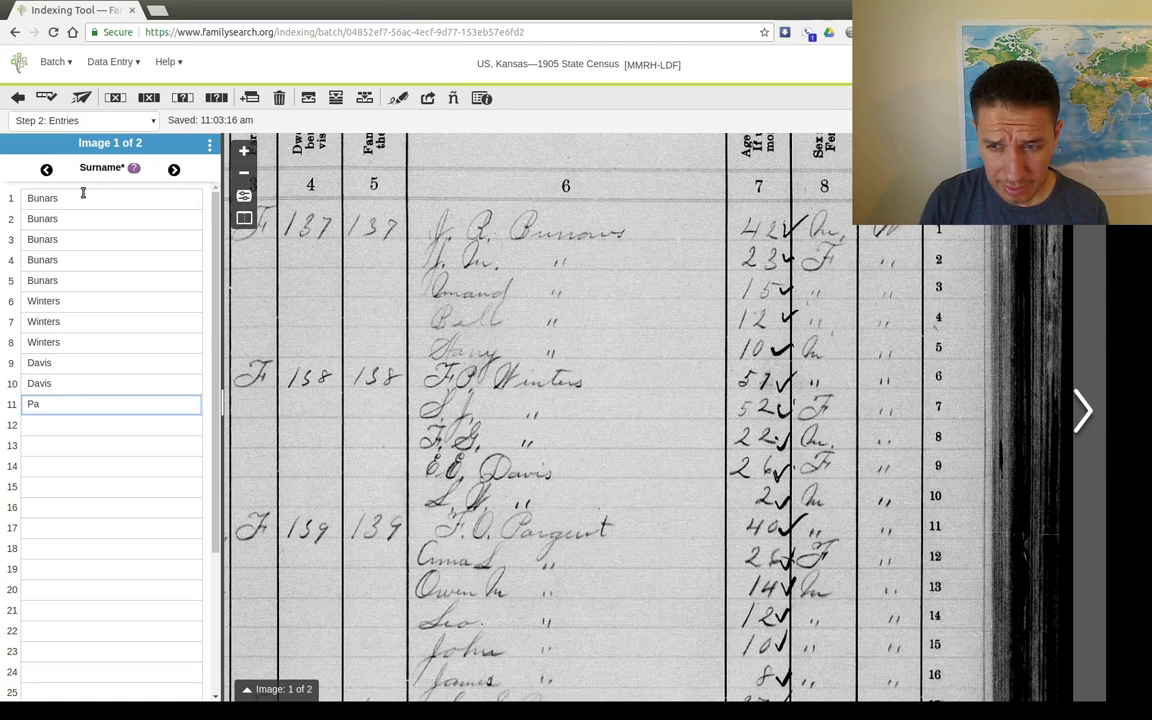
{"action": "type", "text": "rque"}
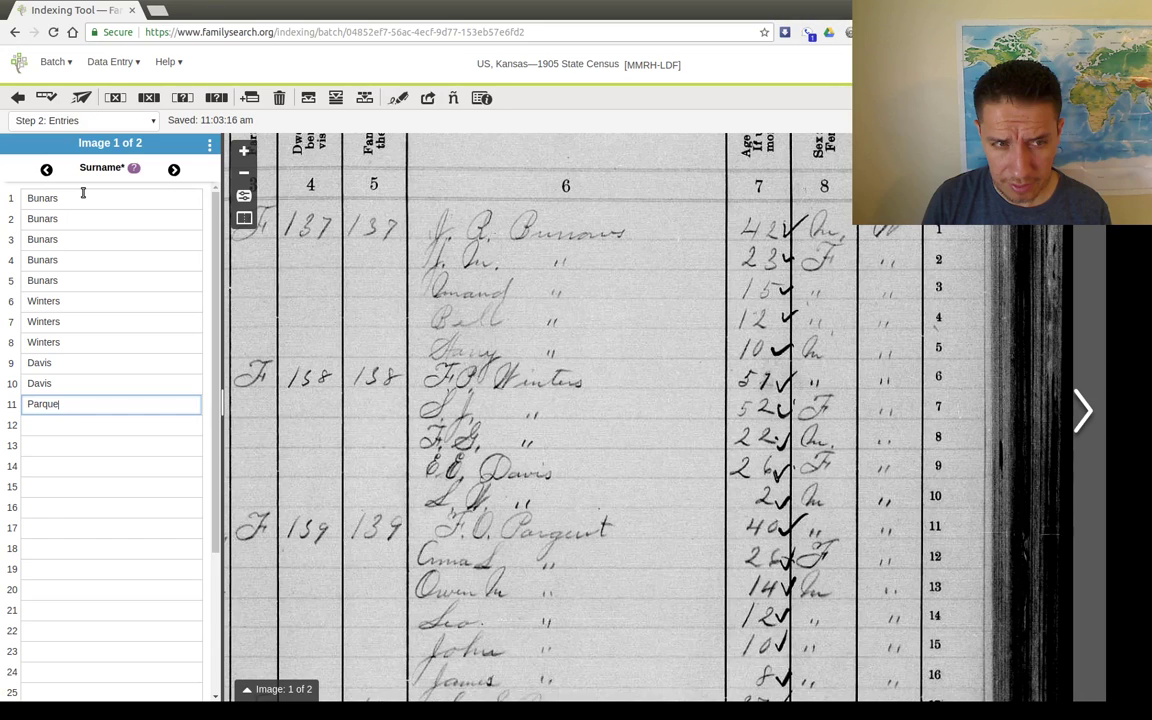
{"action": "type", "text": "t"}
{"action": "key", "text": "Tab"}
{"action": "key", "text": "ctrl+d"}
{"action": "key", "text": "Tab"}
{"action": "key", "text": "ctrl+d"}
{"action": "key", "text": "Tab"}
{"action": "key", "text": "ctrl+d"}
{"action": "key", "text": "Tab"}
{"action": "key", "text": "ctrl+d"}
{"action": "key", "text": "Tab"}
{"action": "key", "text": "ctrl+d"}
{"action": "key", "text": "Tab"}
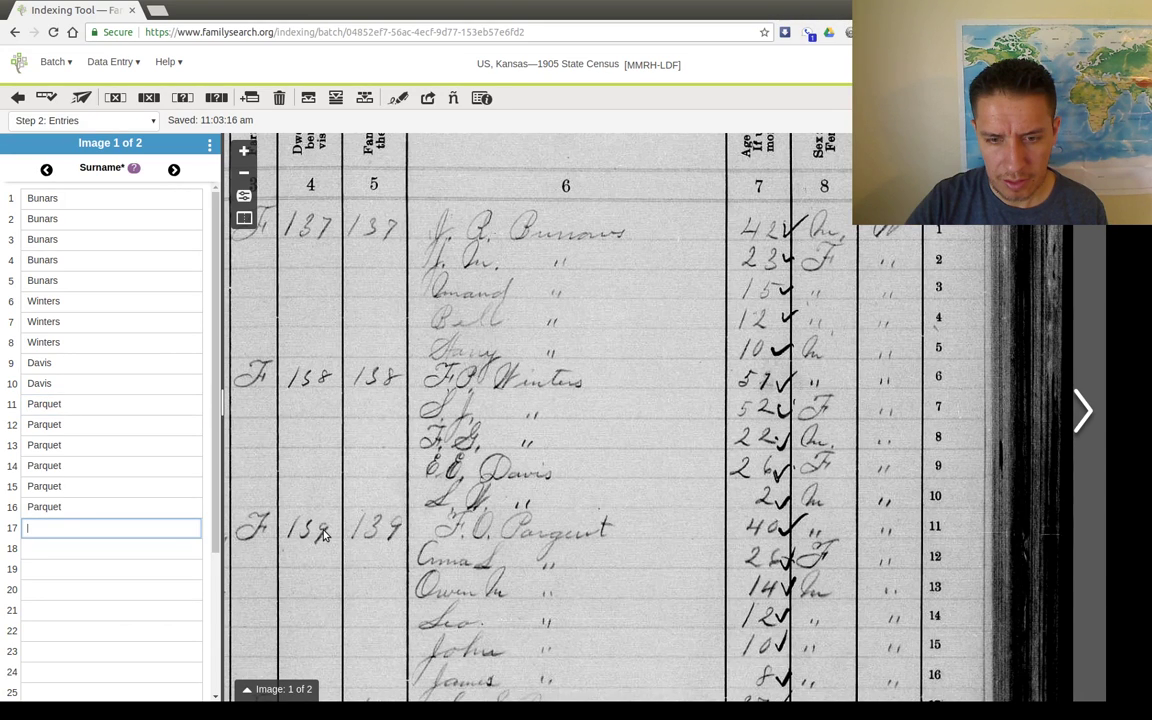
Enter the household 140 surname for entry 17 and repeat it for entries 18 to 23
{"action": "scroll", "coordinate": [400, 525], "scroll_direction": "down", "scroll_amount": 3}
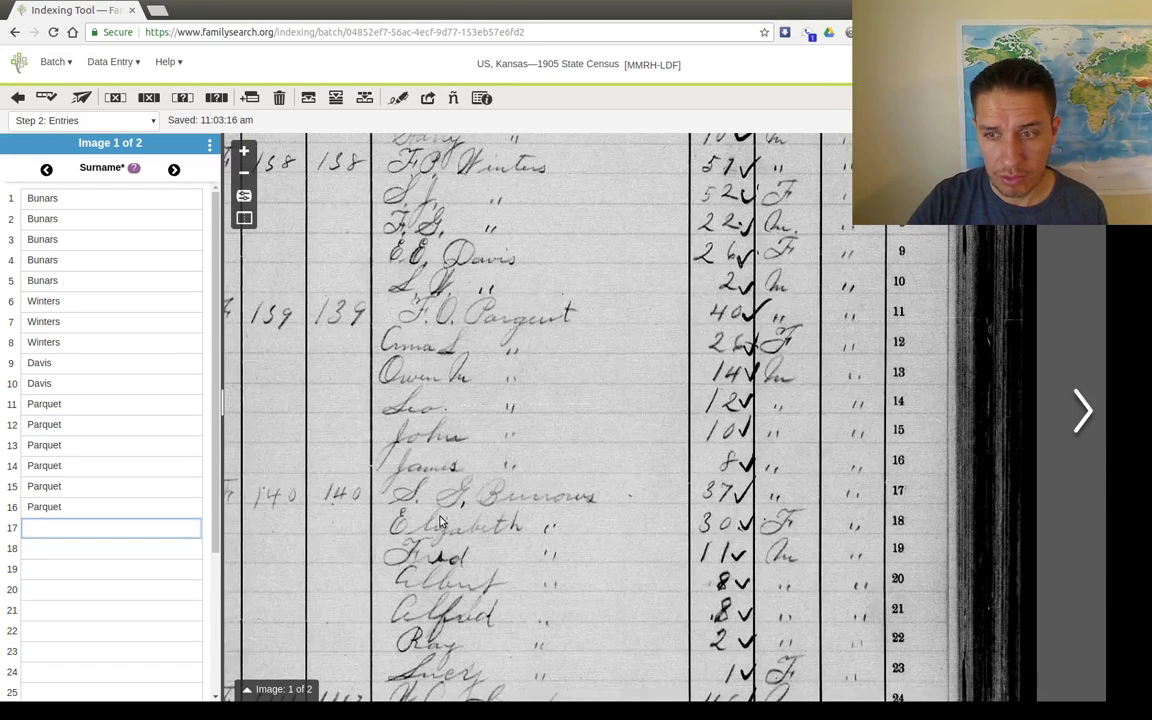
{"action": "type", "text": "Burr"}
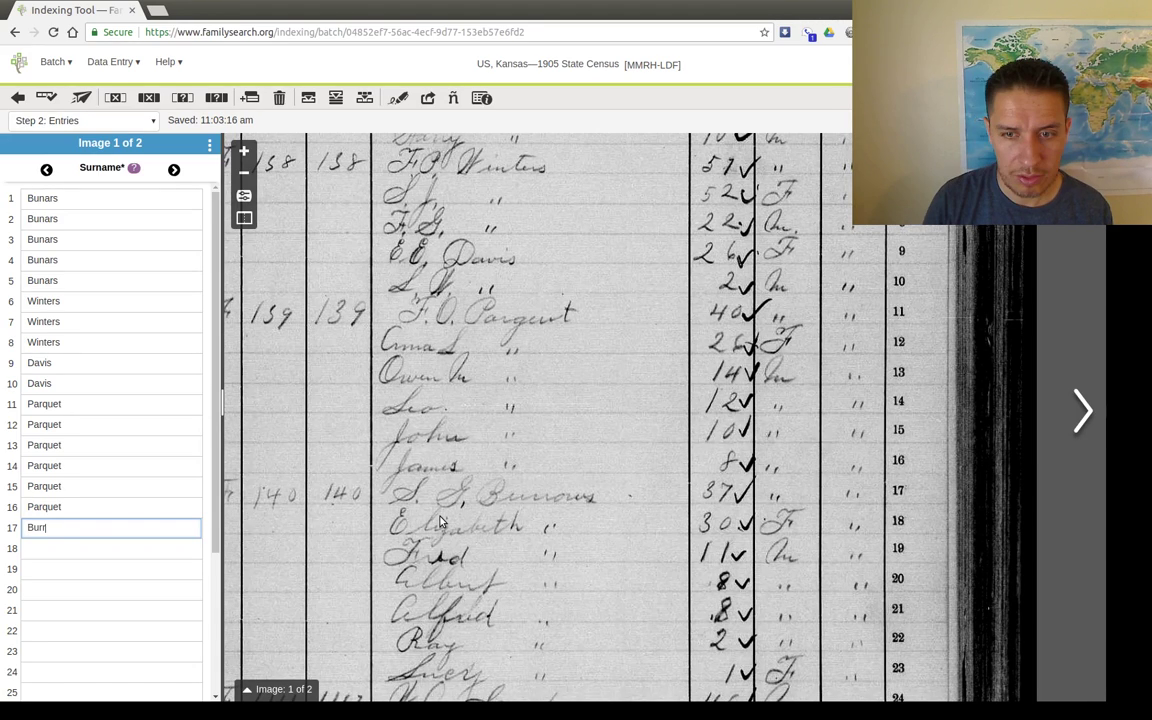
{"action": "type", "text": "ows"}
{"action": "key", "text": "Tab"}
{"action": "key", "text": "ctrl+d"}
{"action": "key", "text": "Tab"}
{"action": "key", "text": "ctrl+d"}
{"action": "key", "text": "Tab"}
{"action": "key", "text": "ctrl+d"}
{"action": "key", "text": "Tab"}
{"action": "key", "text": "ctrl+d"}
{"action": "key", "text": "Tab"}
{"action": "key", "text": "ctrl+d"}
{"action": "key", "text": "Tab"}
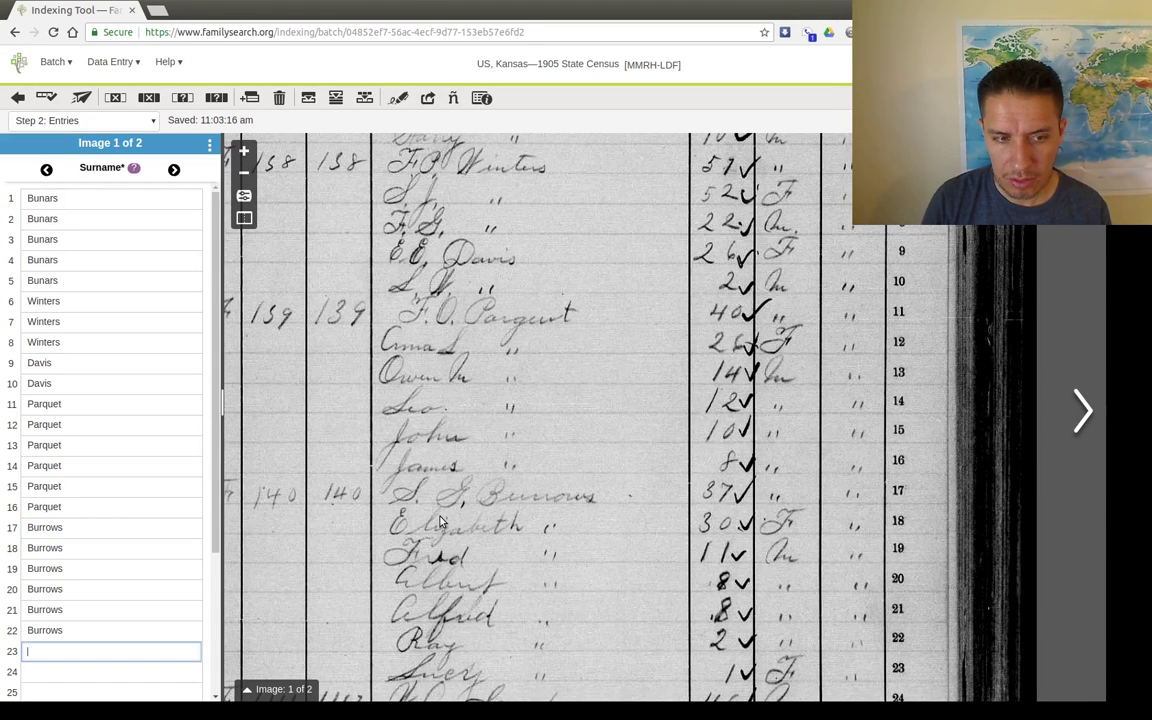
{"action": "key", "text": "ctrl+d"}
{"action": "key", "text": "Tab"}
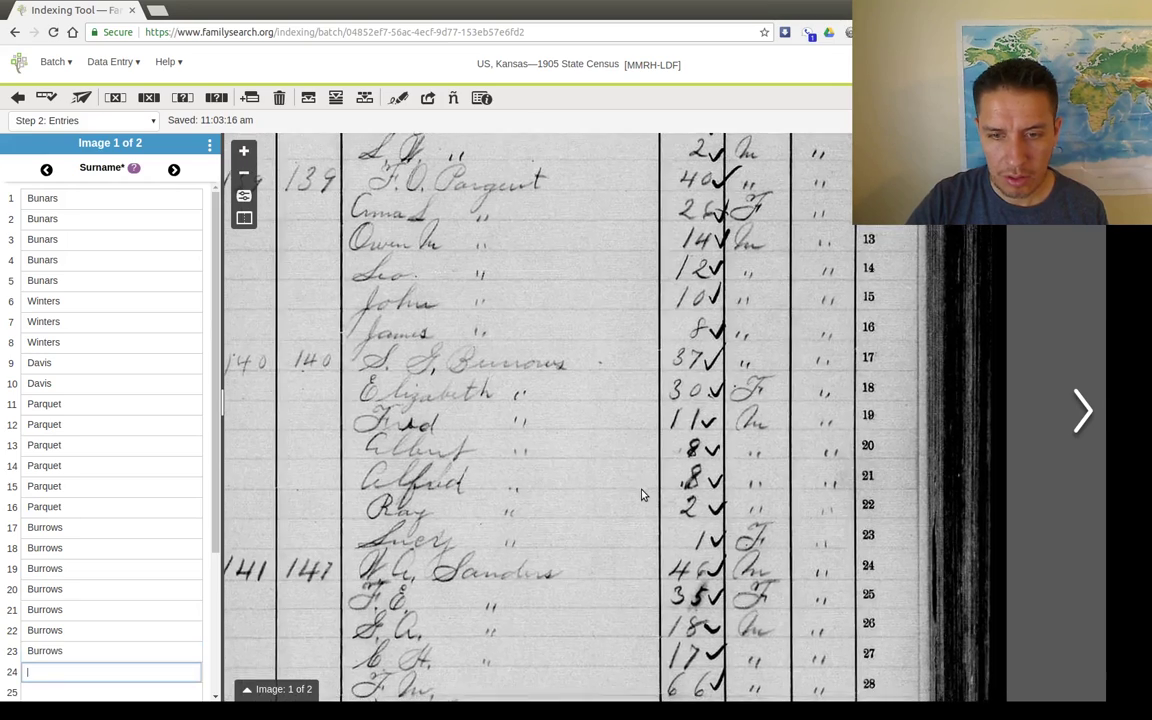
Enter the household 141 surname for entry 24 and repeat it through entry 28
{"action": "type", "text": "Sanders"}
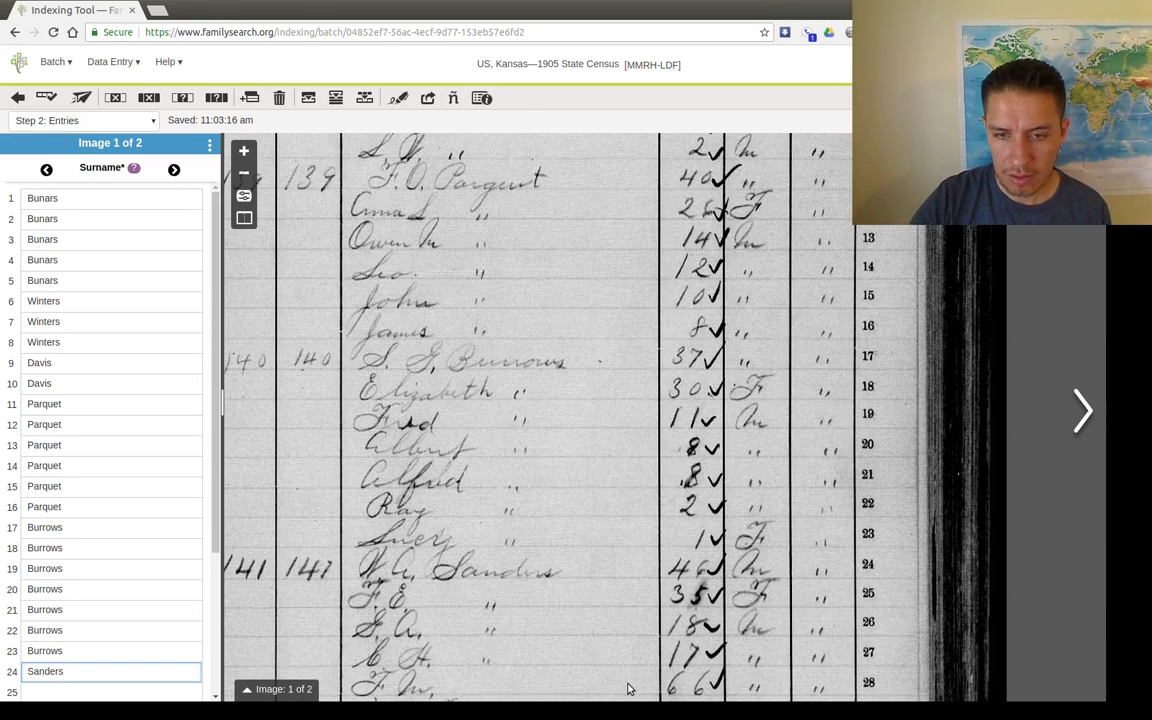
{"action": "key", "text": "Tab"}
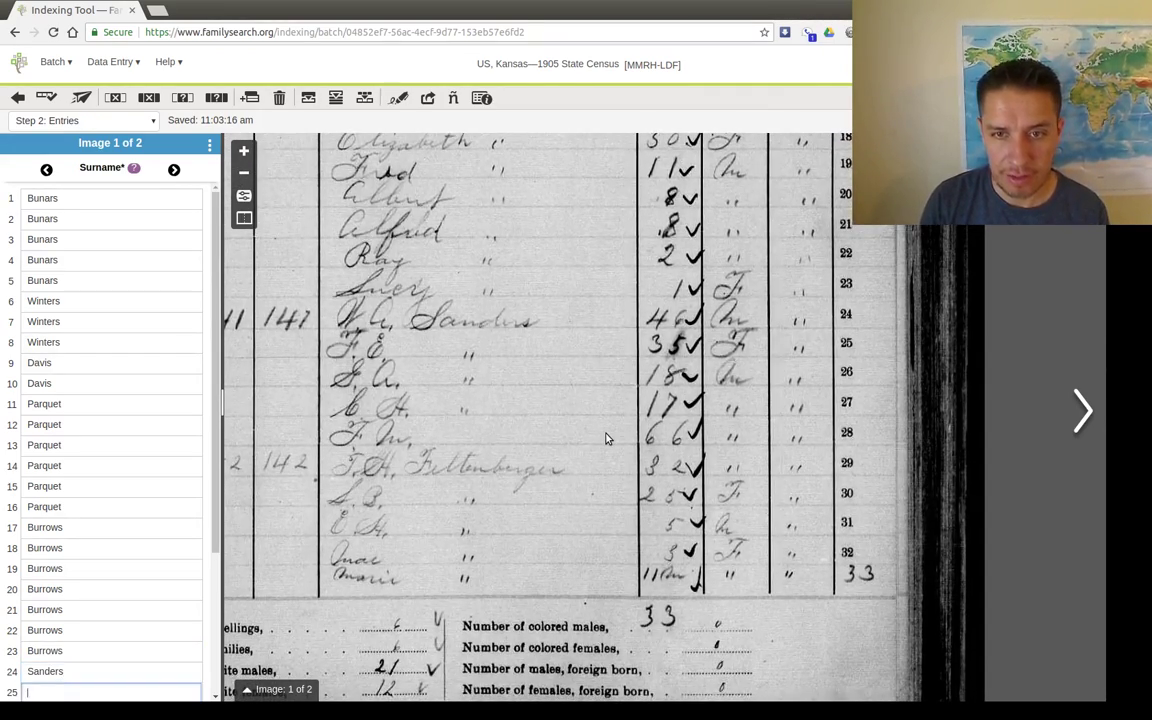
{"action": "key", "text": "ctrl+d"}
{"action": "key", "text": "Tab"}
{"action": "key", "text": "ctrl+d"}
{"action": "key", "text": "Tab"}
{"action": "key", "text": "ctrl+d"}
{"action": "key", "text": "Tab"}
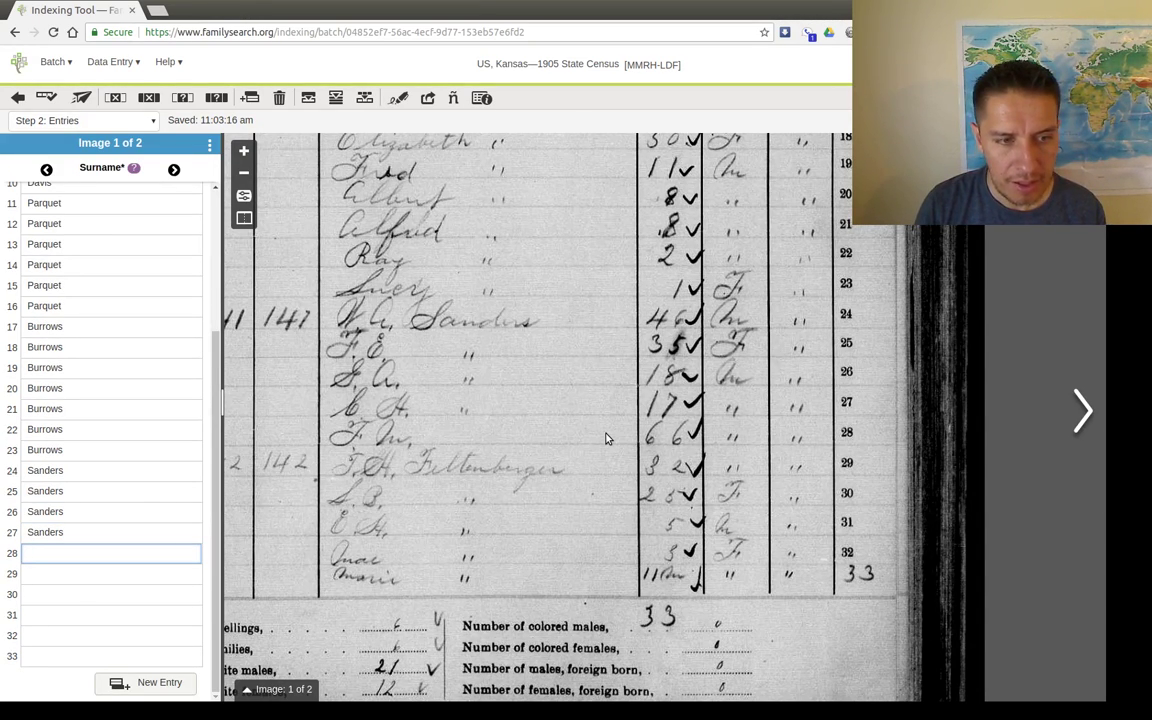
{"action": "key", "text": "ctrl+d"}
{"action": "key", "text": "Tab"}
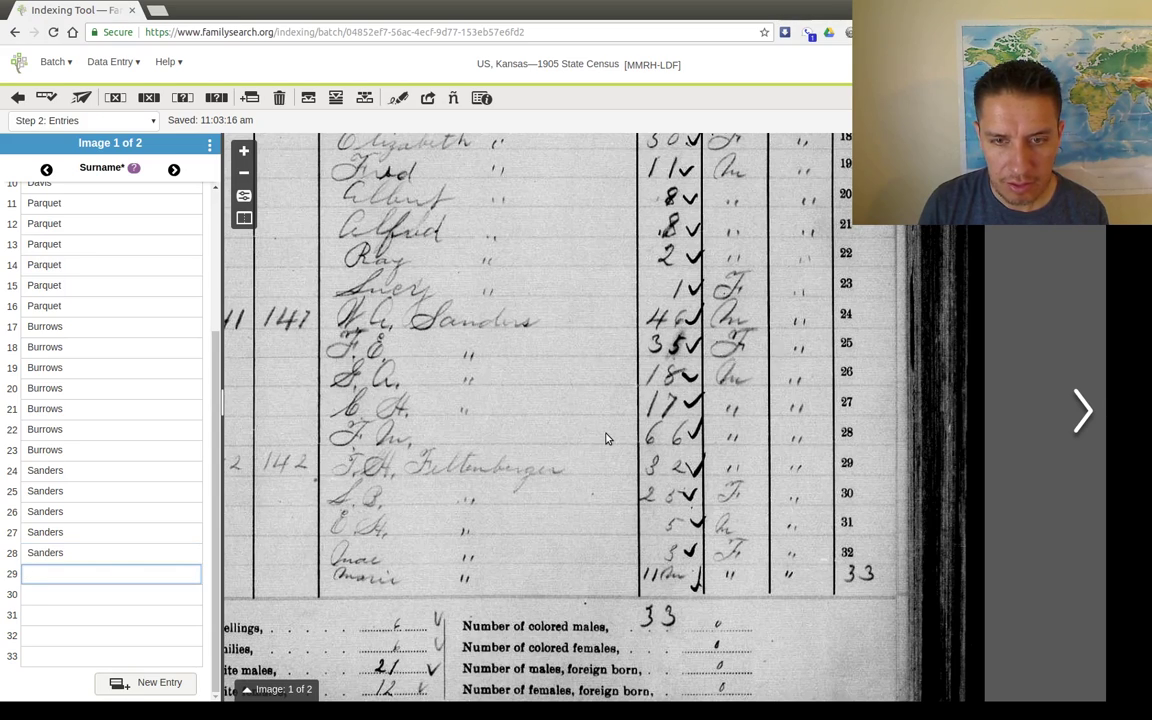
Enter the household 142 surname for entry 29 and repeat it for entries 30 to 33
{"action": "type", "text": "Fe"}
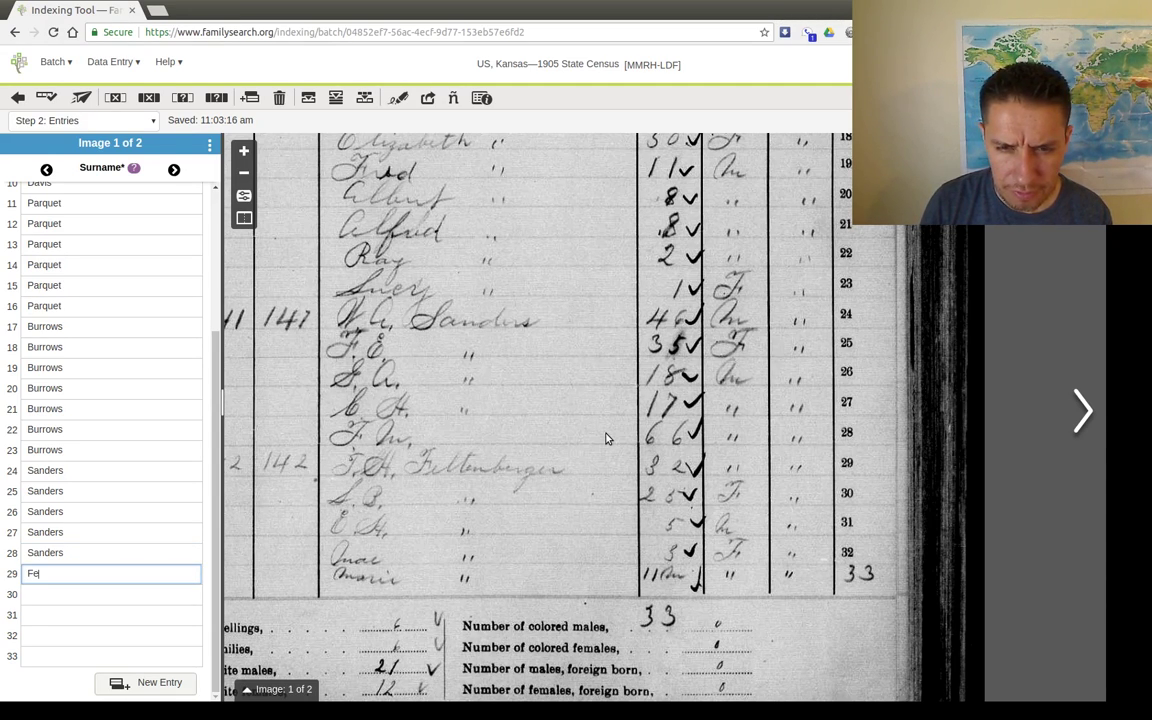
{"action": "type", "text": "ltenberger"}
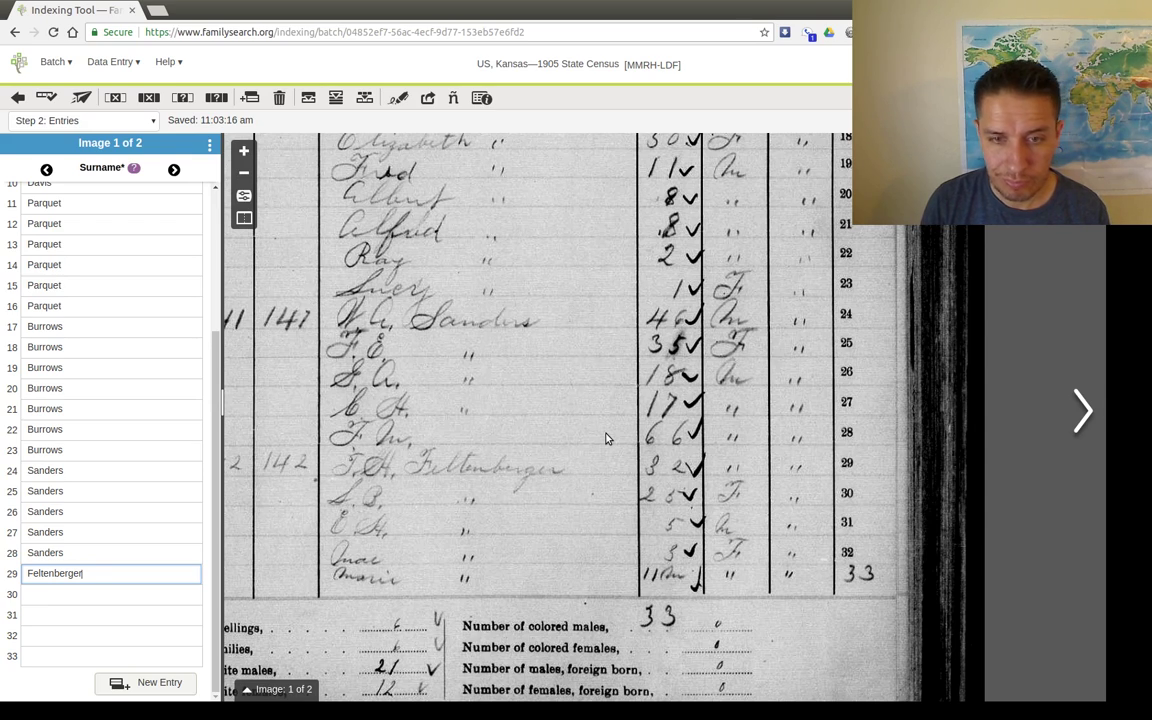
{"action": "key", "text": "Tab"}
{"action": "key", "text": "ctrl+d"}
{"action": "key", "text": "Tab"}
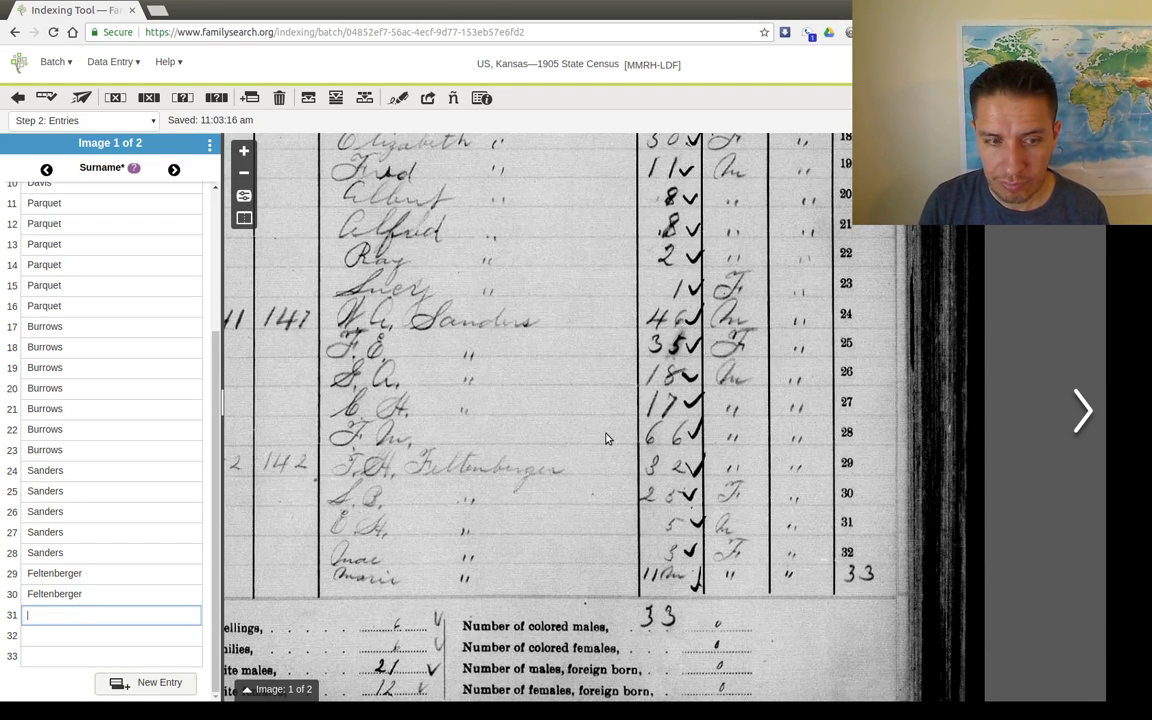
{"action": "key", "text": "ctrl+d"}
{"action": "key", "text": "Tab"}
{"action": "key", "text": "ctrl+d"}
{"action": "key", "text": "Tab"}
{"action": "key", "text": "ctrl+d"}
{"action": "key", "text": "Tab"}
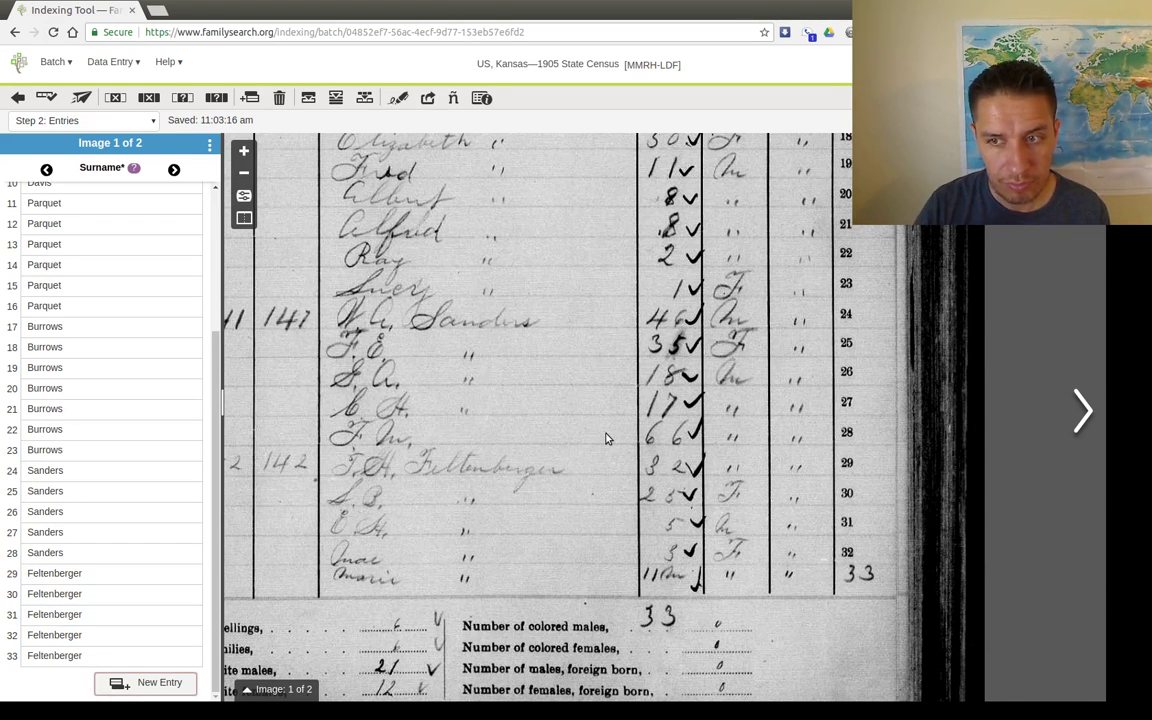
Go on to the Age field and start at entry 1 with all 33 census lines in view
{"action": "left_click", "coordinate": [173, 170]}
{"action": "scroll", "coordinate": [466, 315], "scroll_direction": "down", "scroll_amount": 3}
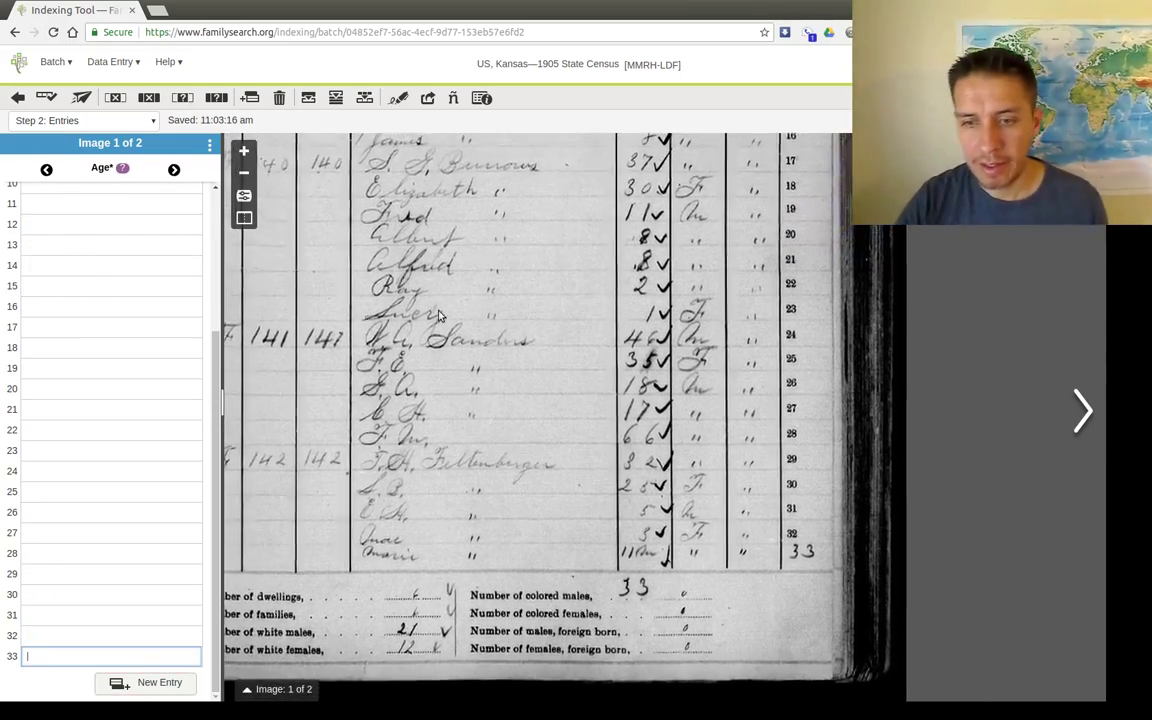
{"action": "scroll", "coordinate": [458, 425], "scroll_direction": "down", "scroll_amount": 5}
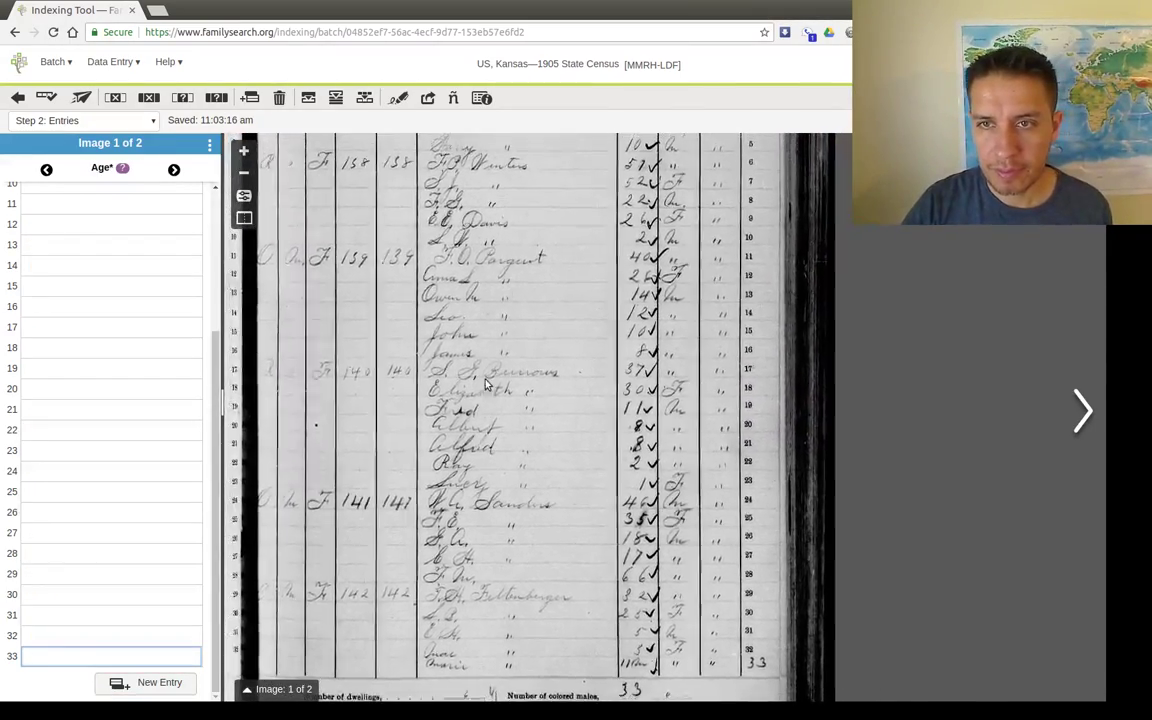
{"action": "scroll", "coordinate": [500, 405], "scroll_direction": "down", "scroll_amount": 4}
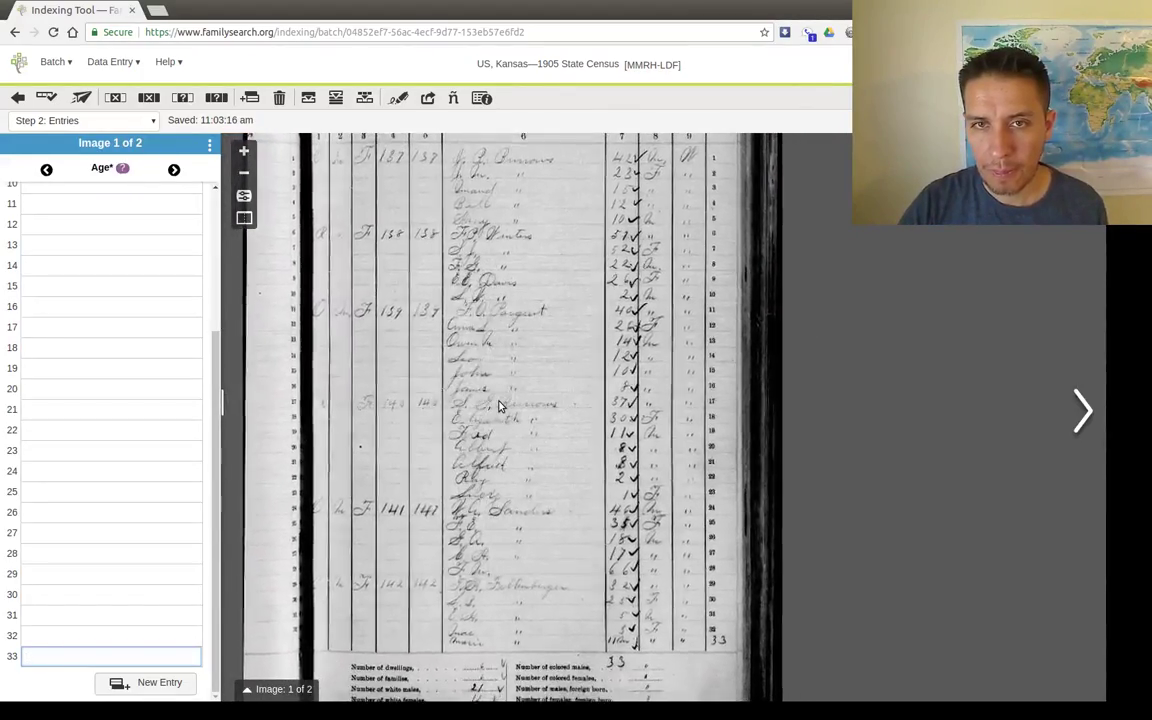
{"action": "scroll", "coordinate": [500, 405], "scroll_direction": "up", "scroll_amount": 3}
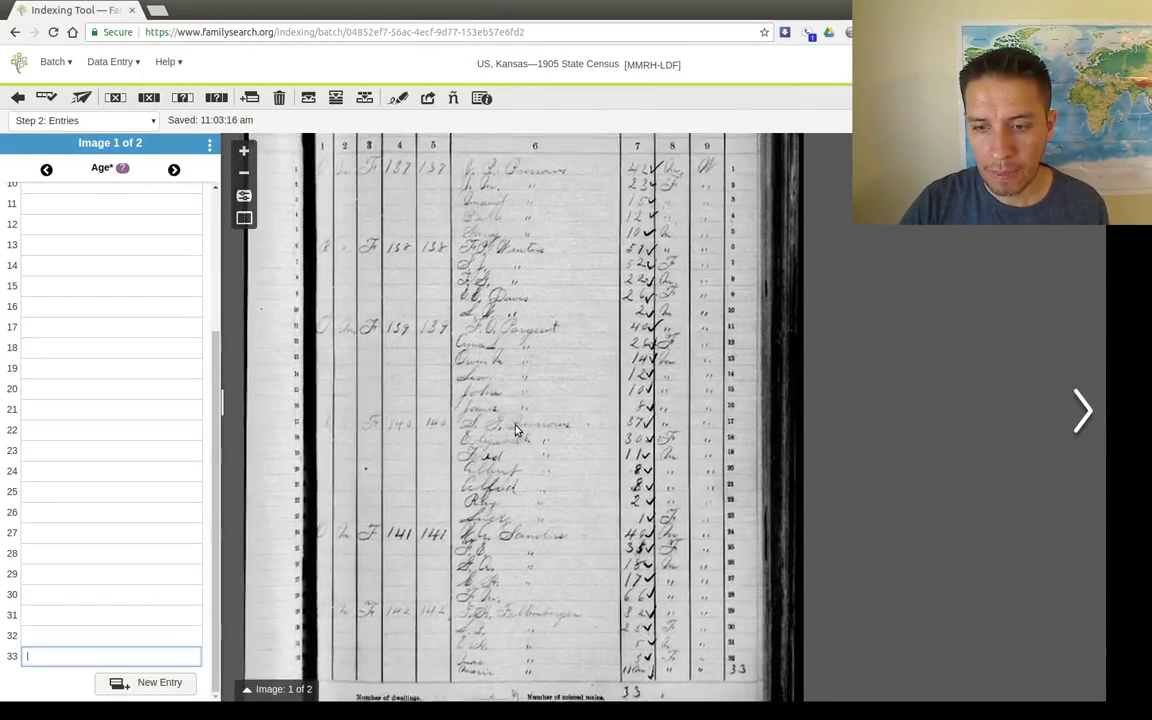
{"action": "scroll", "coordinate": [517, 431], "scroll_direction": "up", "scroll_amount": 2}
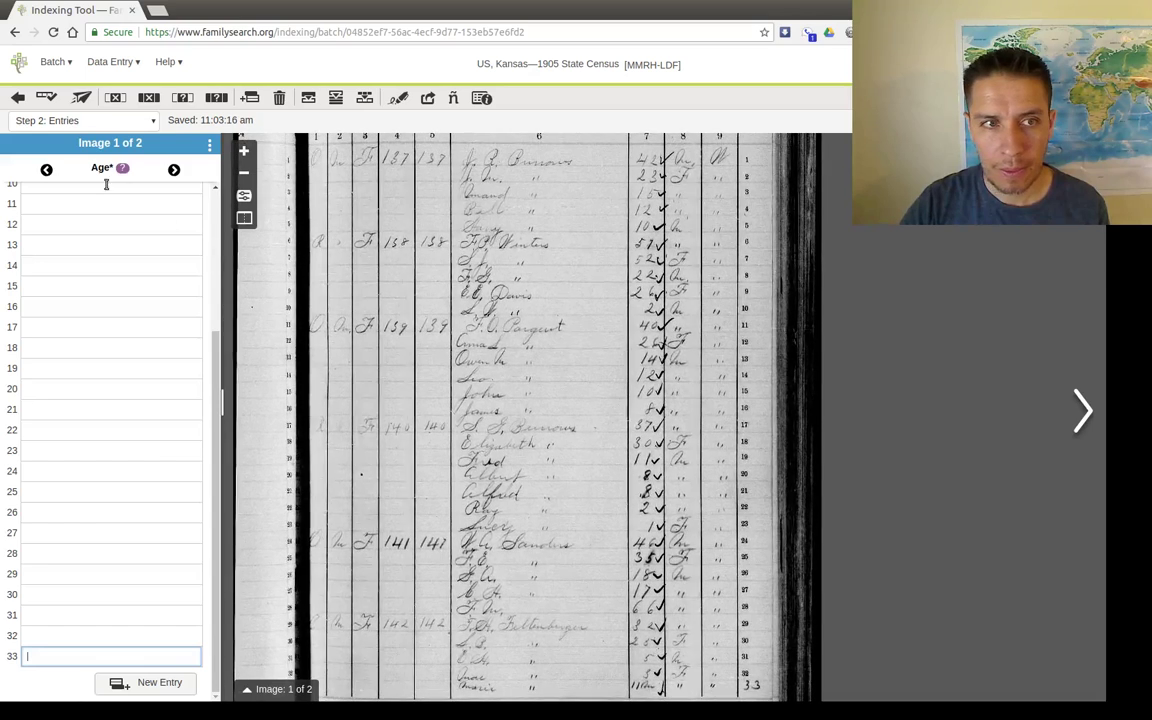
{"action": "scroll", "coordinate": [71, 210], "scroll_direction": "up", "scroll_amount": 1}
{"action": "scroll", "coordinate": [71, 210], "scroll_direction": "up", "scroll_amount": 3}
{"action": "left_click", "coordinate": [80, 198]}
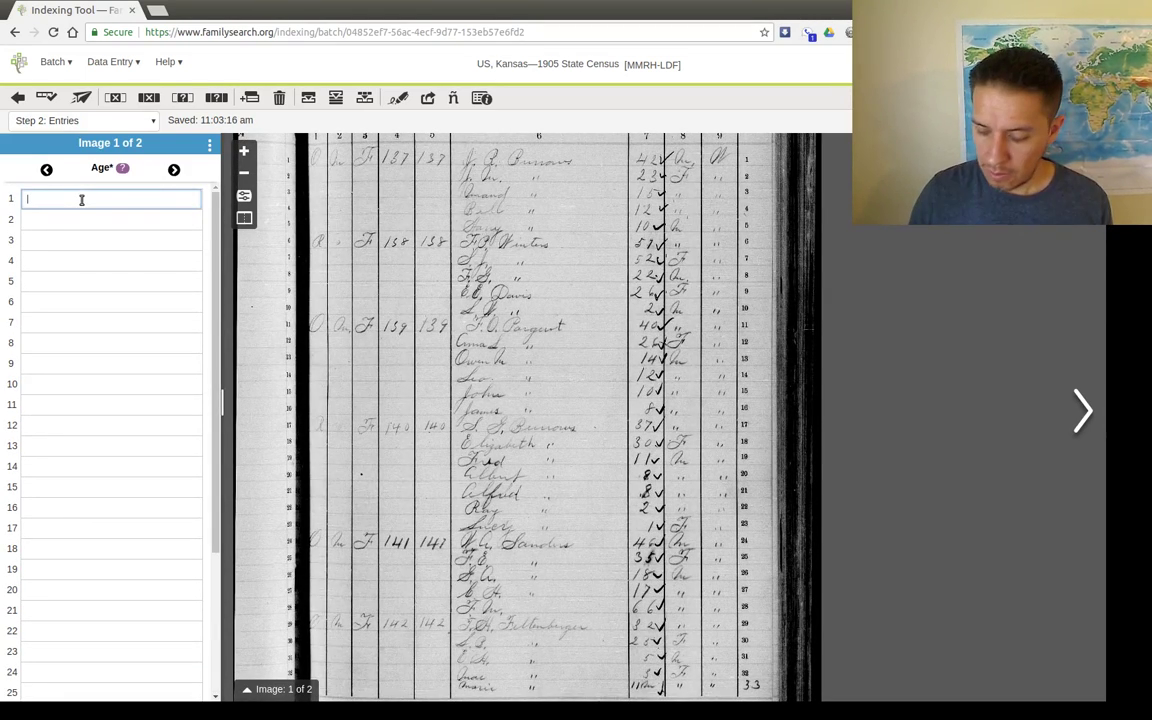
Enter the ages 42, 23, 15, 12 and 10 for entries 1 to 5
{"action": "type", "text": "42"}
{"action": "key", "text": "Tab"}
{"action": "type", "text": "23"}
{"action": "key", "text": "Tab"}
{"action": "type", "text": "15"}
{"action": "key", "text": "Tab"}
{"action": "type", "text": "12"}
{"action": "key", "text": "Tab"}
{"action": "type", "text": "10"}
{"action": "key", "text": "Tab"}
Enter the ages 57, 52, 22, 26 and 2 for entries 6 to 10
{"action": "type", "text": "57"}
{"action": "key", "text": "Tab"}
{"action": "type", "text": "52"}
{"action": "key", "text": "Tab"}
{"action": "type", "text": "22"}
{"action": "key", "text": "Tab"}
{"action": "type", "text": "26"}
{"action": "key", "text": "Tab"}
{"action": "type", "text": "2"}
{"action": "key", "text": "Tab"}
Enter the ages 40, 26, 14, 12, 10 and 8 for entries 11 to 16
{"action": "type", "text": "40"}
{"action": "key", "text": "Tab"}
{"action": "type", "text": "26"}
{"action": "key", "text": "Tab"}
{"action": "type", "text": "14"}
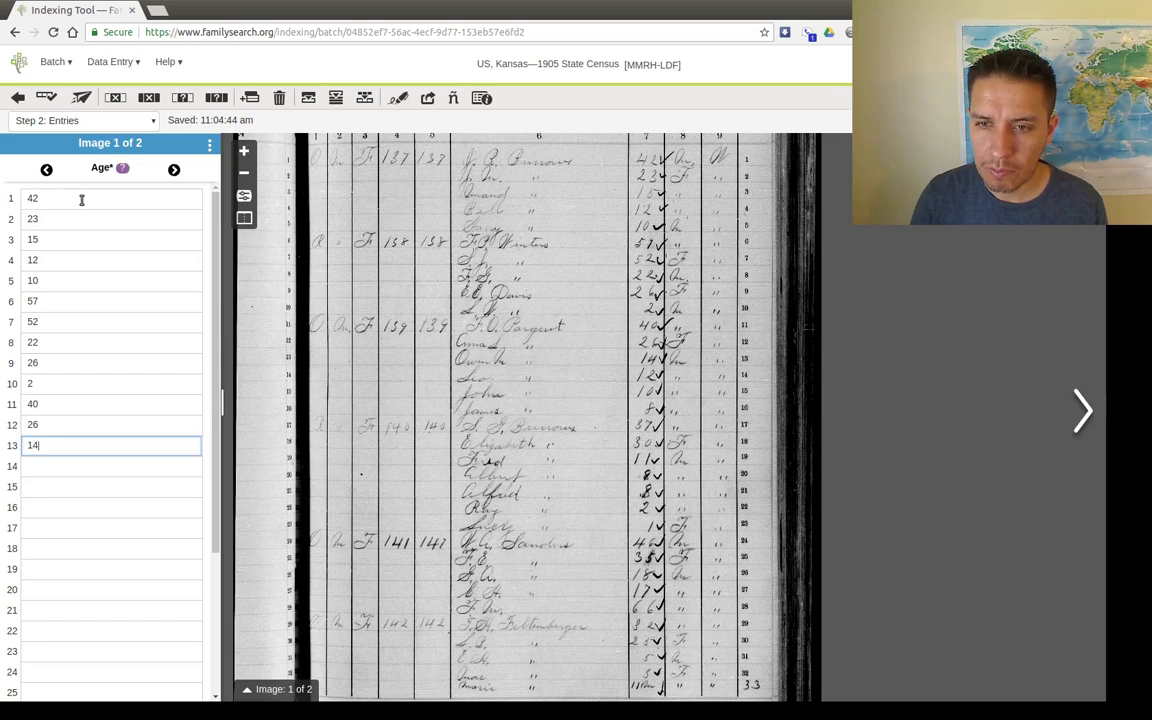
{"action": "key", "text": "Tab"}
{"action": "type", "text": "12"}
{"action": "key", "text": "Tab"}
{"action": "type", "text": "10"}
Enter the ages 37, 30, 11, 8, 8, 2 and 1 for entries 17 to 23
{"action": "type", "text": "37"}
{"action": "key", "text": "Tab"}
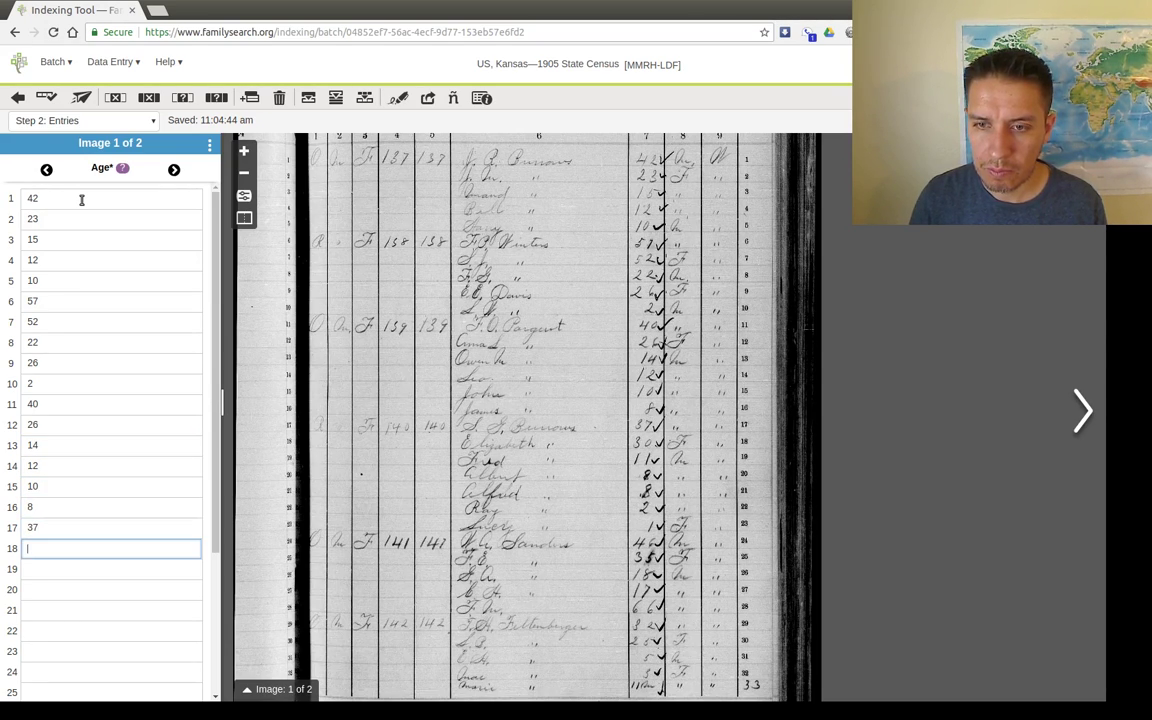
{"action": "type", "text": "30"}
{"action": "key", "text": "Tab"}
{"action": "type", "text": "11"}
{"action": "key", "text": "Tab"}
{"action": "type", "text": "8\t8"}
{"action": "key", "text": "Tab"}
{"action": "type", "text": "2"}
{"action": "key", "text": "Tab"}
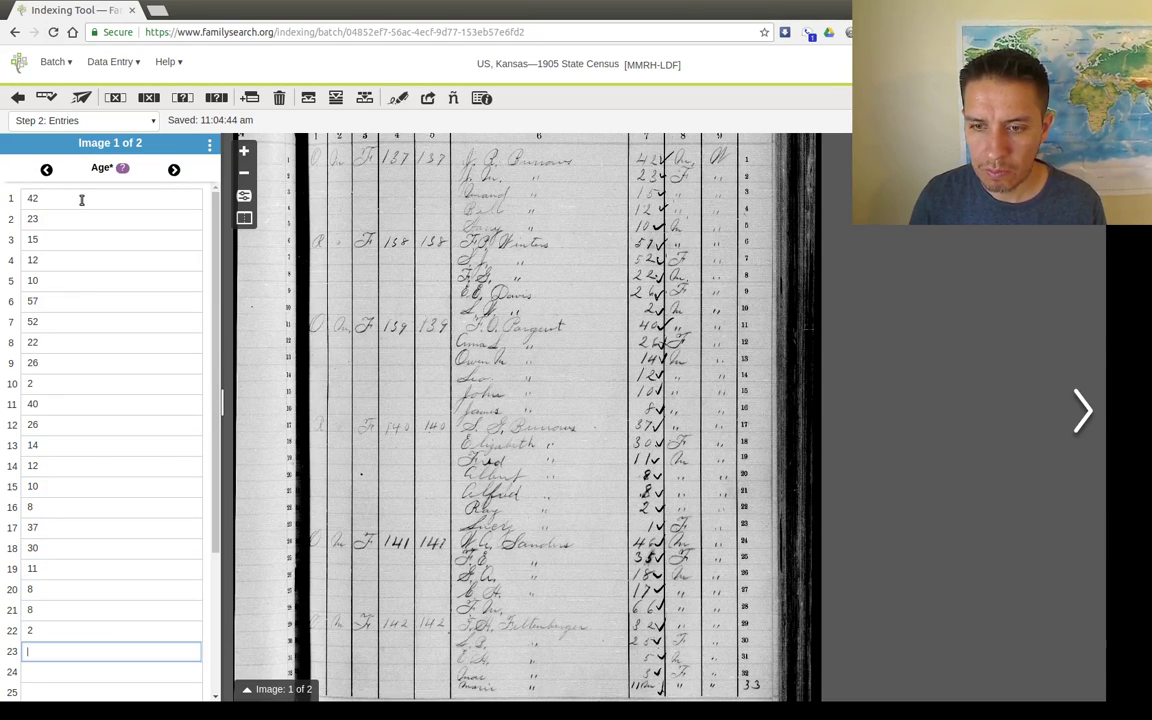
{"action": "type", "text": "1"}
{"action": "key", "text": "Tab"}
Enter the ages 46, 35, 18, 17 and 66 for entries 24 to 28
{"action": "type", "text": "46"}
{"action": "key", "text": "Tab"}
{"action": "type", "text": "35"}
{"action": "key", "text": "Tab"}
{"action": "type", "text": "18"}
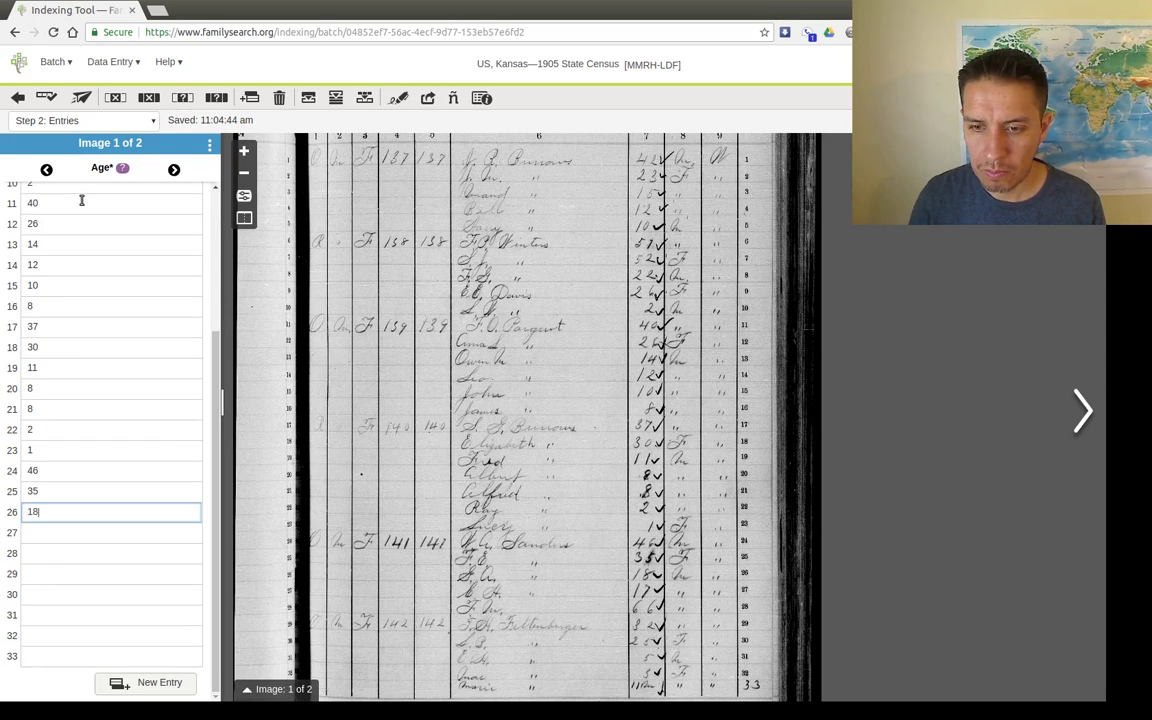
{"action": "key", "text": "Tab"}
{"action": "type", "text": "17"}
{"action": "key", "text": "Tab"}
{"action": "type", "text": "66"}
{"action": "key", "text": "Tab"}
Enter the ages 32, 25, 5, 5 and 0 for entries 29 to 33
{"action": "type", "text": "3"}
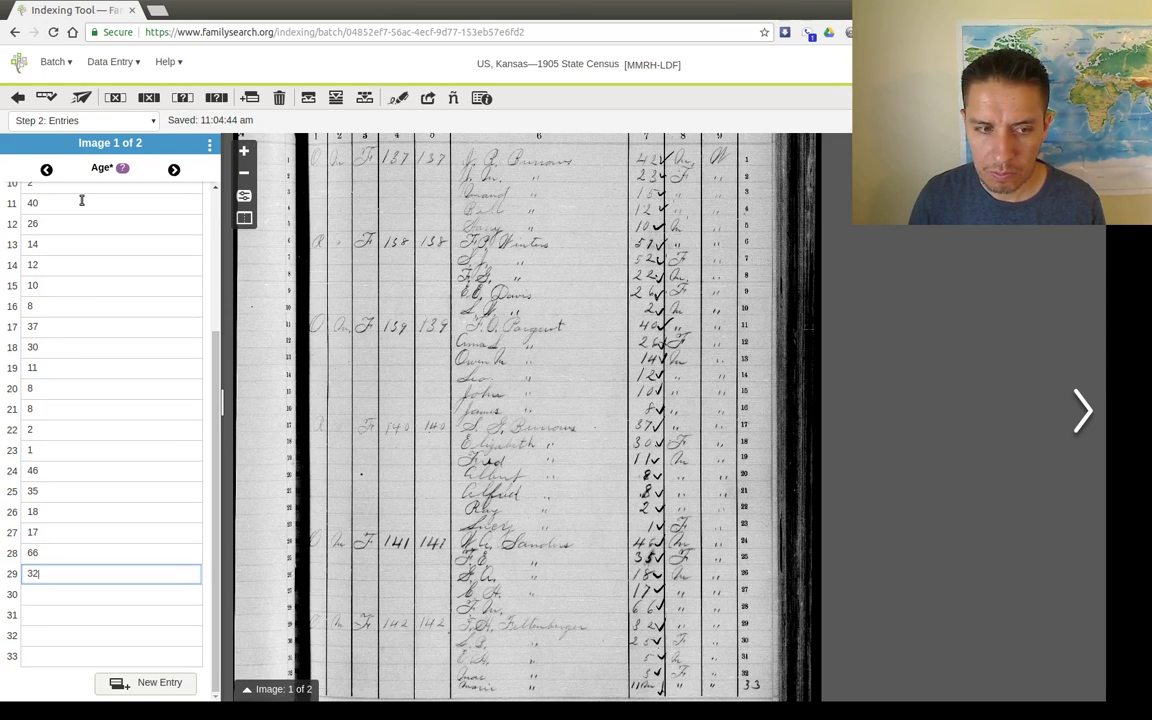
{"action": "key", "text": "Tab"}
{"action": "type", "text": "25"}
{"action": "key", "text": "Tab"}
{"action": "type", "text": "5"}
{"action": "key", "text": "Tab"}
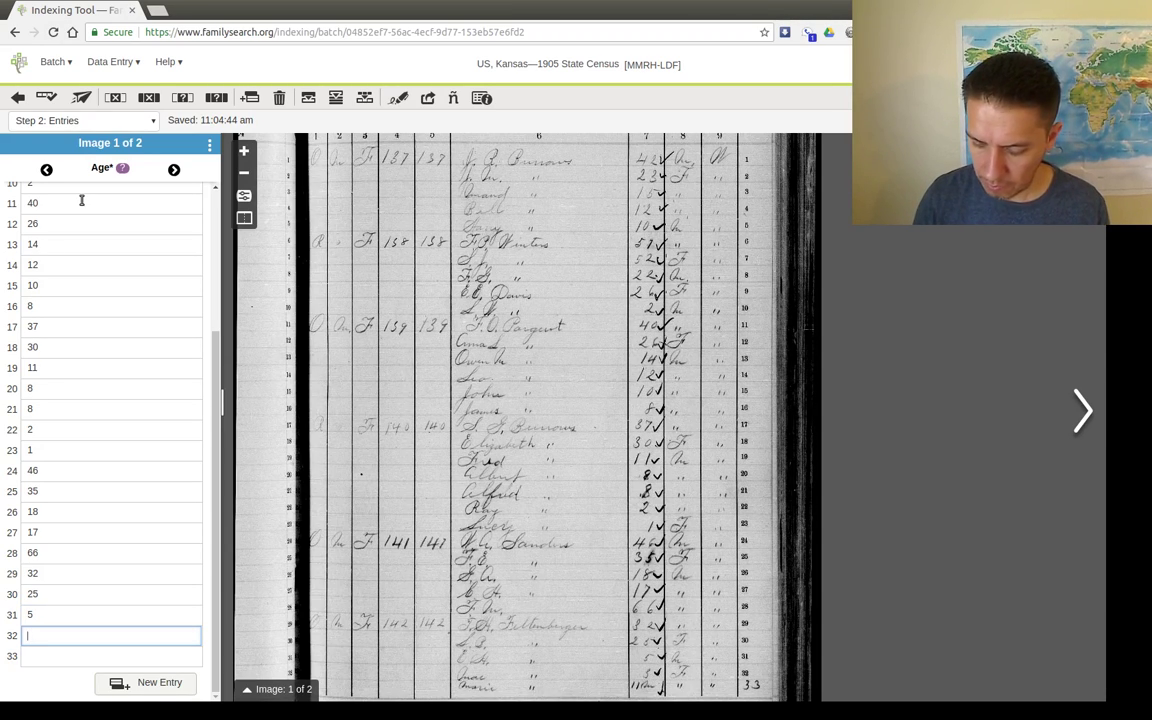
{"action": "type", "text": "5"}
{"action": "key", "text": "Tab"}
{"action": "type", "text": "0"}
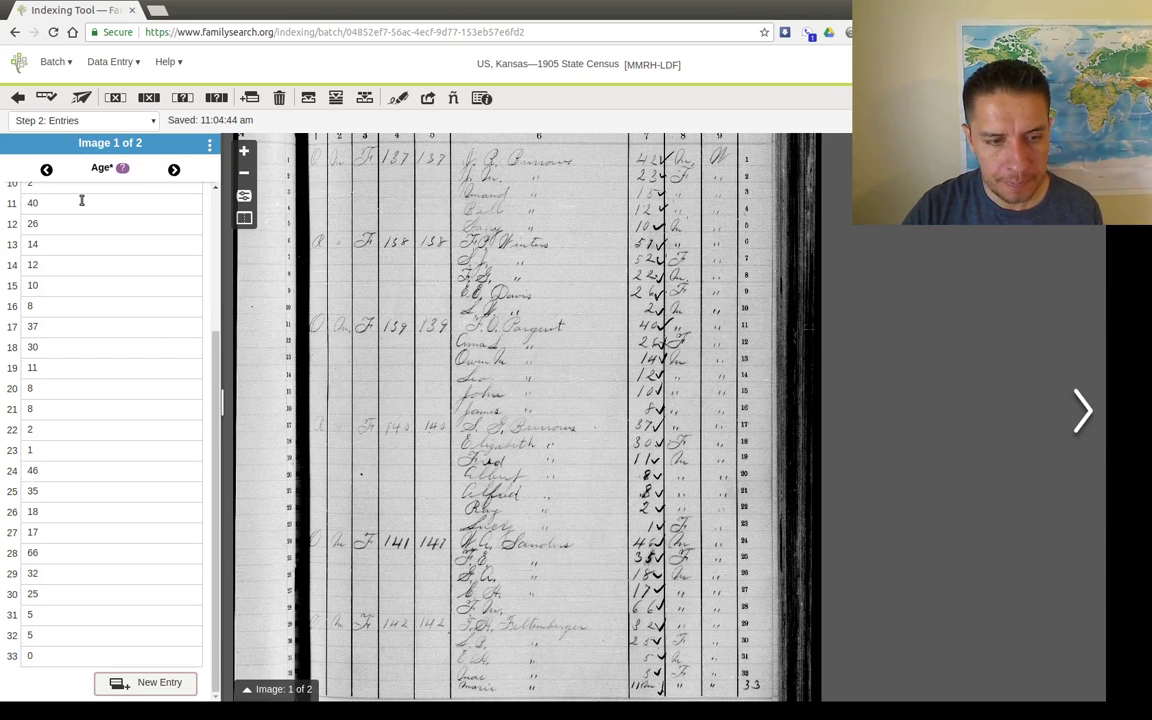
Go on to the Sex field and enter M, F, F, F, M, M, F, M and F for entries 1 to 9
{"action": "key", "text": "Tab"}
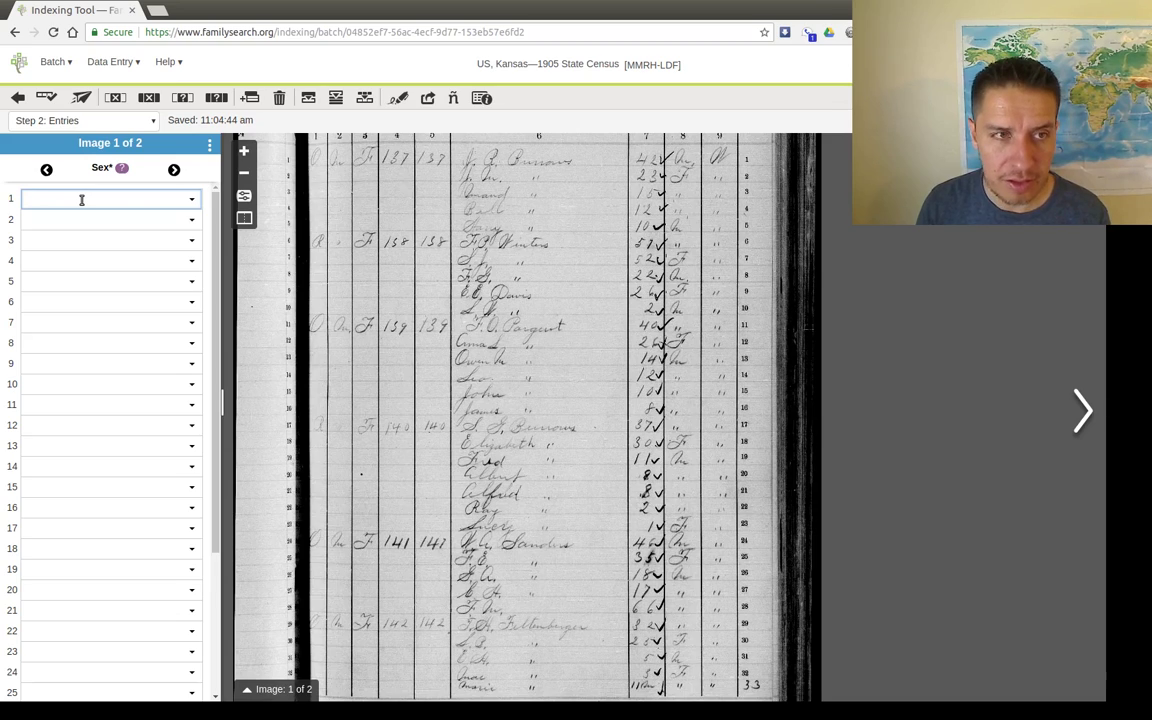
{"action": "type", "text": "m"}
{"action": "key", "text": "Tab"}
{"action": "type", "text": "f"}
{"action": "key", "text": "Tab"}
{"action": "type", "text": "f"}
{"action": "key", "text": "Tab"}
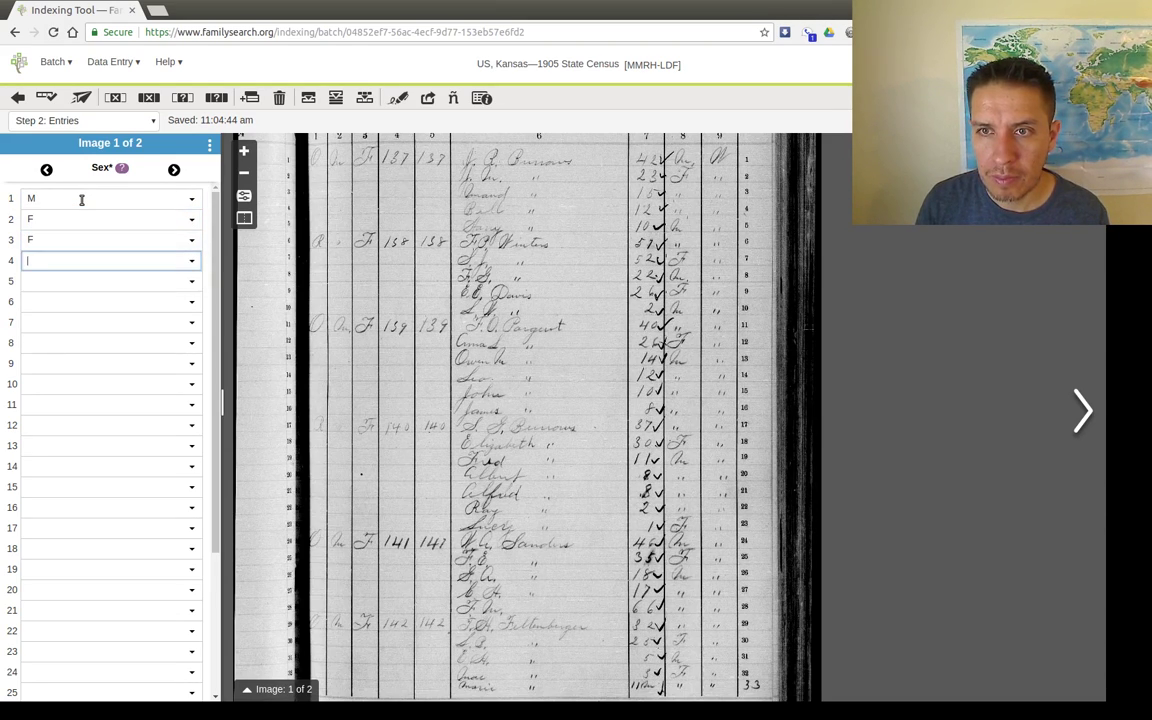
{"action": "type", "text": "f"}
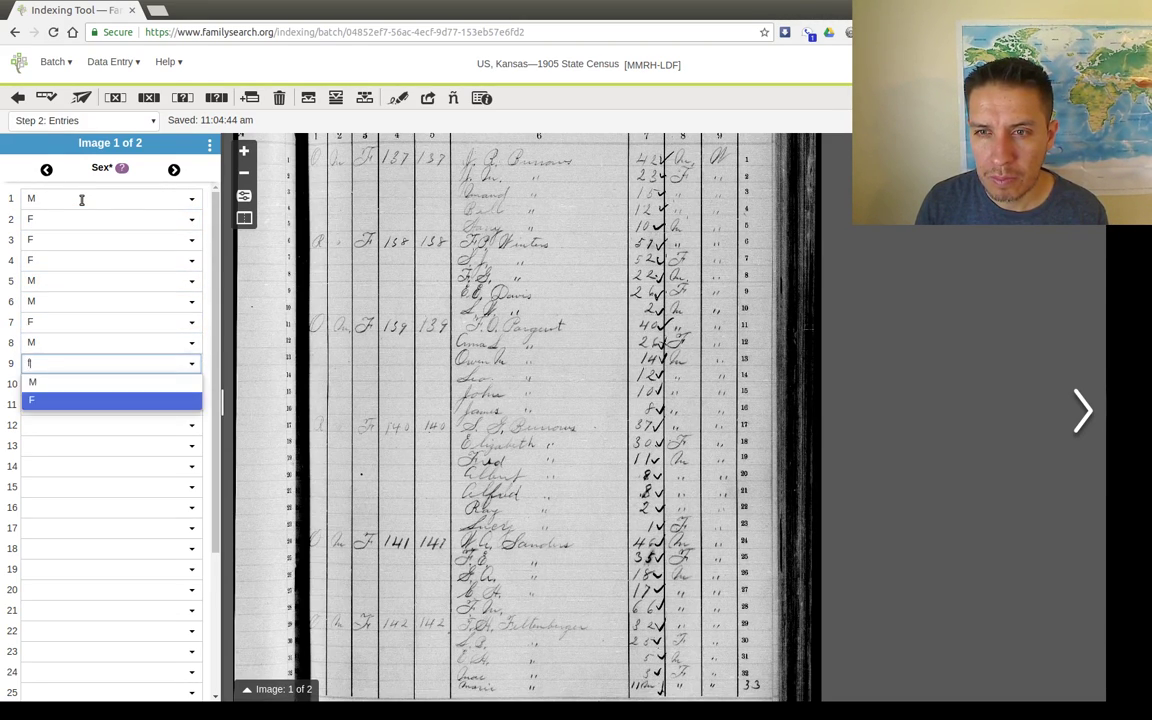
Fill in the sex for entries 10 to 23, using F for entries 12, 18 and 23 and M for all the others
{"action": "type", "text": "\tm\tm\tf\tm\tf\tm\tm"}
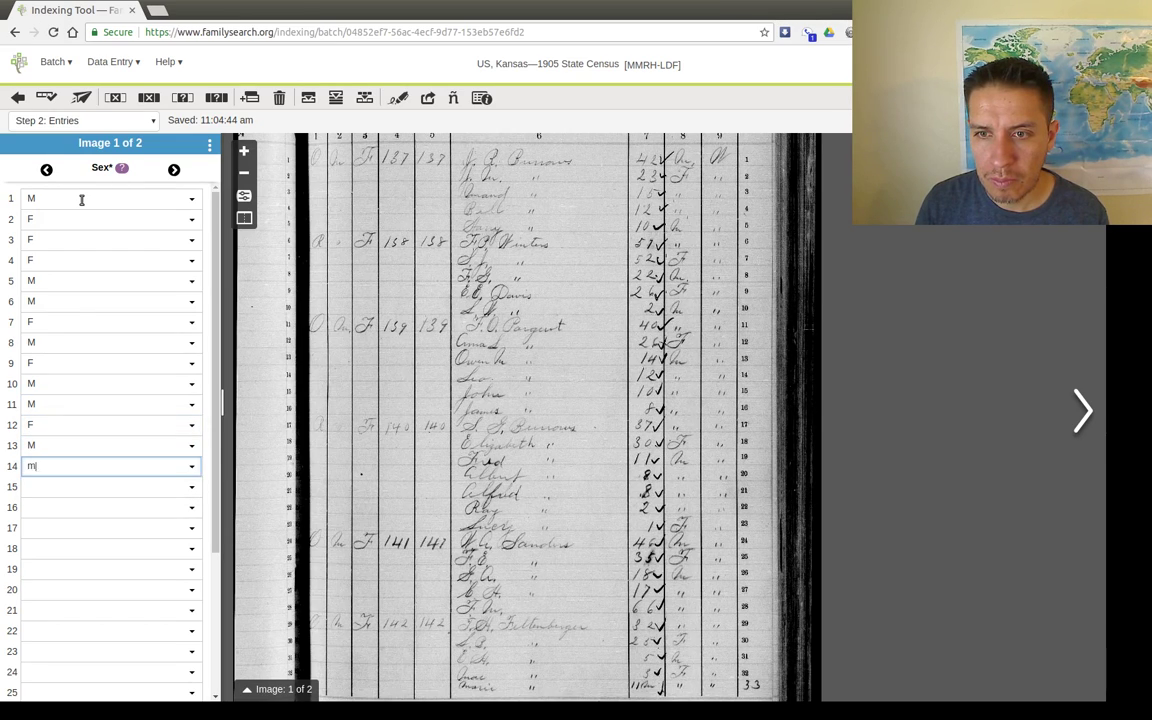
{"action": "type", "text": "\tf\tm\tm\tm\tm\tm\tf"}
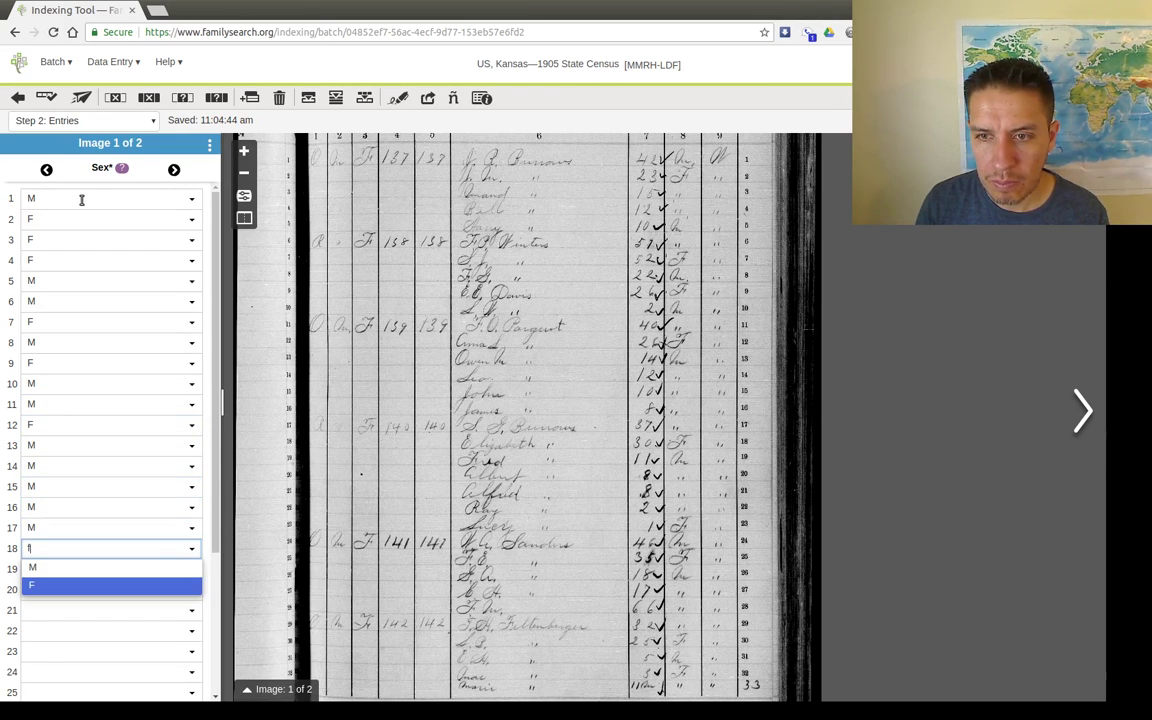
{"action": "type", "text": "\tm\tm\tm\tm"}
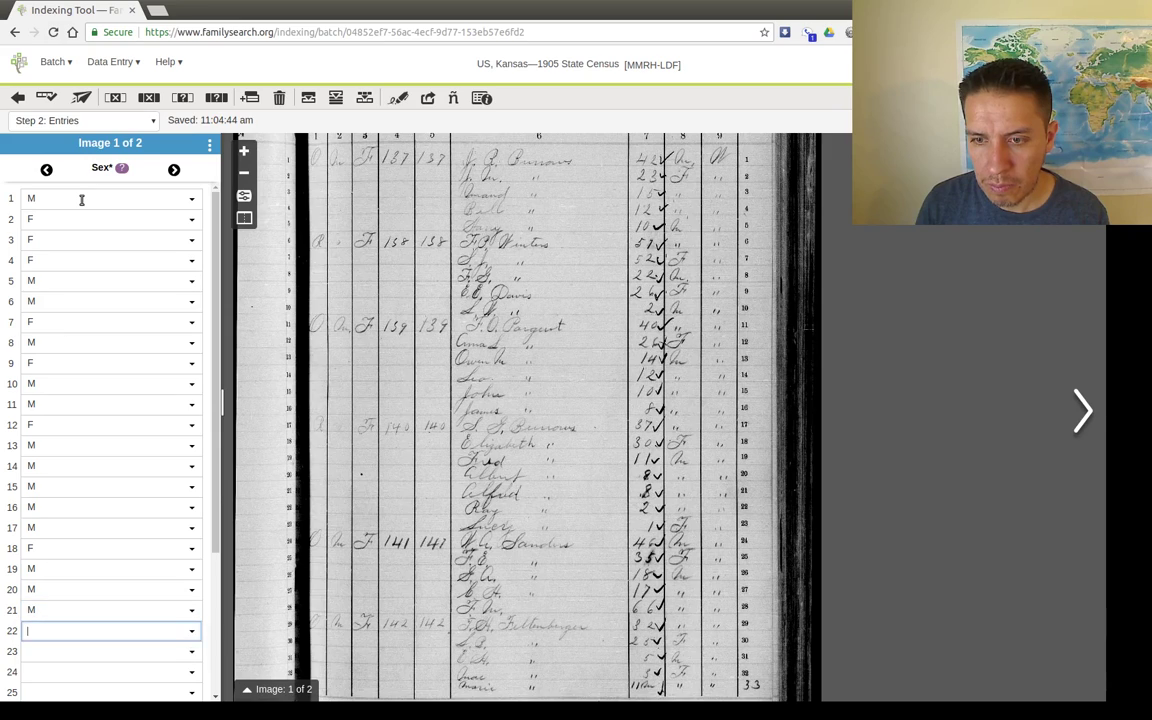
{"action": "key", "text": "Tab"}
{"action": "type", "text": "f"}
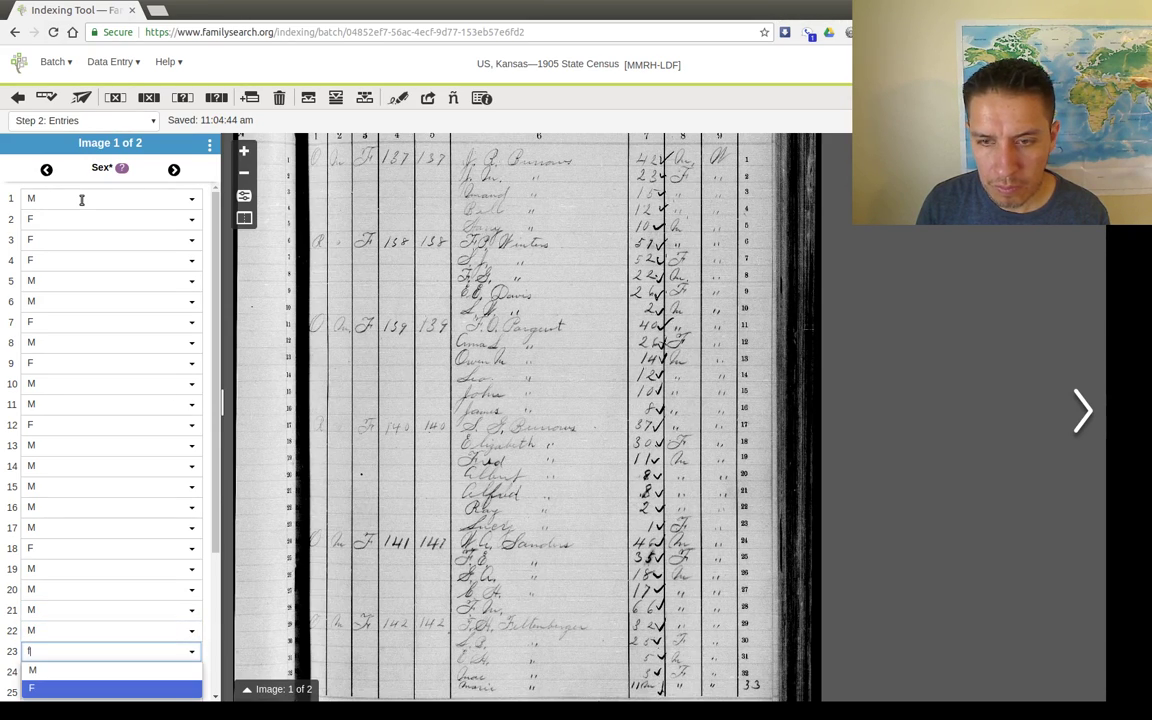
Fill in the sex for entries 24 to 33, using F for entries 25, 30, 32 and 33 and M for the others
{"action": "type", "text": "\tm\tf\tm\t"}
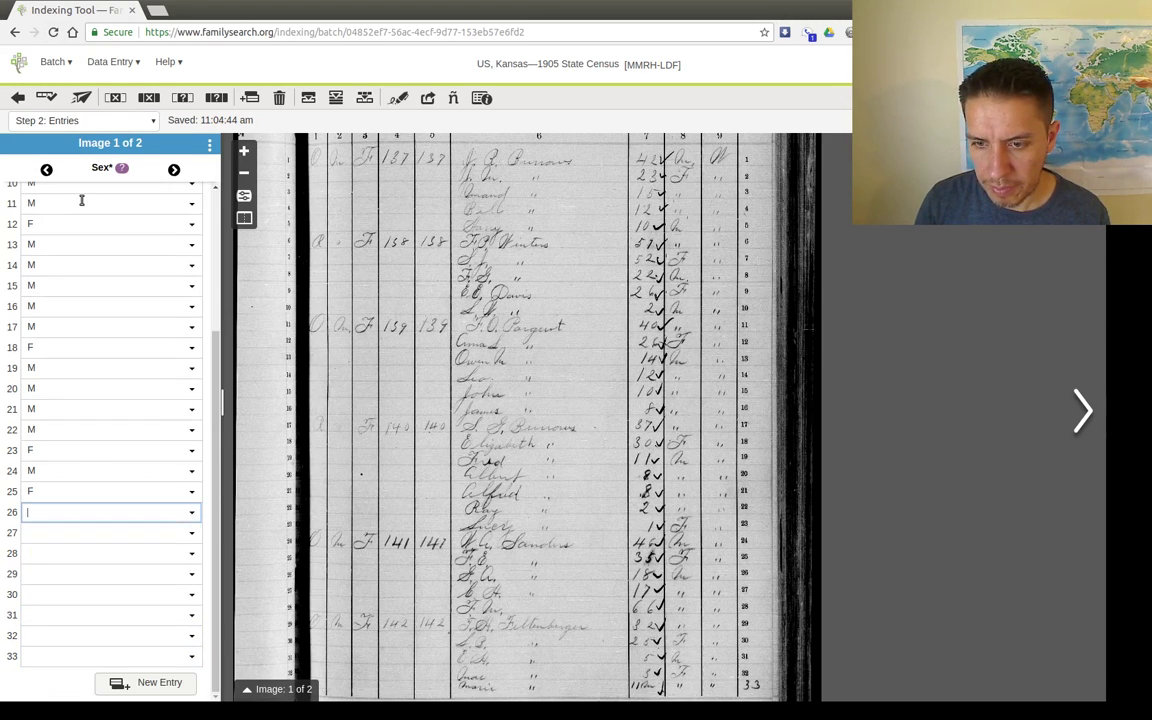
{"action": "type", "text": "m\tm\tm\tf"}
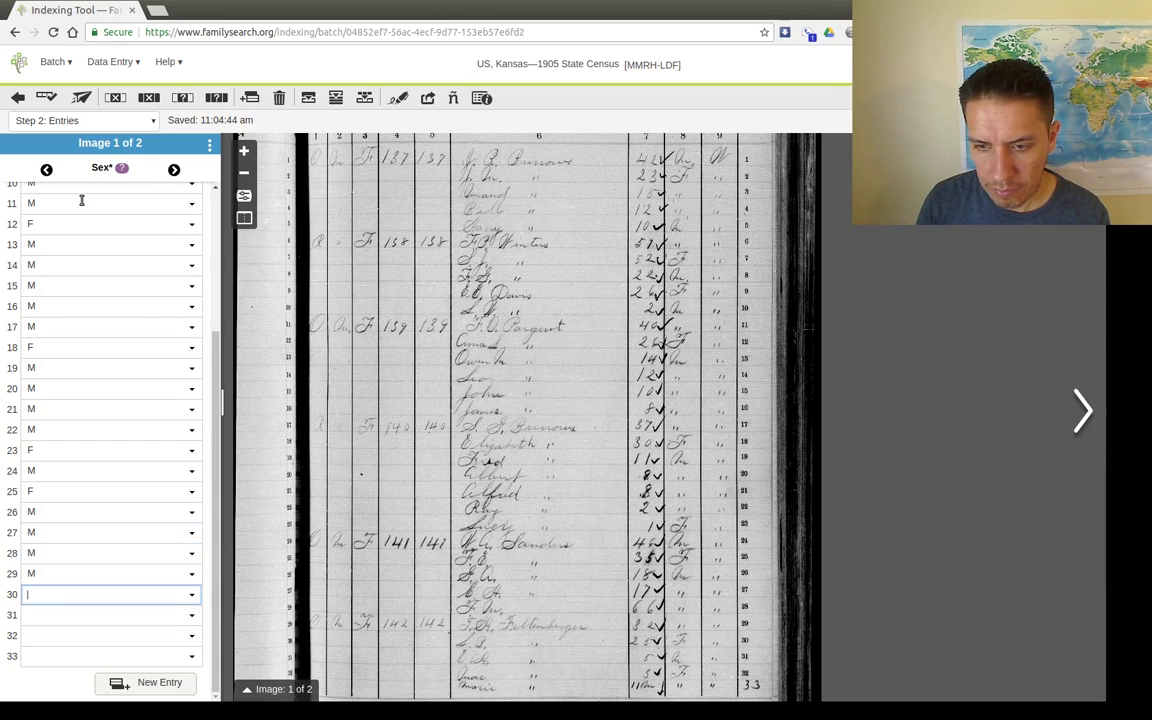
{"action": "key", "text": "Tab"}
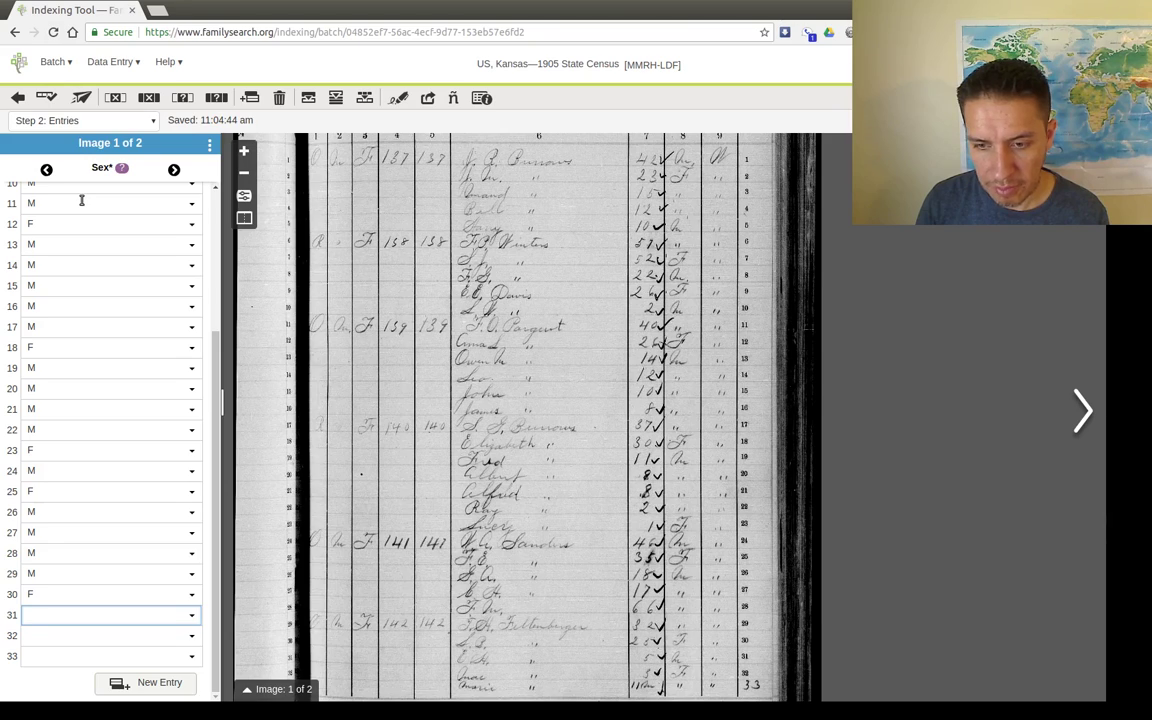
{"action": "type", "text": "f"}
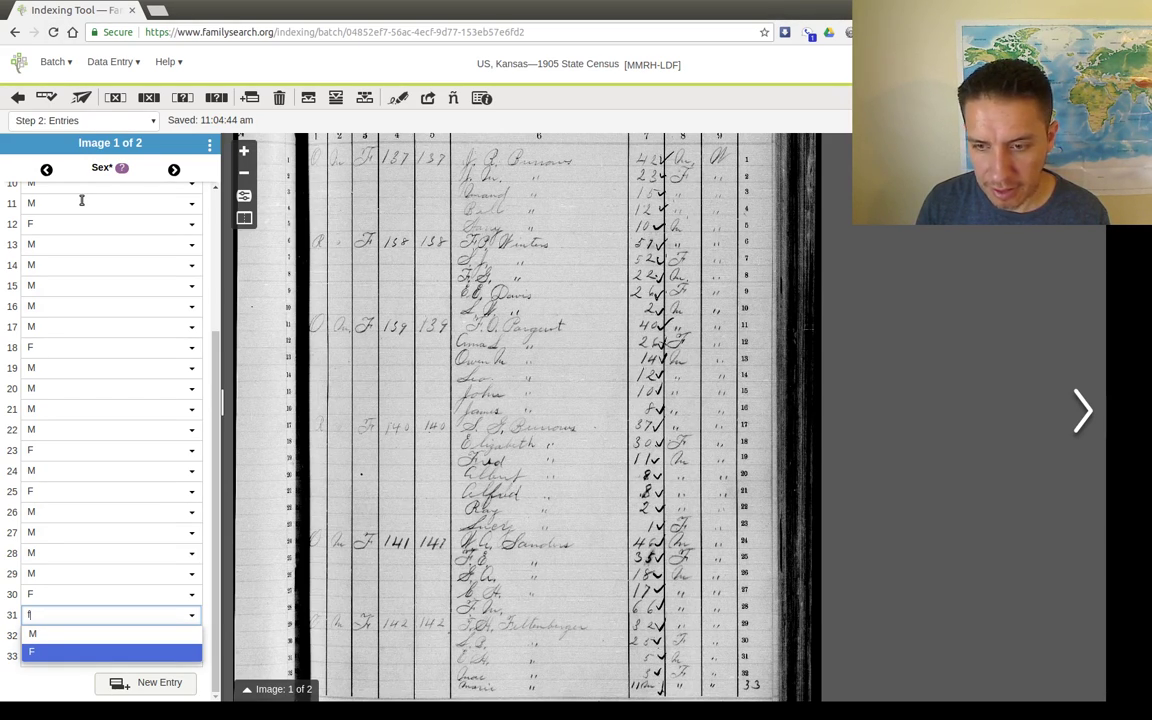
{"action": "key", "text": "Up"}
{"action": "key", "text": "Tab"}
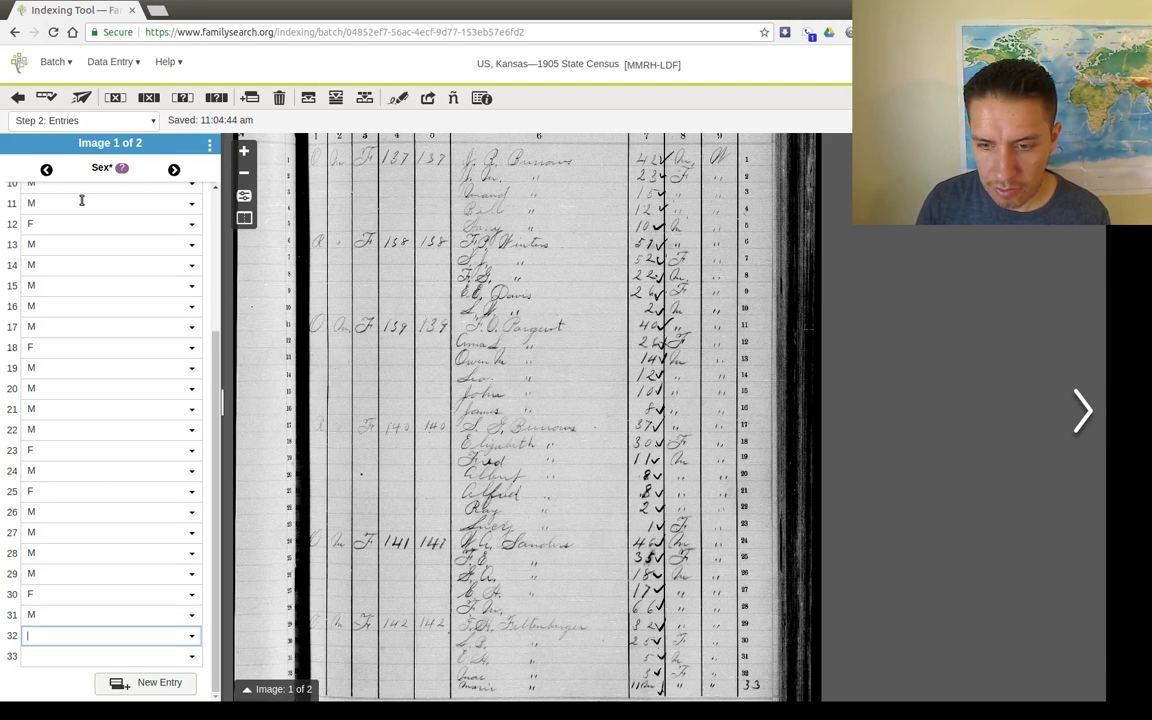
{"action": "type", "text": "f"}
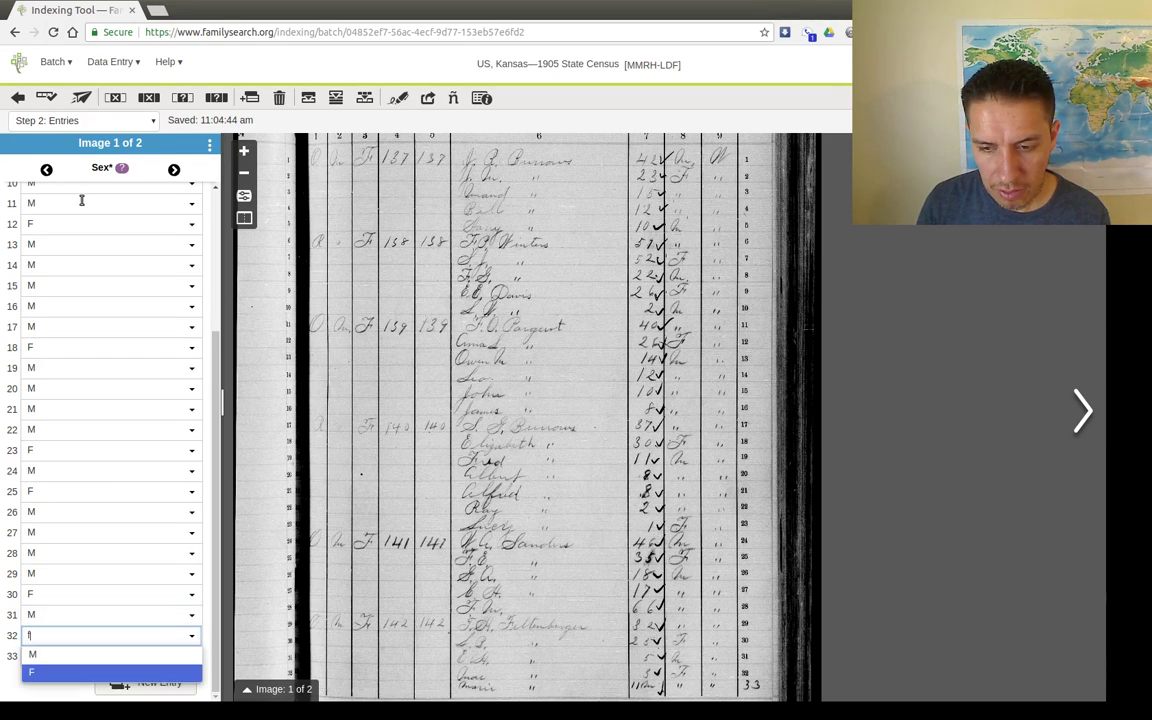
{"action": "key", "text": "Tab"}
{"action": "type", "text": "f"}
{"action": "key", "text": "Tab"}
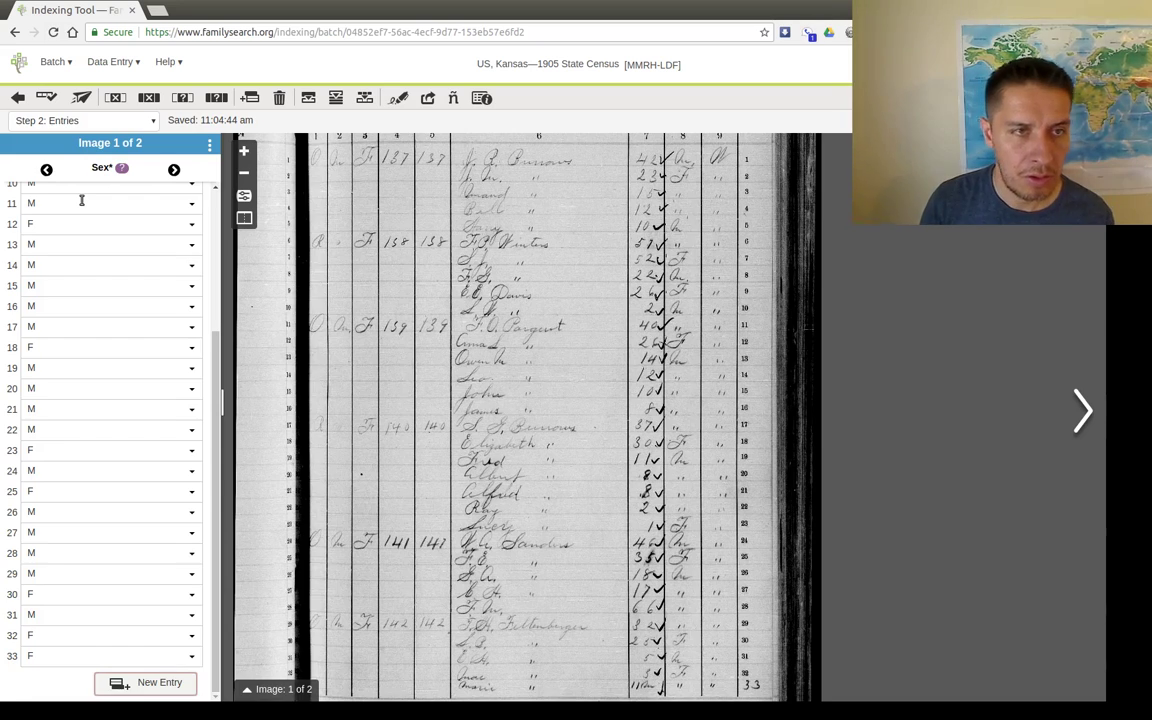
Go on to the Birthplace field and show the second image alongside as reference, with its place-of-birth column in view
{"action": "key", "text": "Tab"}
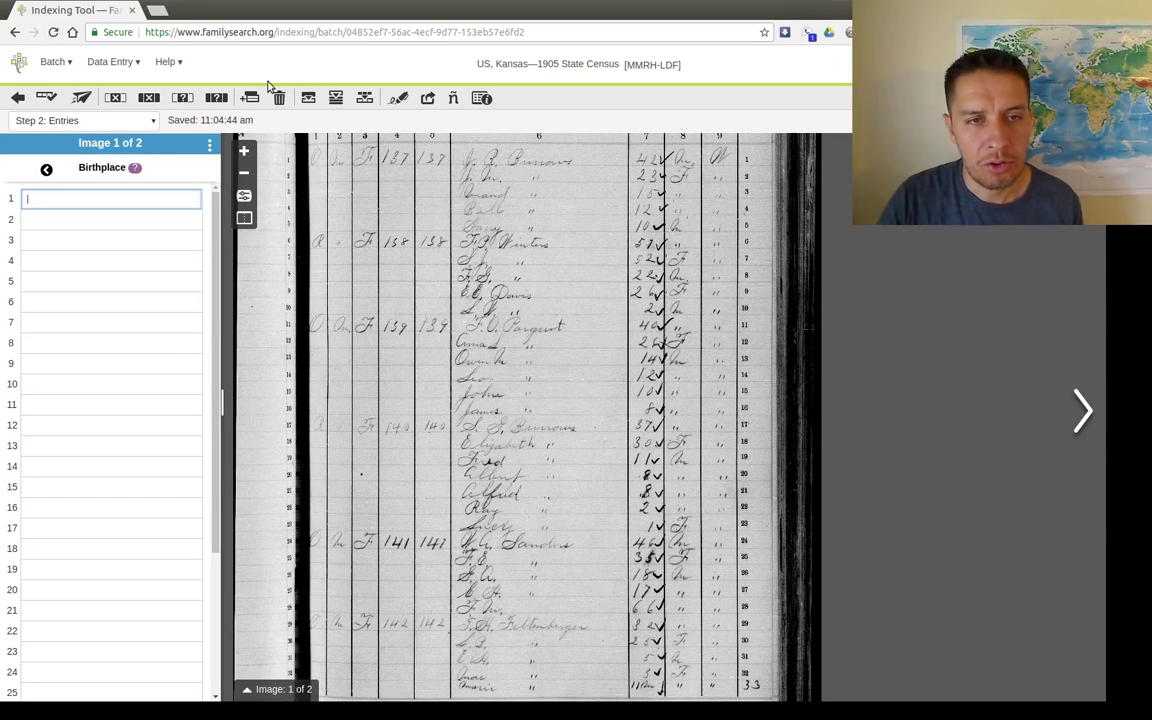
{"action": "left_click", "coordinate": [244, 218]}
{"action": "left_click_drag", "start_coordinate": [663, 341], "coordinate": [400, 305]}
{"action": "scroll", "coordinate": [678, 482], "scroll_direction": "up", "scroll_amount": 1}
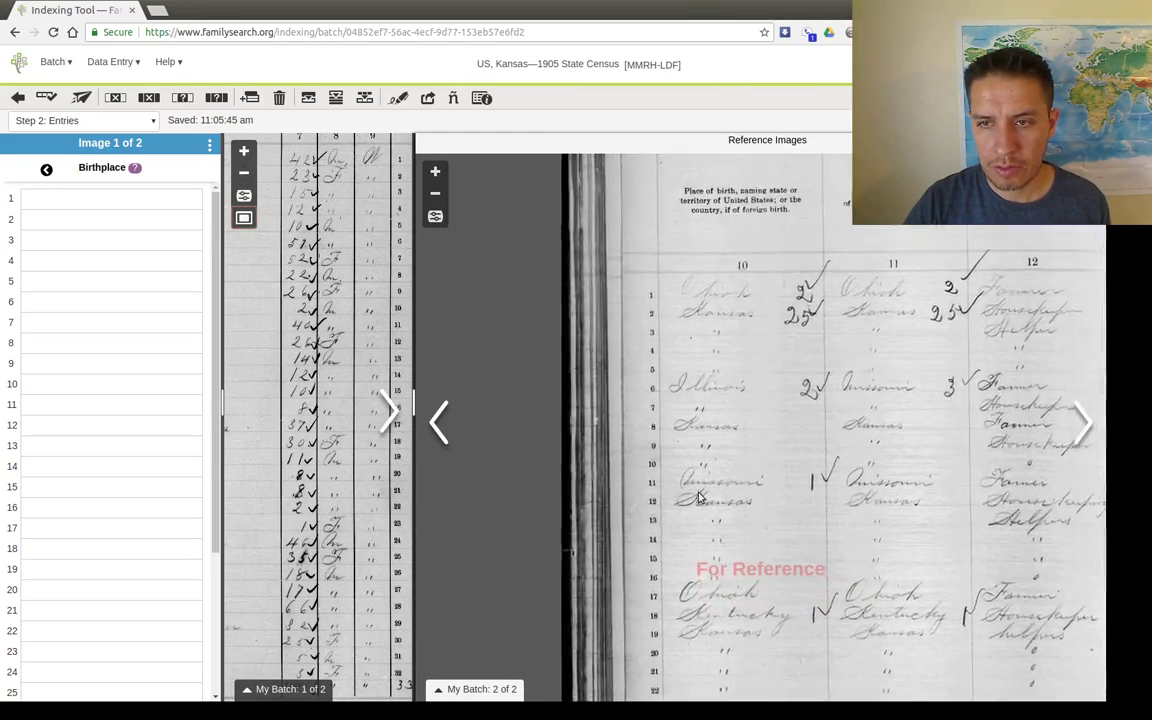
{"action": "left_click_drag", "start_coordinate": [697, 497], "coordinate": [563, 404]}
{"action": "scroll", "coordinate": [609, 499], "scroll_direction": "down", "scroll_amount": 1}
{"action": "left_click_drag", "start_coordinate": [607, 505], "coordinate": [558, 435]}
{"action": "scroll", "coordinate": [558, 436], "scroll_direction": "down", "scroll_amount": 2}
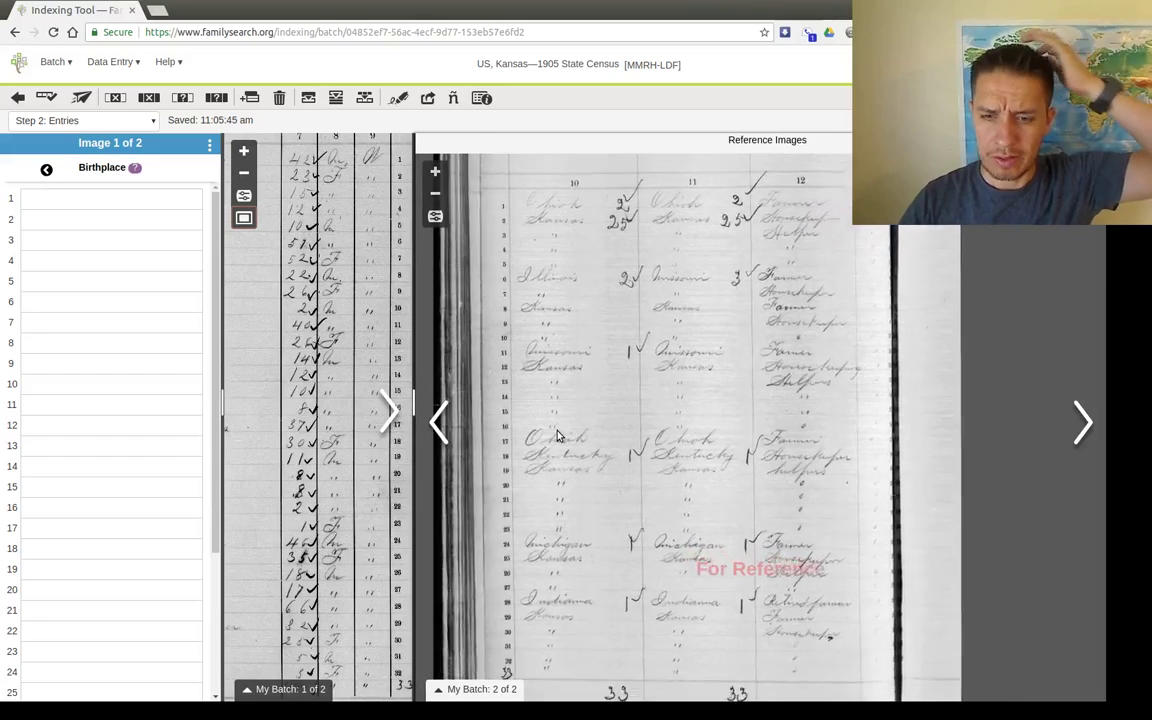
{"action": "scroll", "coordinate": [561, 439], "scroll_direction": "up", "scroll_amount": 2}
{"action": "left_click_drag", "start_coordinate": [565, 442], "coordinate": [584, 468]}
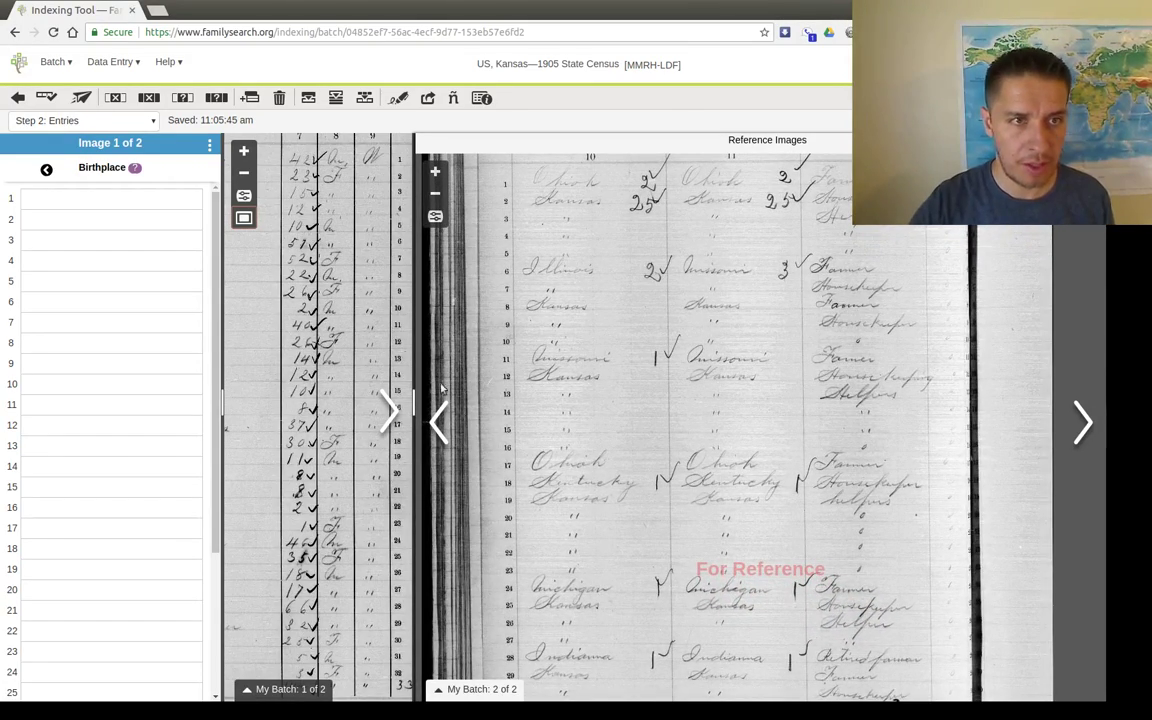
Enter the birthplace Ohioh for entry 1 and Kansas for entries 2 to 5
{"action": "left_click", "coordinate": [152, 199]}
{"action": "type", "text": "Ohioh"}
{"action": "key", "text": "Tab"}
{"action": "type", "text": "Kansas"}
{"action": "key", "text": "Tab"}
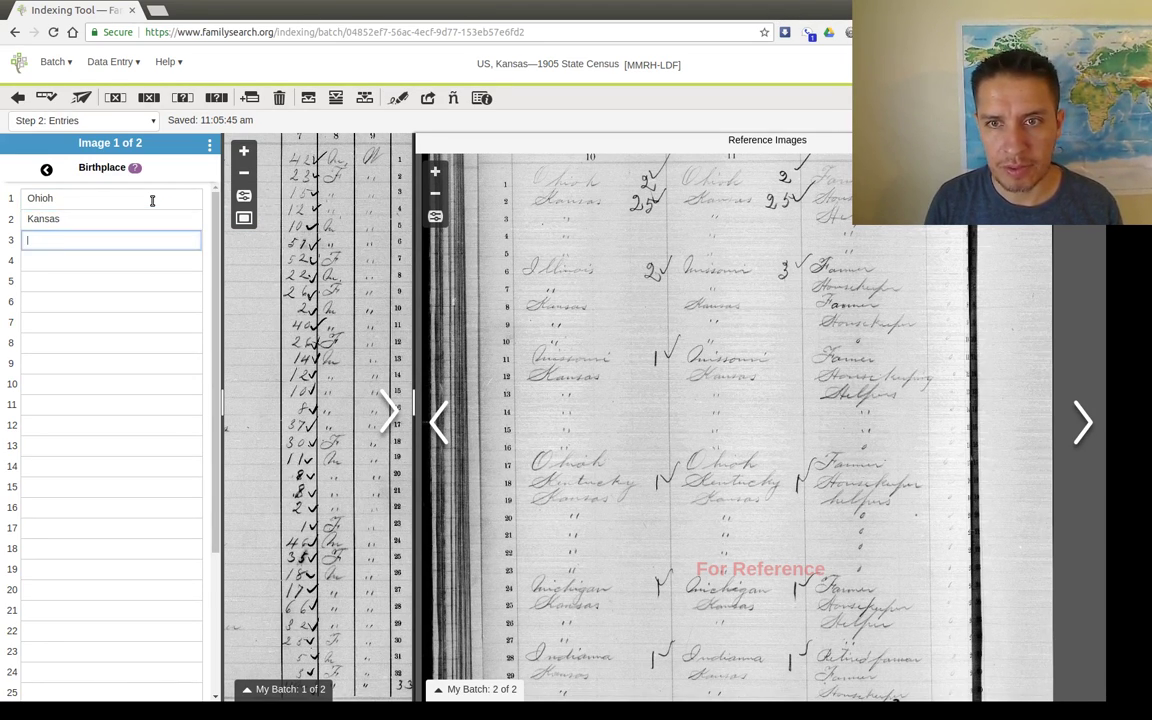
{"action": "key", "text": "ctrl+d"}
{"action": "key", "text": "ctrl+d"}
{"action": "key", "text": "ctrl+d"}
Enter the birthplace Illinois for entries 6 and 7 and Kansas for entries 8 to 10
{"action": "type", "text": "Illin"}
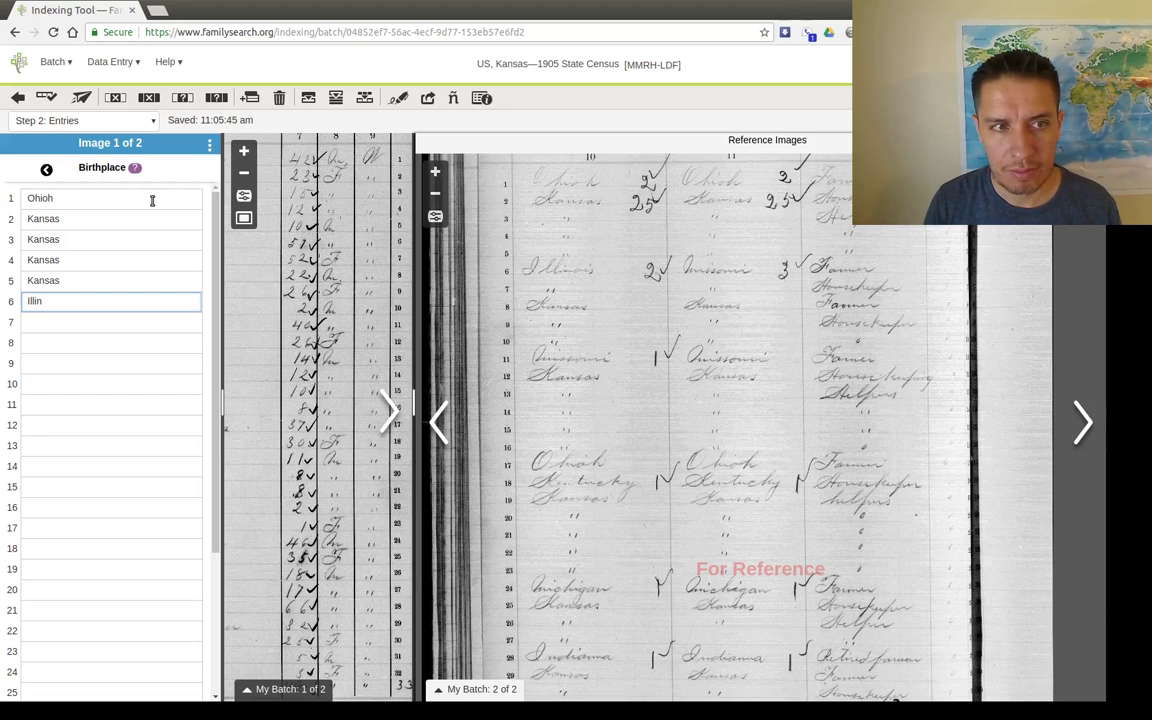
{"action": "type", "text": "ois"}
{"action": "key", "text": "Tab"}
{"action": "key", "text": "ctrl+d"}
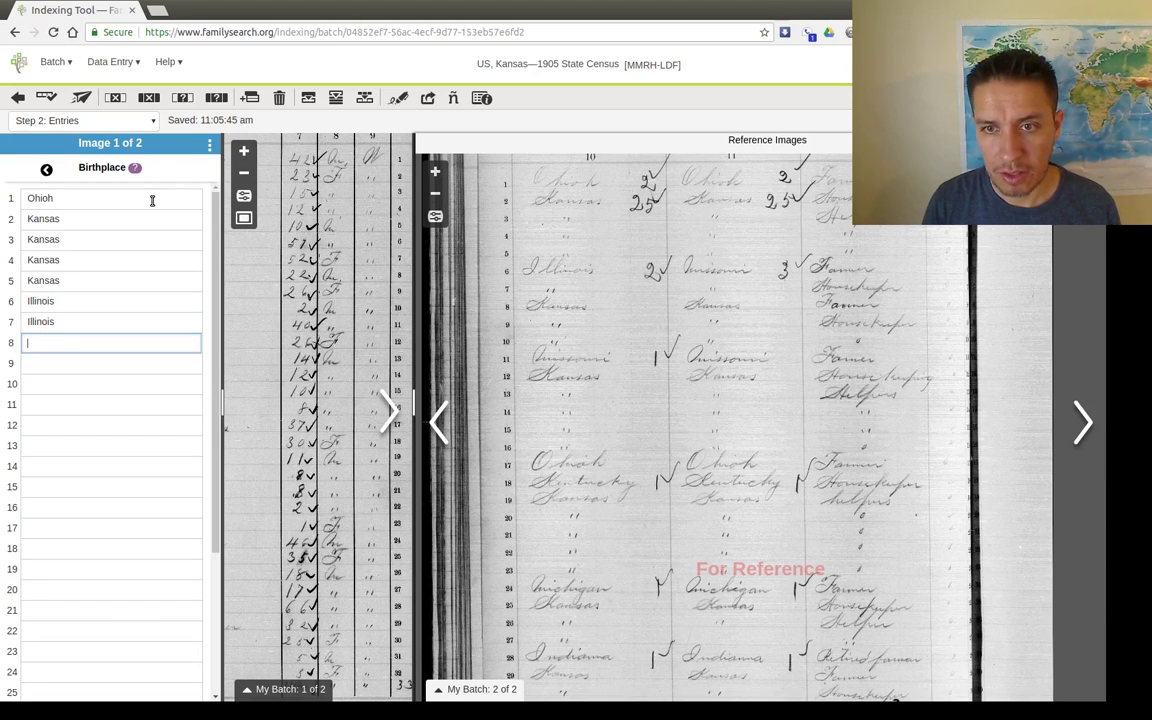
{"action": "key", "text": "Tab"}
{"action": "key", "text": "ctrl+d"}
{"action": "key", "text": "ctrl+d"}
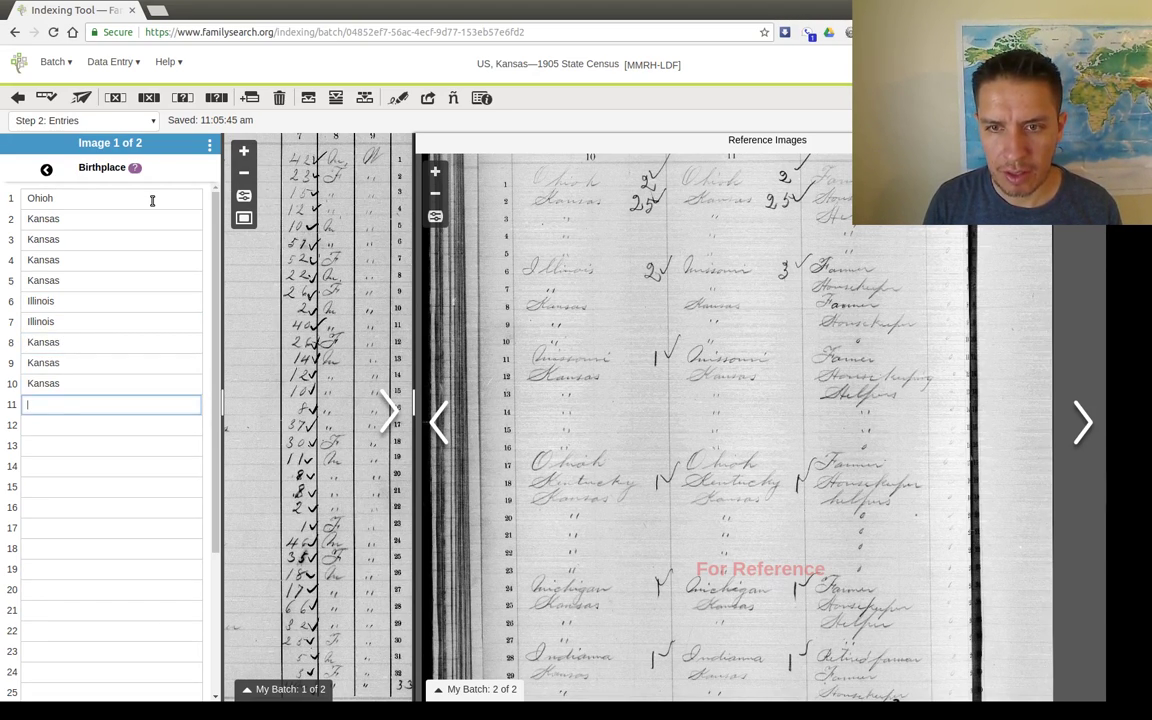
Enter the birthplace Missouri for entry 11 and Kansas for entries 12 to 16
{"action": "key", "text": "Tab"}
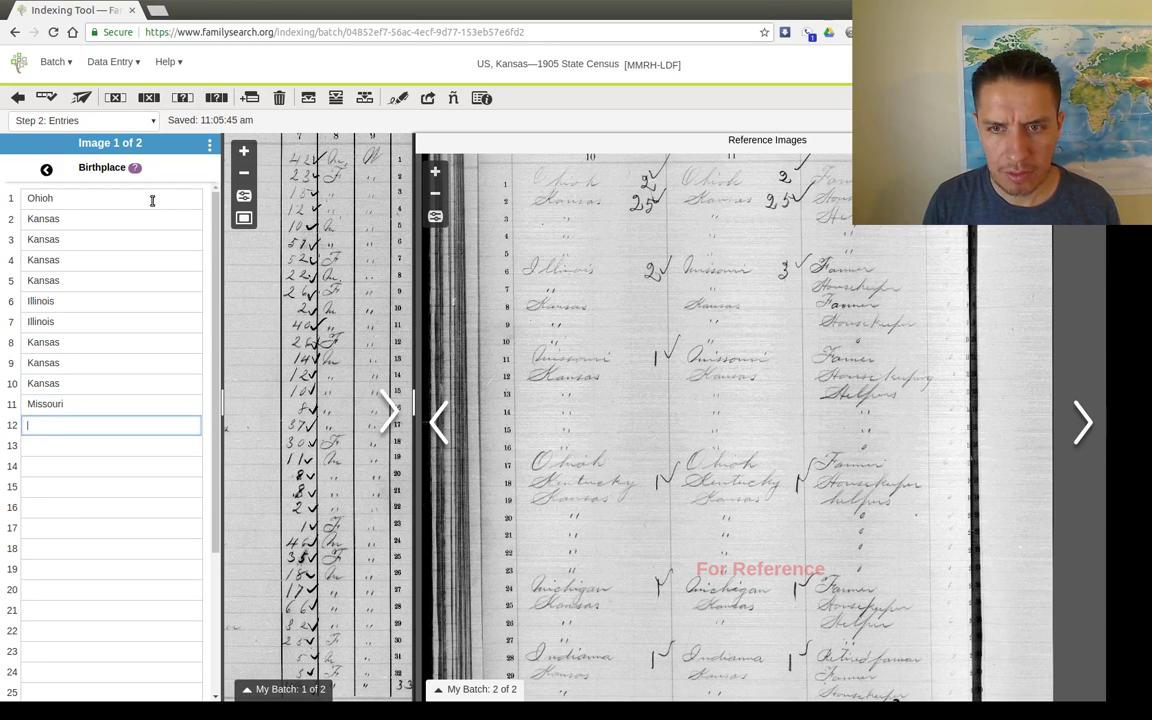
{"action": "type", "text": "Kansas"}
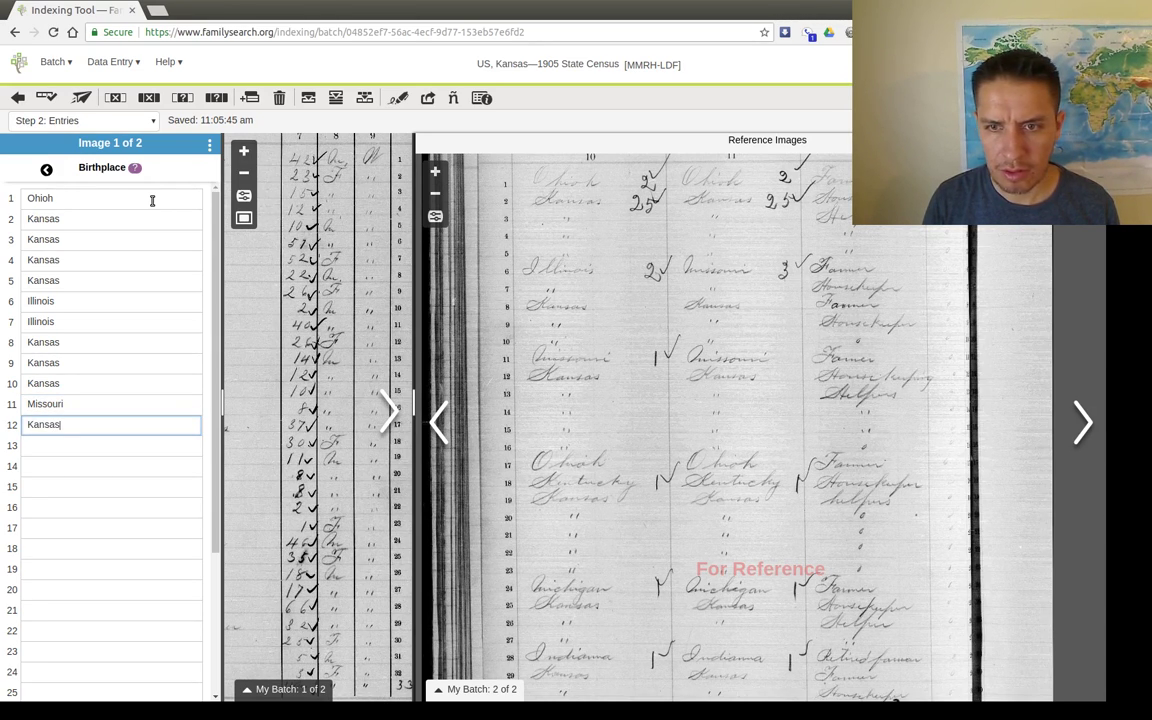
{"action": "key", "text": "Tab"}
{"action": "key", "text": "ctrl+d"}
{"action": "key", "text": "ctrl+d"}
{"action": "key", "text": "ctrl+d"}
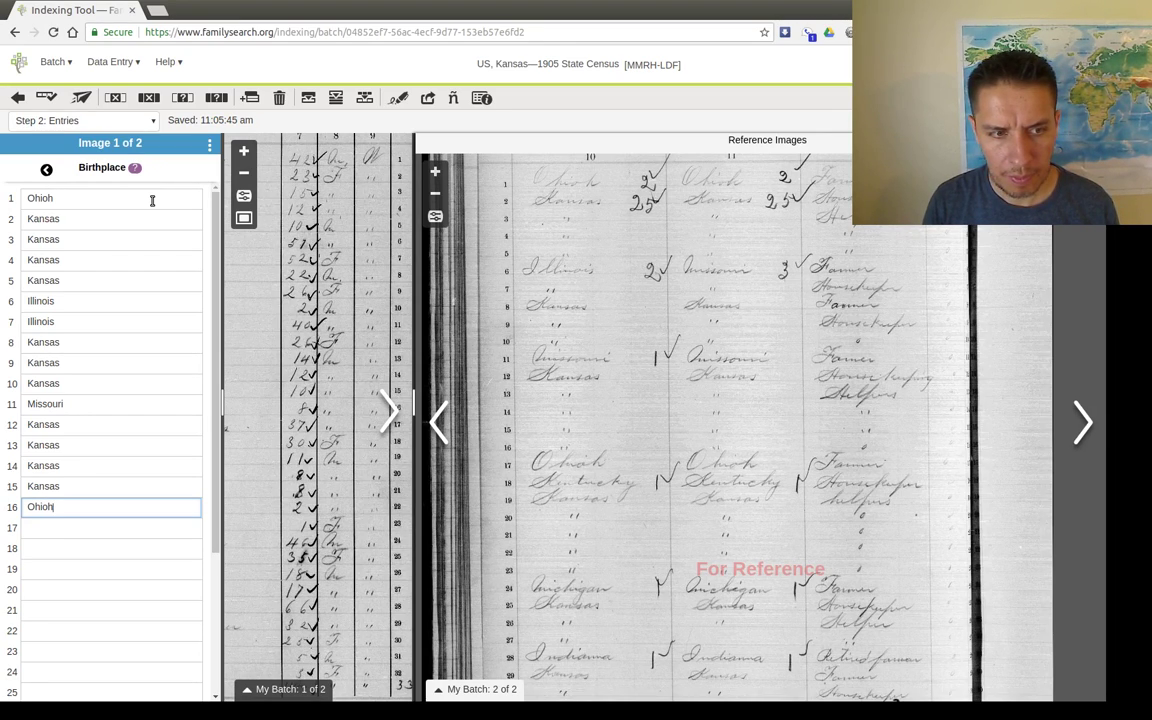
{"action": "key", "text": "ctrl+d"}
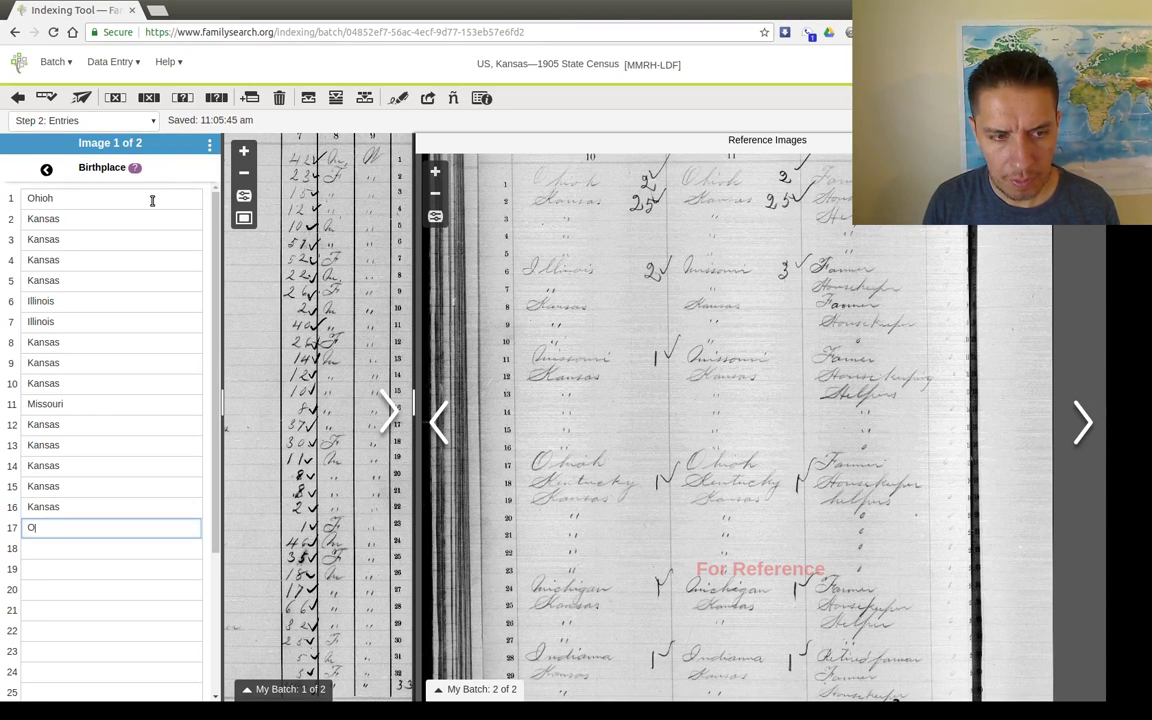
Enter the birthplaces Ohioh for entry 17, Kentucky for entry 18 and Kansas for entries 19 to 23
{"action": "type", "text": "Ohioh"}
{"action": "key", "text": "Tab"}
{"action": "type", "text": "Ken"}
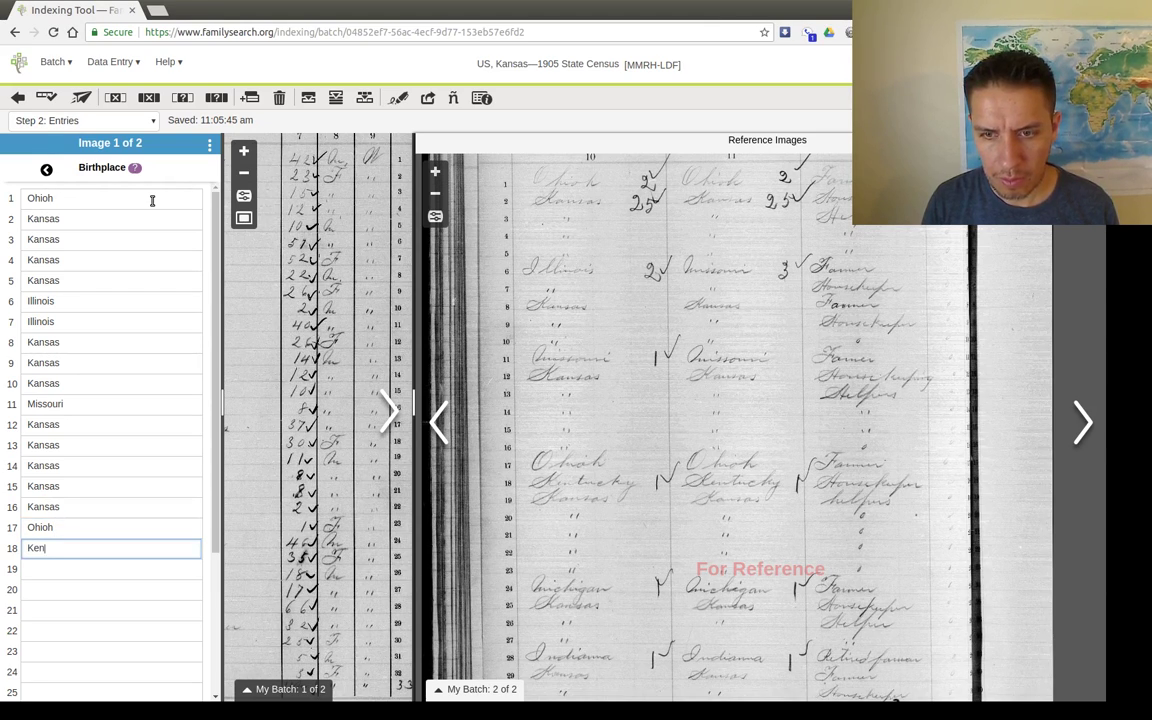
{"action": "key", "text": "Tab"}
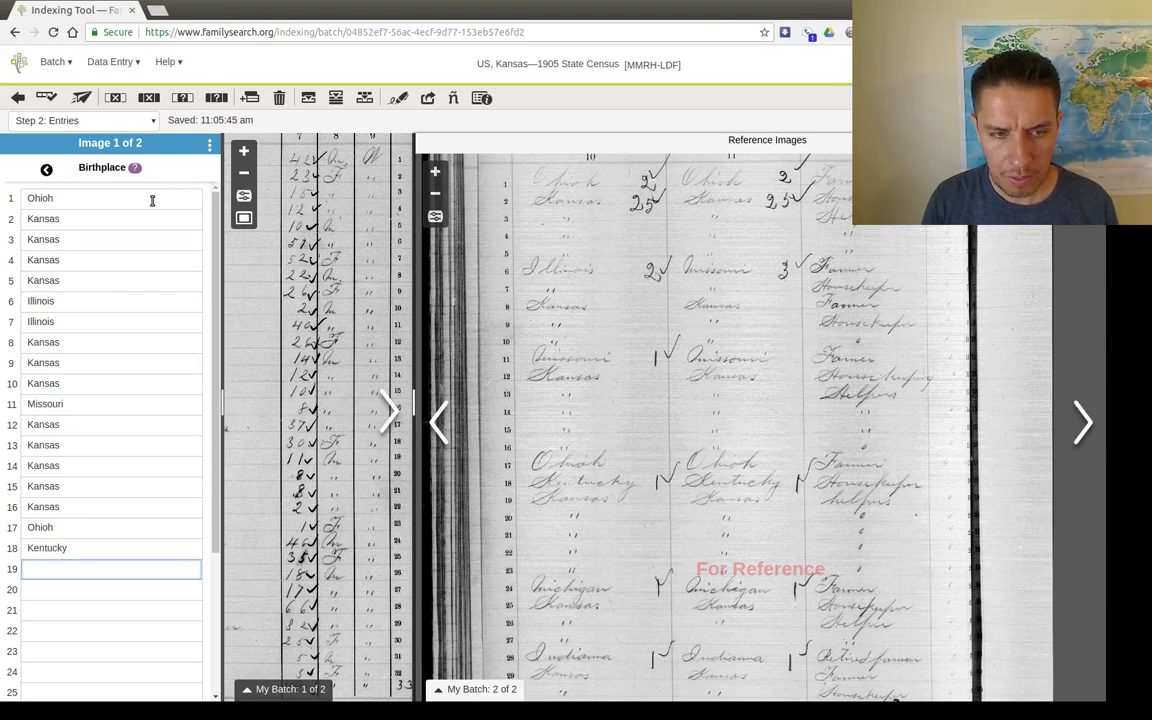
{"action": "type", "text": "Kans"}
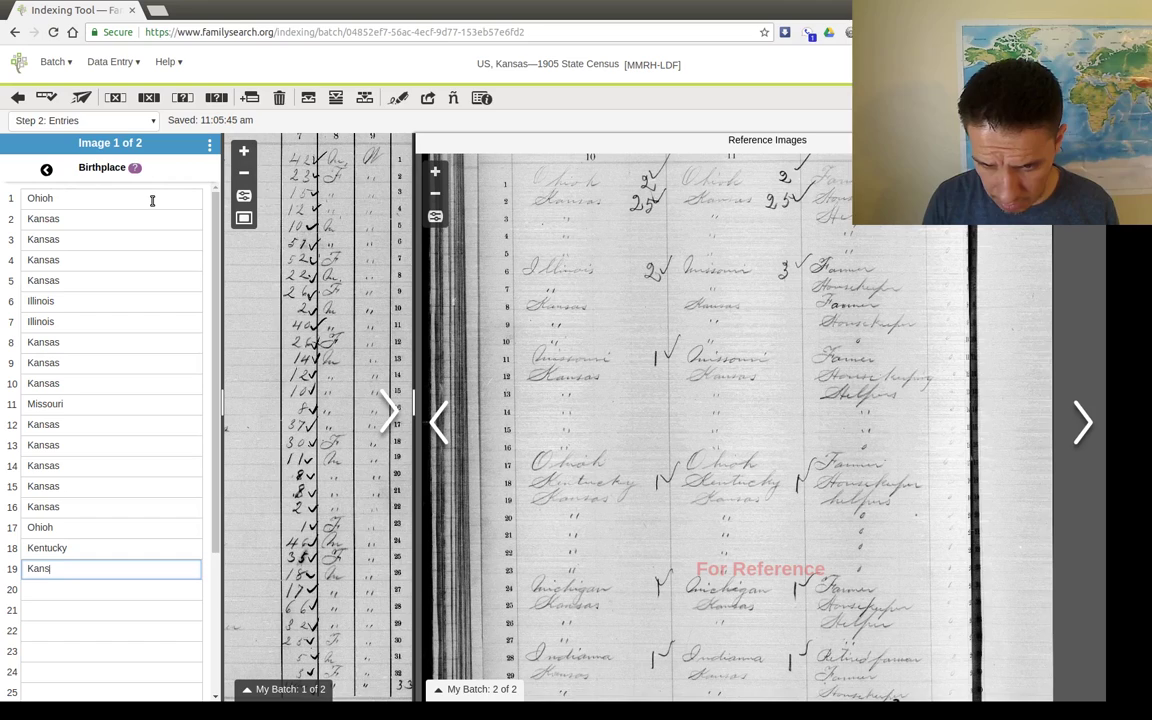
{"action": "type", "text": "as"}
{"action": "key", "text": "Tab"}
{"action": "key", "text": "ctrl+d"}
{"action": "key", "text": "ctrl+d"}
{"action": "key", "text": "ctrl+d"}
{"action": "key", "text": "ctrl+d"}
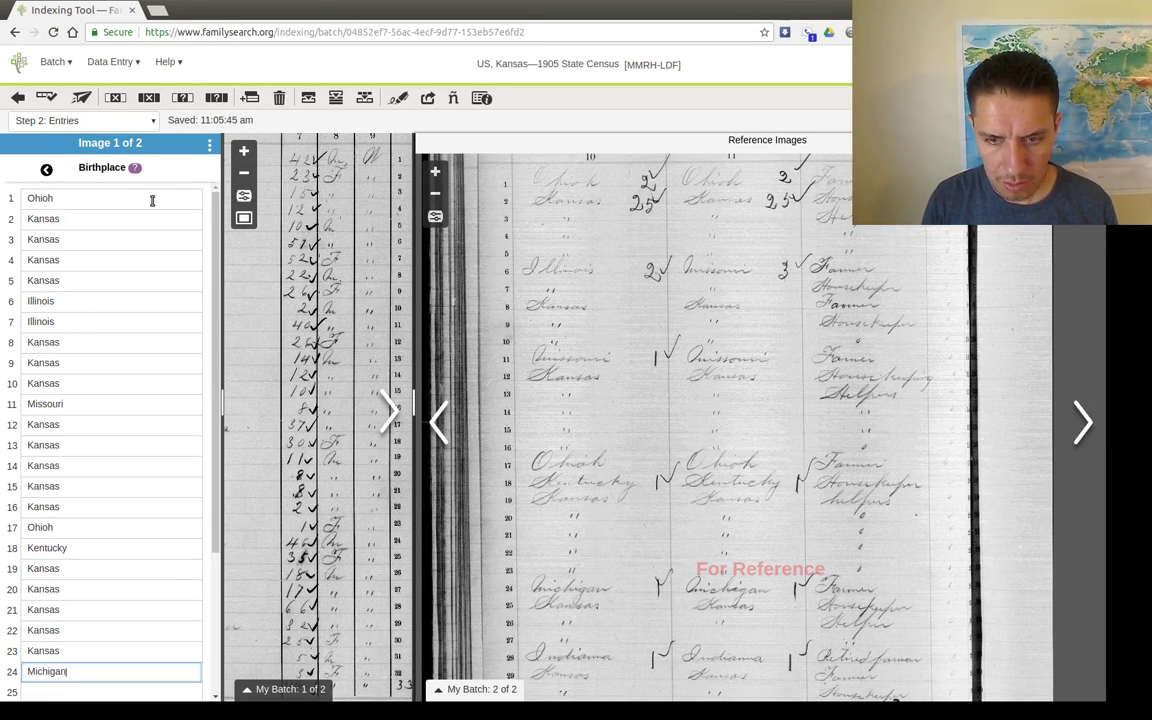
Enter the birthplace Michigan for entry 24 and Kansas for entries 25 to 28
{"action": "key", "text": "Tab"}
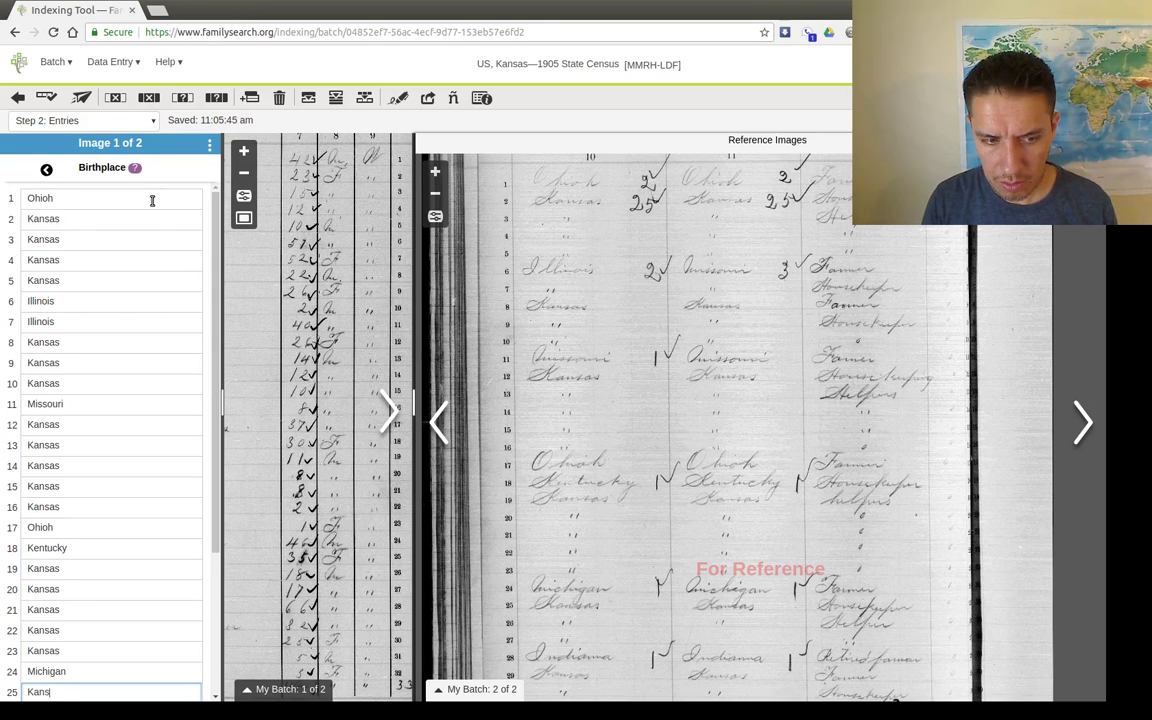
{"action": "type", "text": "Kansas"}
{"action": "key", "text": "Tab"}
{"action": "key", "text": "ctrl+d"}
{"action": "key", "text": "ctrl+d"}
{"action": "key", "text": "ctrl+d"}
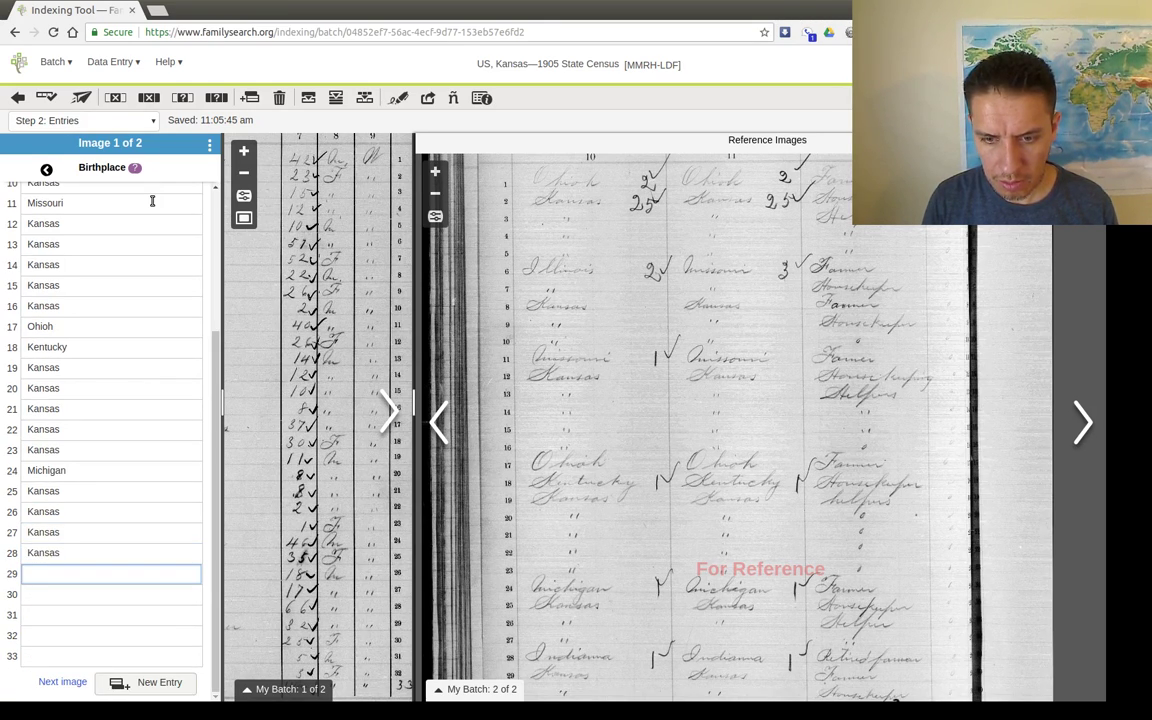
Correct the birthplace of entry 28 to Indiana and enter Kansas for entries 29 to 33
{"action": "key", "text": "shift+Tab"}
{"action": "type", "text": "Indiana"}
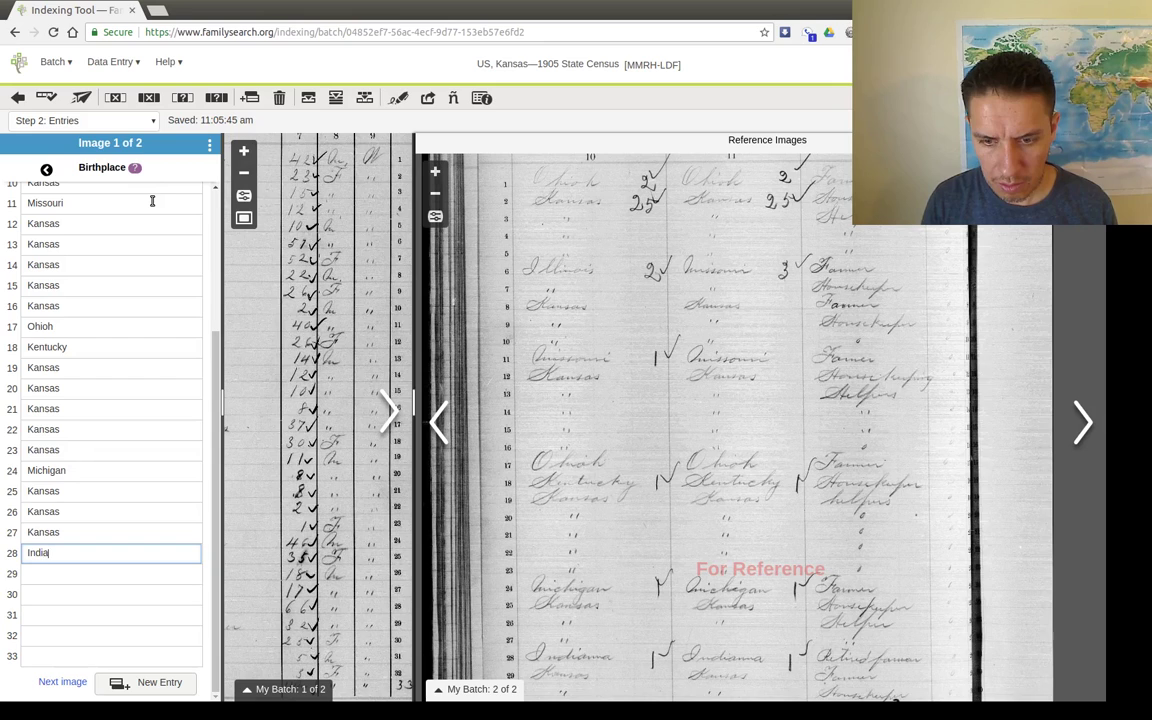
{"action": "key", "text": "Tab"}
{"action": "type", "text": "Kansas"}
{"action": "key", "text": "Tab"}
{"action": "key", "text": "ctrl+d"}
{"action": "key", "text": "ctrl+d"}
{"action": "key", "text": "ctrl+d"}
{"action": "key", "text": "ctrl+d"}
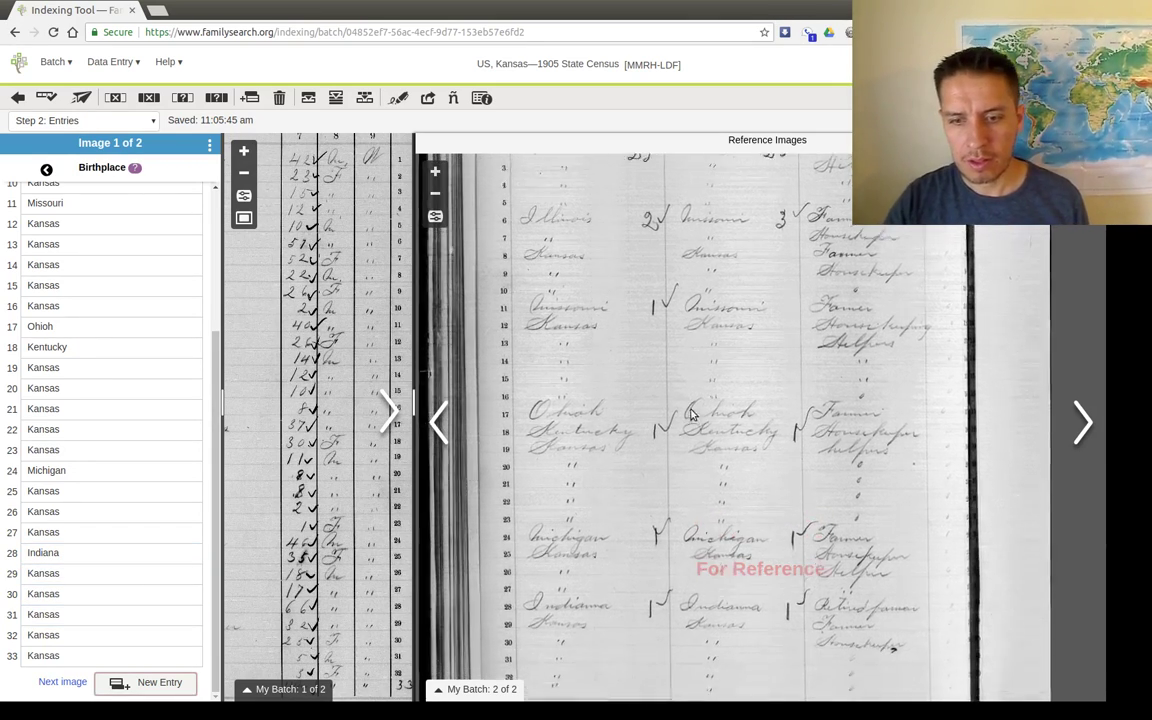
Go on to the second image of the batch and proceed to the quality check
{"action": "left_click", "coordinate": [62, 681]}
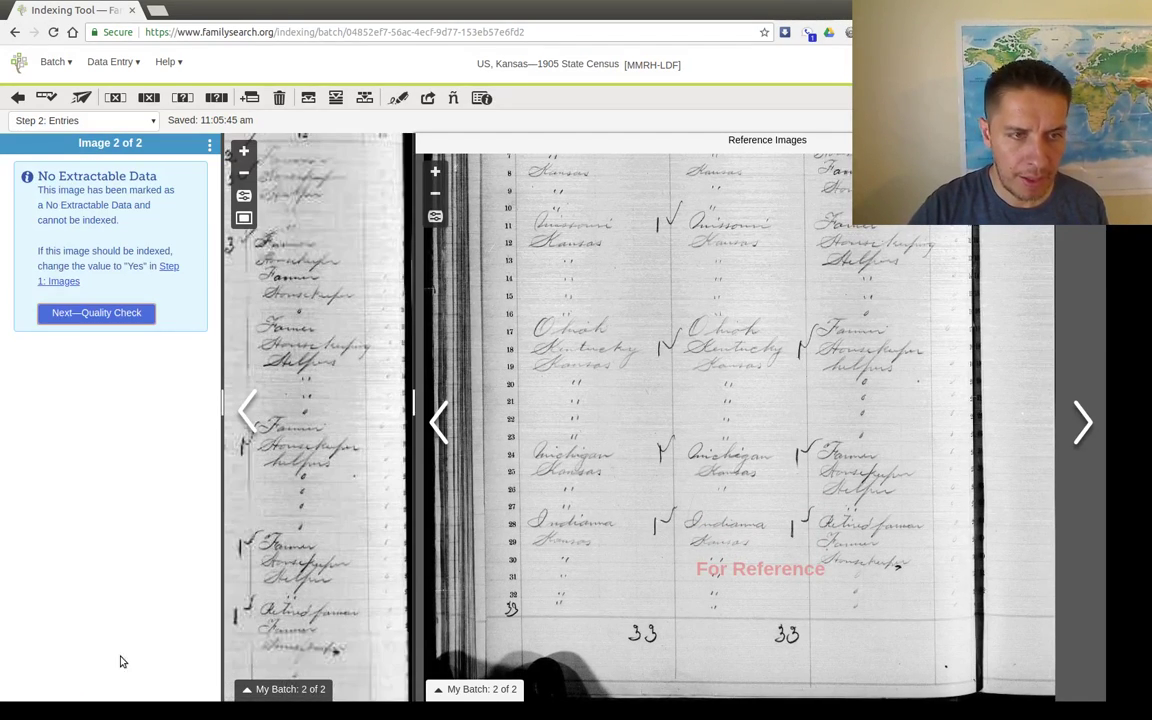
{"action": "left_click", "coordinate": [116, 316]}
{"action": "left_click", "coordinate": [630, 456]}
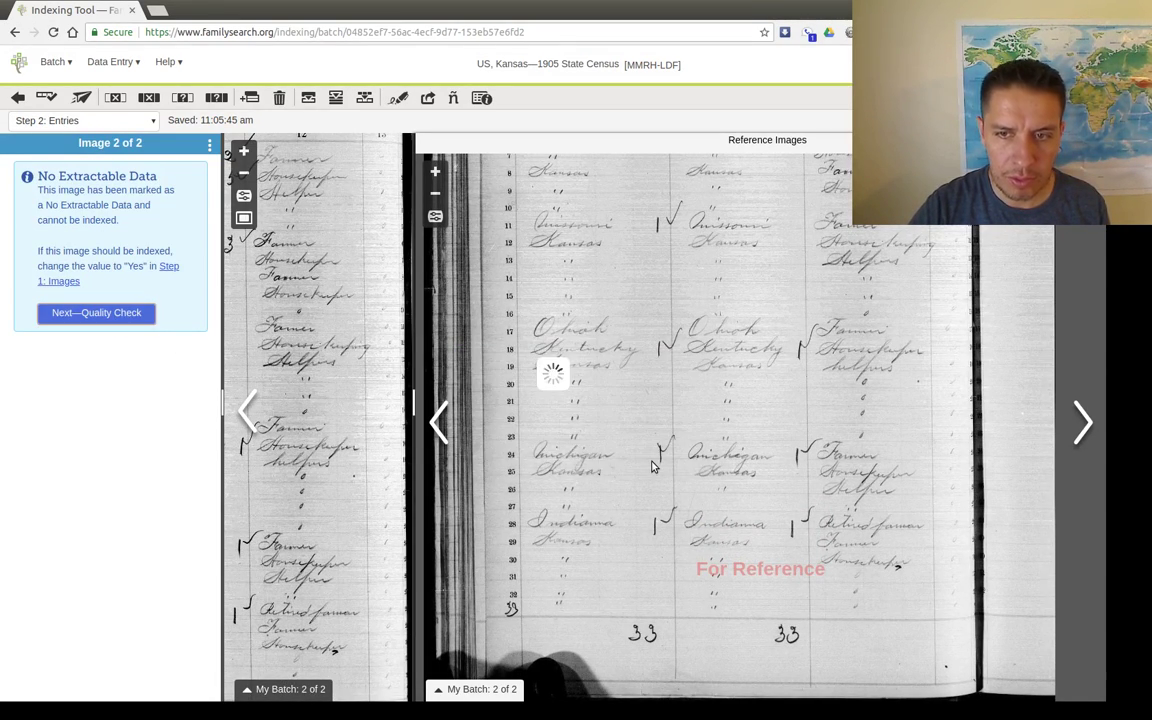